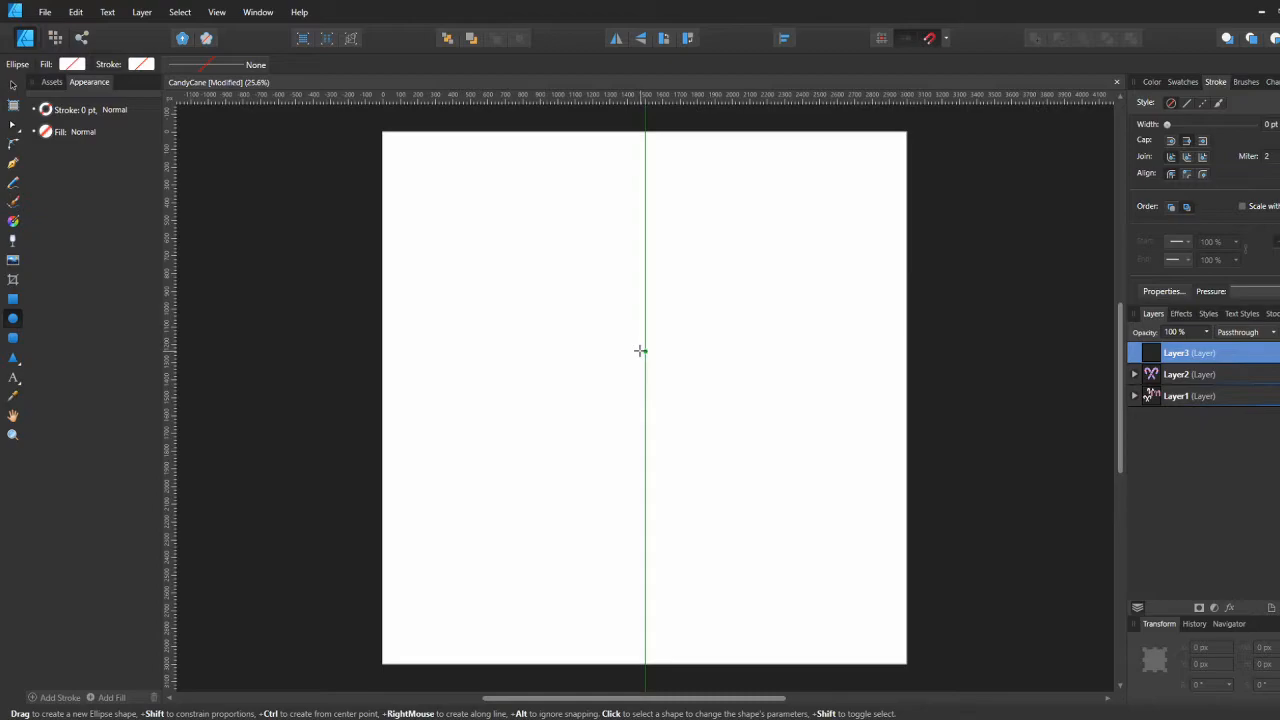
Step: Draw a circle about 986 px in diameter in the upper middle of the page on Layer3
left_click_drag(643, 303, 719, 405)
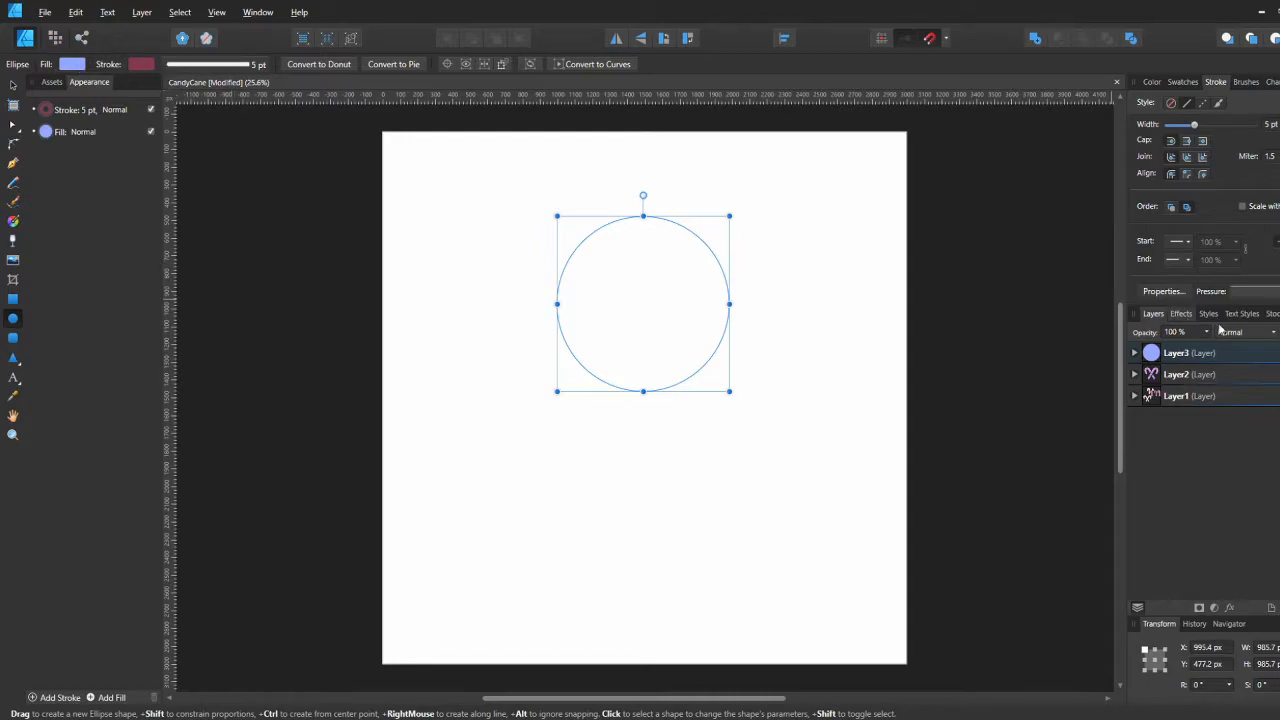
left_click(1147, 358)
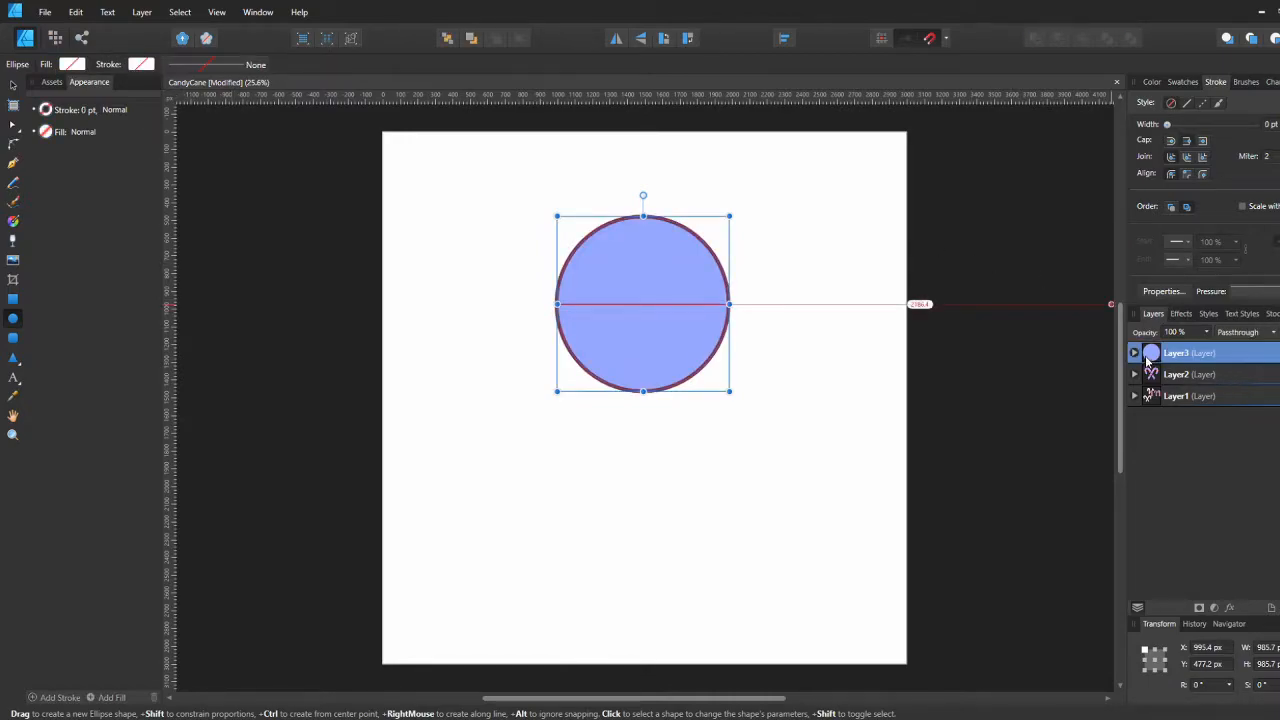
left_click(1136, 354)
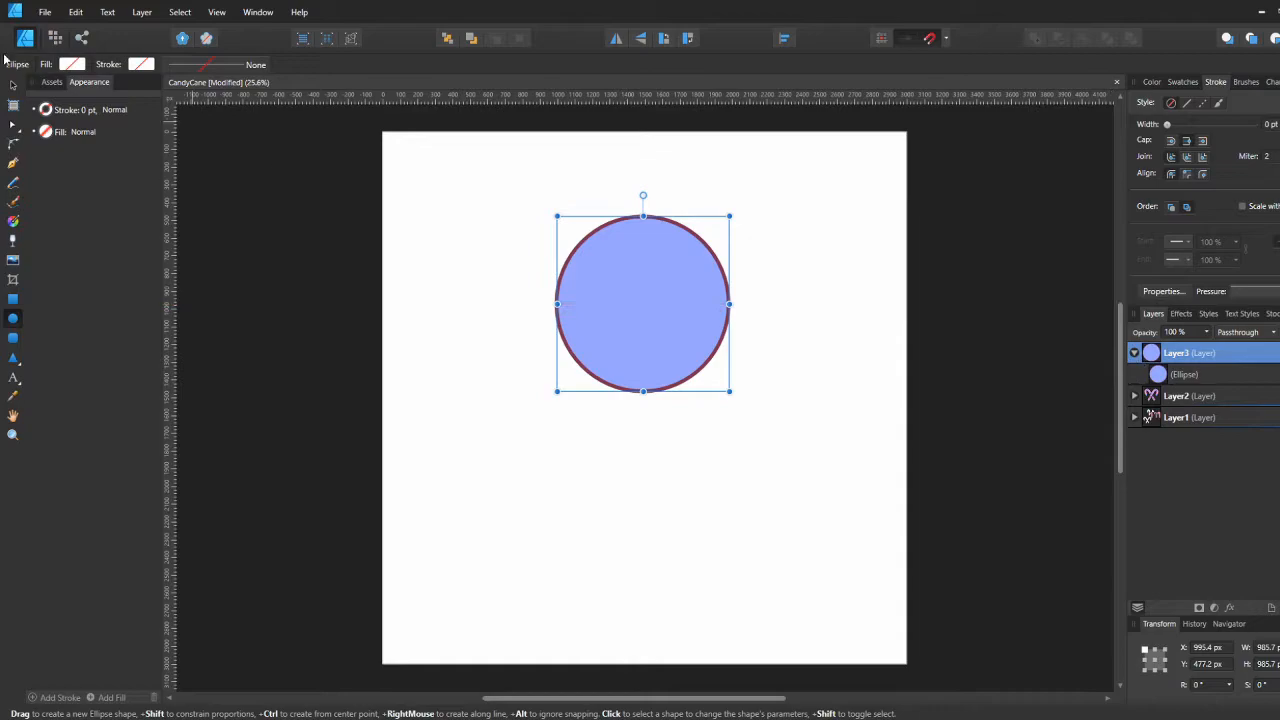
key("v")
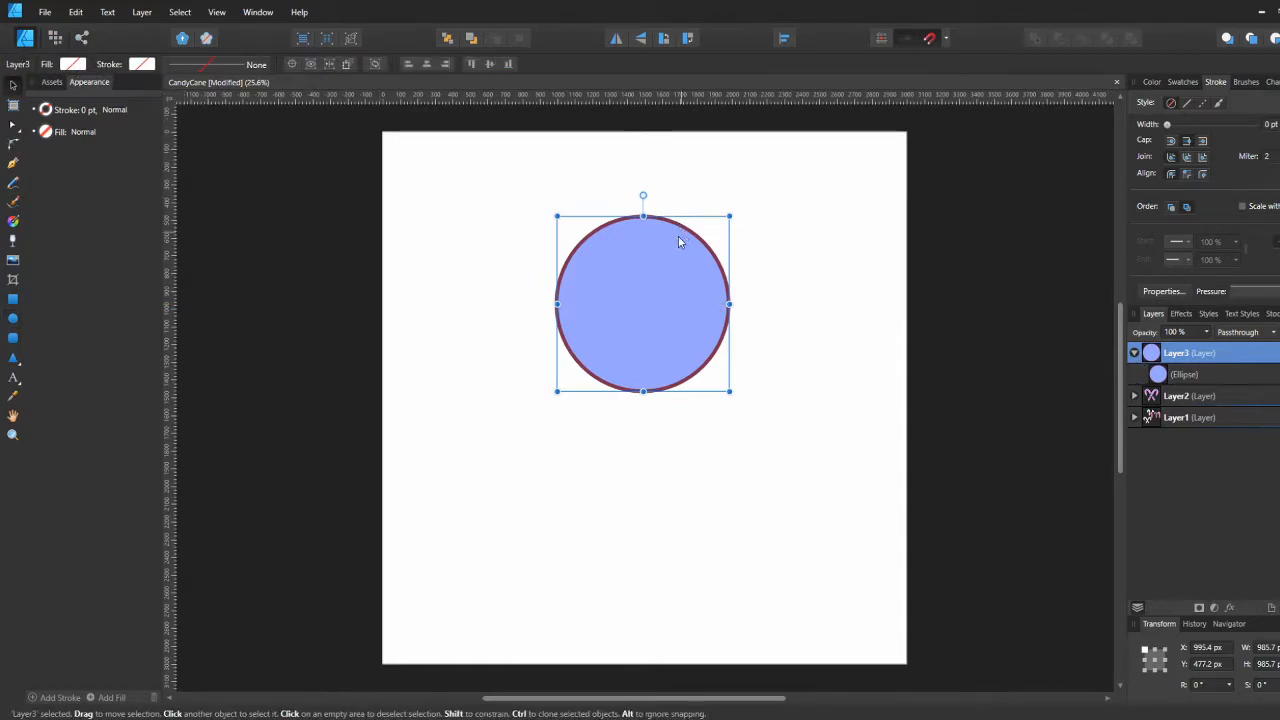
left_click(622, 269)
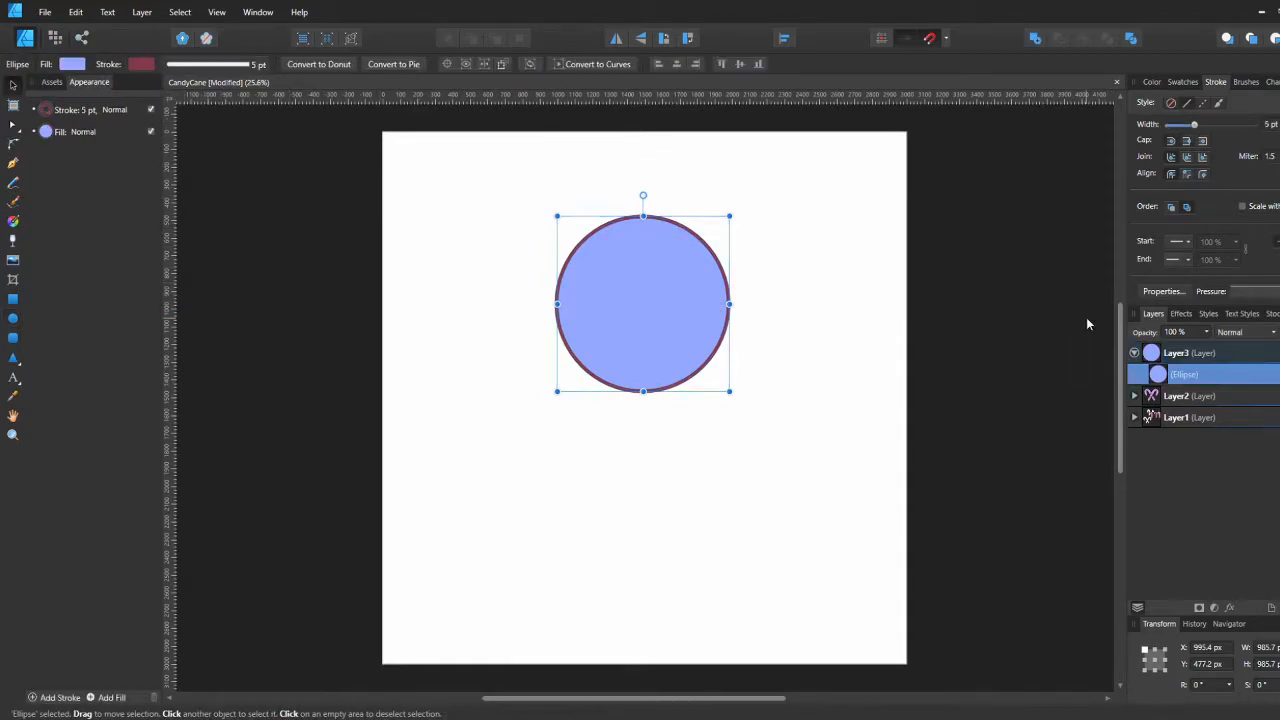
Step: Remove the circle's stroke and move the circle straight down to just above the page centre
left_click(76, 64)
left_click(141, 64)
left_click(240, 90)
left_click_drag(638, 304, 643, 386)
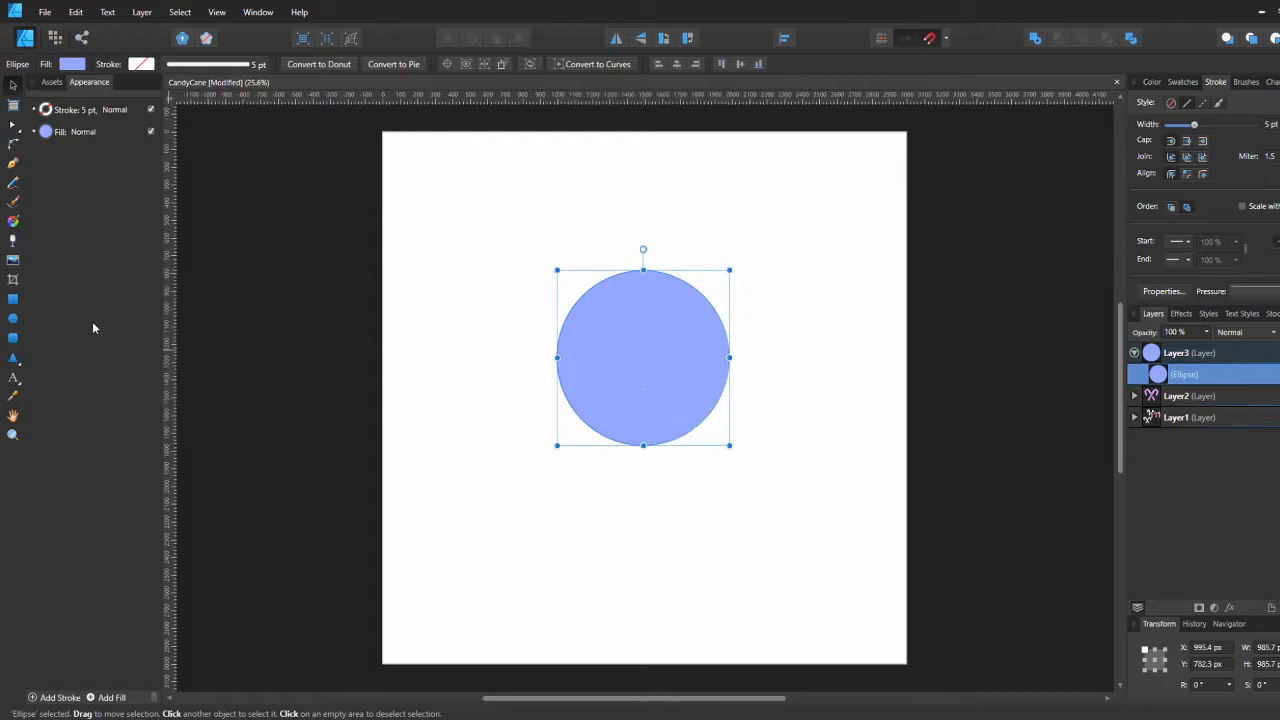
Step: Draw an upright rectangle about 231 by 970 px and place it below the circle's right side
key("m")
left_click_drag(682, 421, 724, 593)
left_click_drag(704, 521, 741, 535)
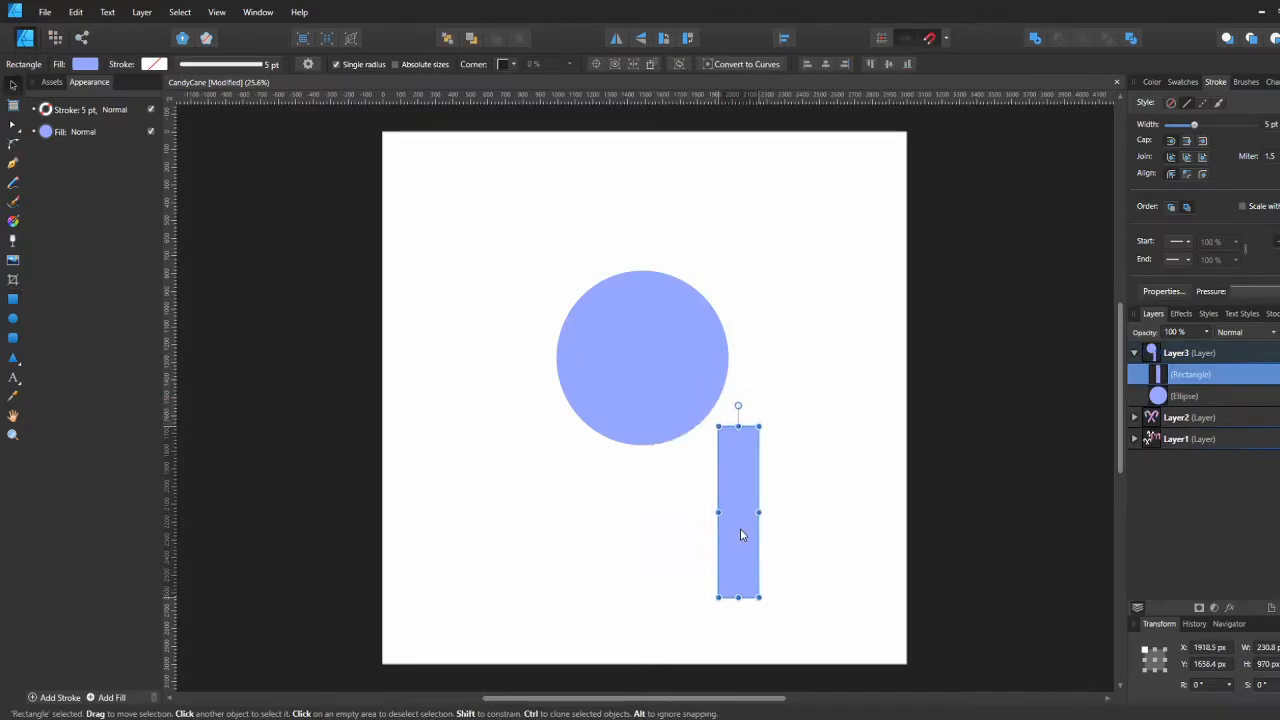
Step: Convert the circle to curves and break the curve at its rightmost node
left_click(650, 372)
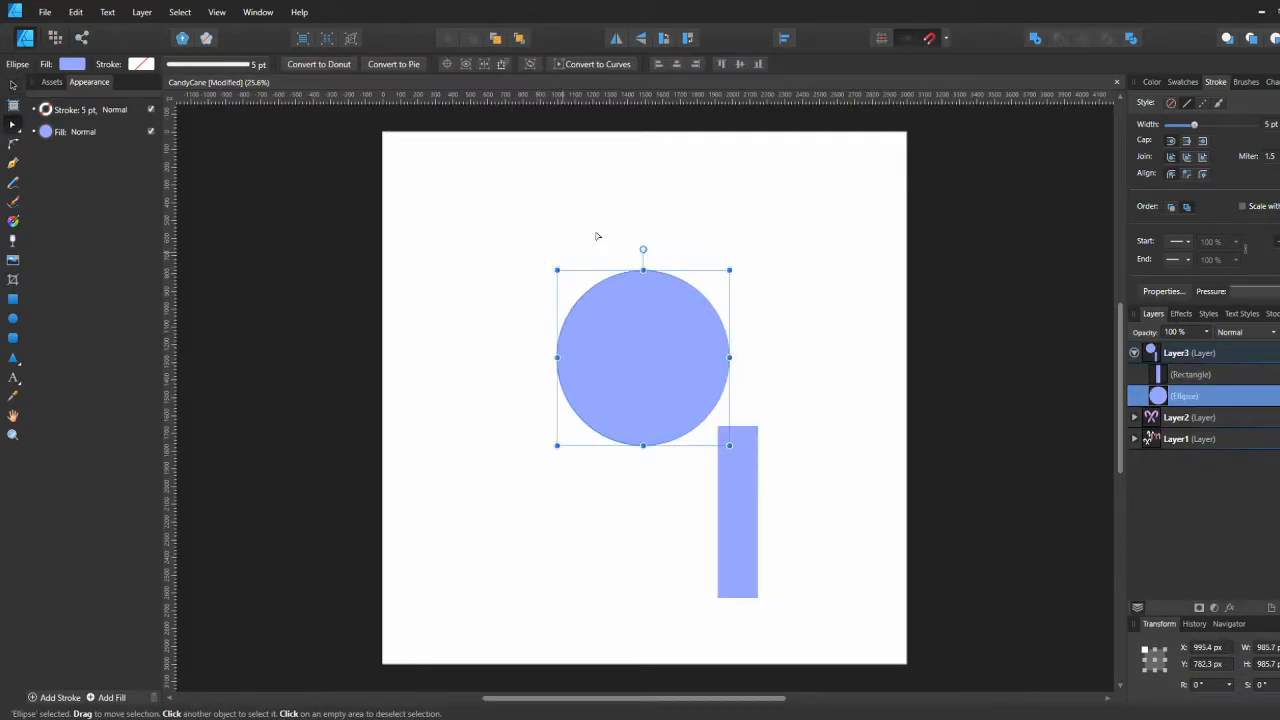
left_click(628, 65)
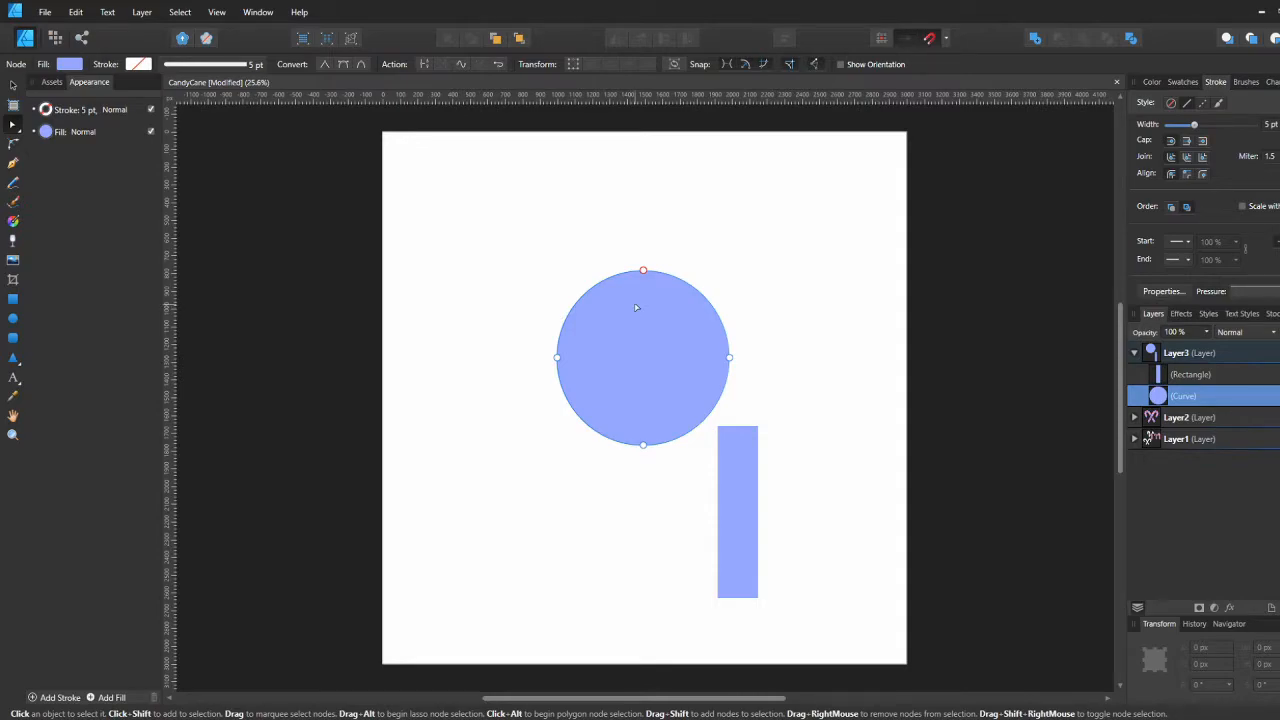
left_click(729, 358)
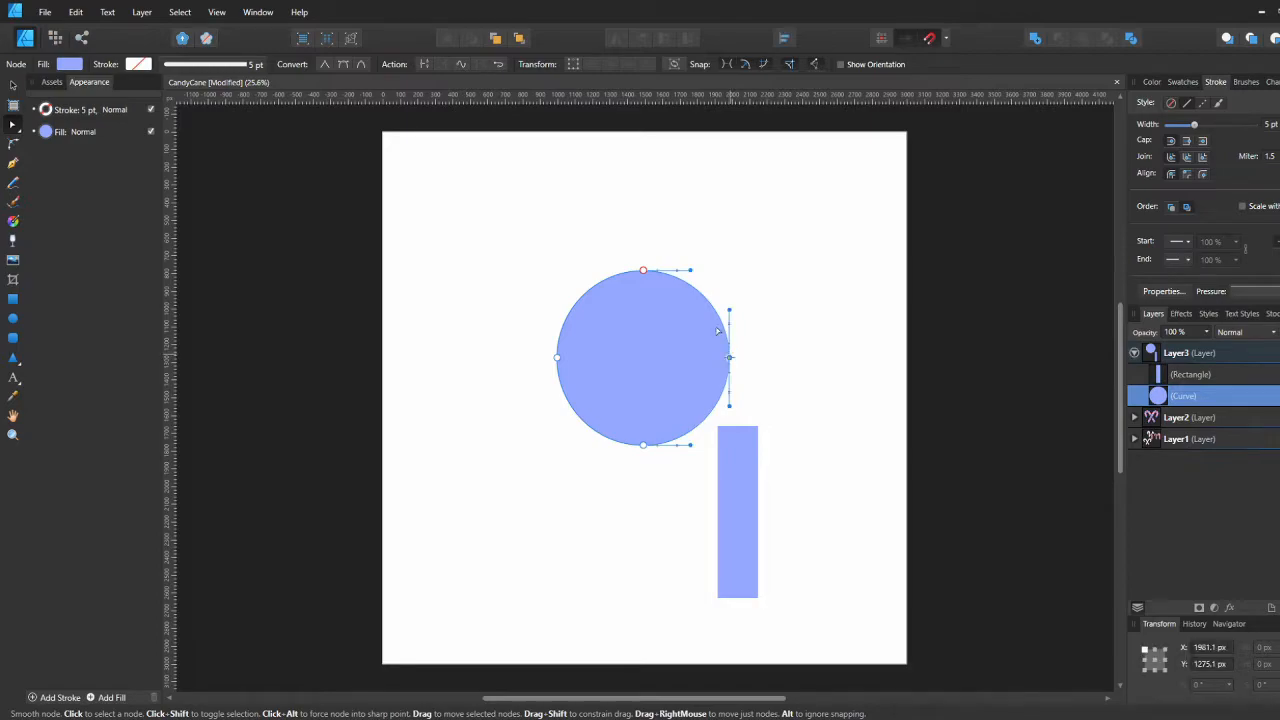
left_click(425, 66)
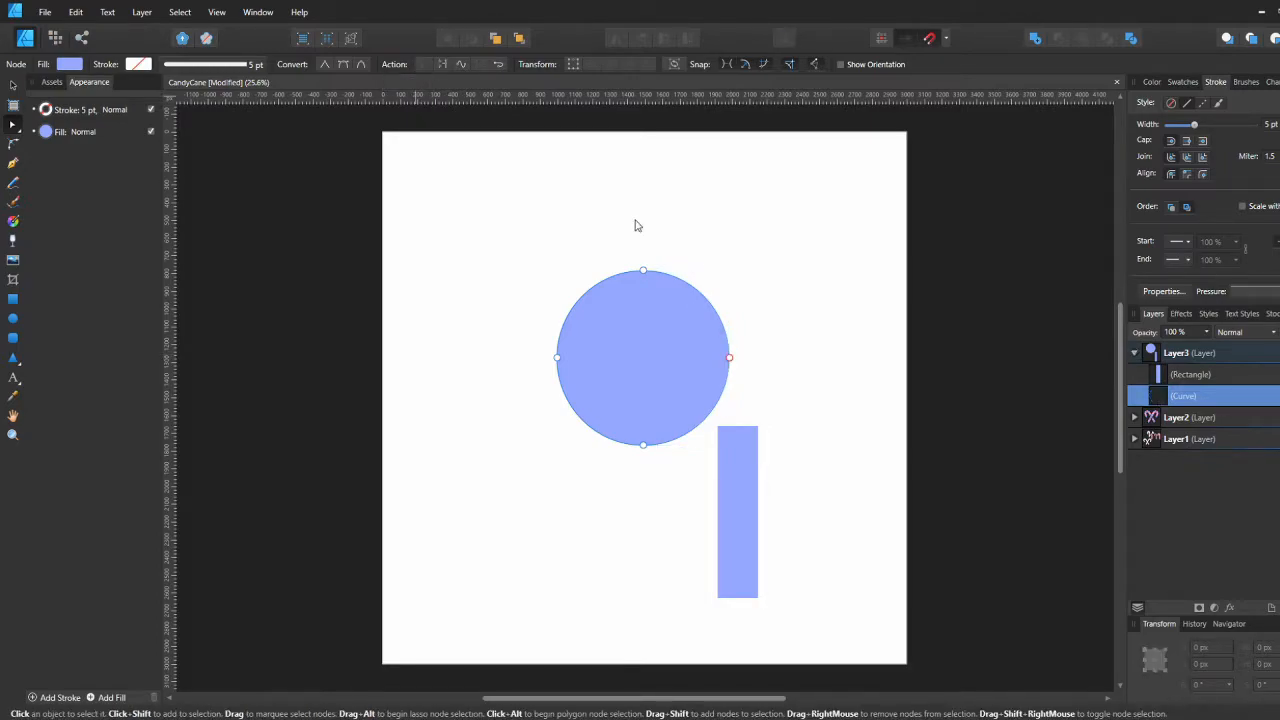
Step: Delete the circle's upper right segment and top node, leaving only the lower half circle
left_click(730, 359)
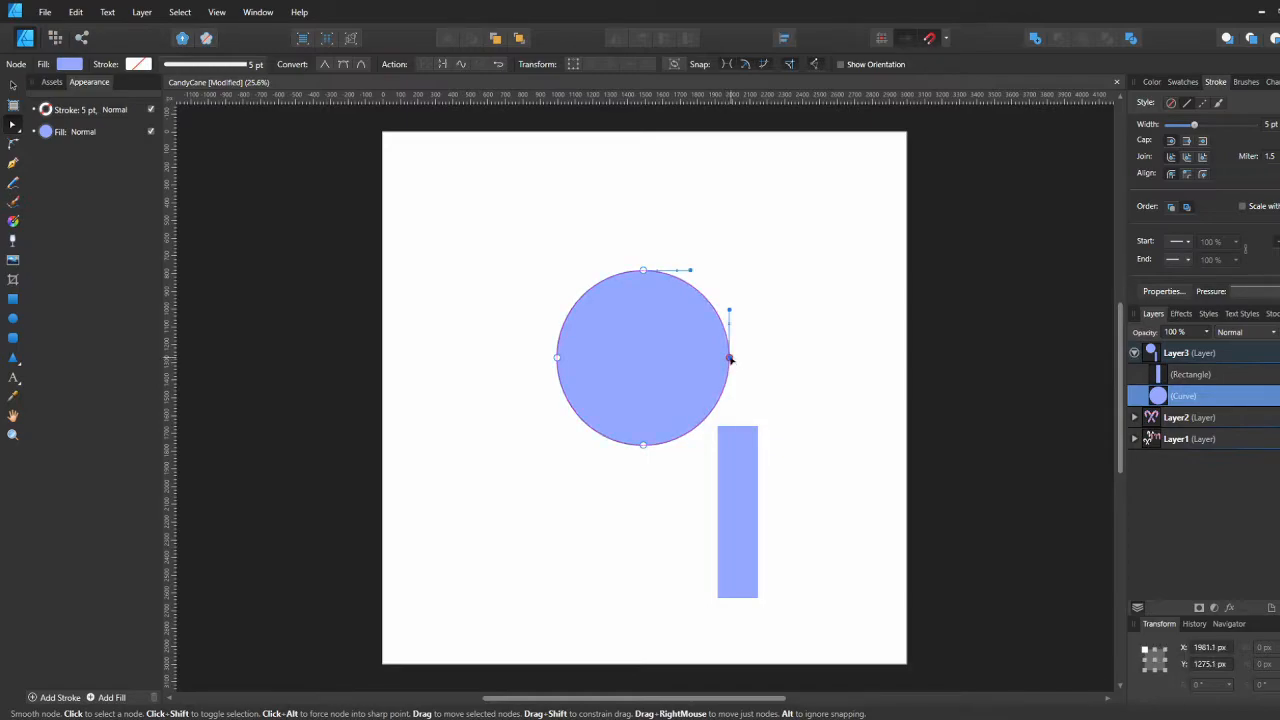
key("Delete")
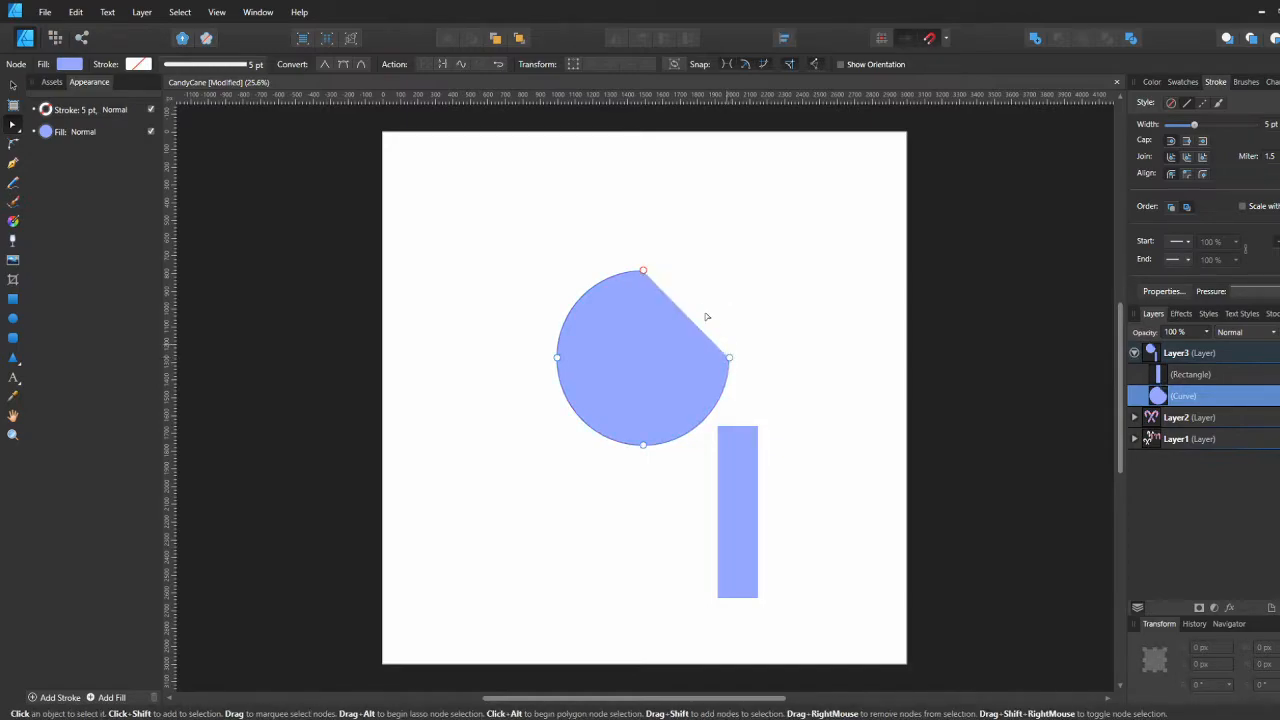
left_click(644, 271)
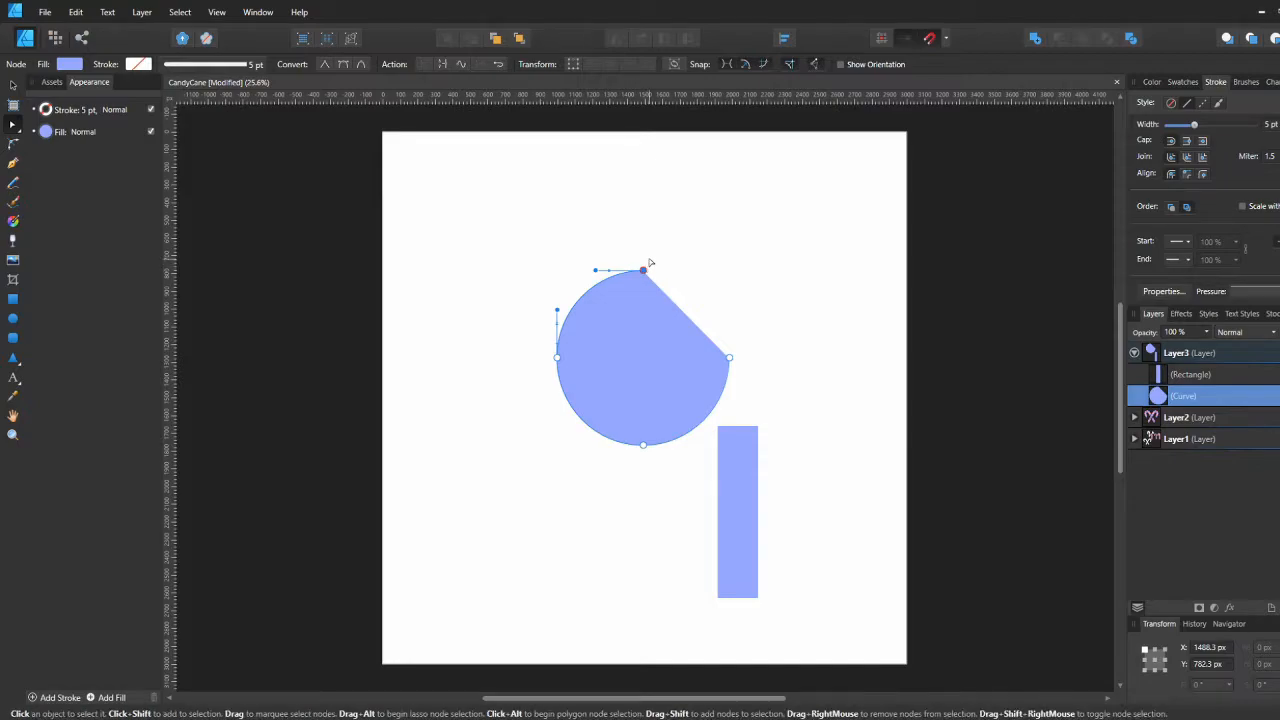
key("Delete")
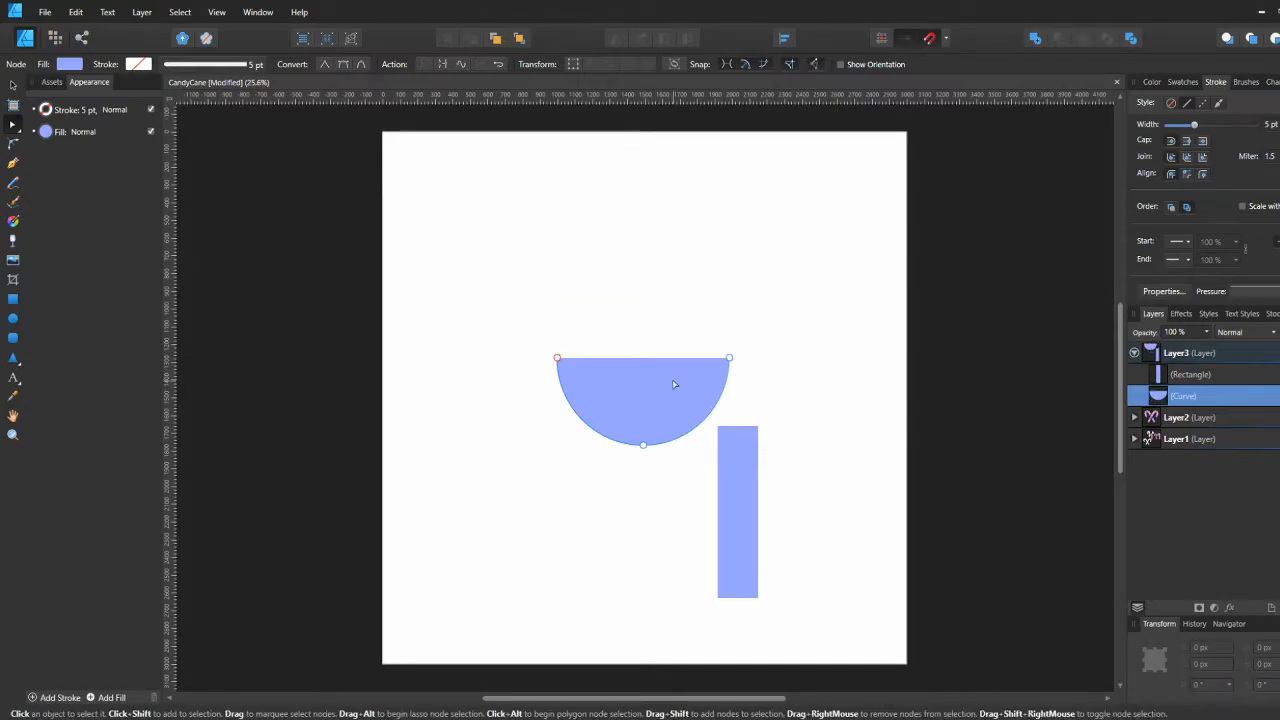
Step: Flip the half circle vertically, move it up, and snap the rectangle beneath its right end
key("v")
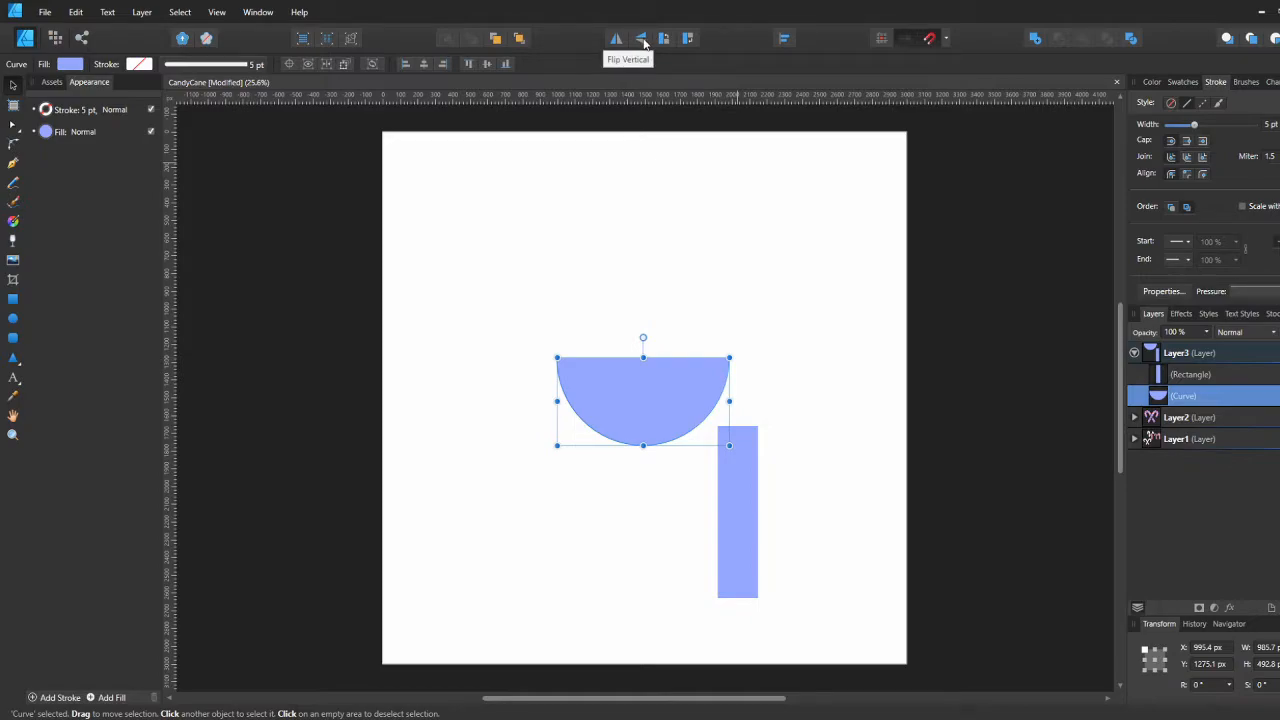
left_click(642, 40)
left_click_drag(656, 409, 669, 308)
left_click(738, 490)
left_click_drag(737, 487, 717, 422)
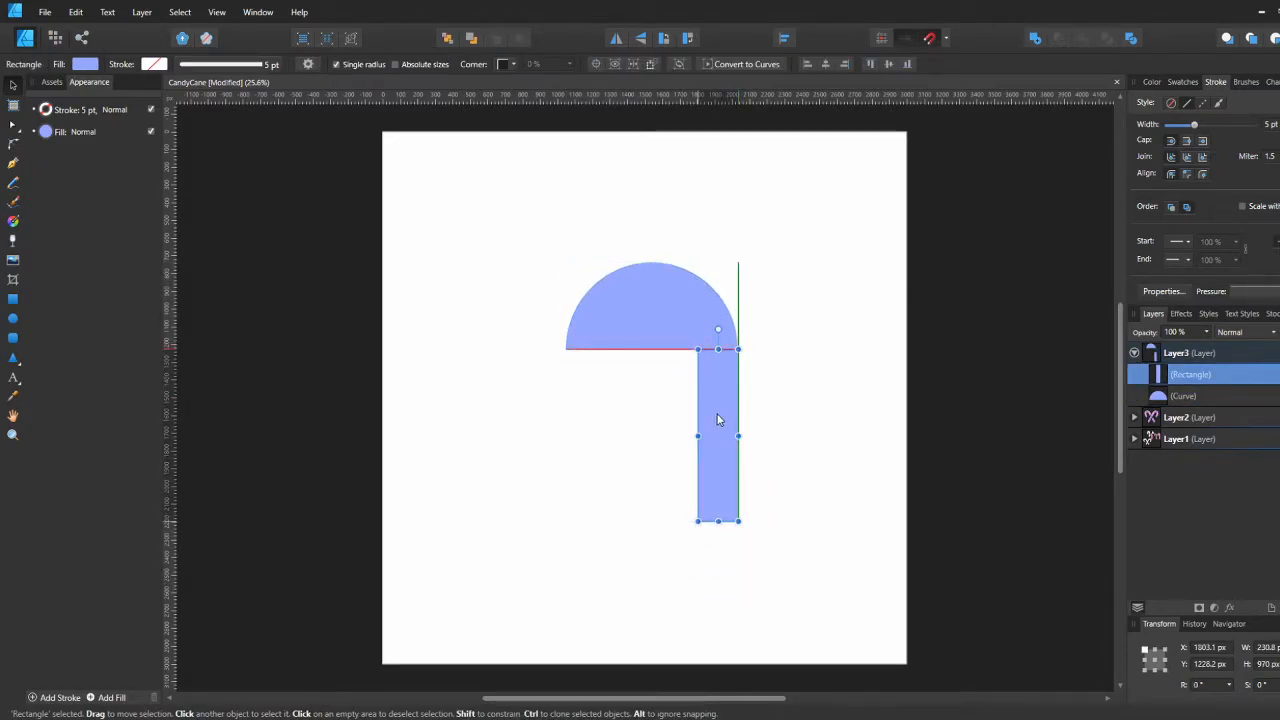
left_click(775, 378)
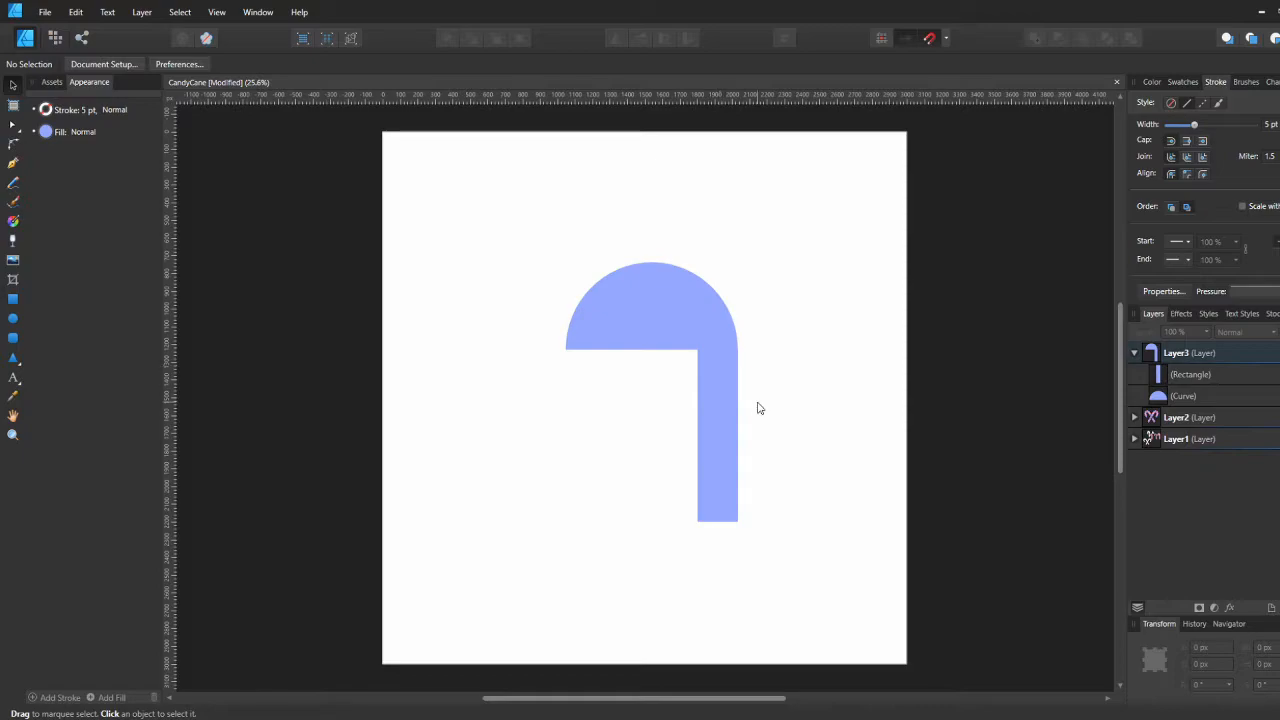
Step: Duplicate the rectangle, align the copy under the half circle's left end, and shorten it to 485 px
left_click(728, 430)
key("ctrl+j")
left_click_drag(726, 430, 589, 429)
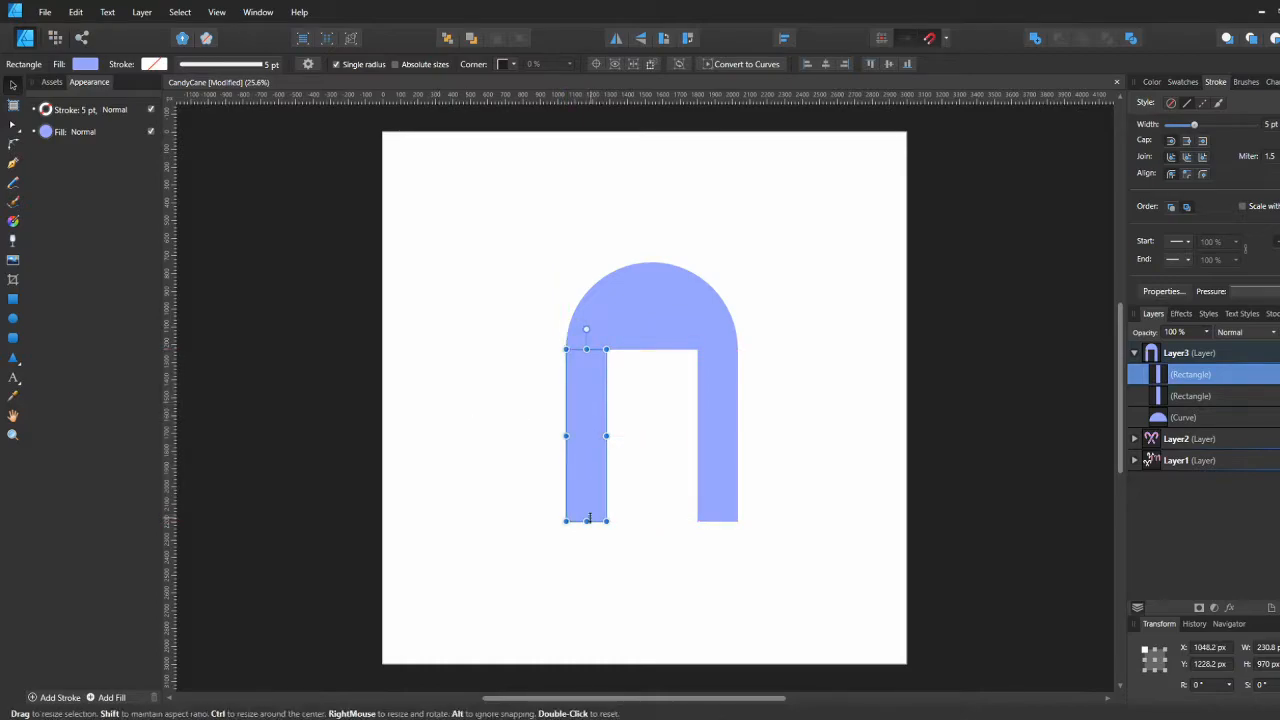
double_click(588, 519)
left_click_drag(587, 391, 590, 435)
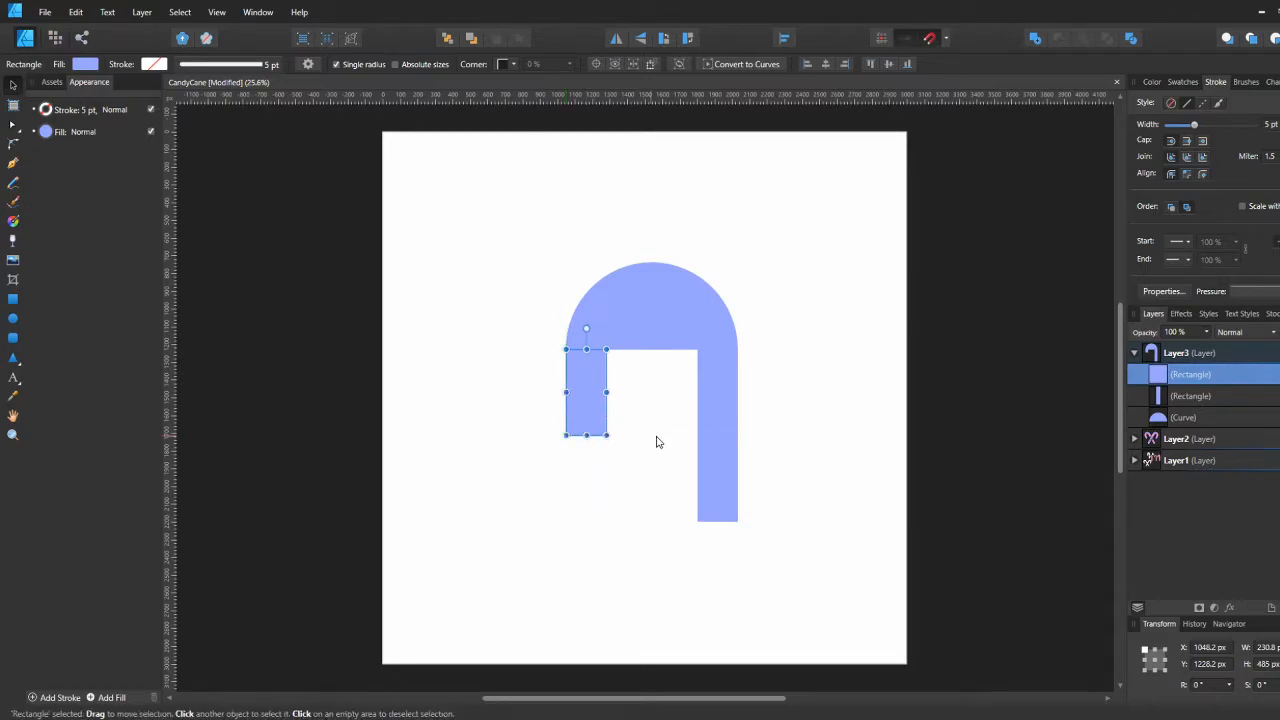
left_click(660, 436)
Step: Group the half circle with both rectangles and duplicate the group
left_click(598, 418)
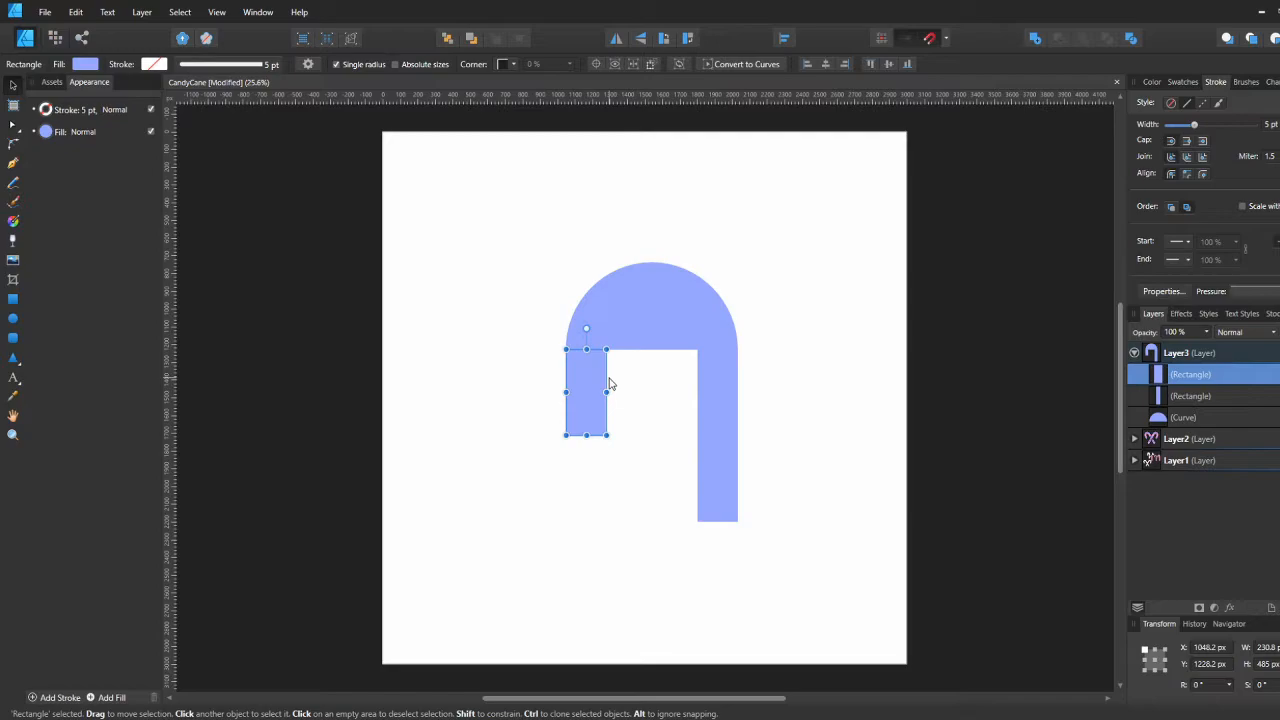
left_click(1168, 418, "shift")
key("ctrl+g")
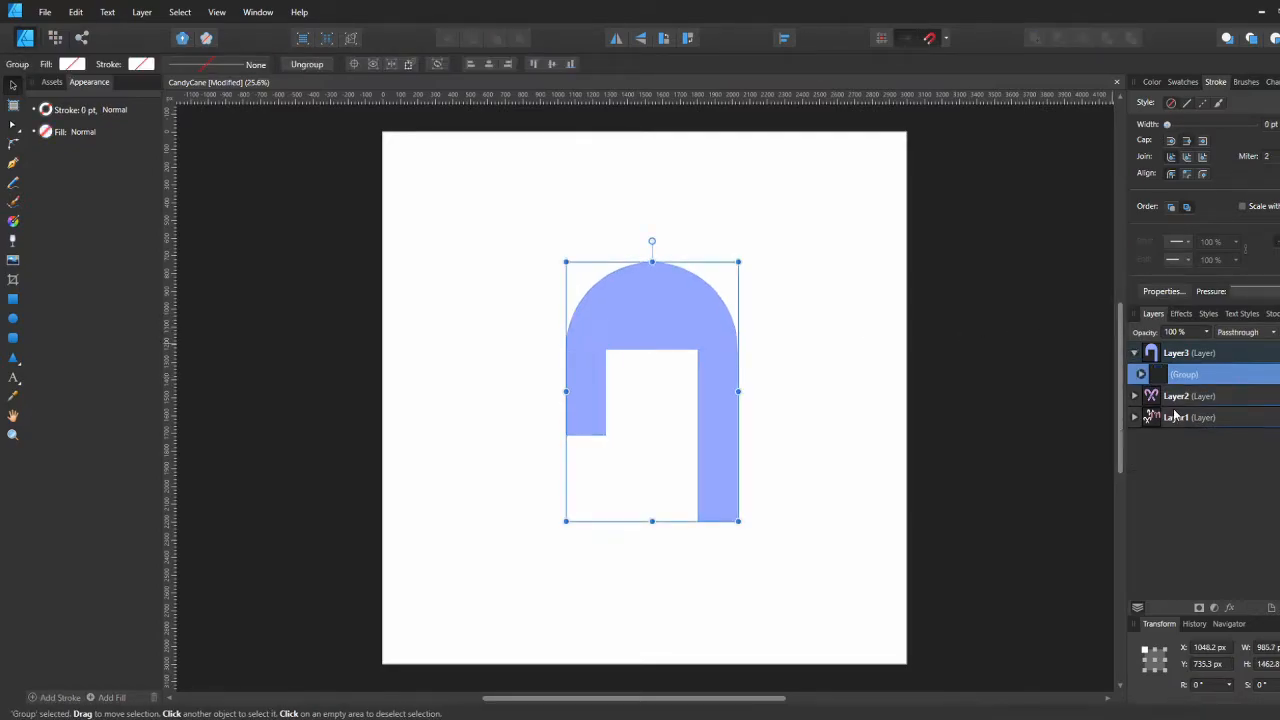
key("ctrl+j")
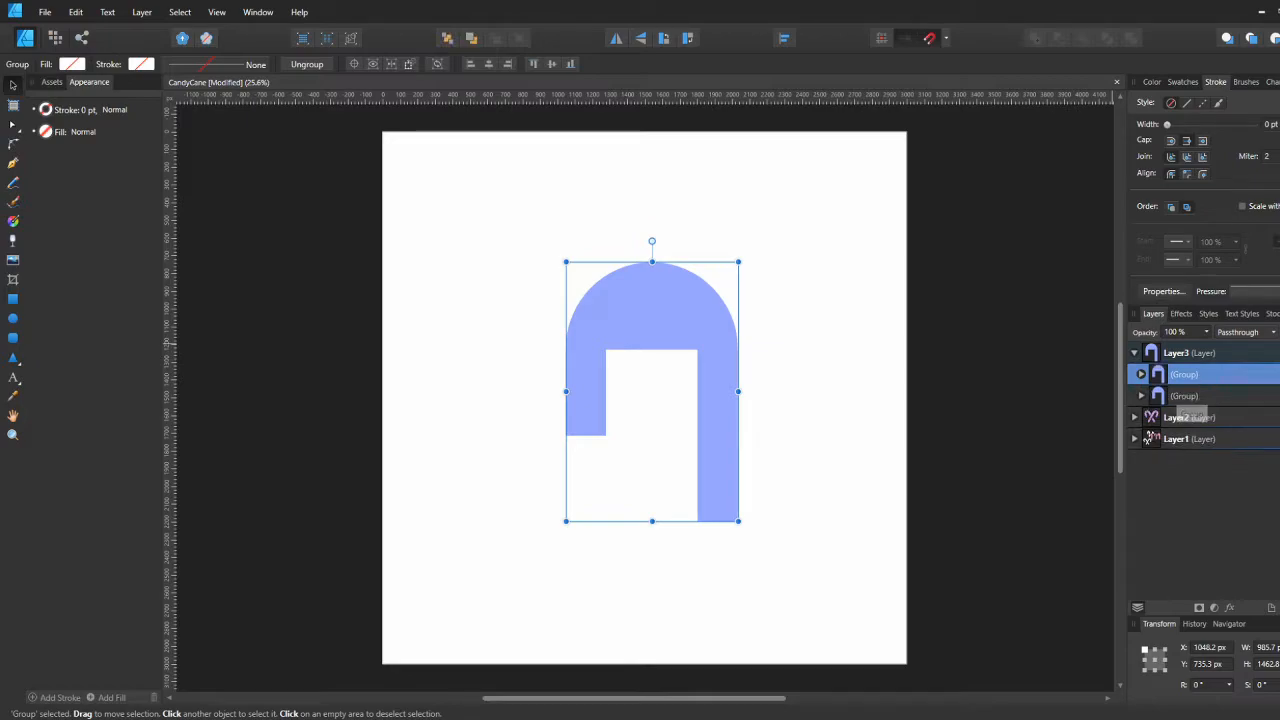
Step: Ungroup the upper of the two candy cane groups into its separate shapes
left_click(1141, 374)
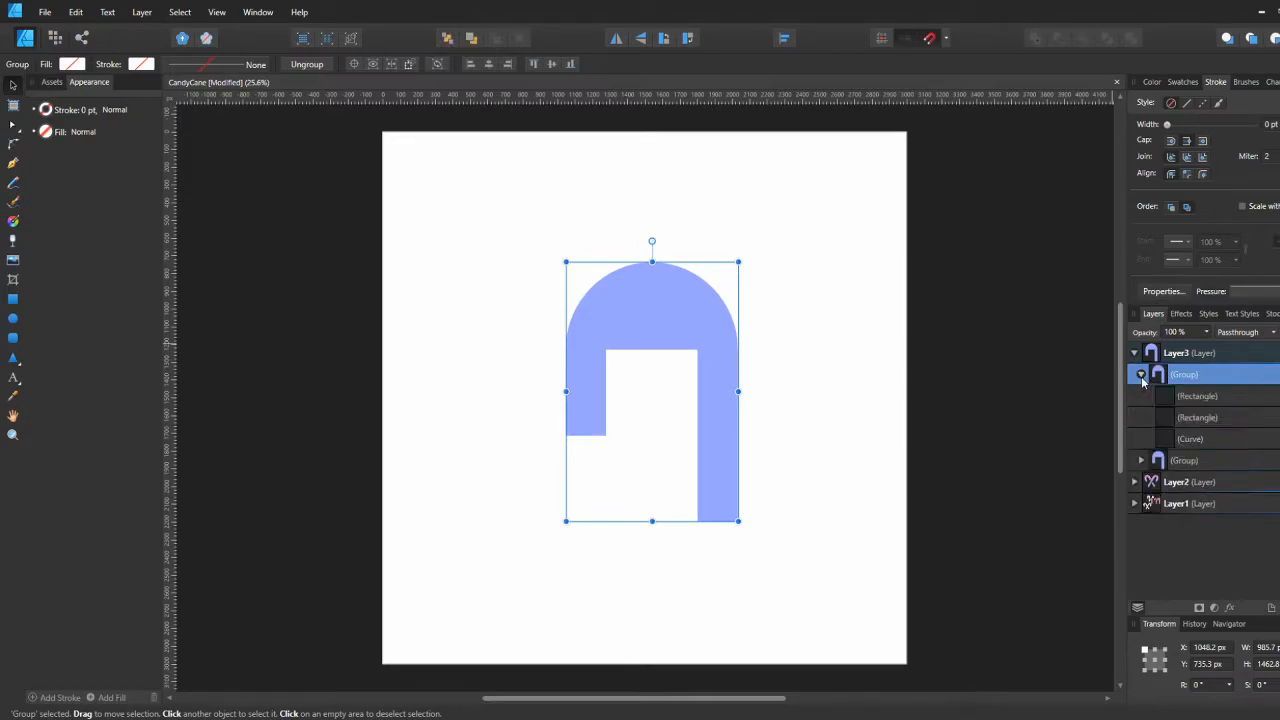
left_click(1189, 396)
left_click(1190, 418)
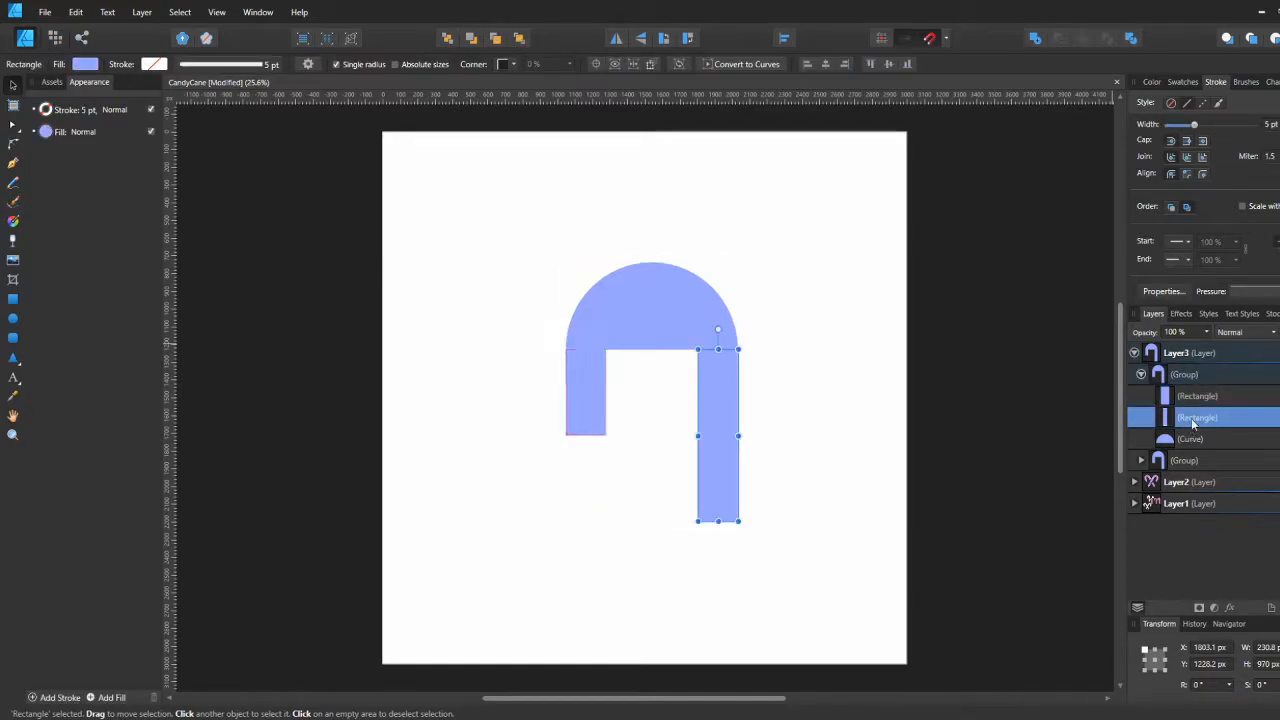
left_click(1141, 374)
left_click(1173, 375)
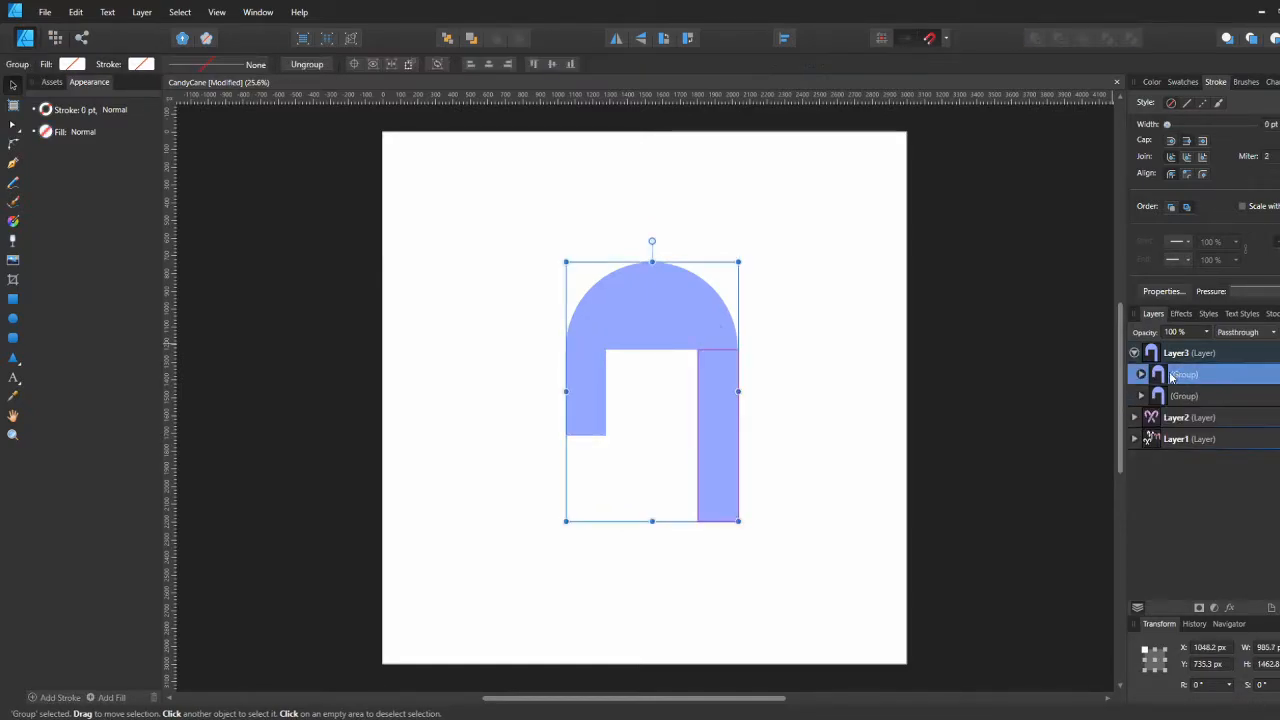
left_click(300, 64)
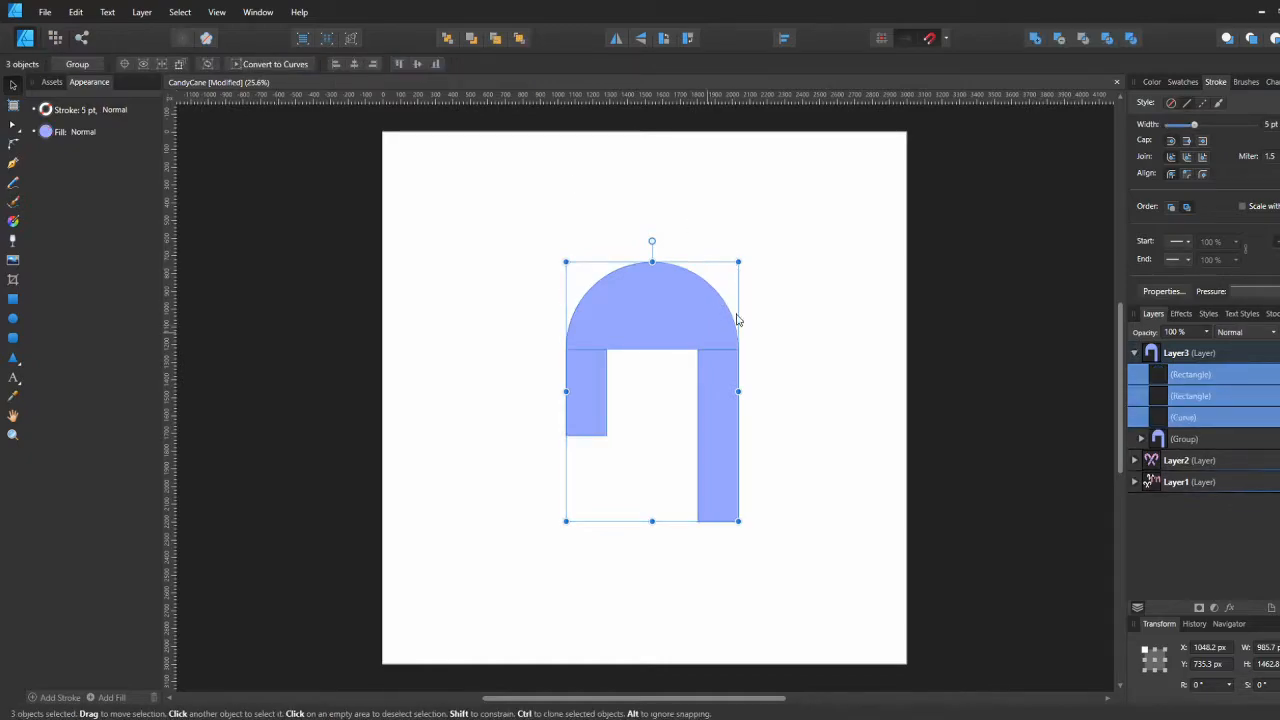
Step: Try to merge the three ungrouped shapes with Add, and undo the merge
left_click(1035, 38)
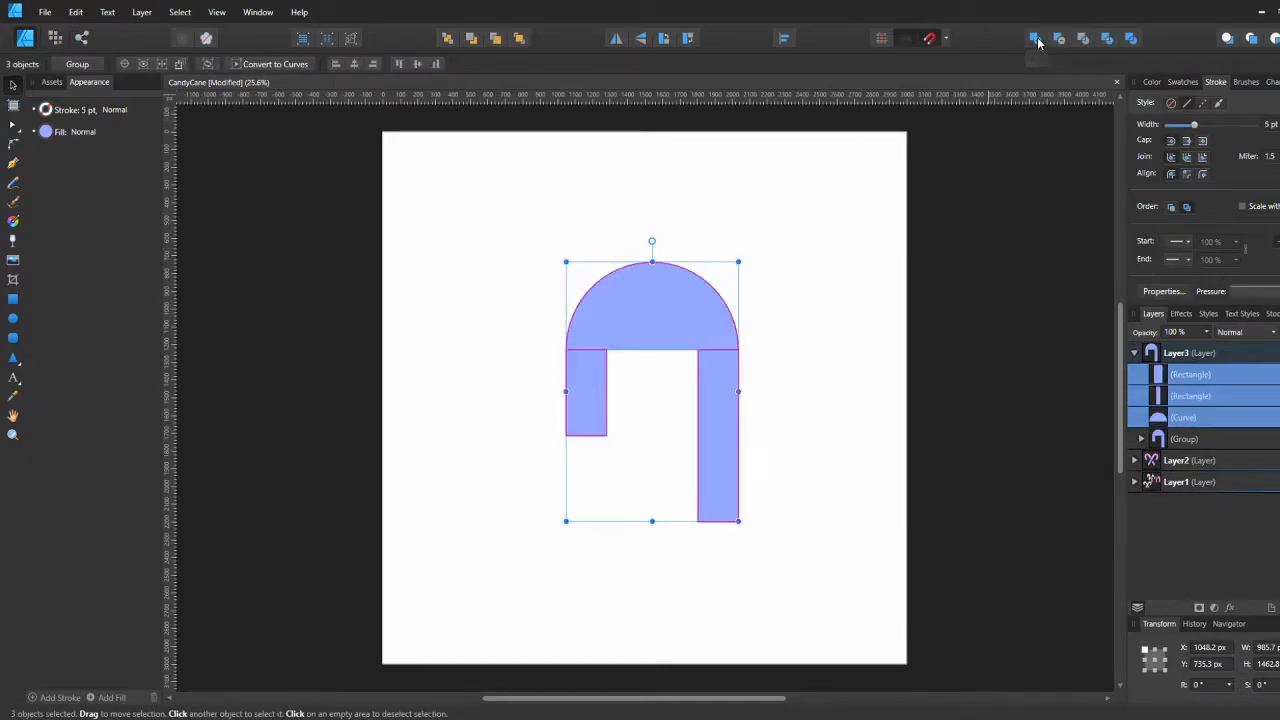
left_click(780, 361)
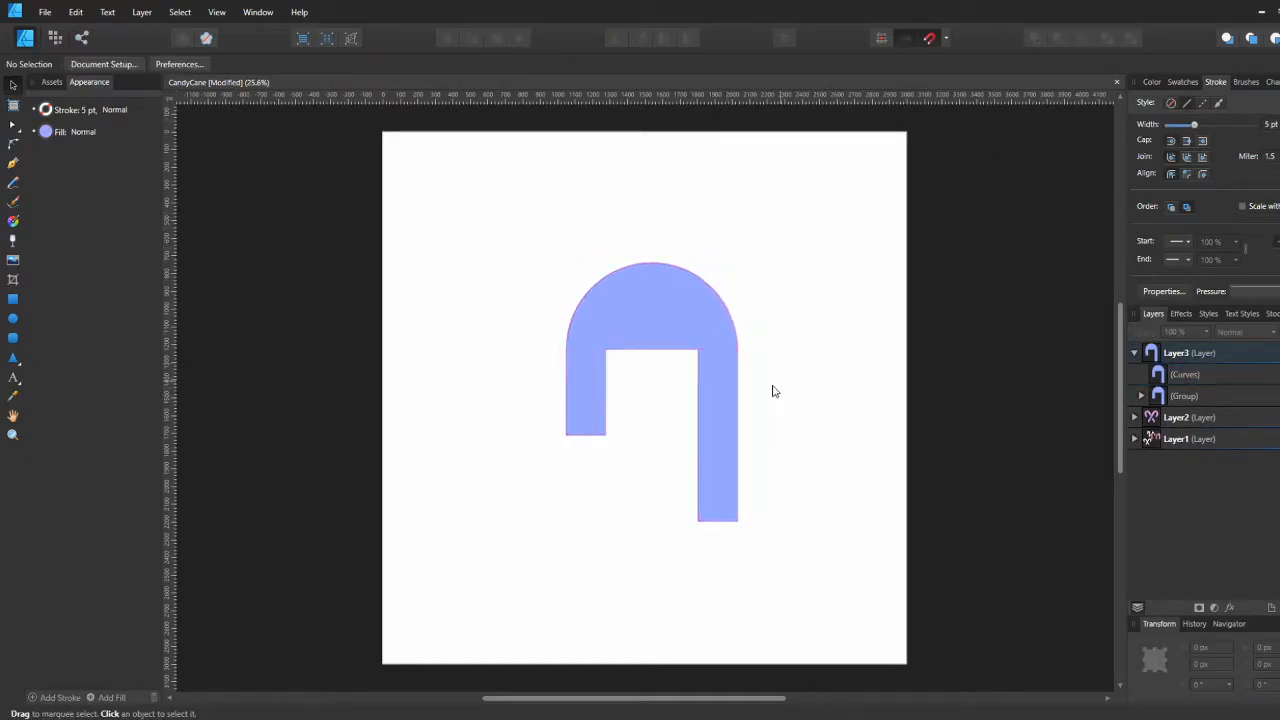
left_click(728, 398)
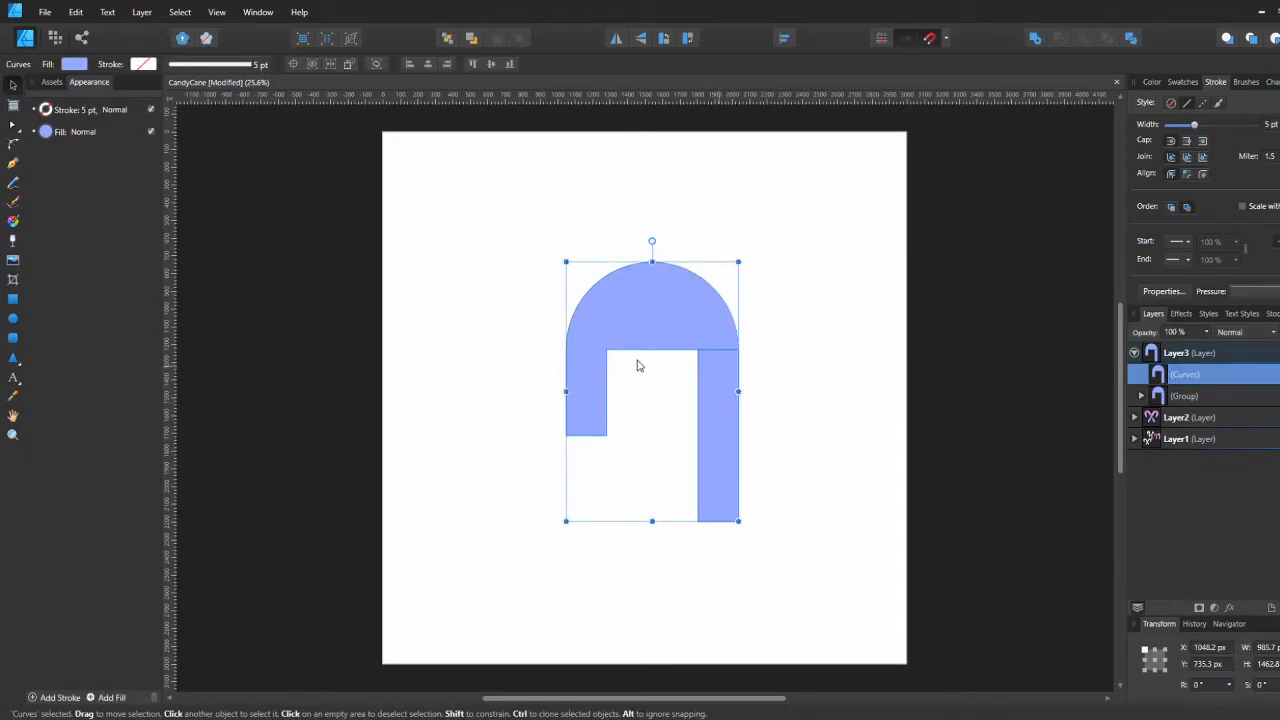
key("ctrl+z")
Step: Select the ungrouped half circle and both rectangles again and merge them with Add
left_click(753, 367)
left_click(706, 390)
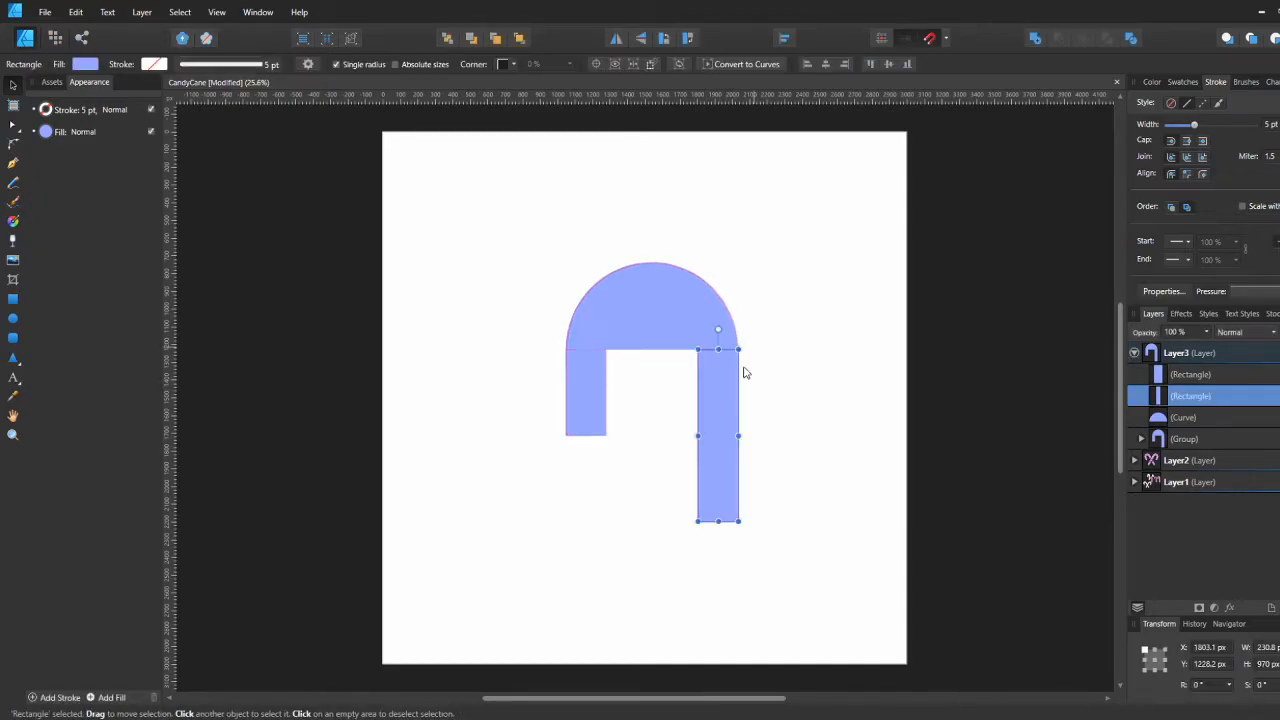
left_click_drag(729, 379, 734, 386)
left_click(750, 385)
left_click(710, 356)
left_click(660, 335, "shift")
left_click(595, 366, "shift")
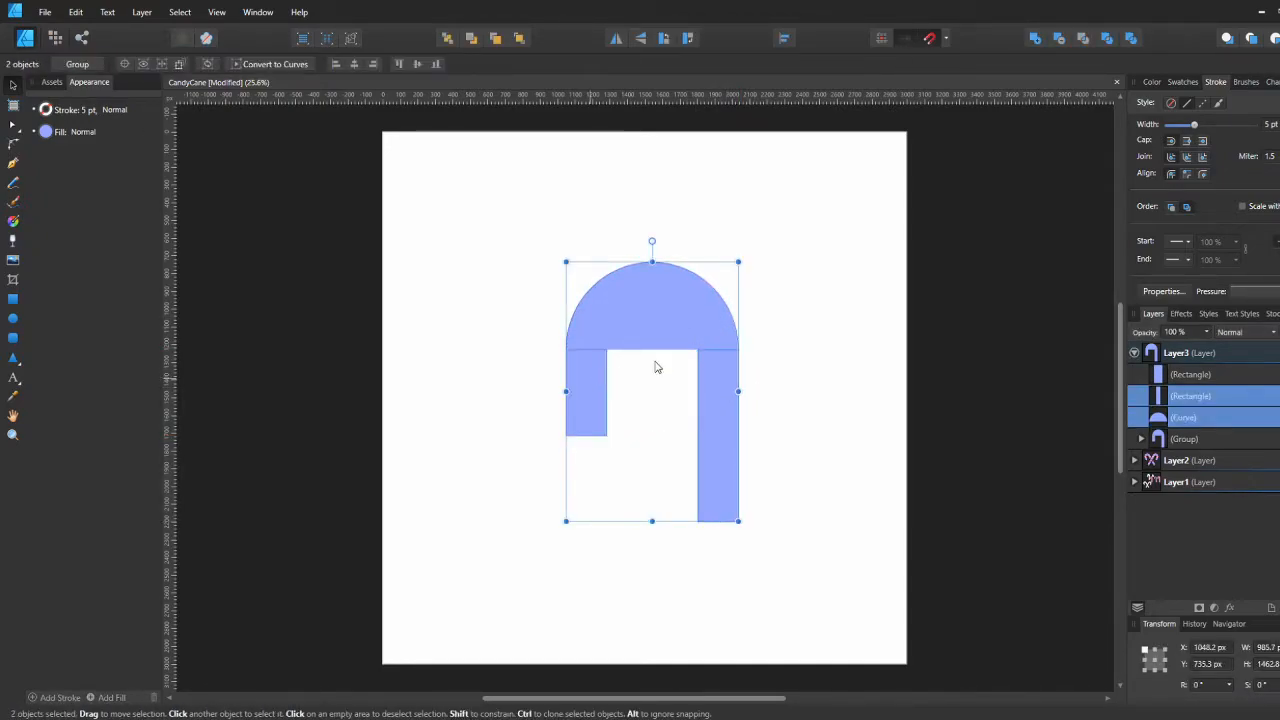
left_click(1035, 40)
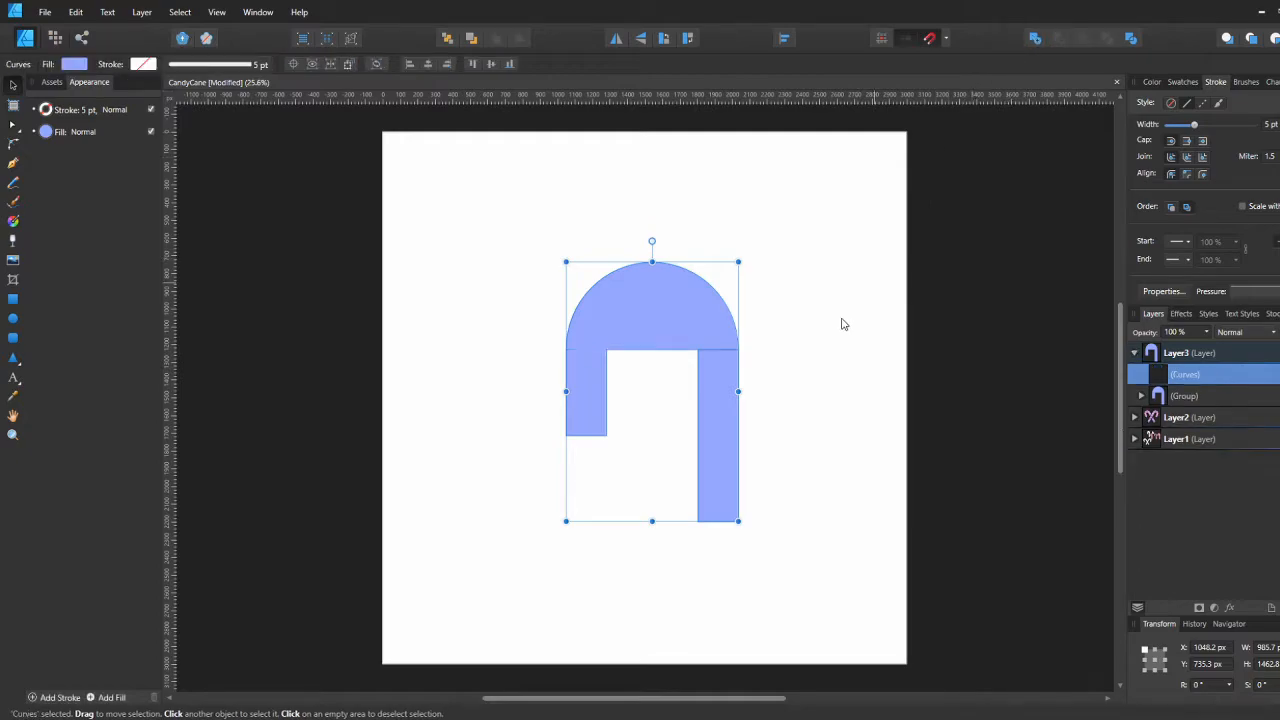
Step: Delete the merged shape's inner corner node where the right leg meets the half circle
left_click(791, 366)
left_click(703, 368)
key("a")
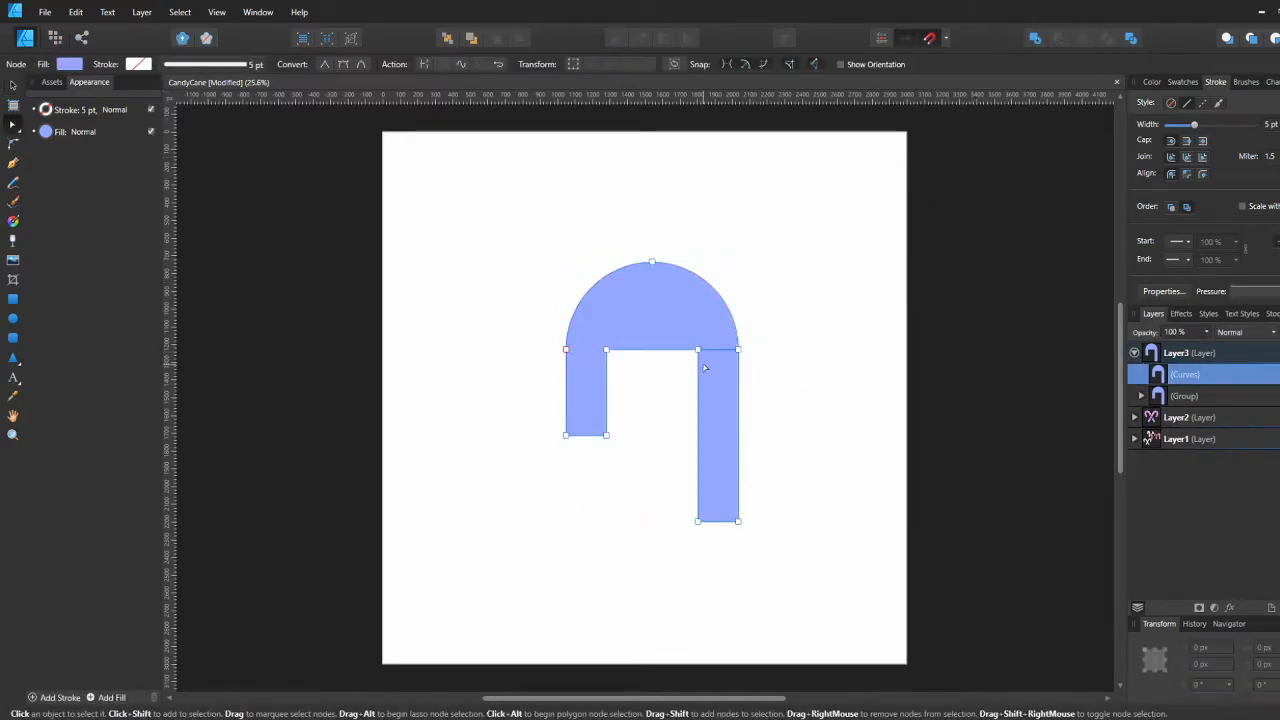
left_click(699, 350)
key("Delete")
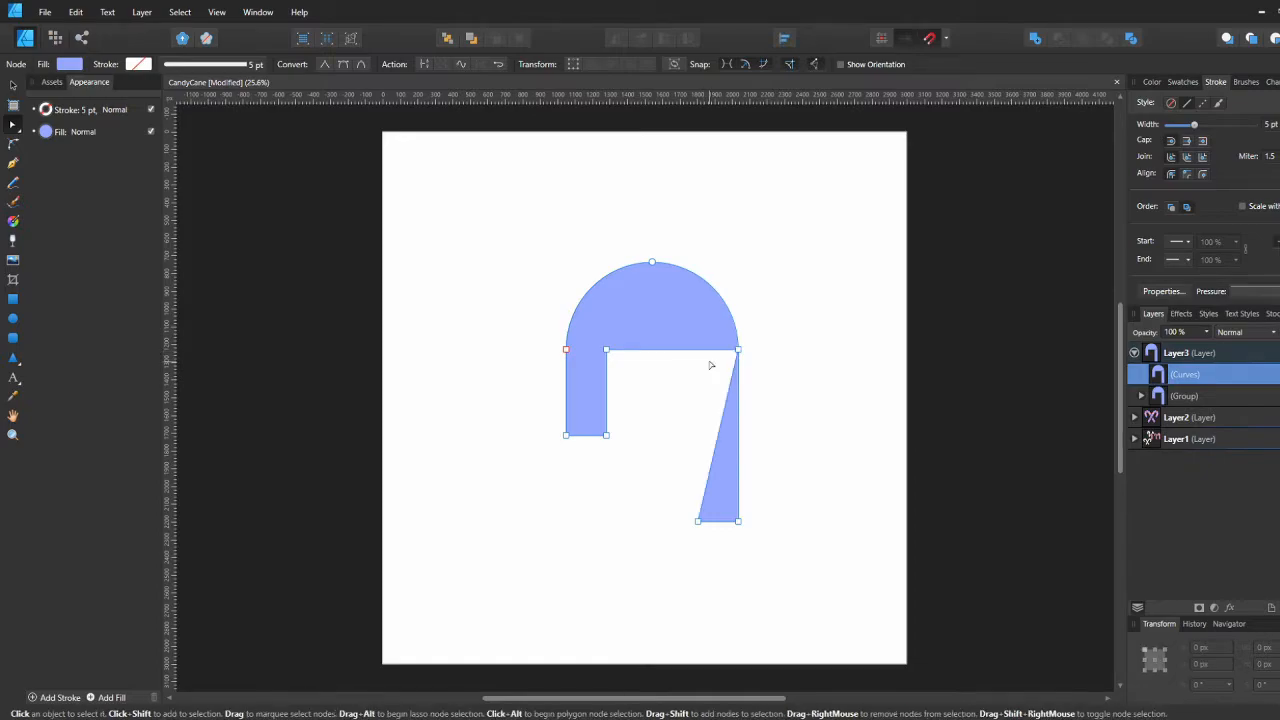
Step: Undo the corner node deletion and the Add merge, back to the separate half circle and two rectangles
key("ctrl+z")
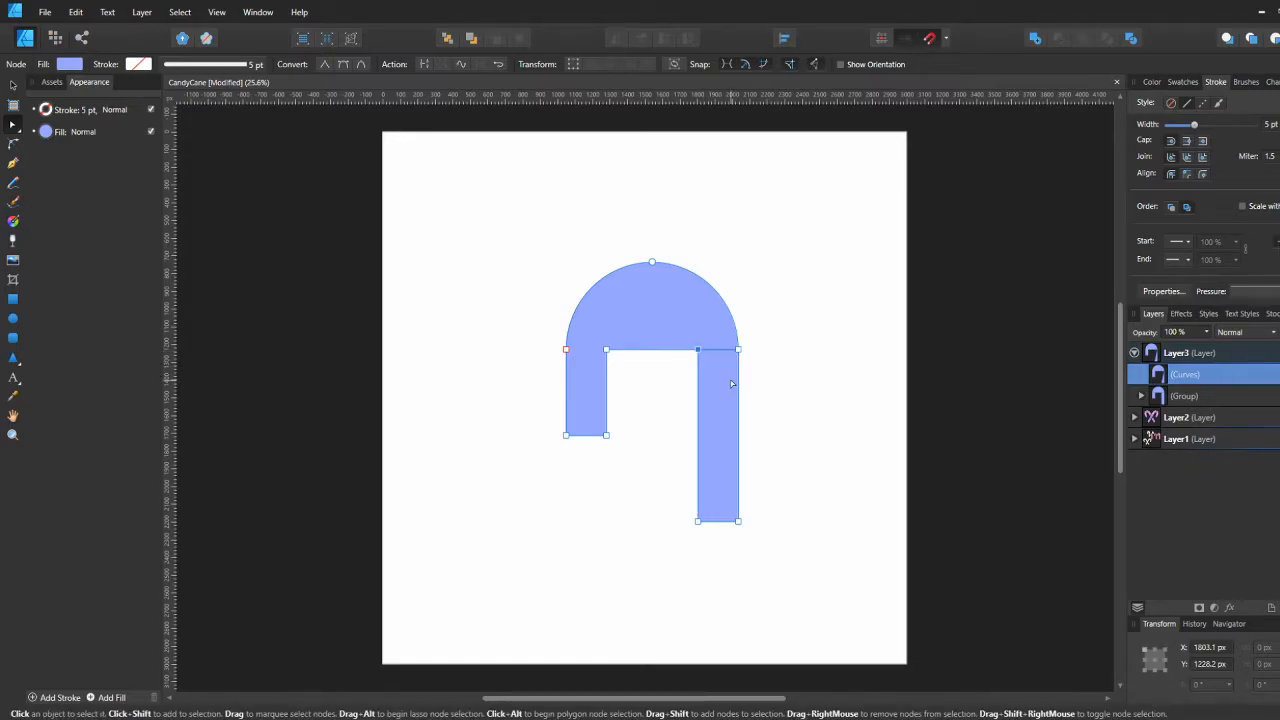
key("v")
key("ctrl+z")
key("ctrl+z")
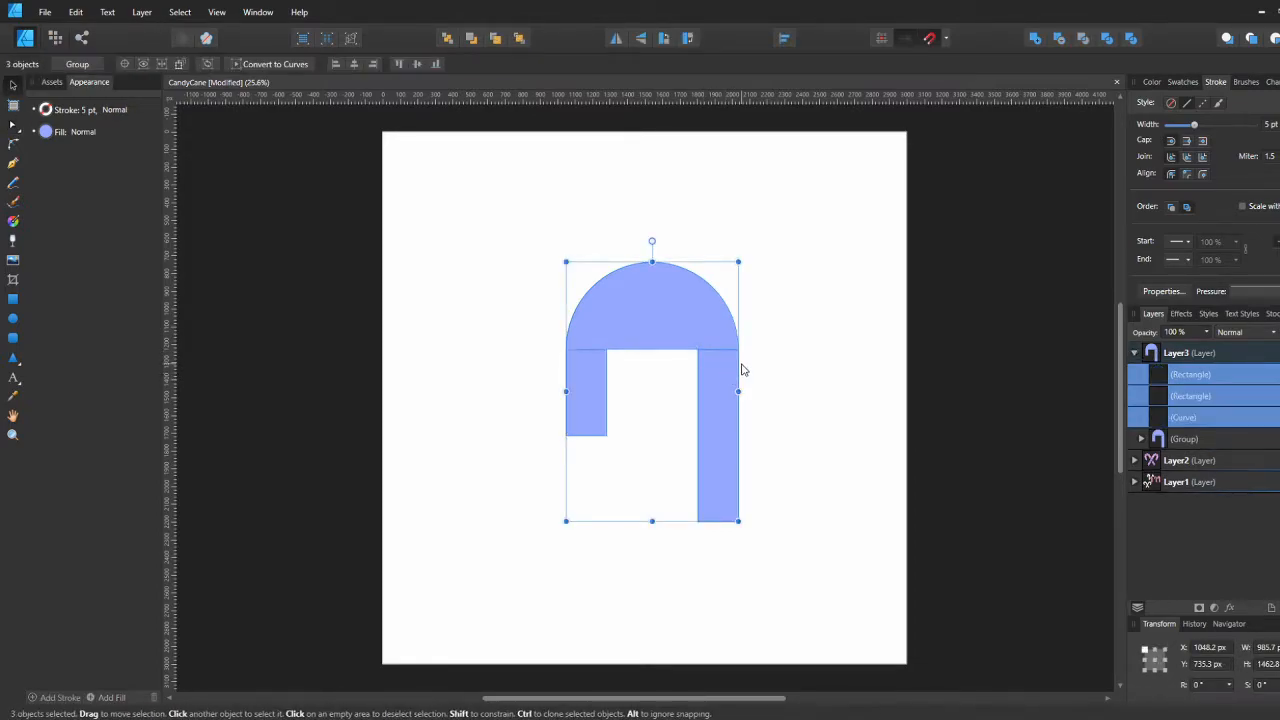
Step: Place the half circle above both rectangles in the layer order and snap the right leg flush to the half circle's lower right edge
left_click(779, 362)
left_click(723, 397)
left_click_drag(723, 397, 675, 397)
scroll(749, 371, "up", 5)
scroll(717, 390, "up", 2)
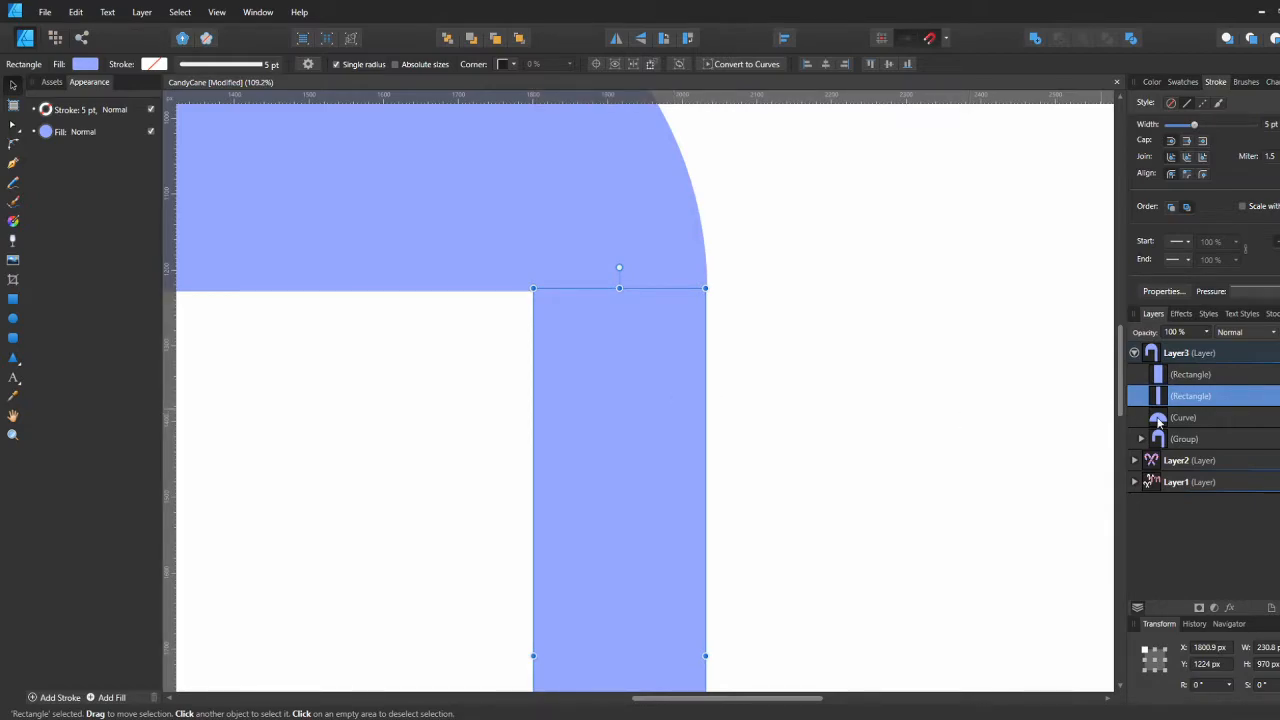
left_click_drag(1160, 418, 1170, 368)
mouse_move(644, 395)
left_mouse_down()
mouse_move(640, 410)
mouse_move(650, 401)
left_mouse_up()
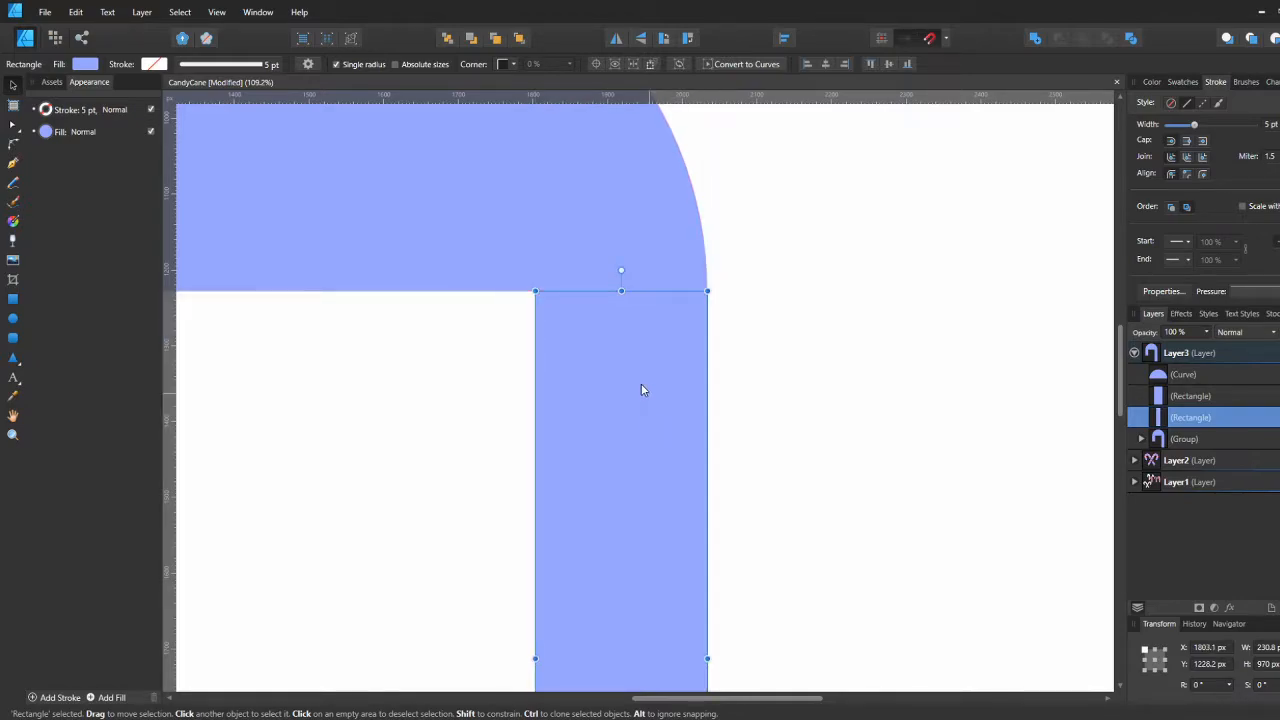
Step: Try to merge the half circle and both rectangles with Add, and undo the merge
scroll(641, 385, "down", 3)
left_click(590, 340, "shift")
left_click(481, 398, "shift")
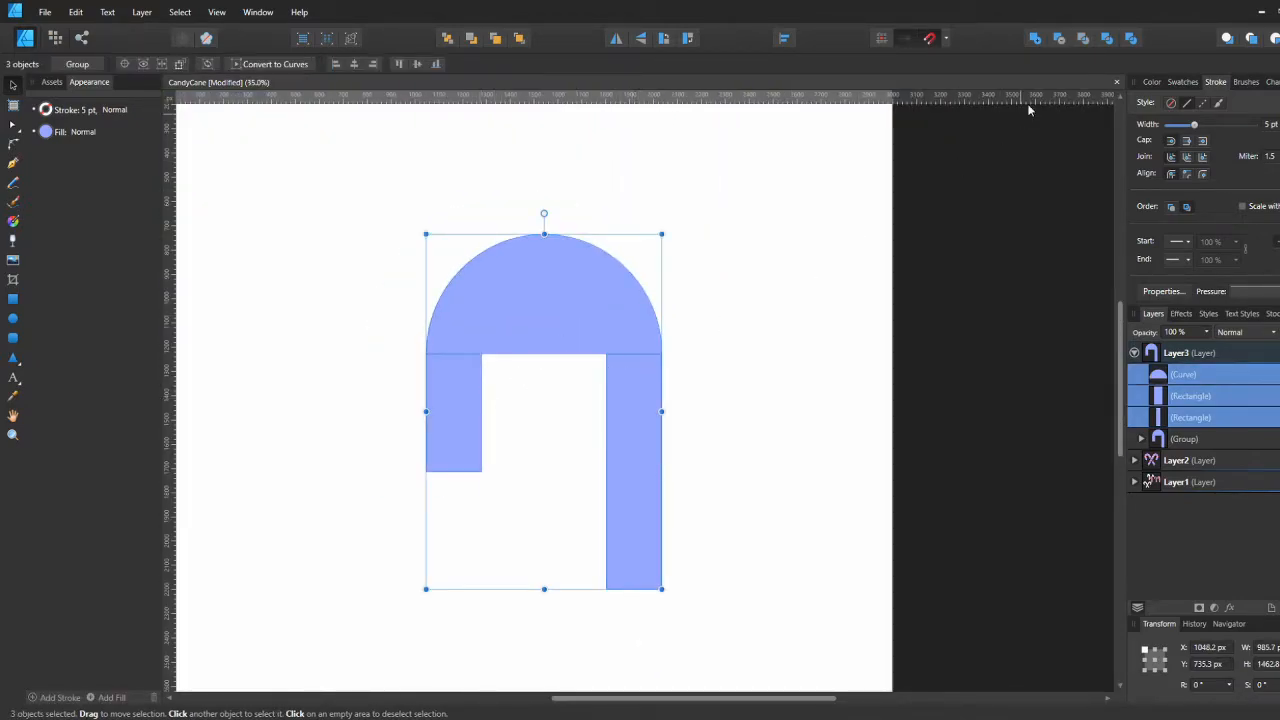
left_click(1035, 39)
left_click(706, 409)
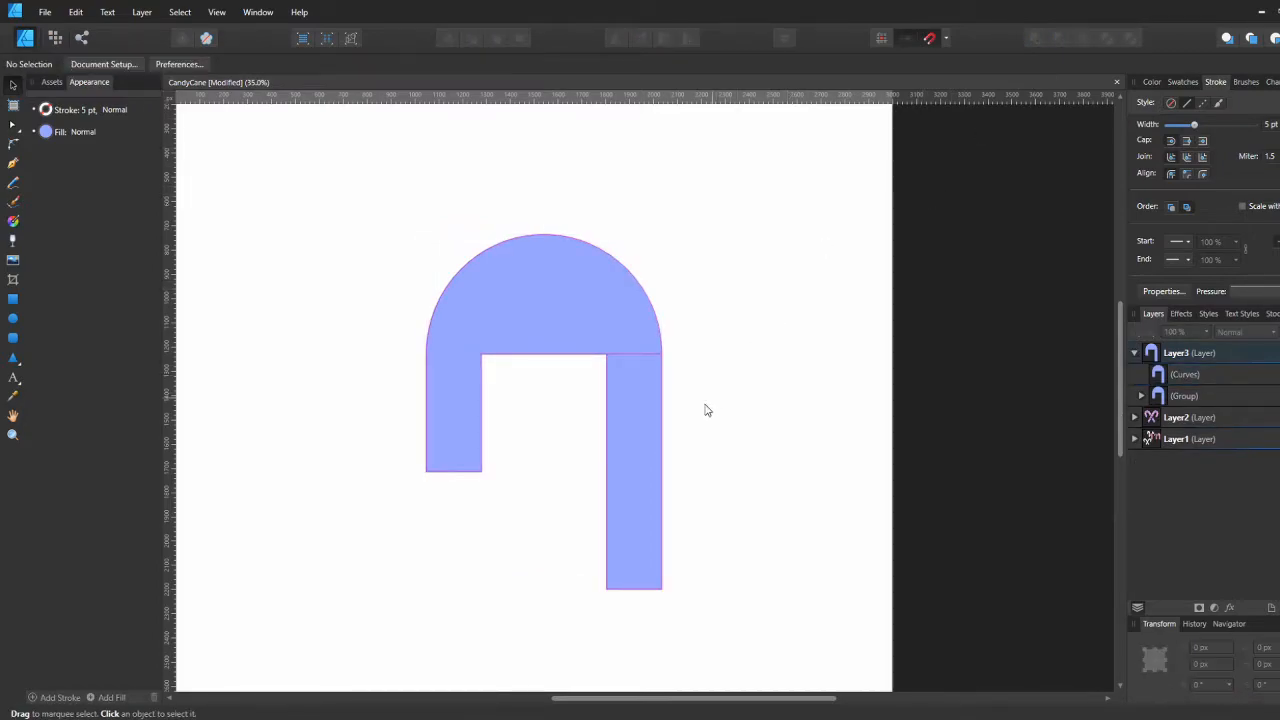
left_click(652, 423)
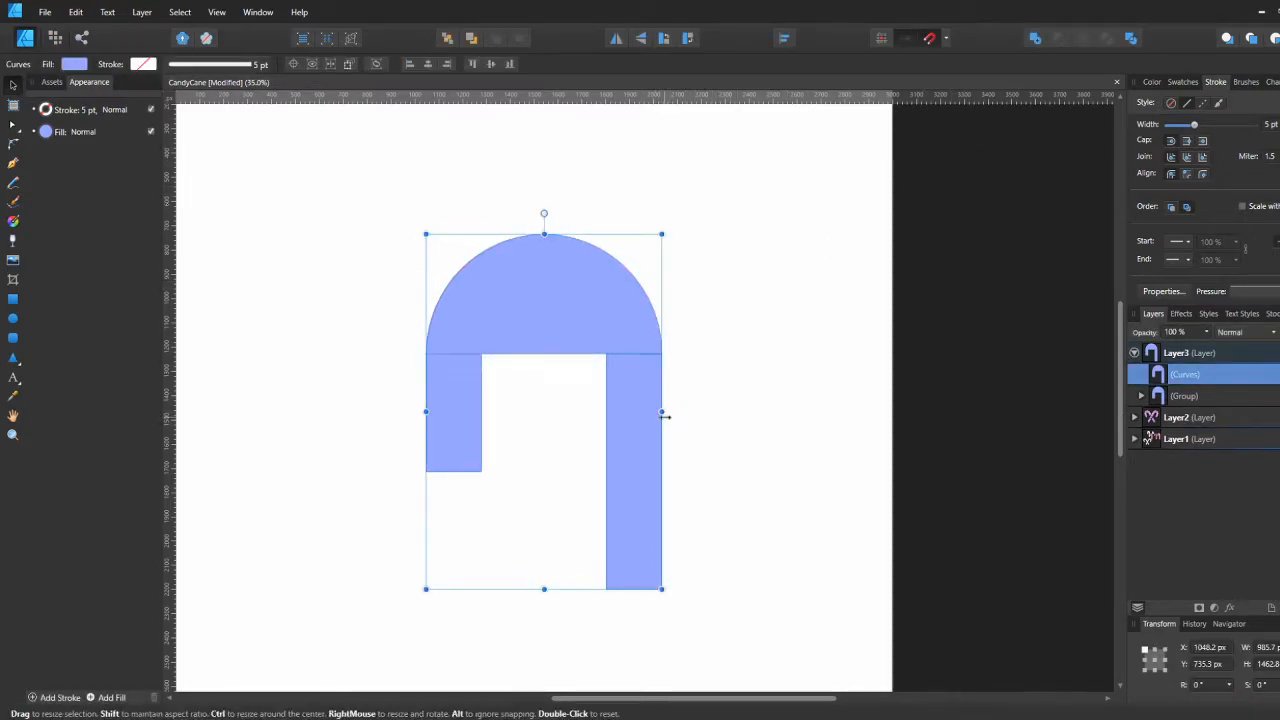
key("ctrl+z")
Step: Nudge the right leg up about 2 px into the half circle and merge all three shapes with Add
left_click(648, 435)
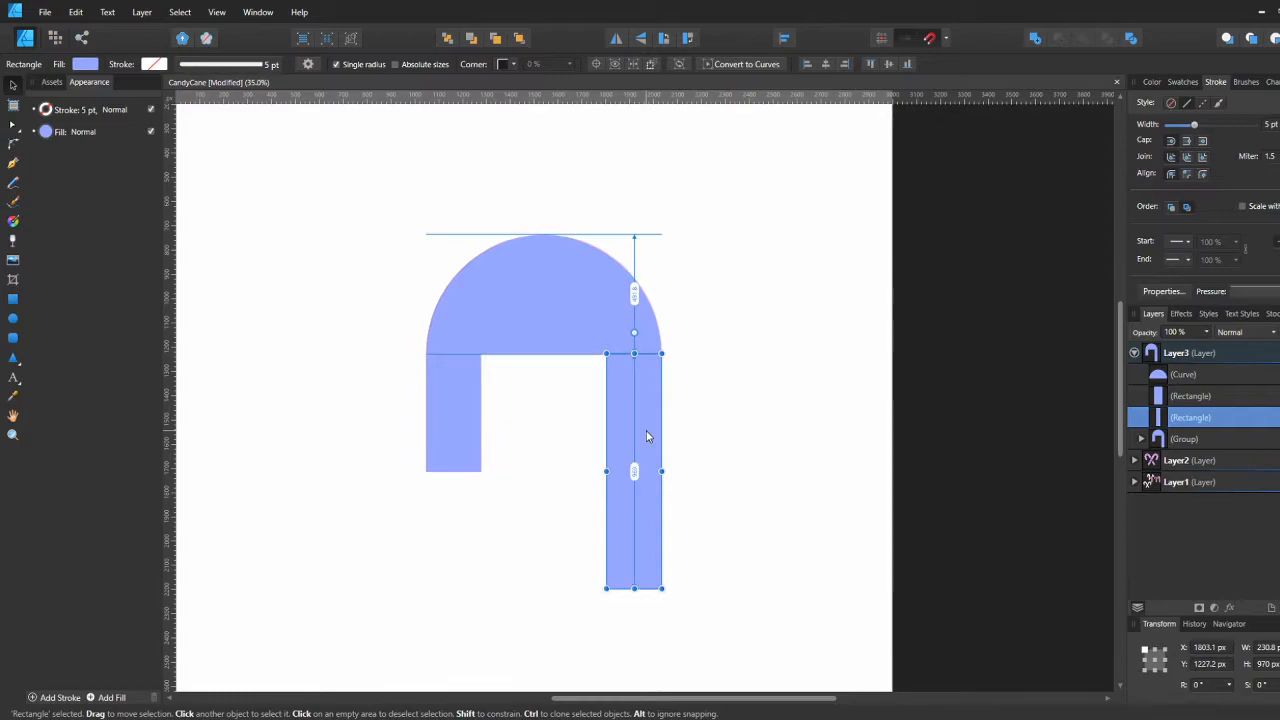
left_click(566, 324, "shift")
left_click(448, 411, "shift")
left_click(1035, 38)
key("ctrl+0")
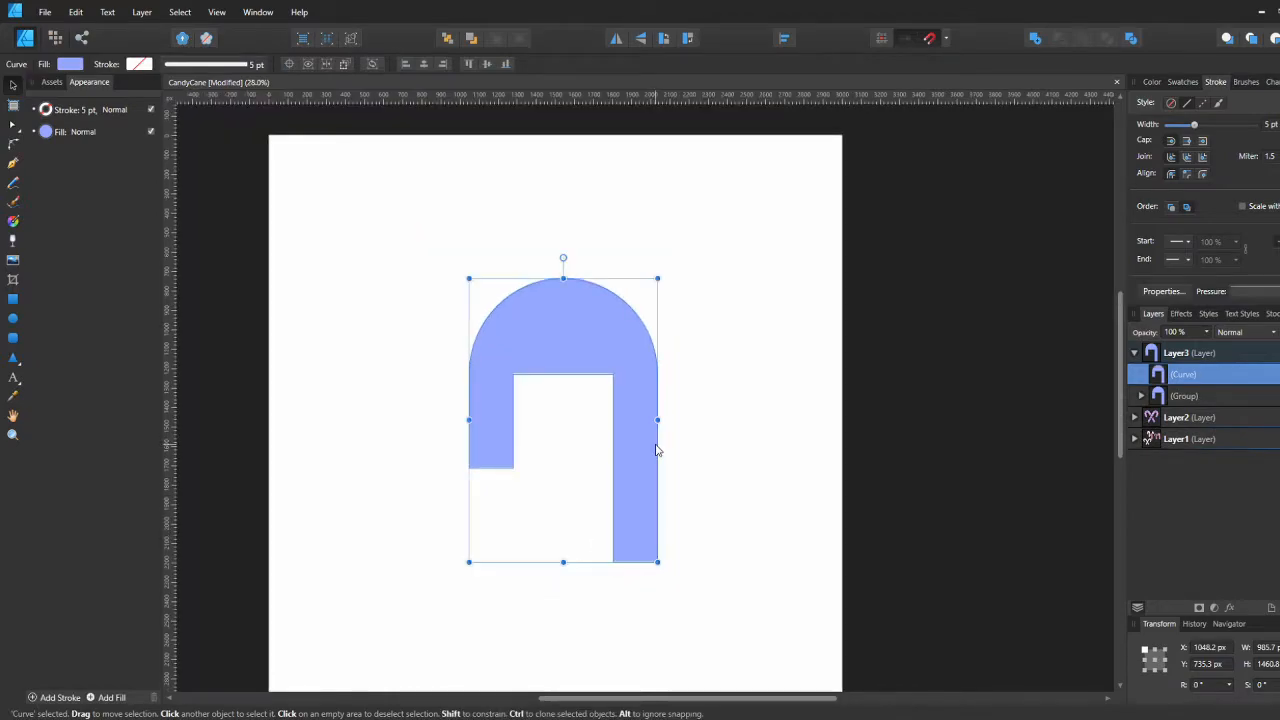
left_click(798, 347)
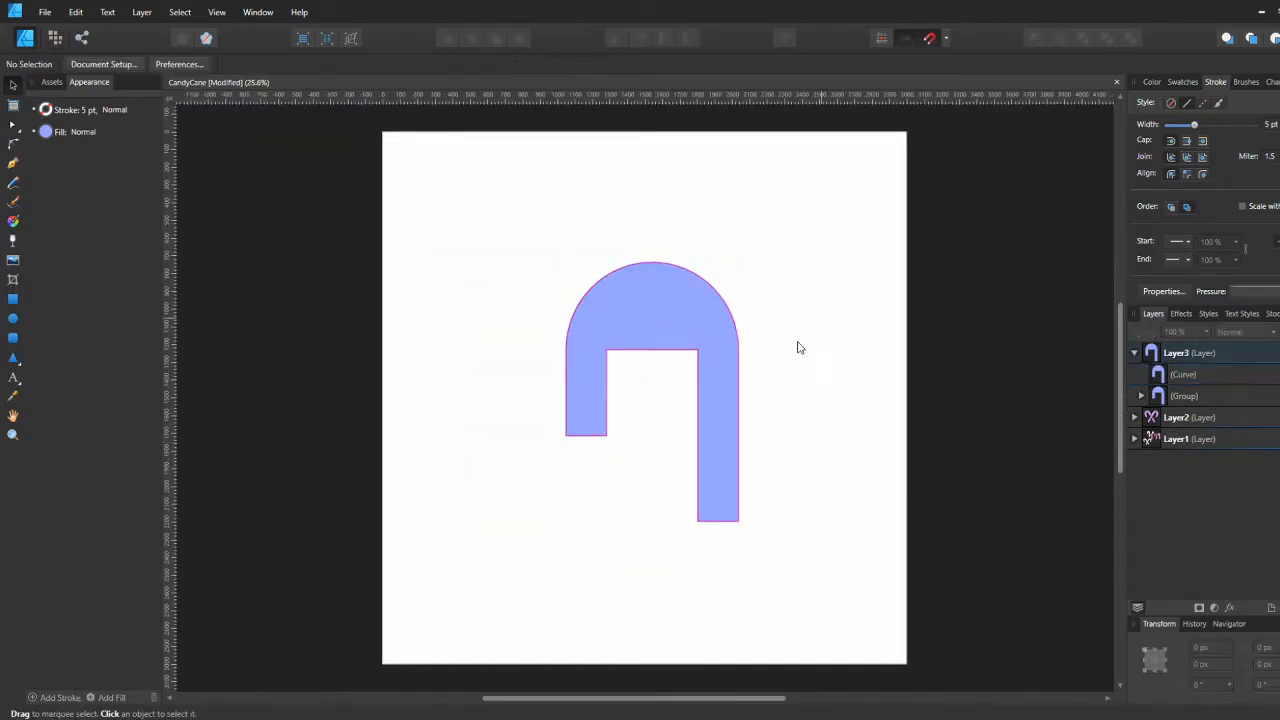
Step: Try deleting the merged shape's outer node where the right leg meets the arc, and undo the deletion
double_click(704, 389)
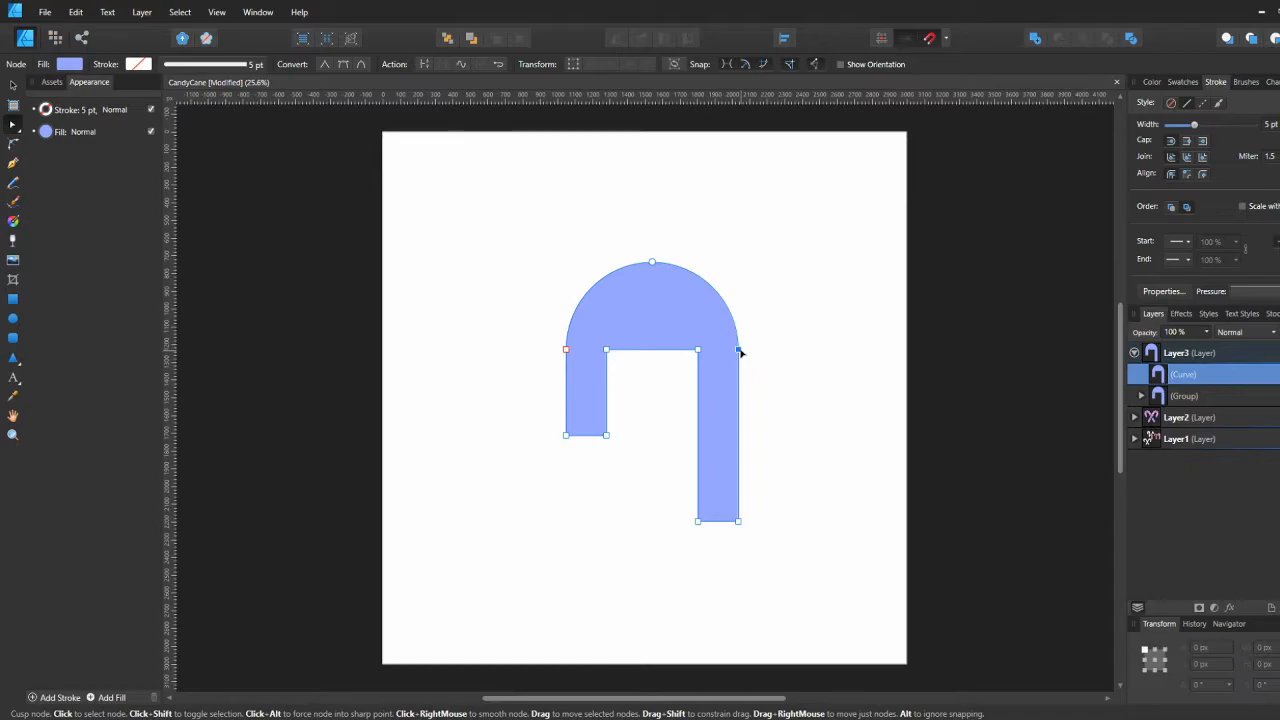
left_click(750, 357)
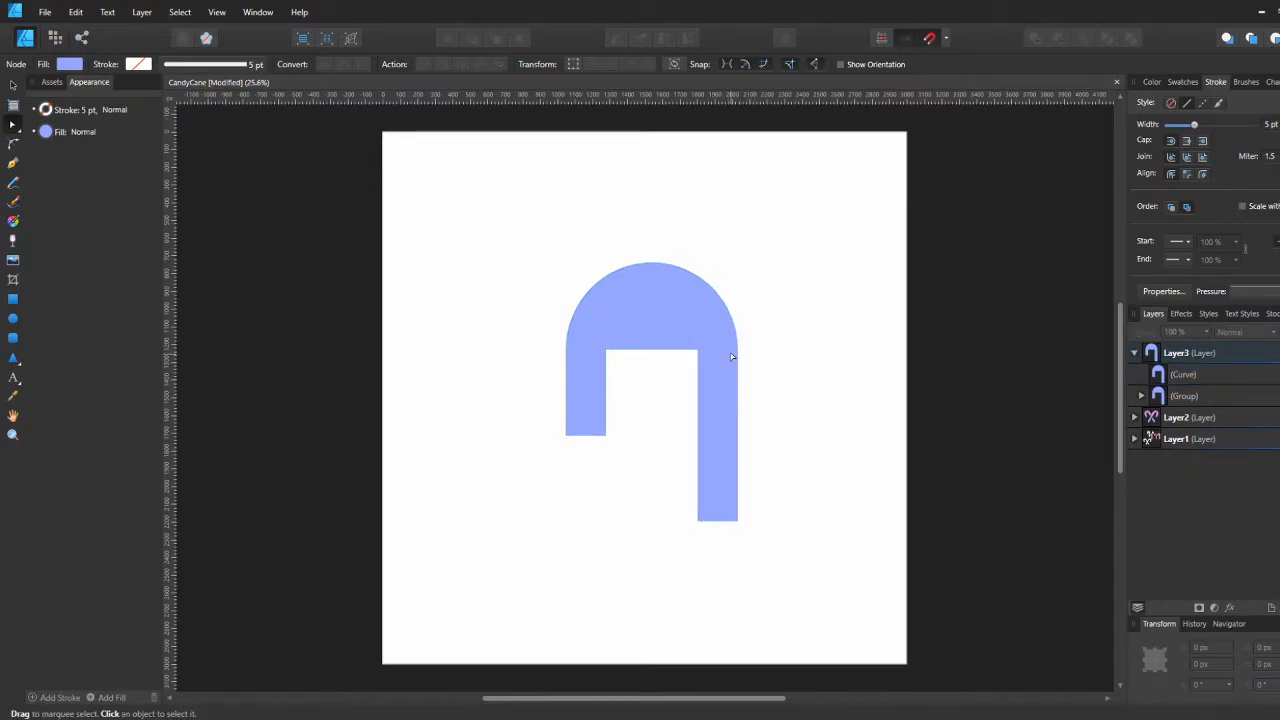
left_click(737, 352)
key("Delete")
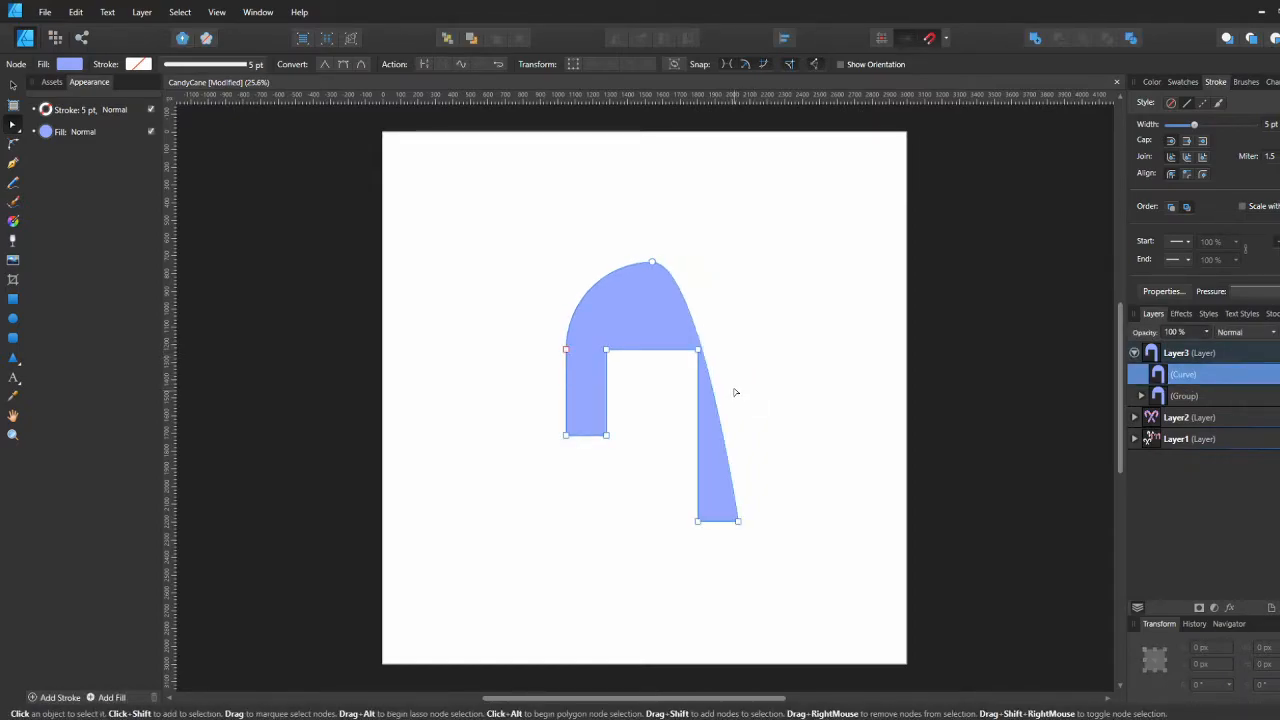
key("ctrl+z")
key("v")
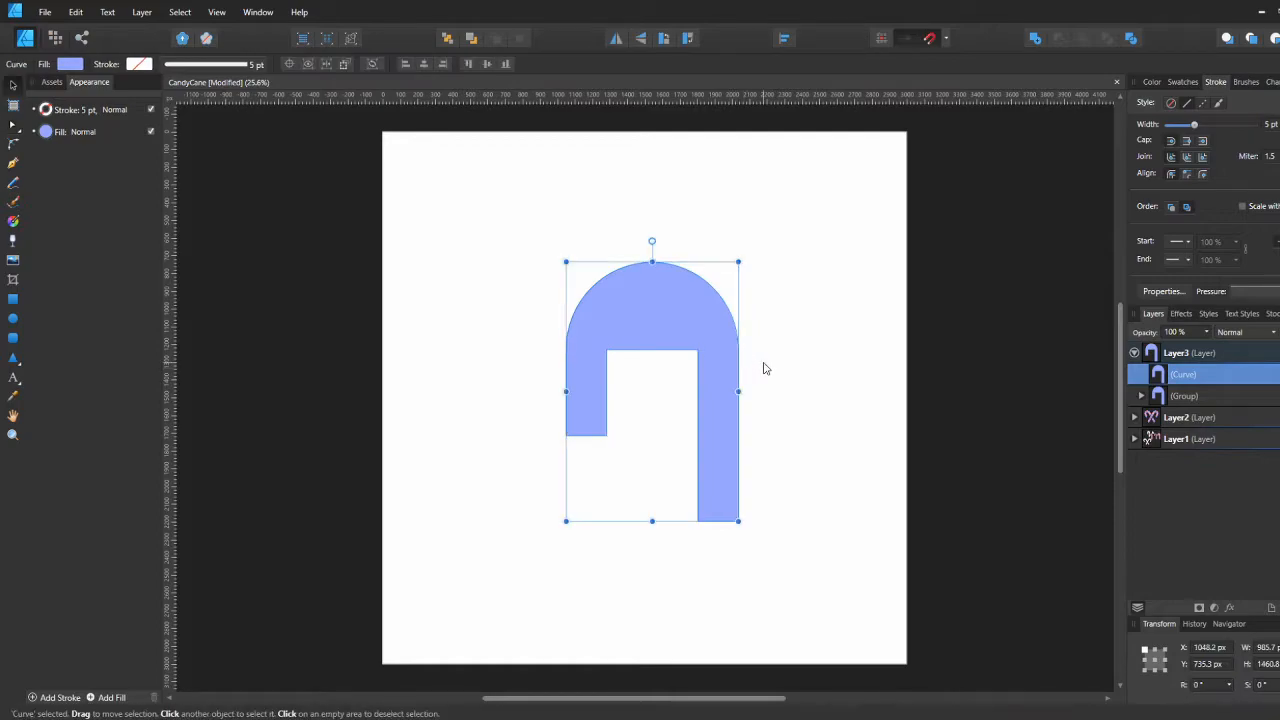
Step: Round the two inner hook corners and the four leg-end corners together with the Corner tool, using a radius of about 231 px
key("a")
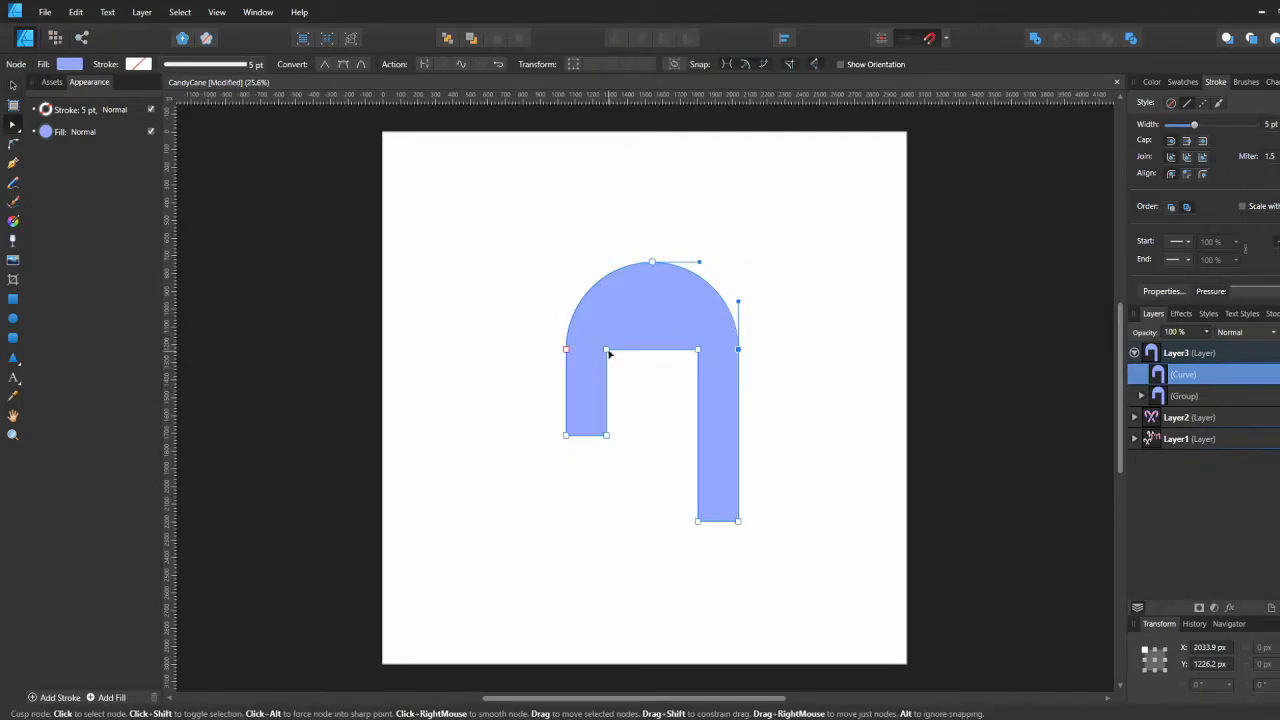
left_click(607, 351)
left_click(698, 351, "shift")
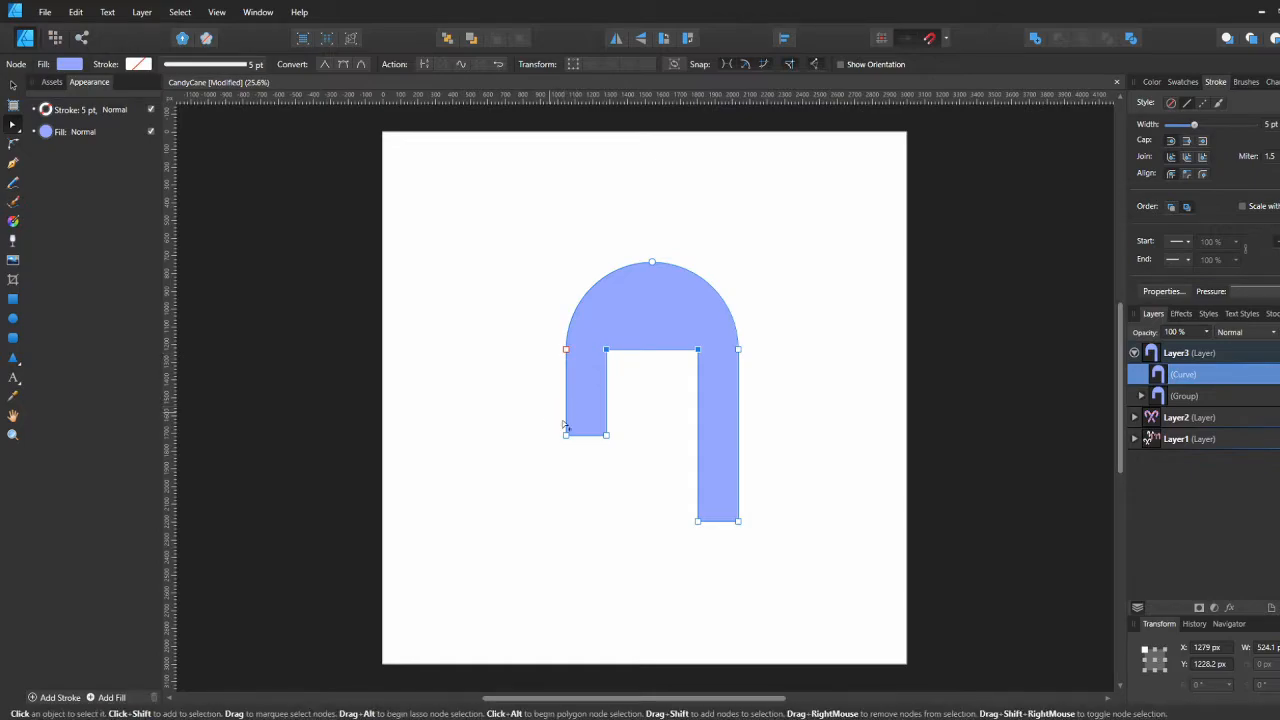
left_click_drag(546, 423, 764, 548)
left_click_drag(699, 522, 745, 398)
key("ctrl+z")
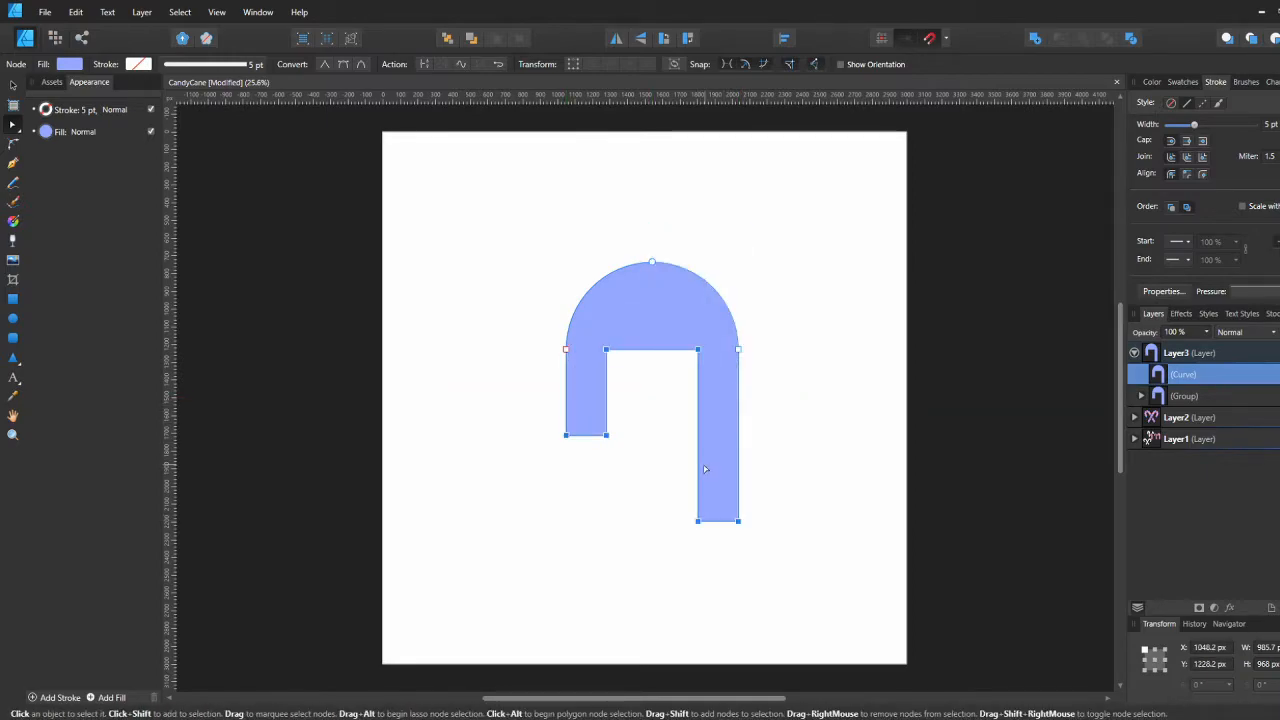
key("c")
left_click_drag(700, 522, 737, 327)
left_click(760, 315)
Step: Move the two inner corner nodes of the hook up 170 px to Y 1058.2 px to thin the arch
left_click(644, 357)
left_click(606, 350)
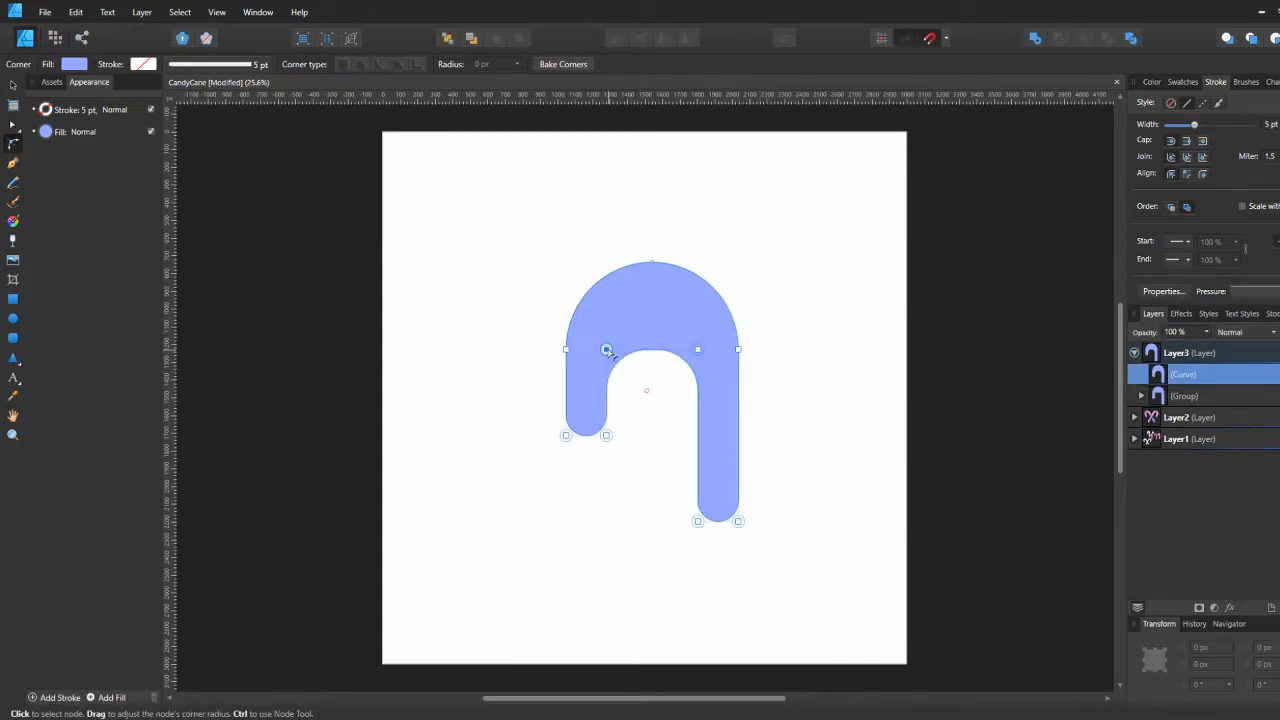
left_click(702, 348, "shift")
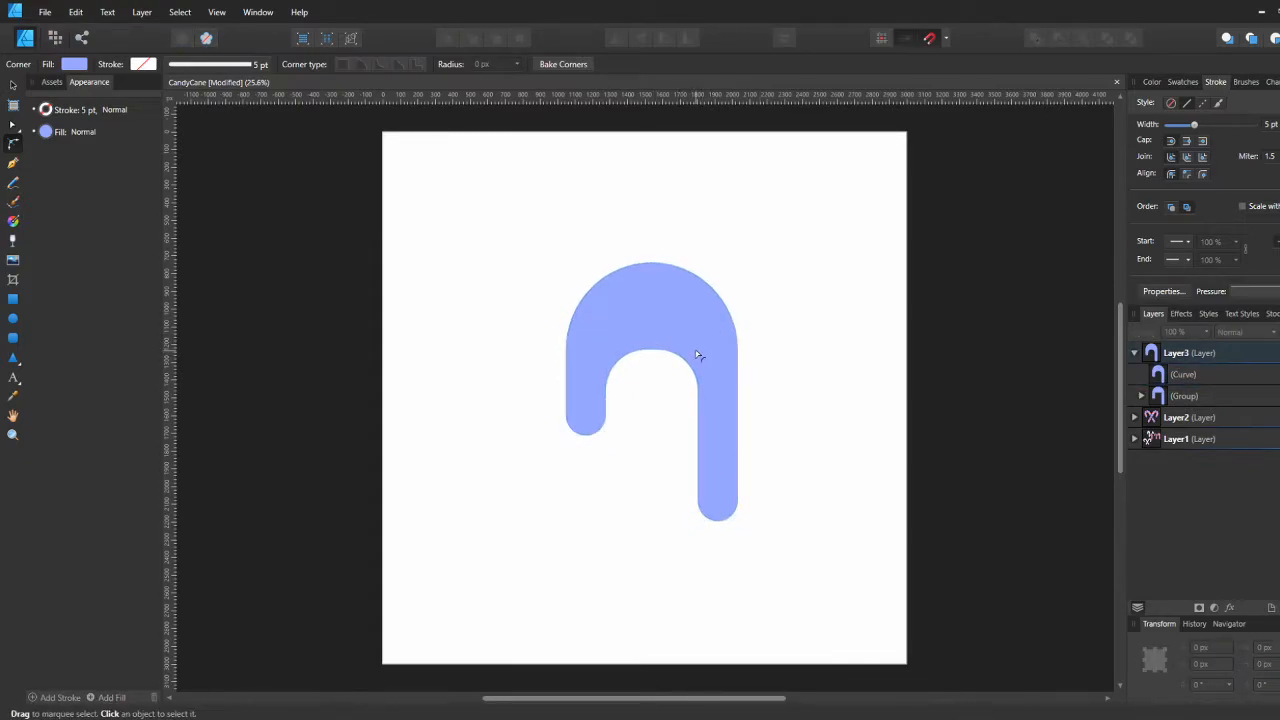
left_click(698, 354)
left_click(699, 350)
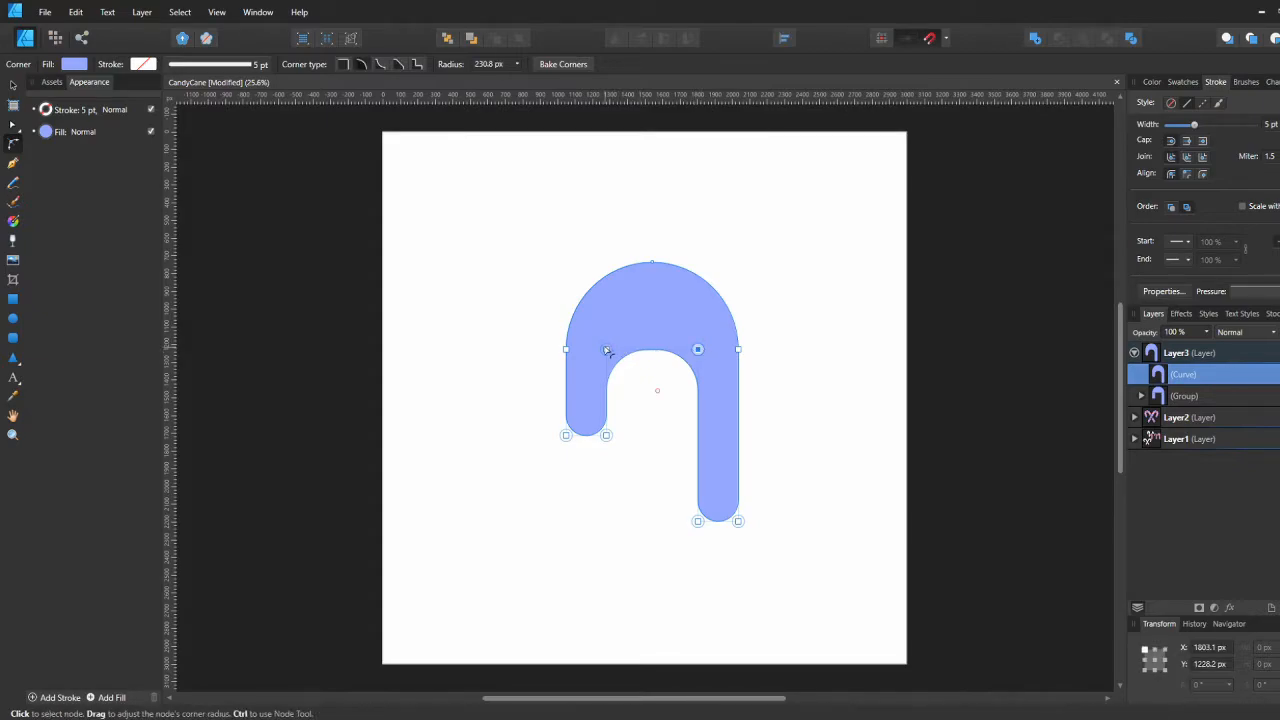
left_click(606, 350, "shift")
key("shift+Up")
key("shift+Up")
key("shift+Up")
key("shift+Up")
key("shift+Up")
key("shift+Up")
key("shift+Up")
key("shift+Up")
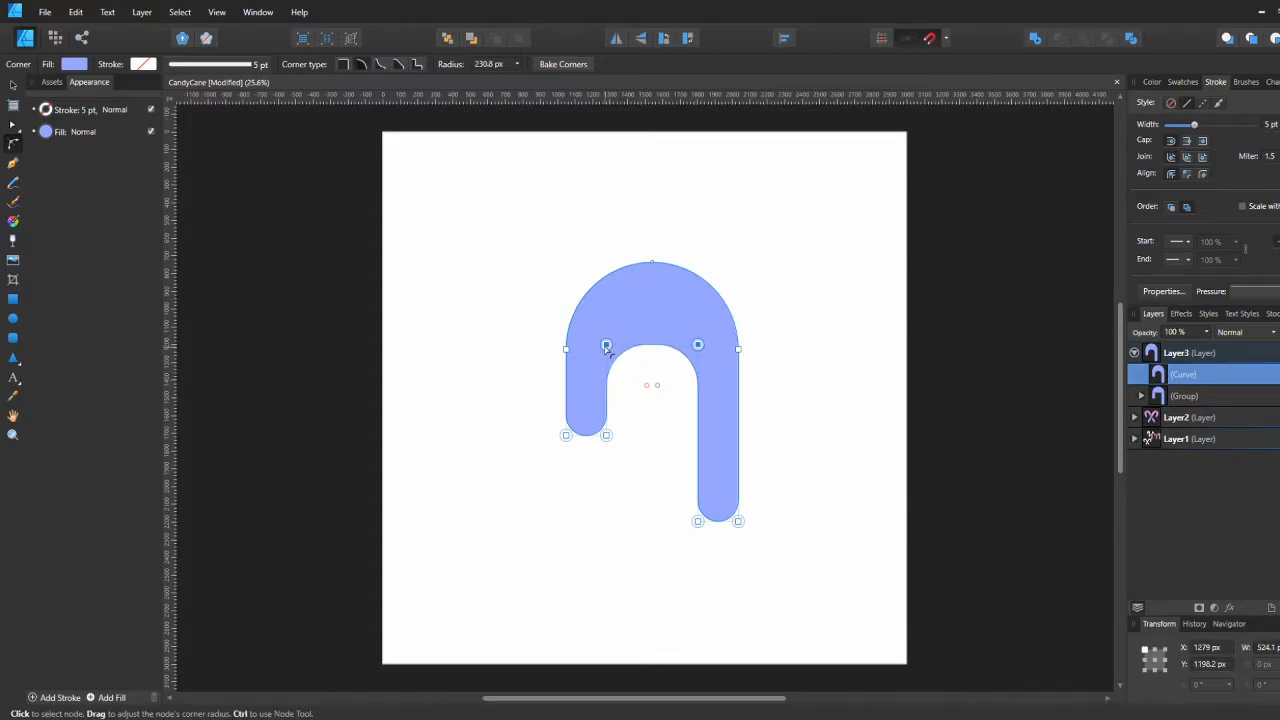
key("shift+Up")
key("shift+Up")
key("shift+Up")
key("shift+Up")
key("shift+Up")
key("shift+Up")
key("shift+Up")
key("shift+Up")
key("shift+Up")
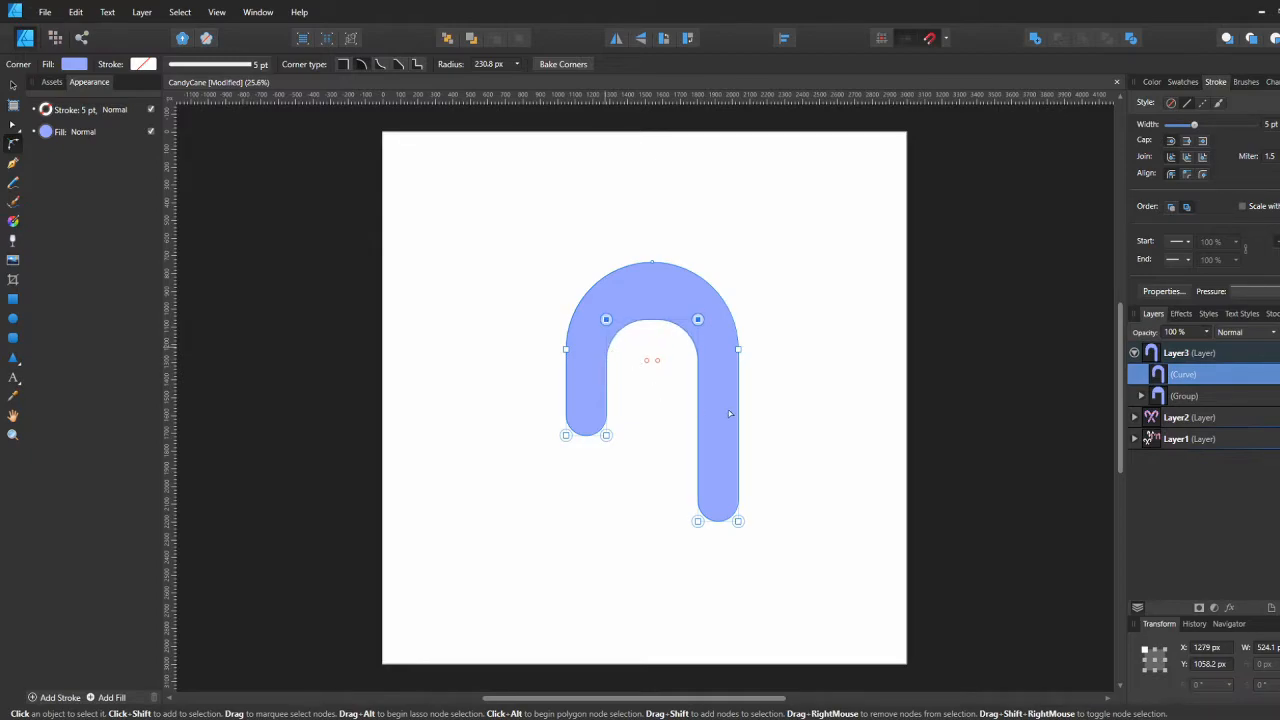
key("a")
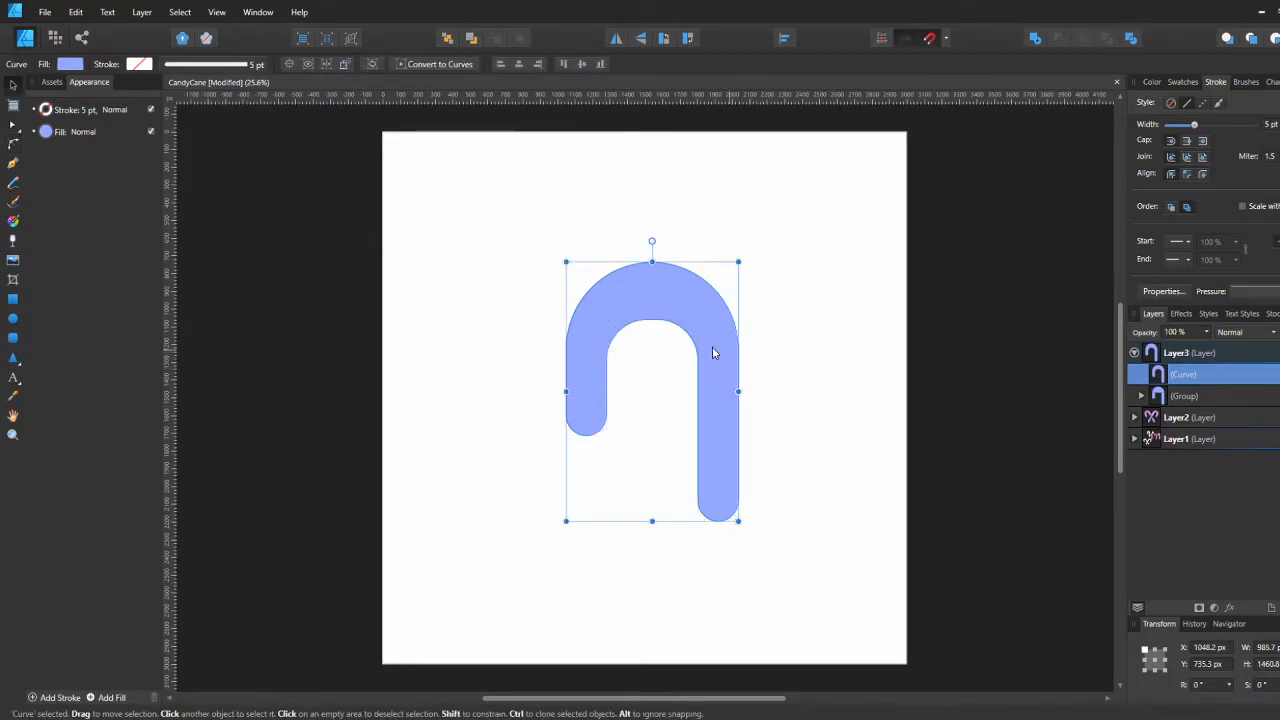
key("v")
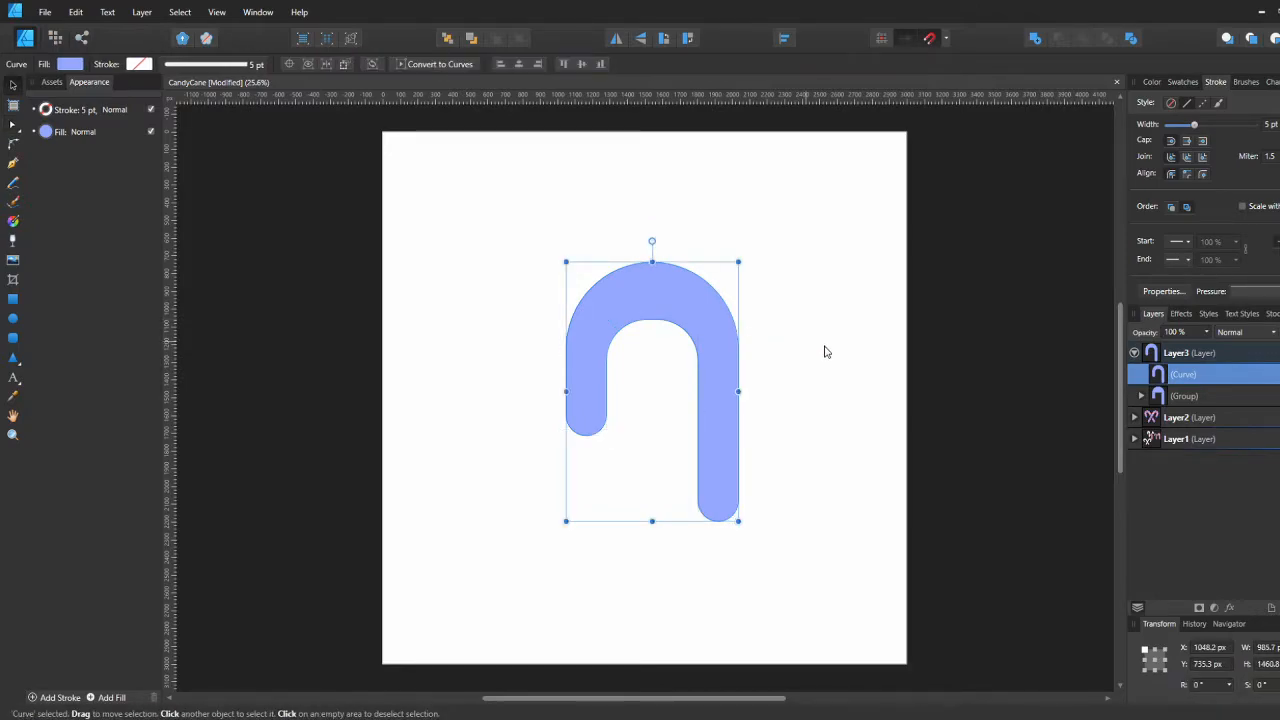
left_click(825, 351)
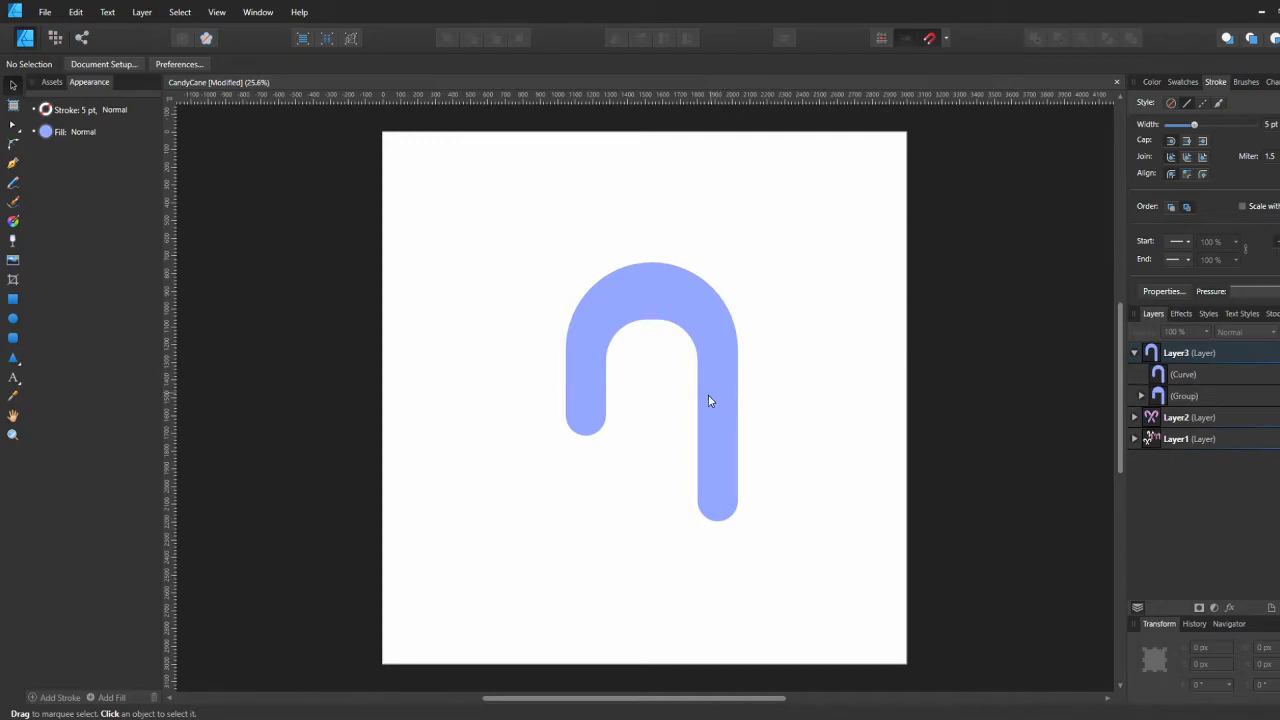
Step: Lengthen the right leg by moving its two end nodes down 200 px, making the cane 1660.8 px high
left_click(702, 439)
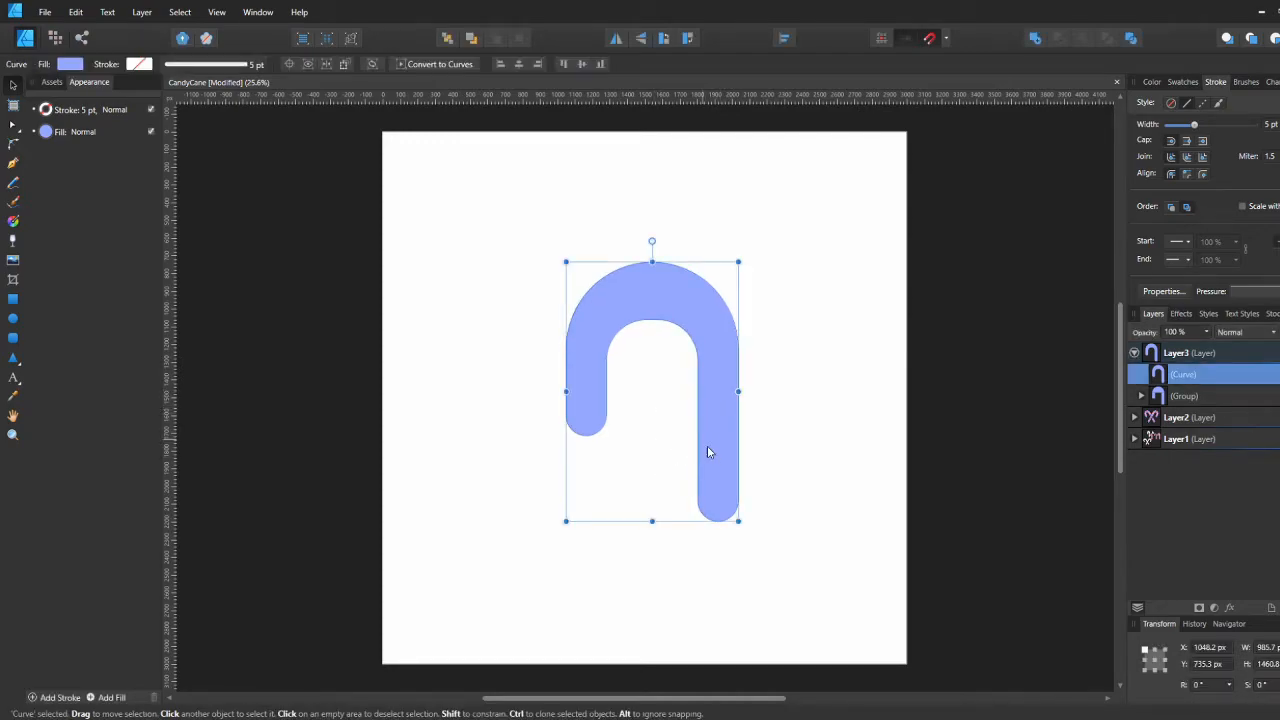
key("a")
left_click_drag(686, 495, 772, 577)
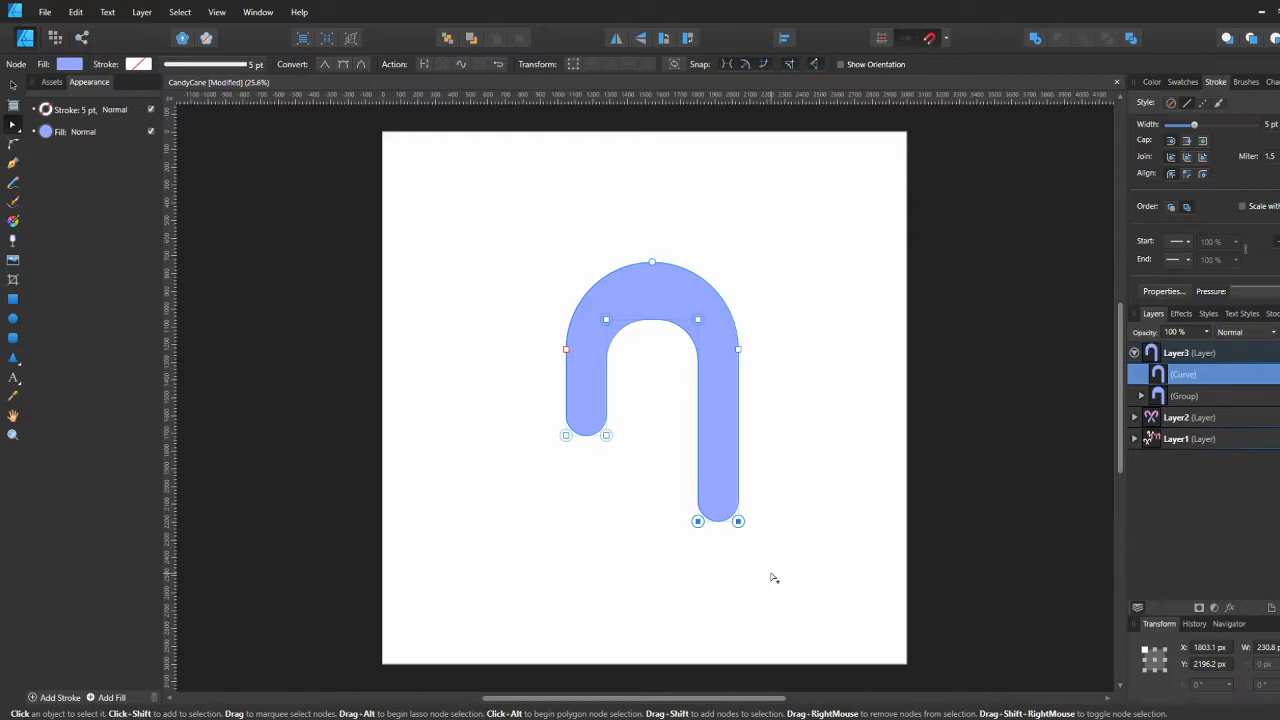
key("shift+Down")
key("shift+Down")
key("shift+Down")
key("shift+Down")
key("shift+Down")
key("shift+Down")
key("shift+Down")
key("shift+Down")
key("shift+Down")
key("shift+Down")
key("shift+Down")
key("shift+Down")
key("shift+Down")
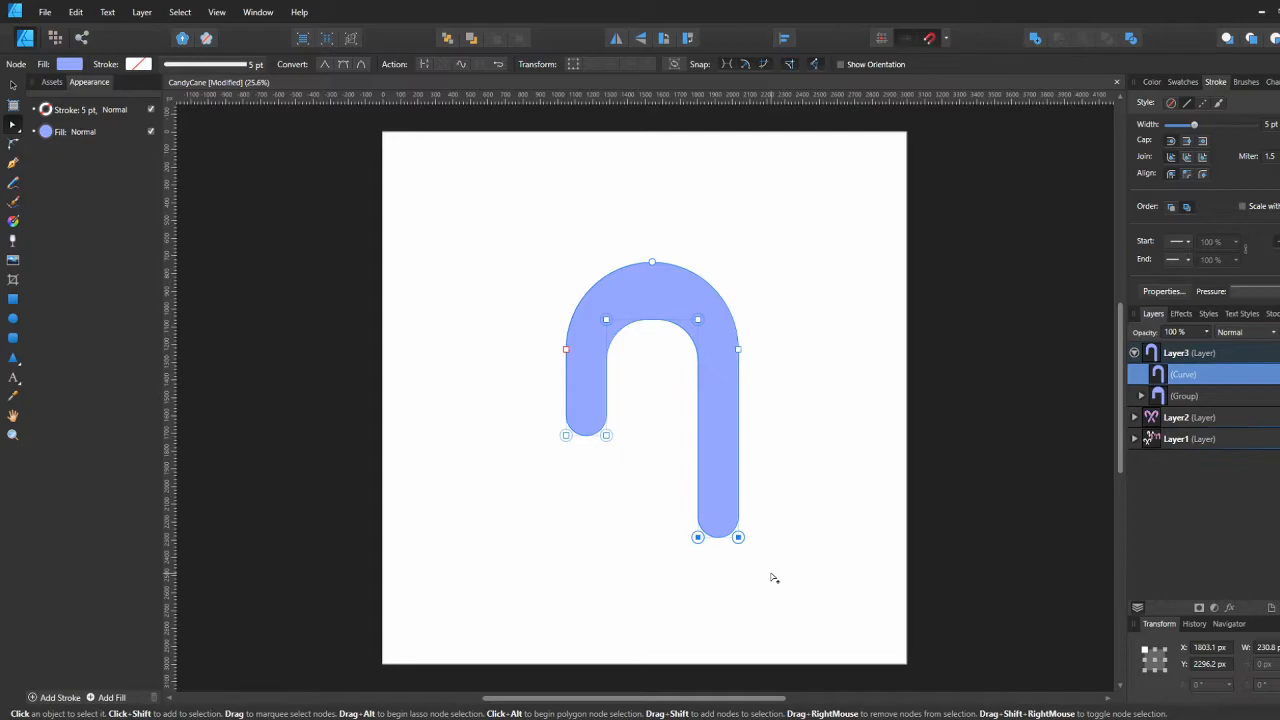
key("shift+Down")
key("shift+Down")
key("shift+Down")
key("shift+Down")
key("shift+Down")
key("shift+Down")
key("shift+Down")
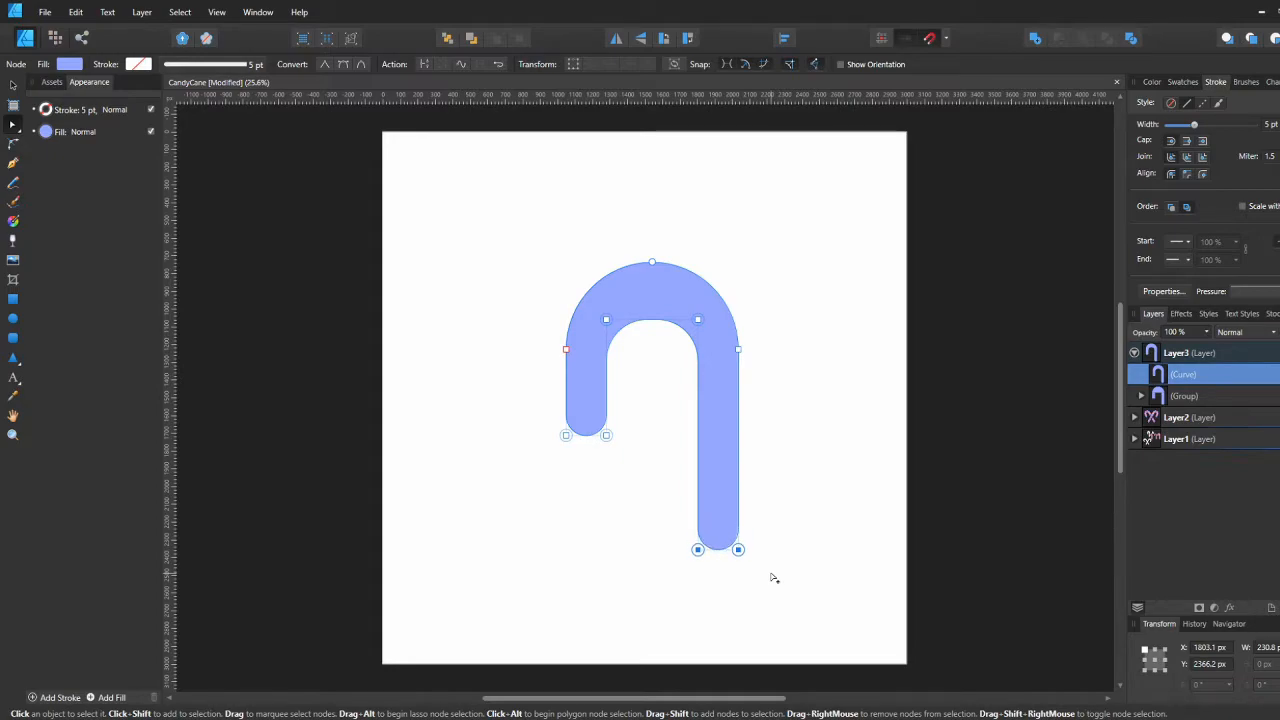
key("v")
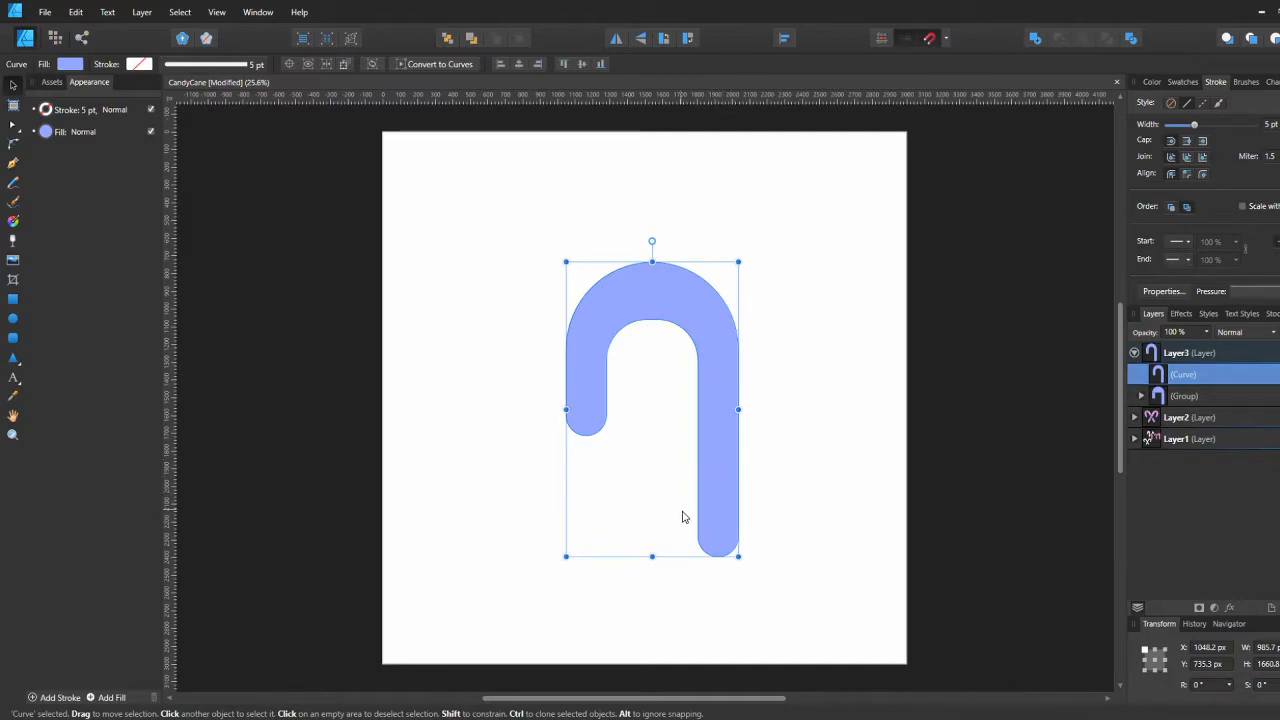
Step: Extend the right leg's end nodes down to Y 2626.9 px and move the whole cane straight up about 420 px
key("a")
left_click_drag(688, 528, 790, 610)
left_click_drag(741, 560, 752, 602)
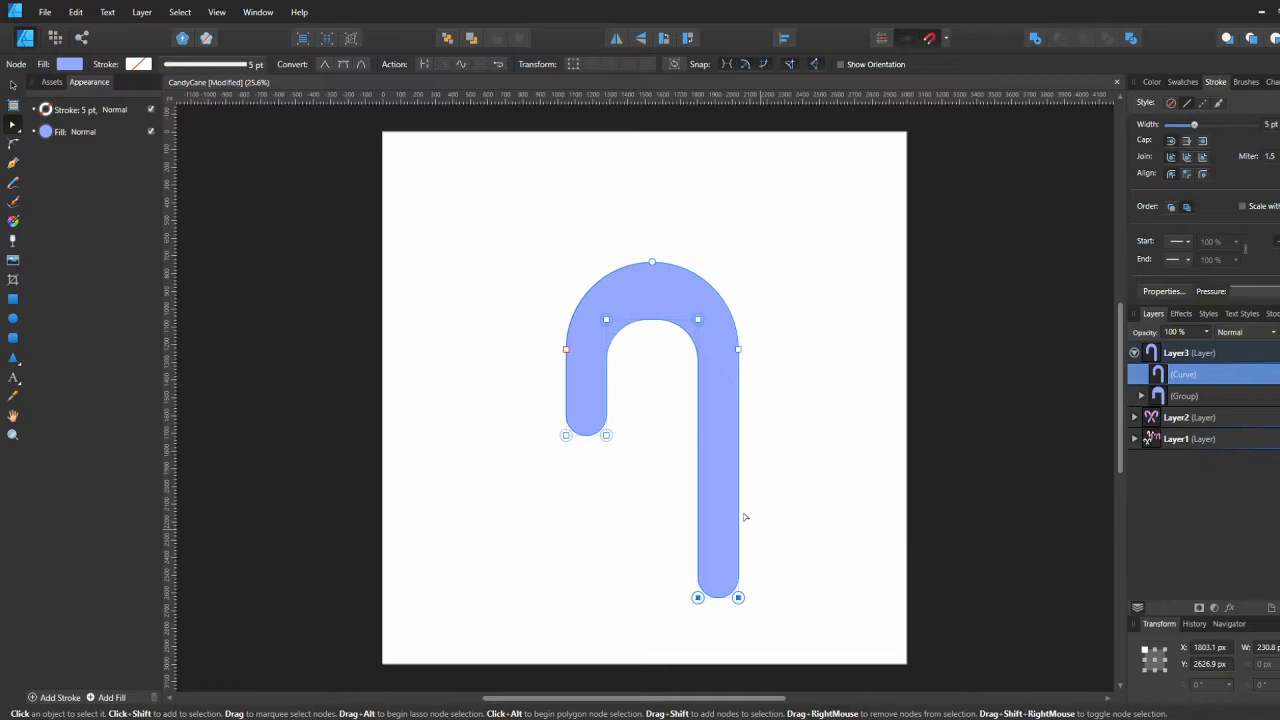
key("v")
left_click_drag(720, 495, 714, 429)
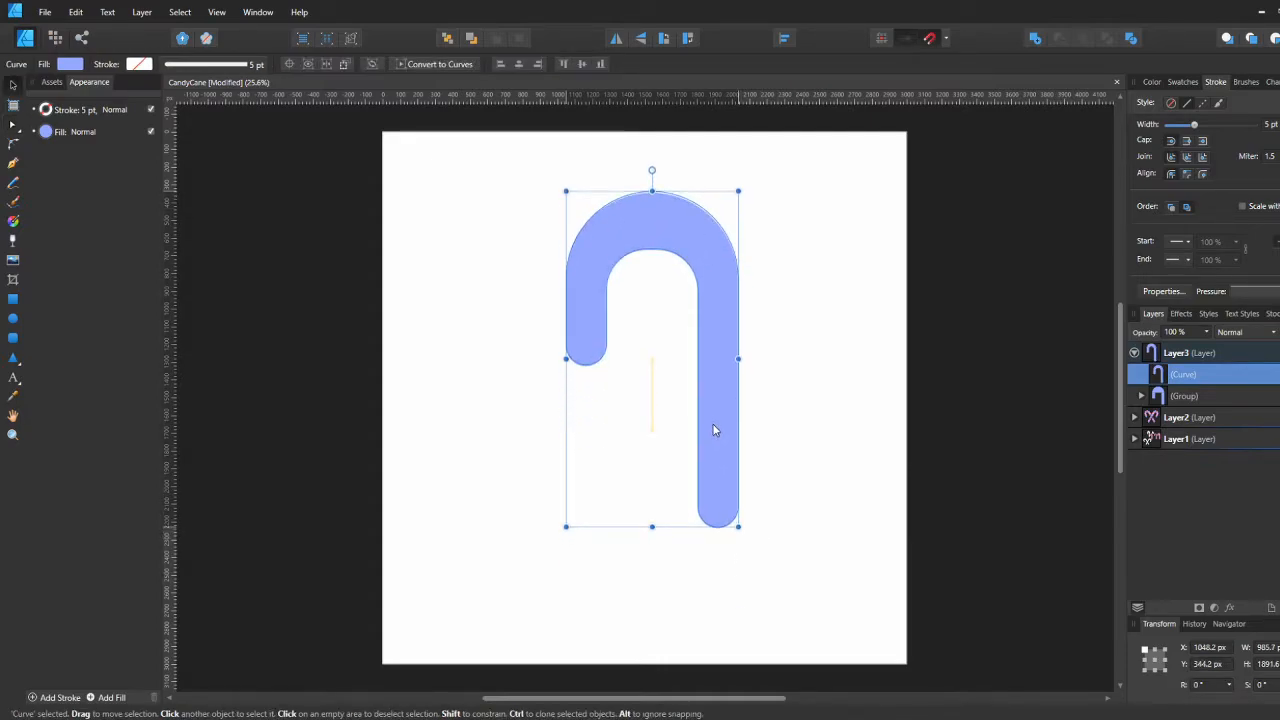
left_click(794, 429)
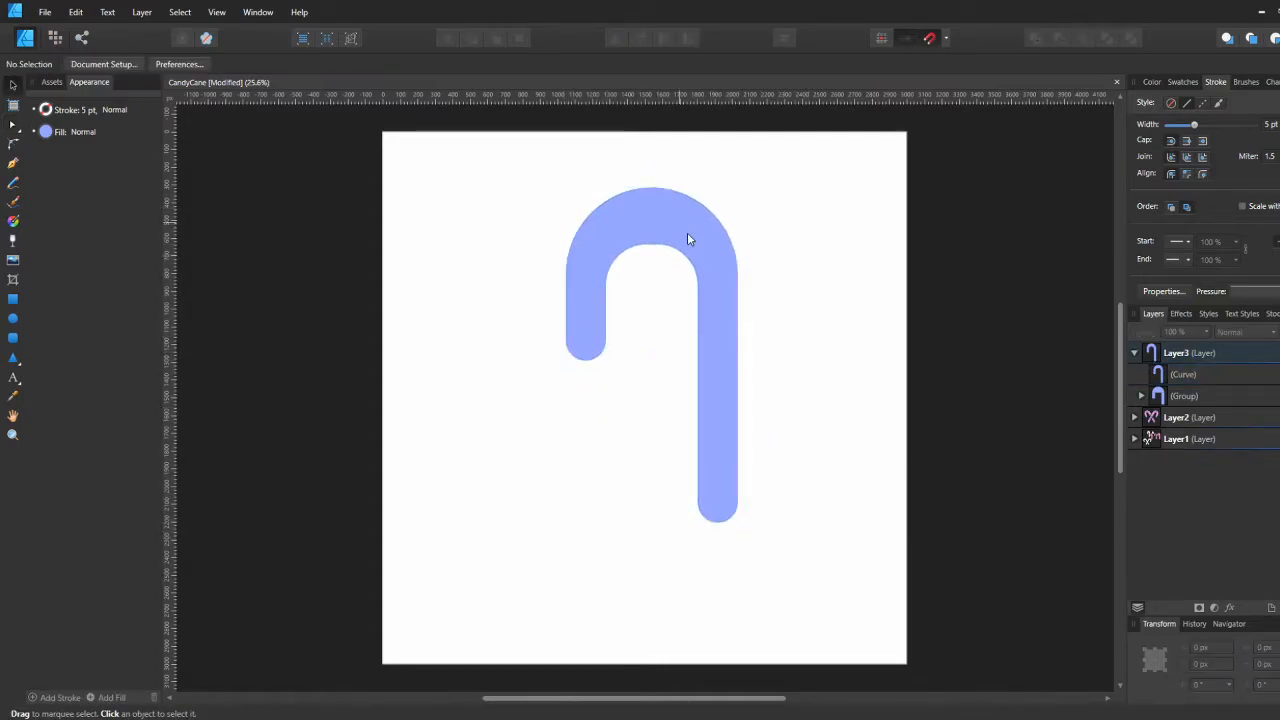
Step: Move the two inner corner nodes of the cane's hook up to Y 581 px to thin the arch
left_click(658, 231)
key("a")
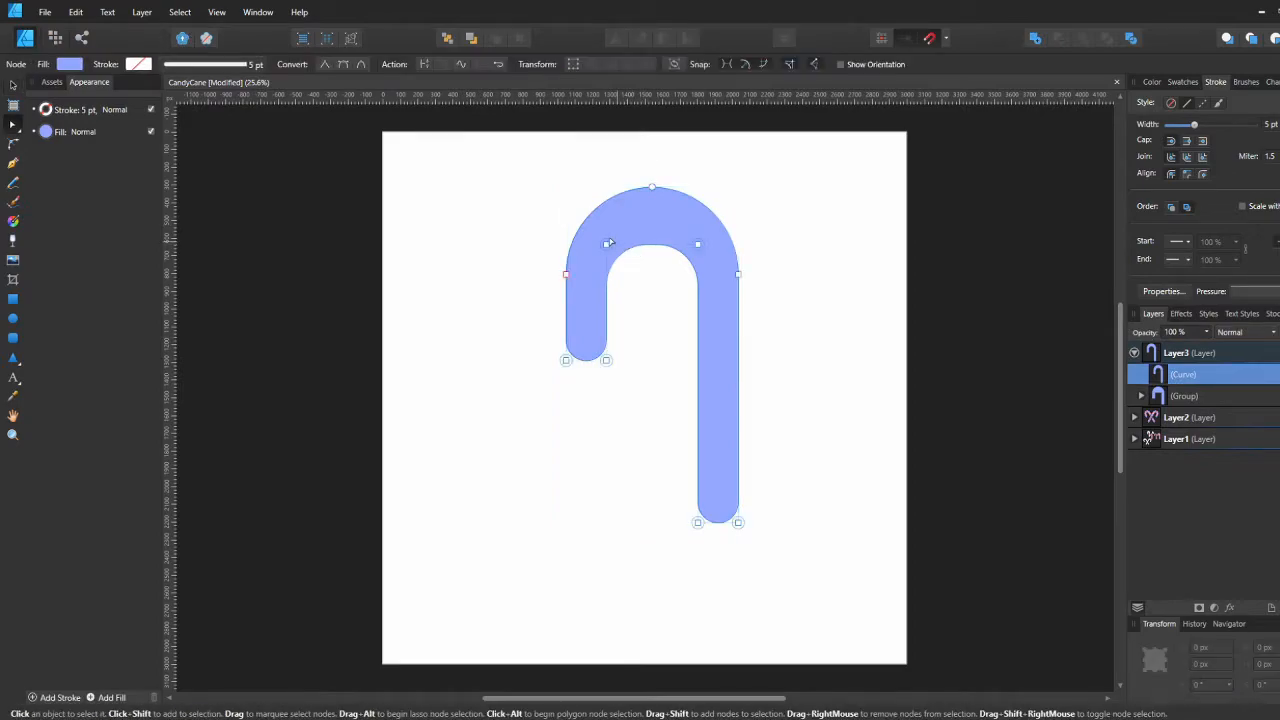
left_click(606, 244)
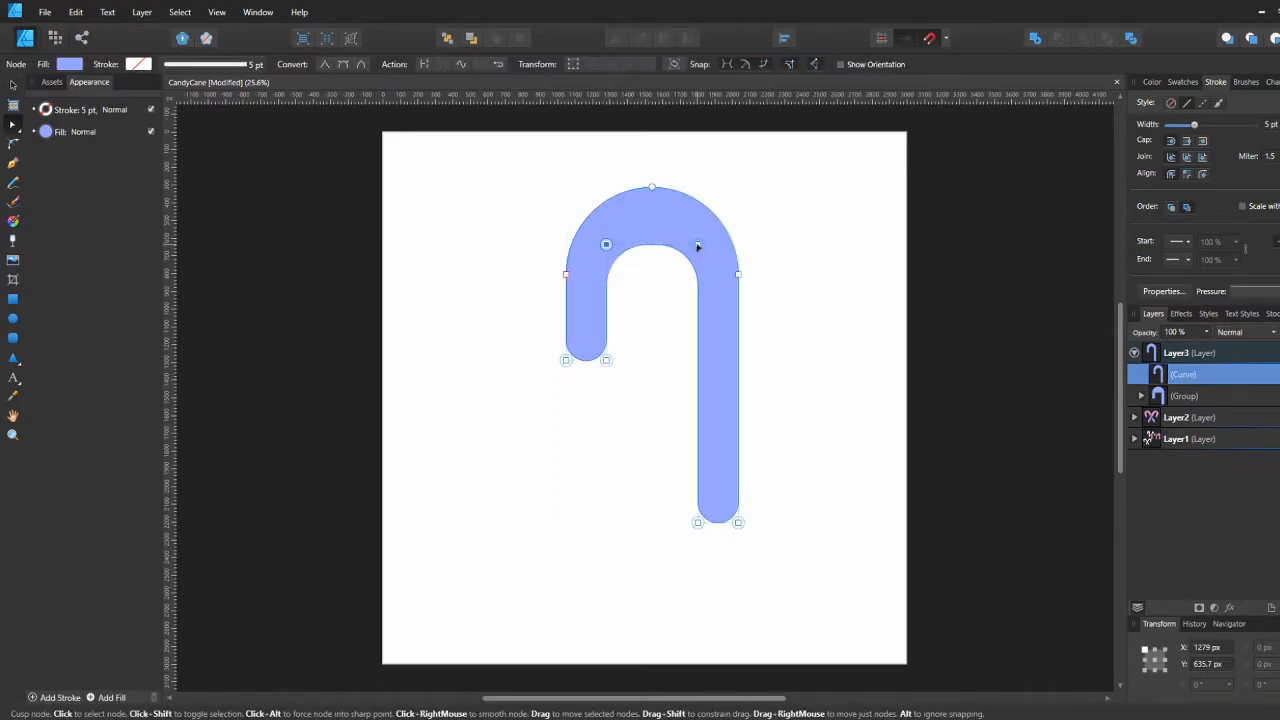
left_click_drag(698, 244, 698, 228)
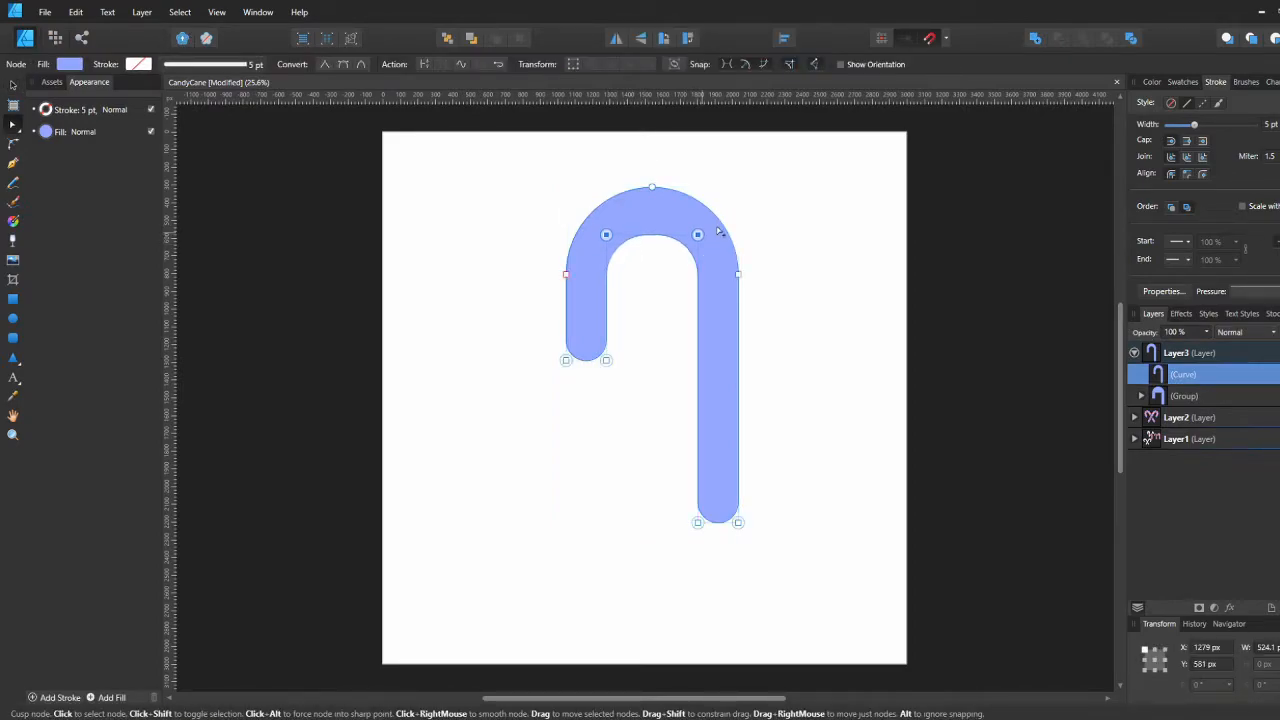
left_click(795, 222)
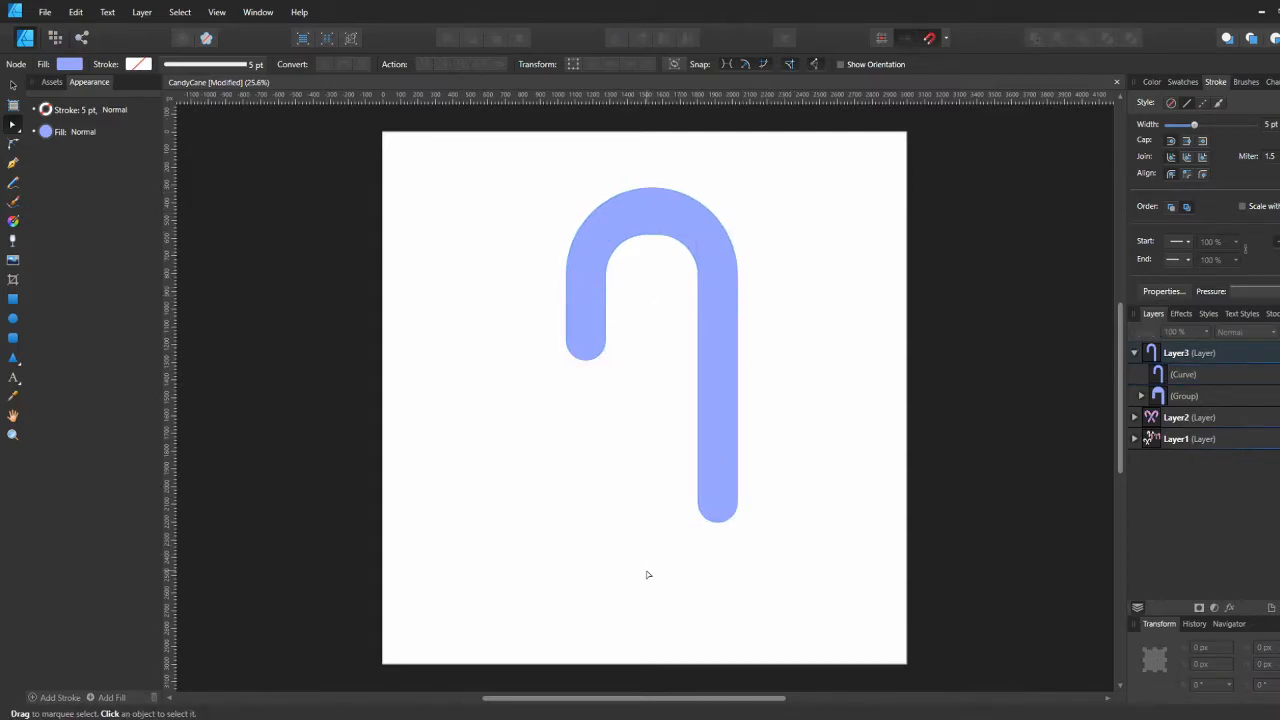
key("v")
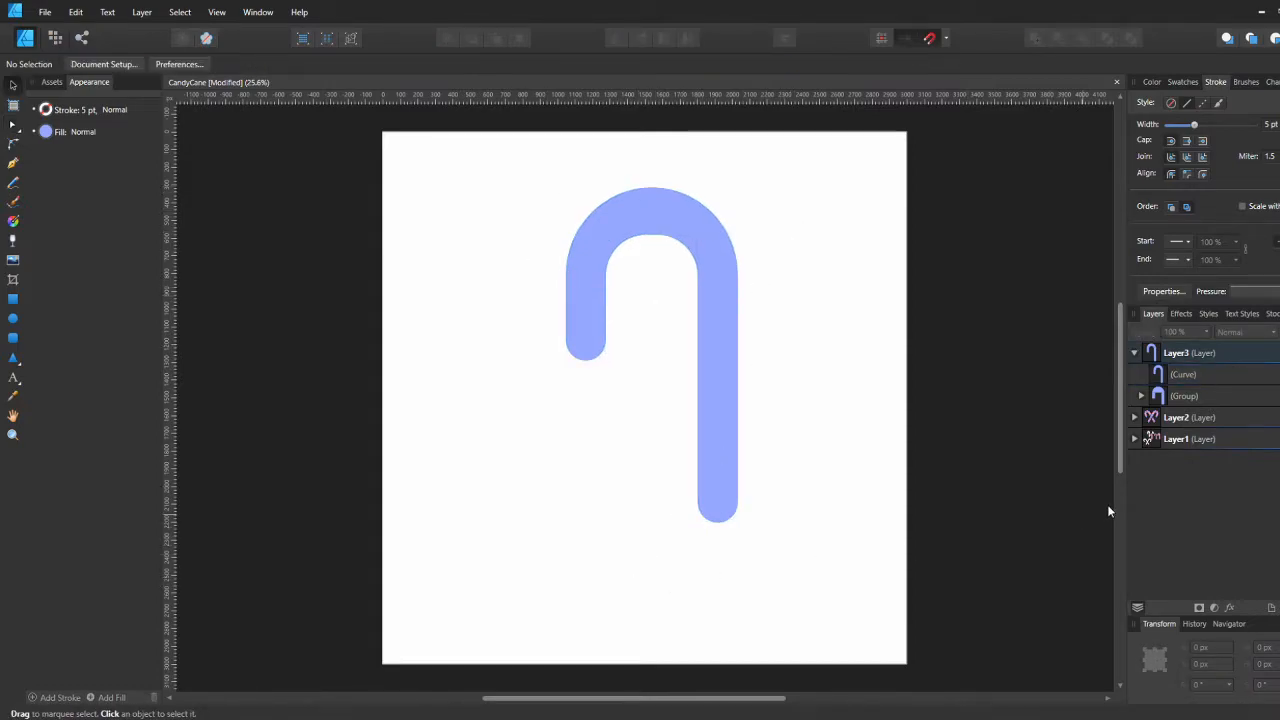
Step: Duplicate Layer3, and duplicate the cane curve inside the top copy of the layer
left_click(1135, 353)
left_click(1175, 356)
key("ctrl+j")
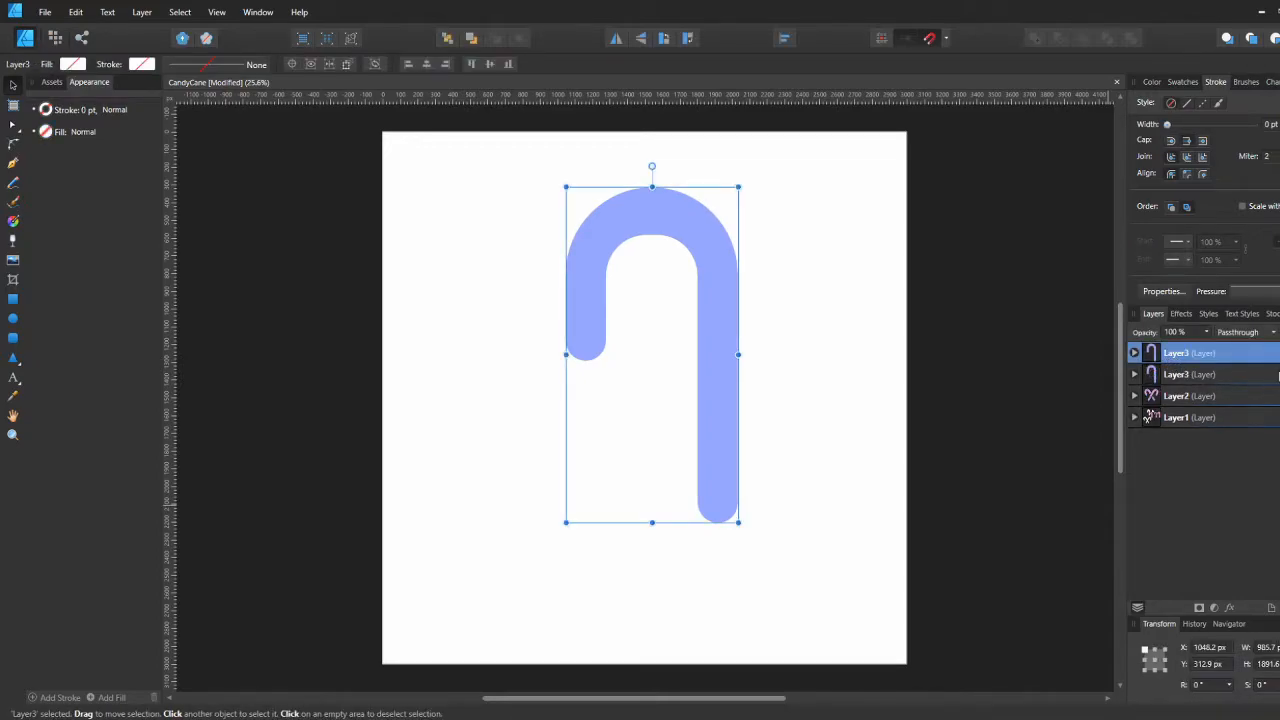
left_click(1134, 353)
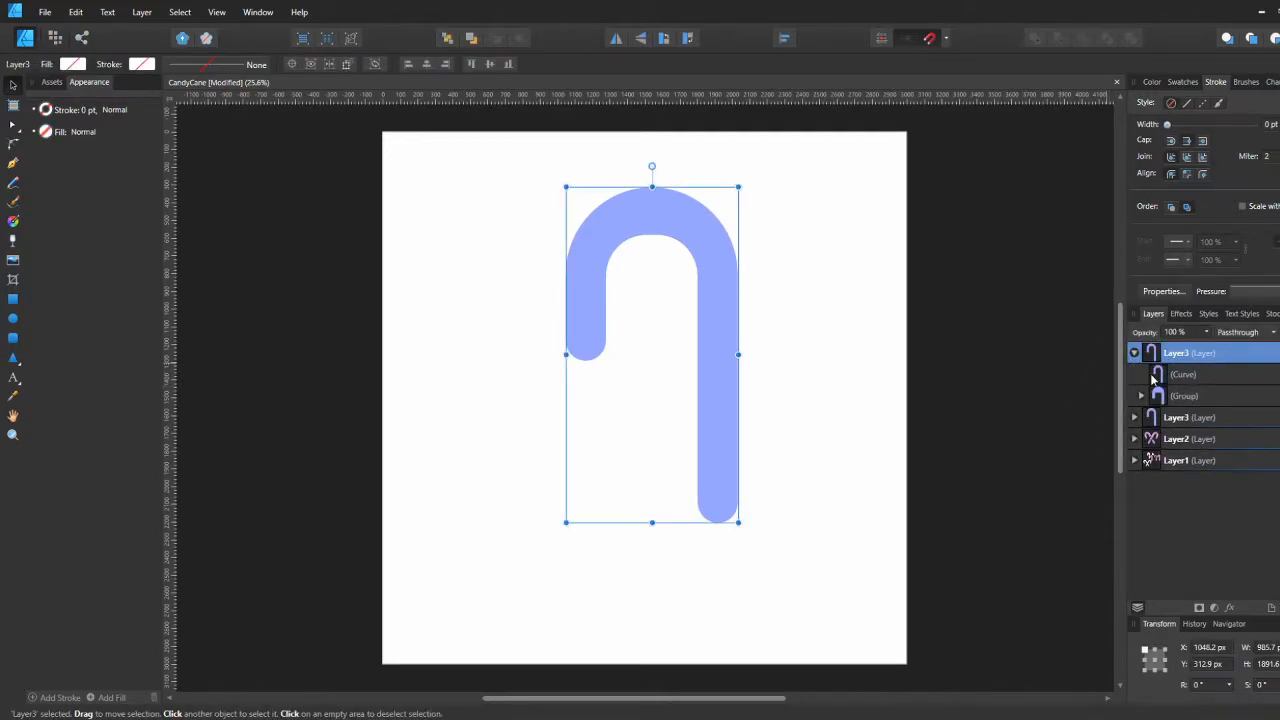
left_click(1177, 375)
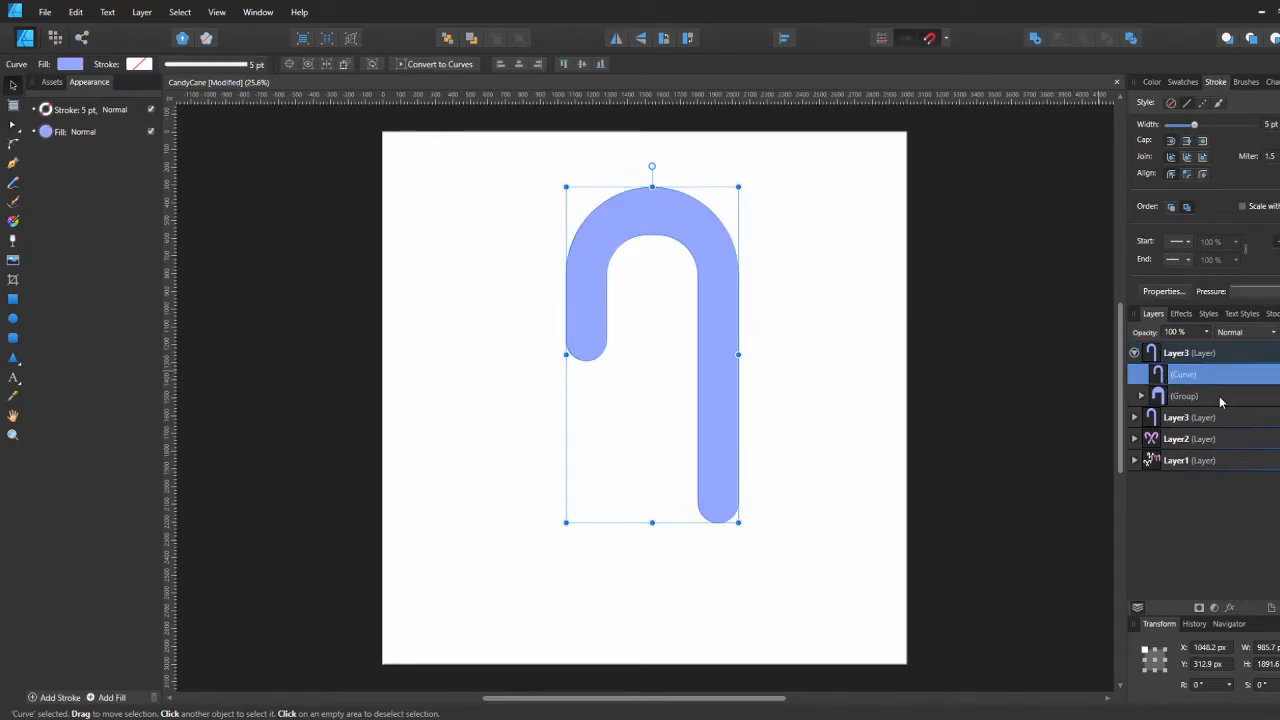
key("ctrl+j")
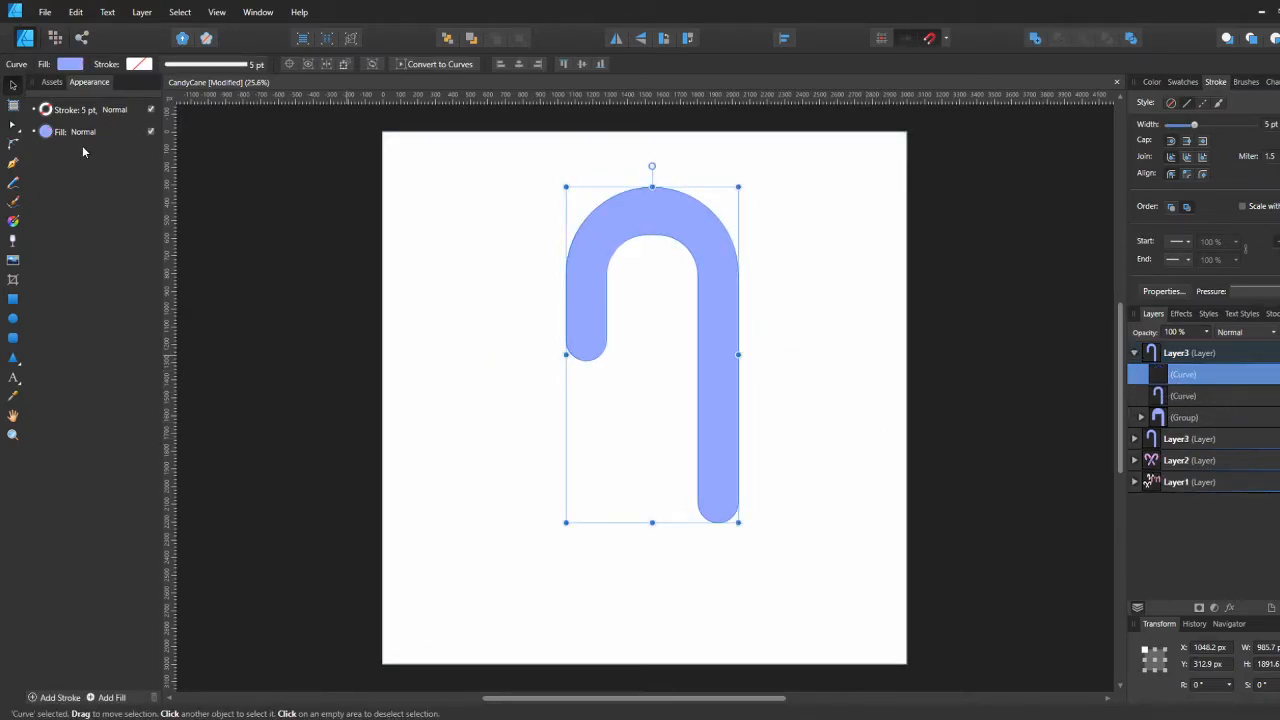
Step: Remove the duplicated cane curve's fill and give it a black stroke
left_click(78, 65)
left_click(216, 91)
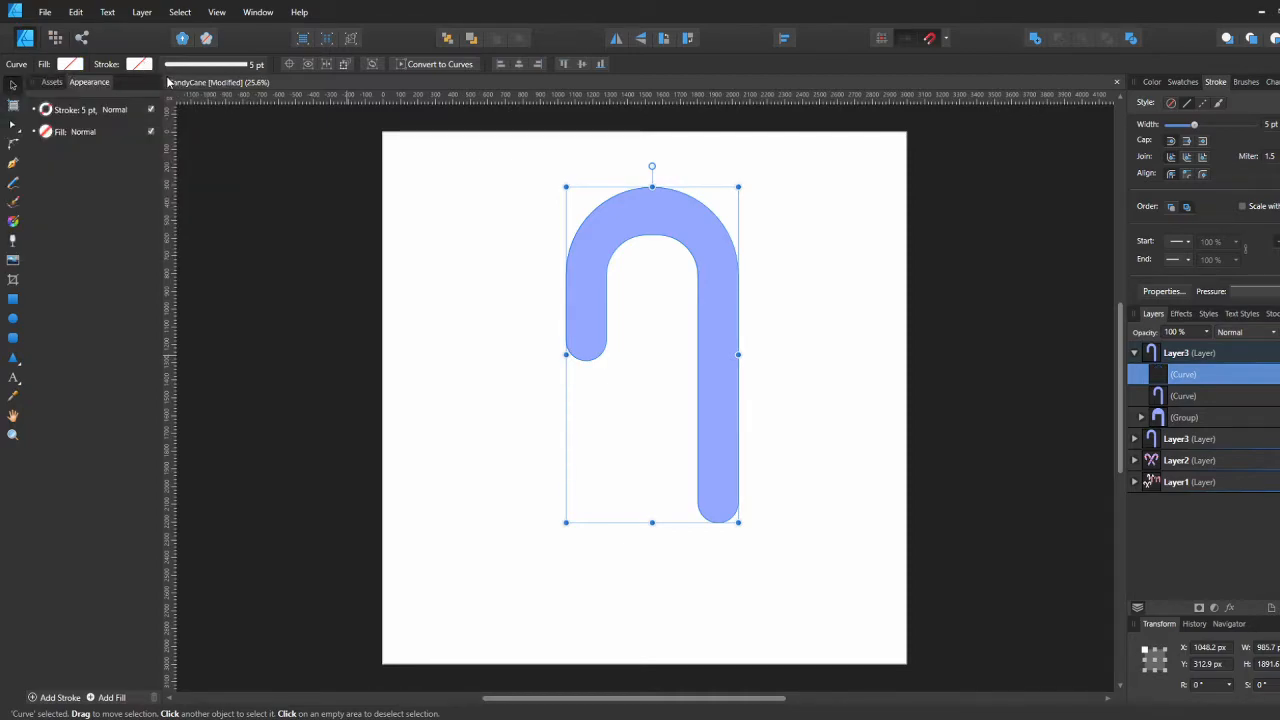
left_click(141, 65)
left_click(127, 111)
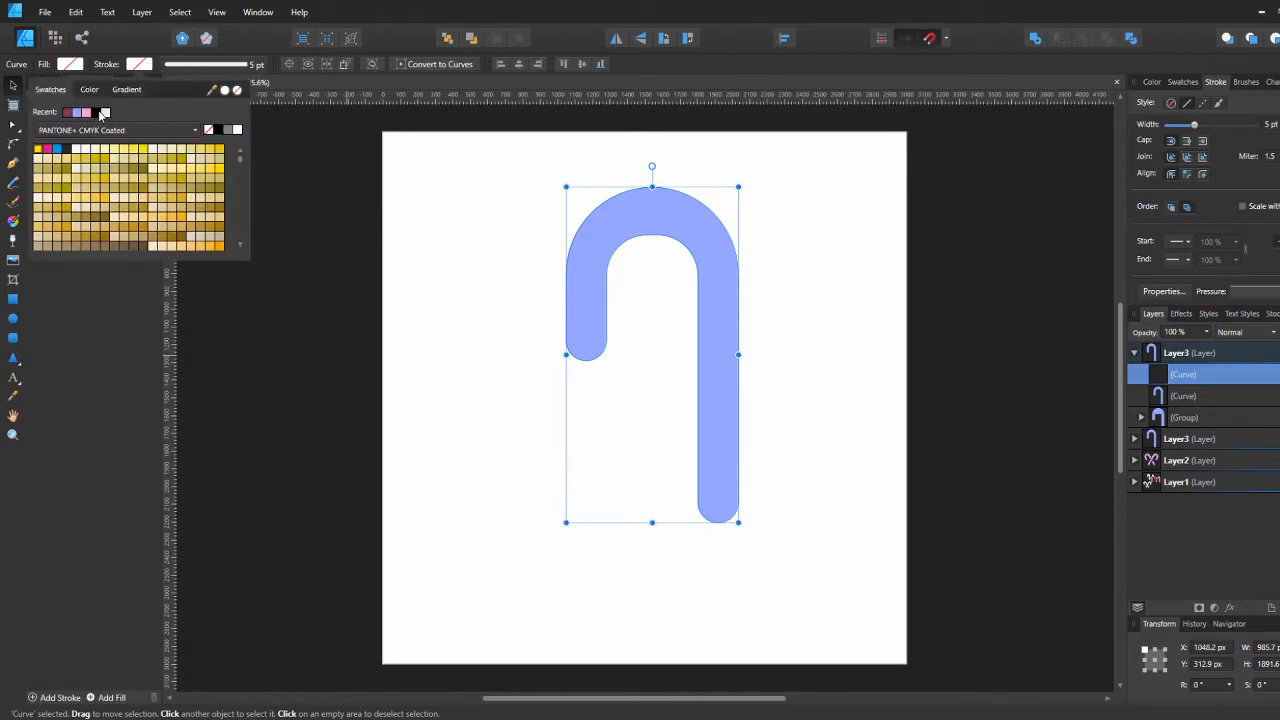
left_click(104, 112)
Step: Set the cane outline's stroke width to 10 pt
left_click(248, 64)
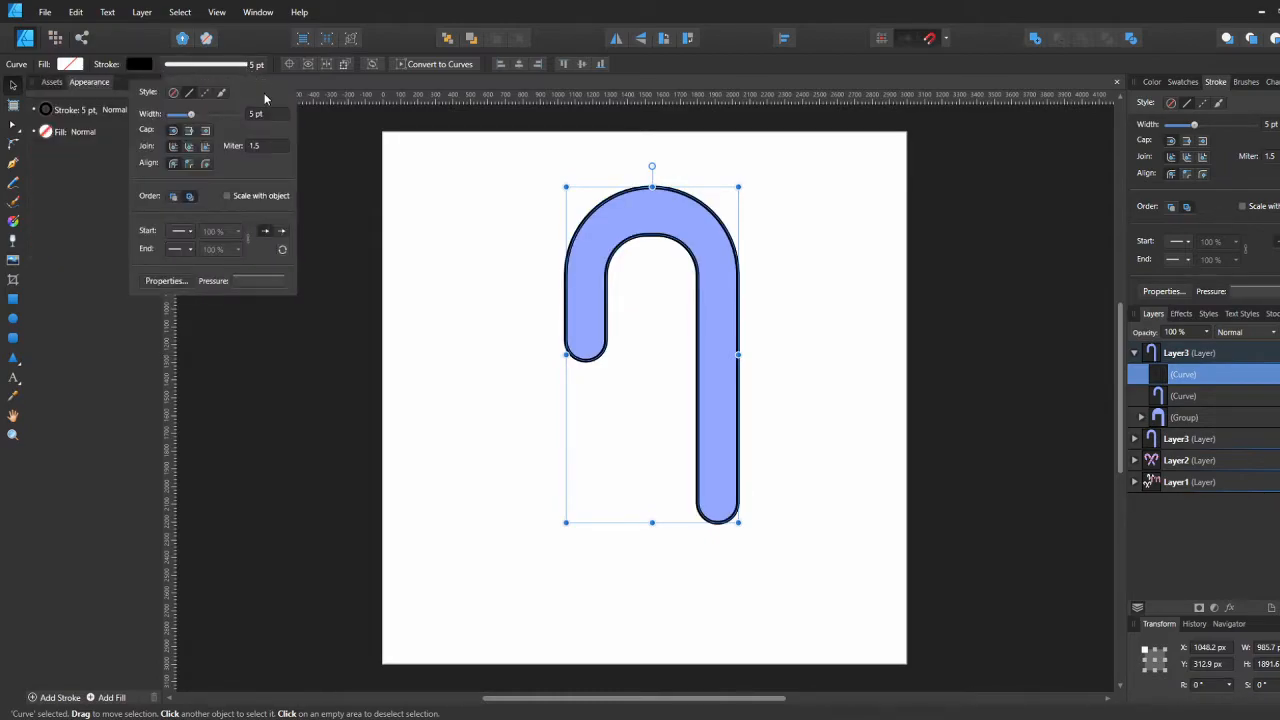
left_click(278, 115)
type("8")
key("Return")
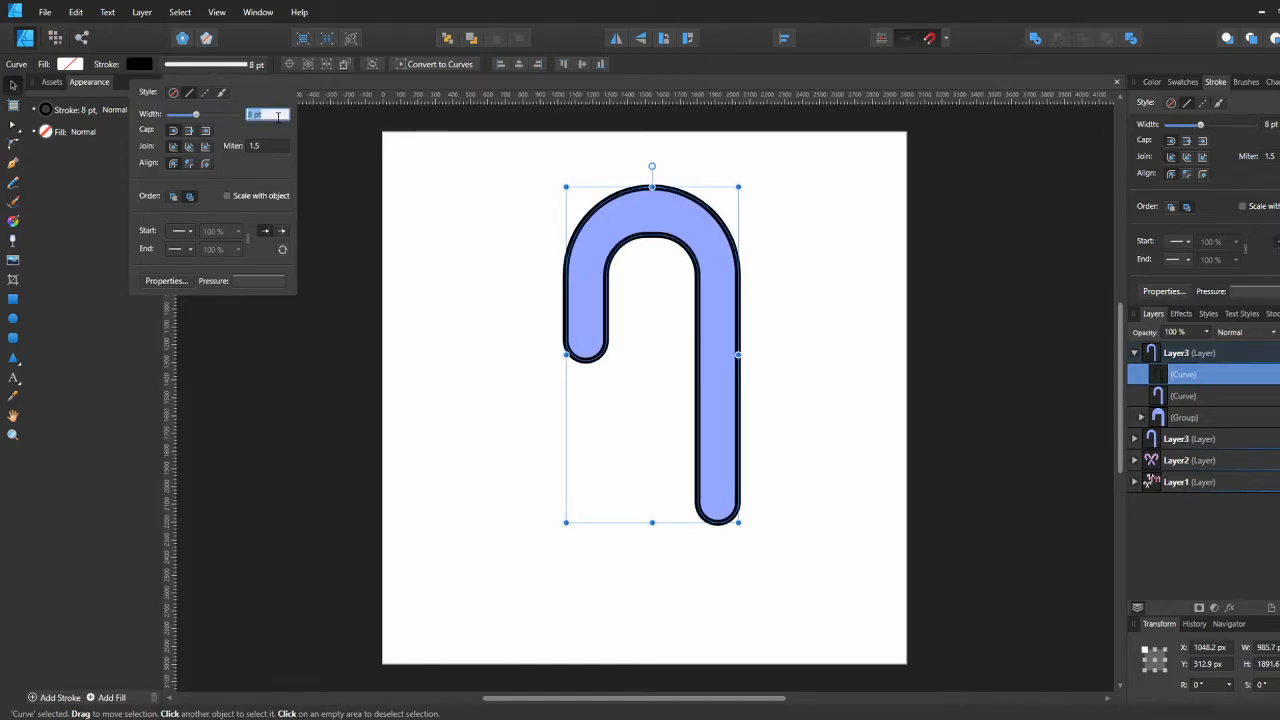
type("10")
key("Return")
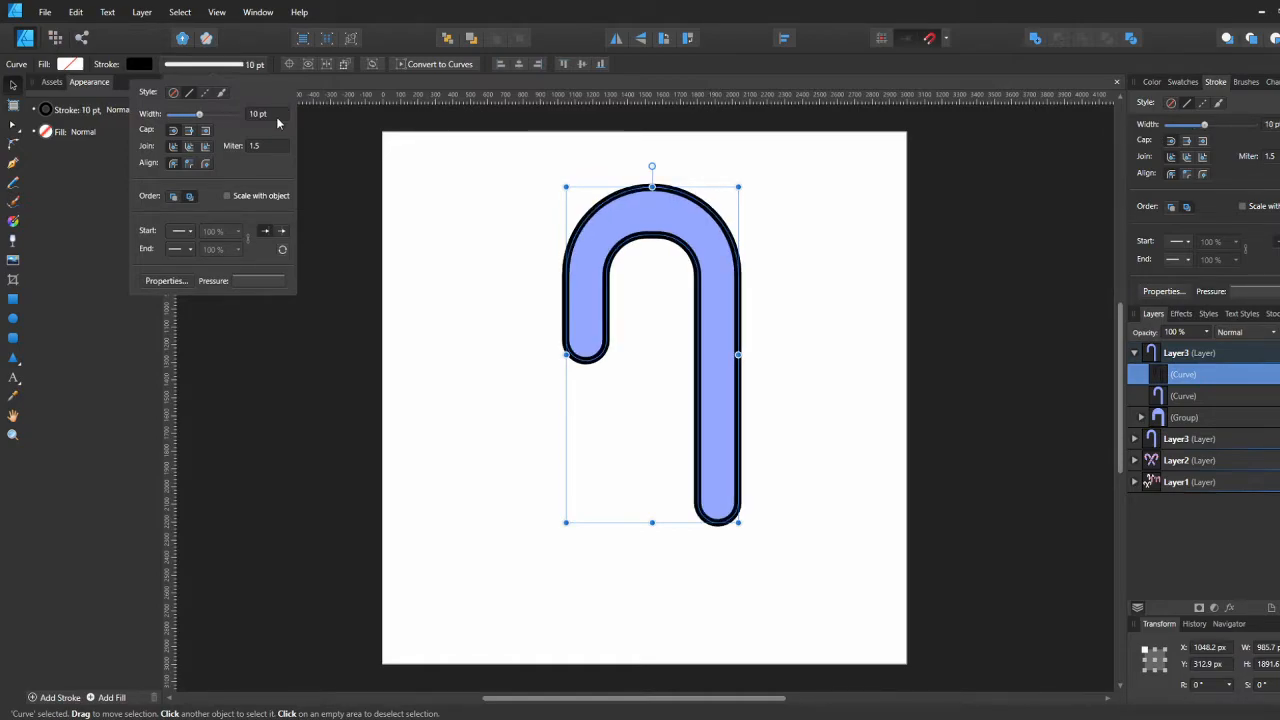
left_click(482, 284)
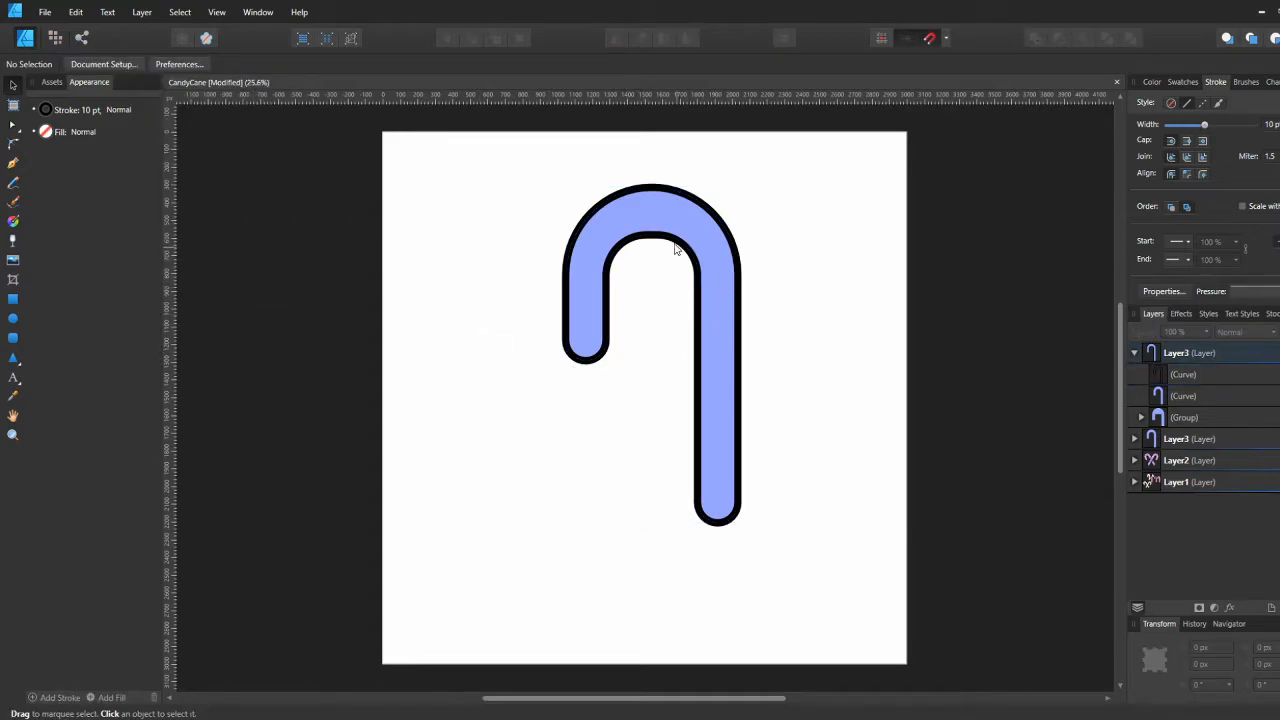
Step: Draw an unfilled rectangle about 968 px wide and 162 px high across the cane's lower leg and convert it to curves
left_click(724, 350)
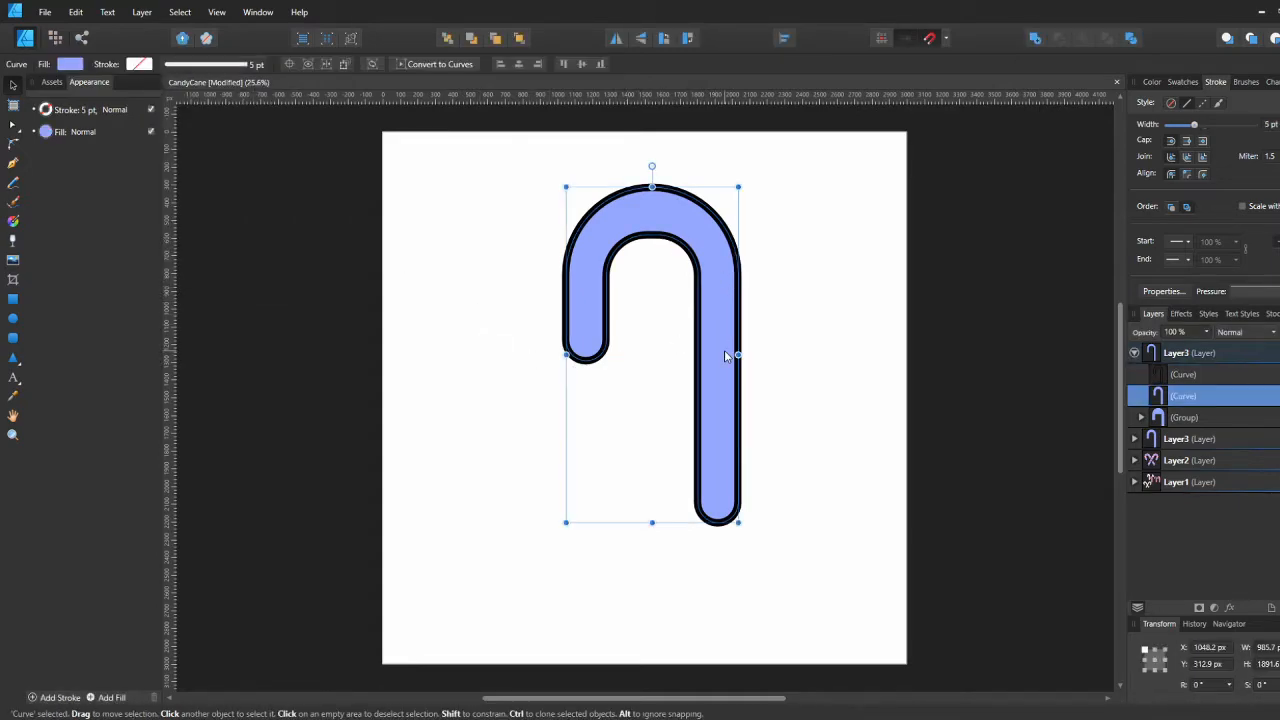
left_click(13, 301)
left_click_drag(650, 397, 770, 471)
left_click(748, 64)
Step: Slant the rectangle by raising its upper right node to Y 1719.9 px and its lower right node to Y 1872.2 px
key("a")
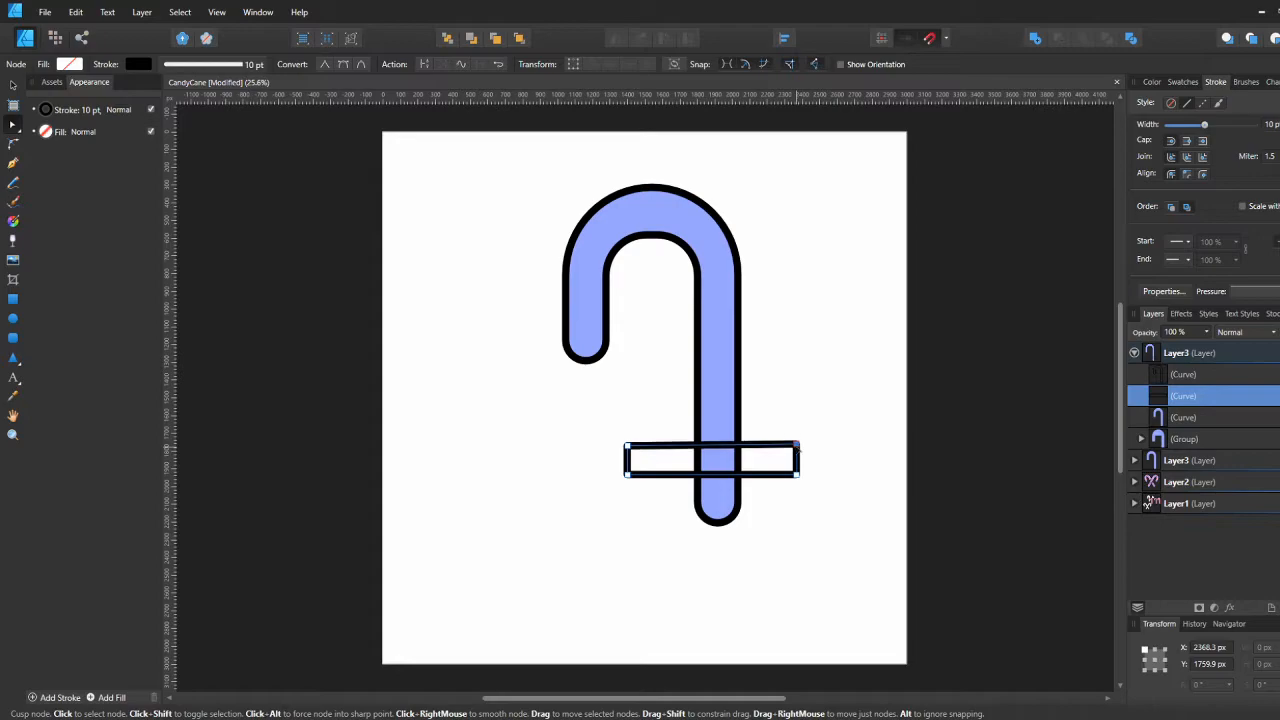
left_click_drag(797, 449, 797, 446)
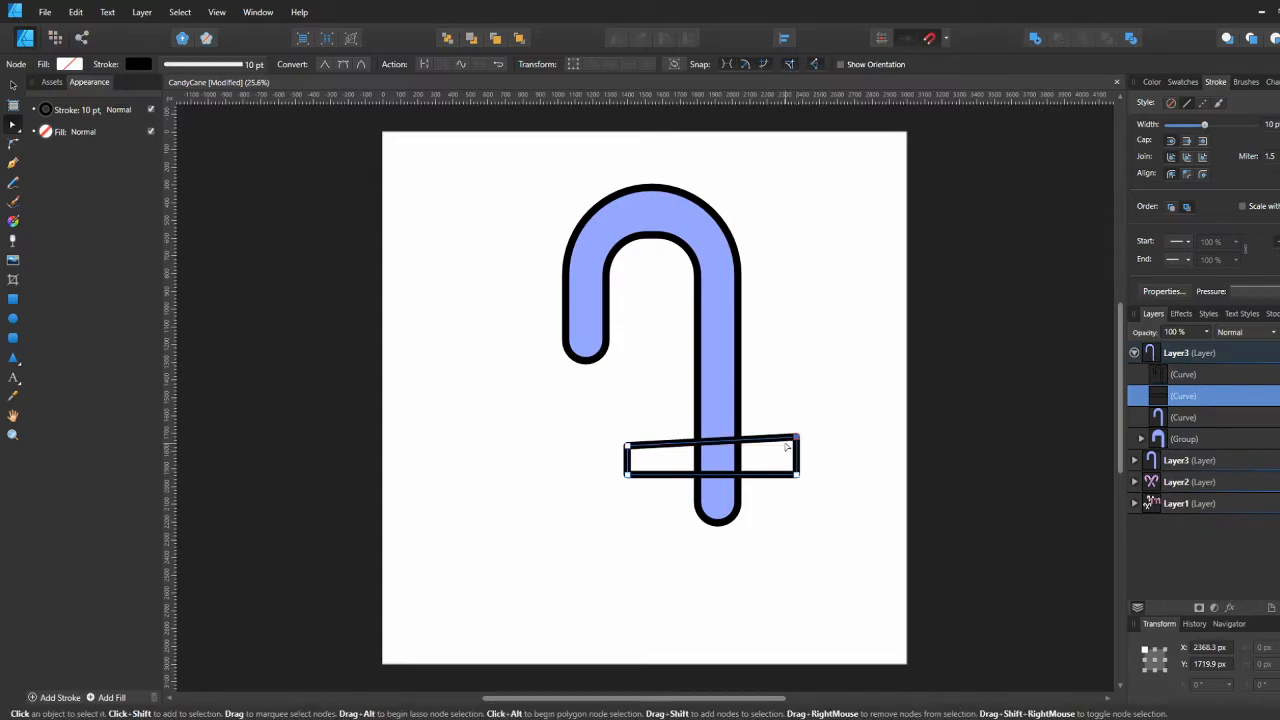
left_click(795, 476)
key("shift+Up")
key("shift+Up")
key("shift+Up")
key("shift+Up")
key("shift+Up")
key("shift+Up")
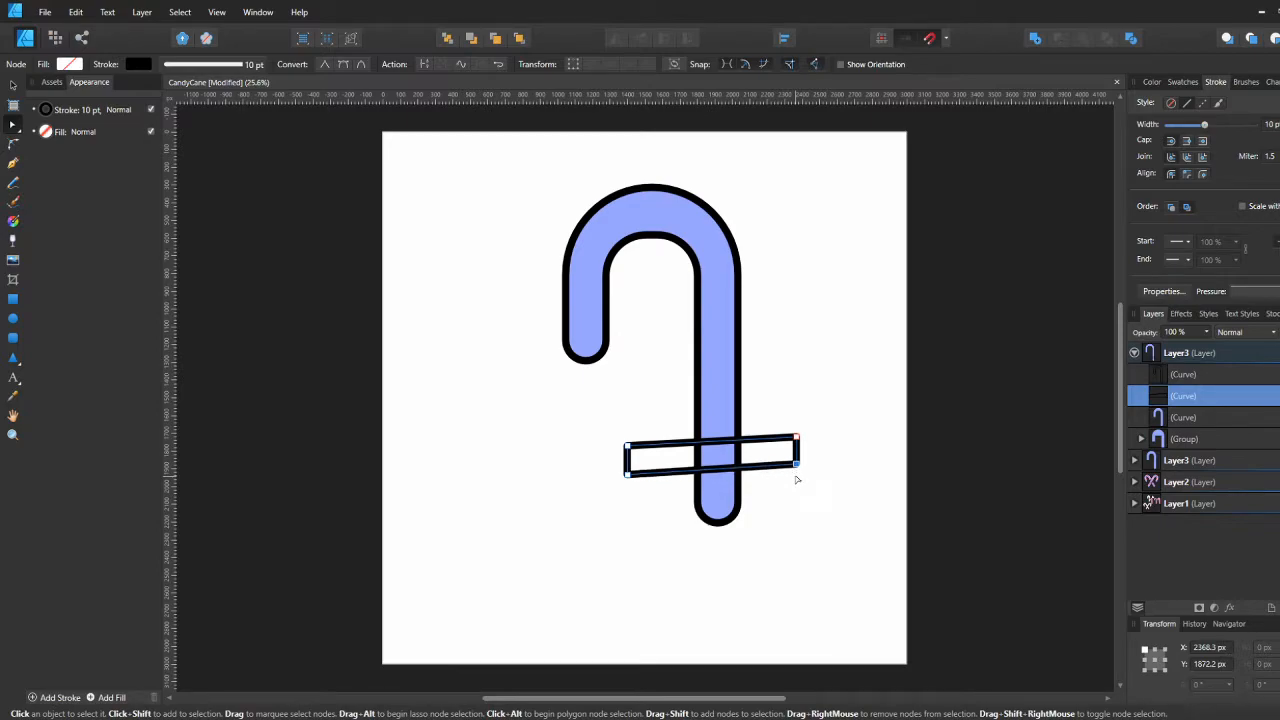
Step: Steepen the stripe by moving its two left nodes down 50 px, putting the upper one at Y 1819.9 px
left_click_drag(610, 425, 644, 494)
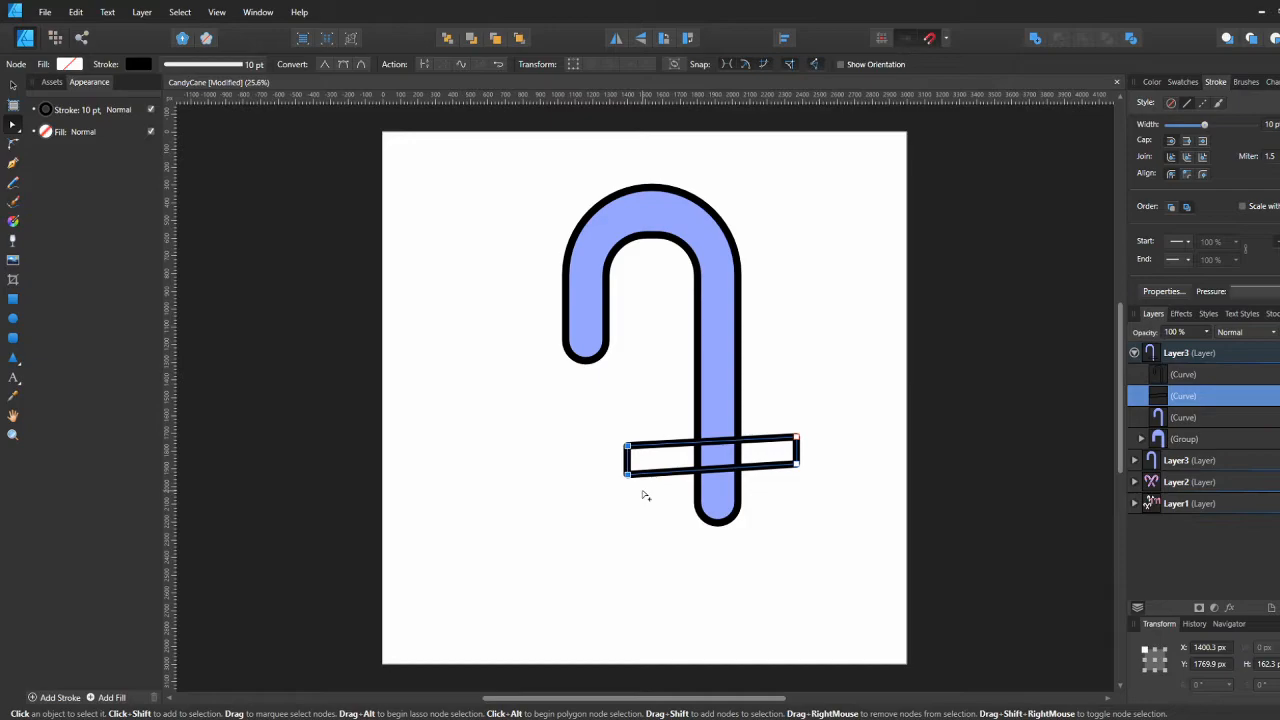
key("shift+Down")
key("shift+Down")
key("shift+Down")
key("shift+Down")
key("shift+Down")
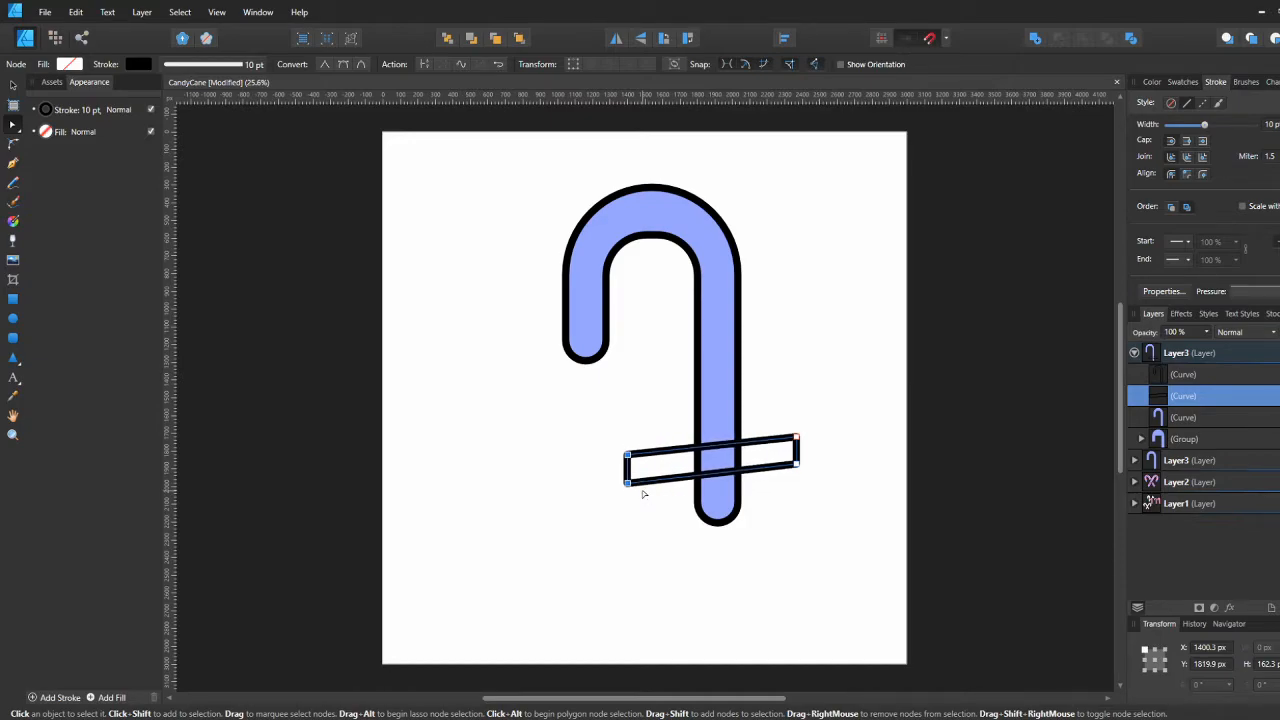
Step: Move the slanted stripe over the long leg's rounded end and place four copies straight above it, the topmost at Y 566 px
key("v")
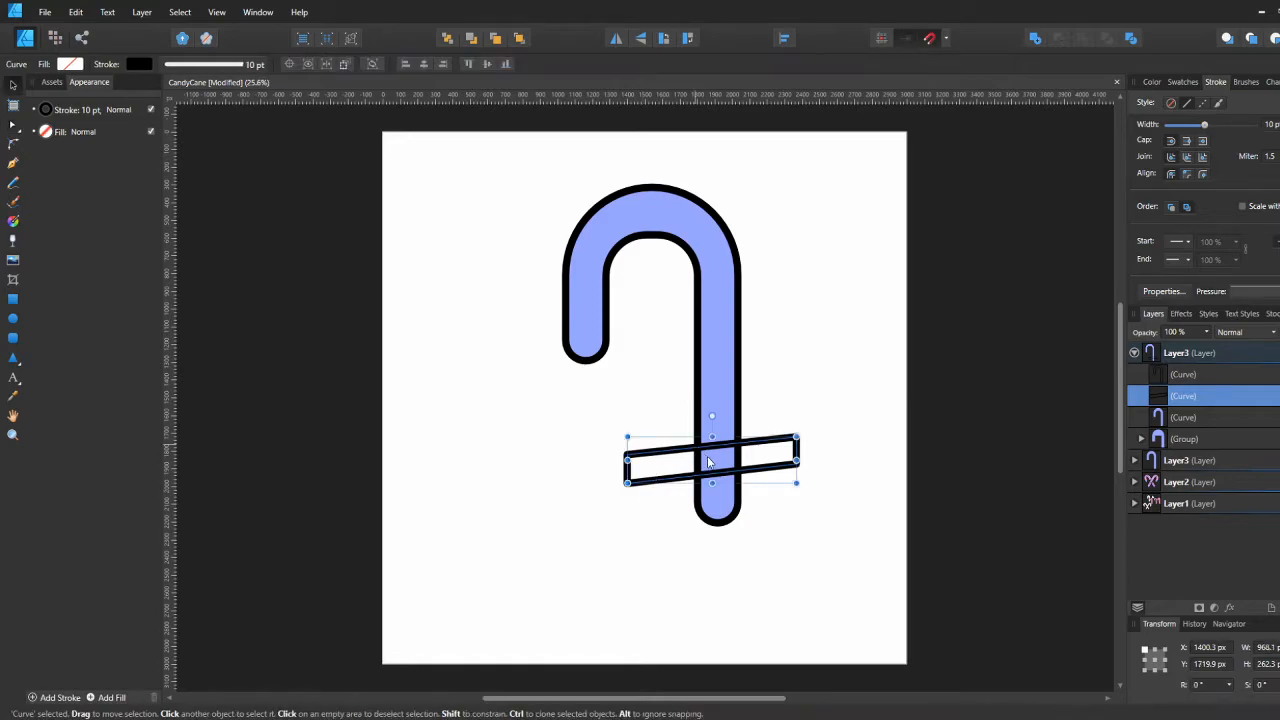
left_click_drag(791, 463, 787, 523)
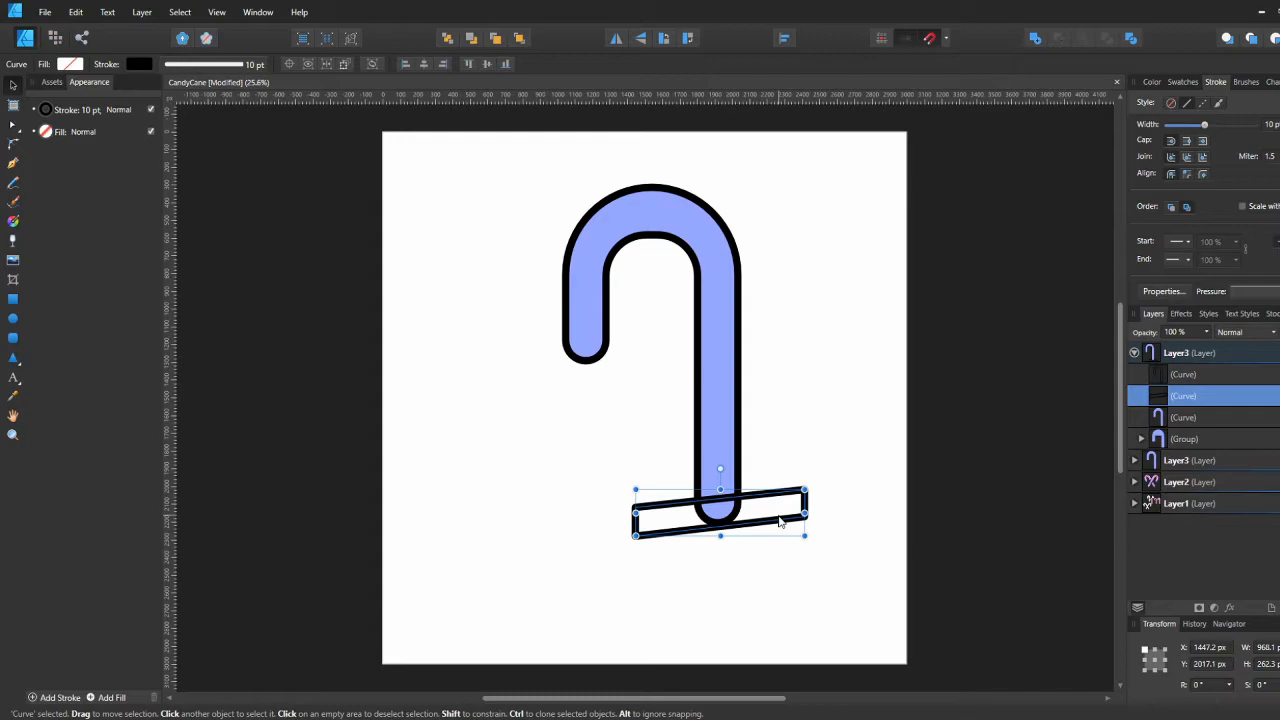
left_click_drag(780, 521, 779, 261)
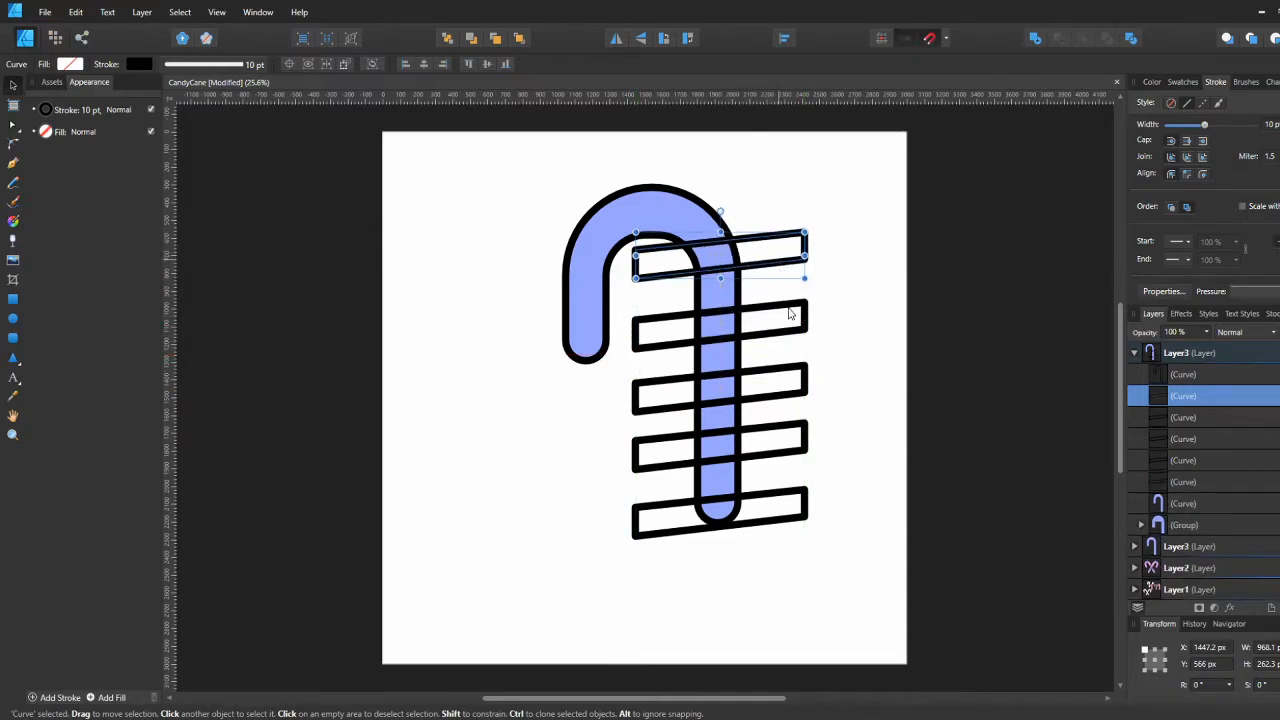
Step: Space all five slanted stripes evenly in the vertical direction with automatic distribution
left_click(792, 326, "shift")
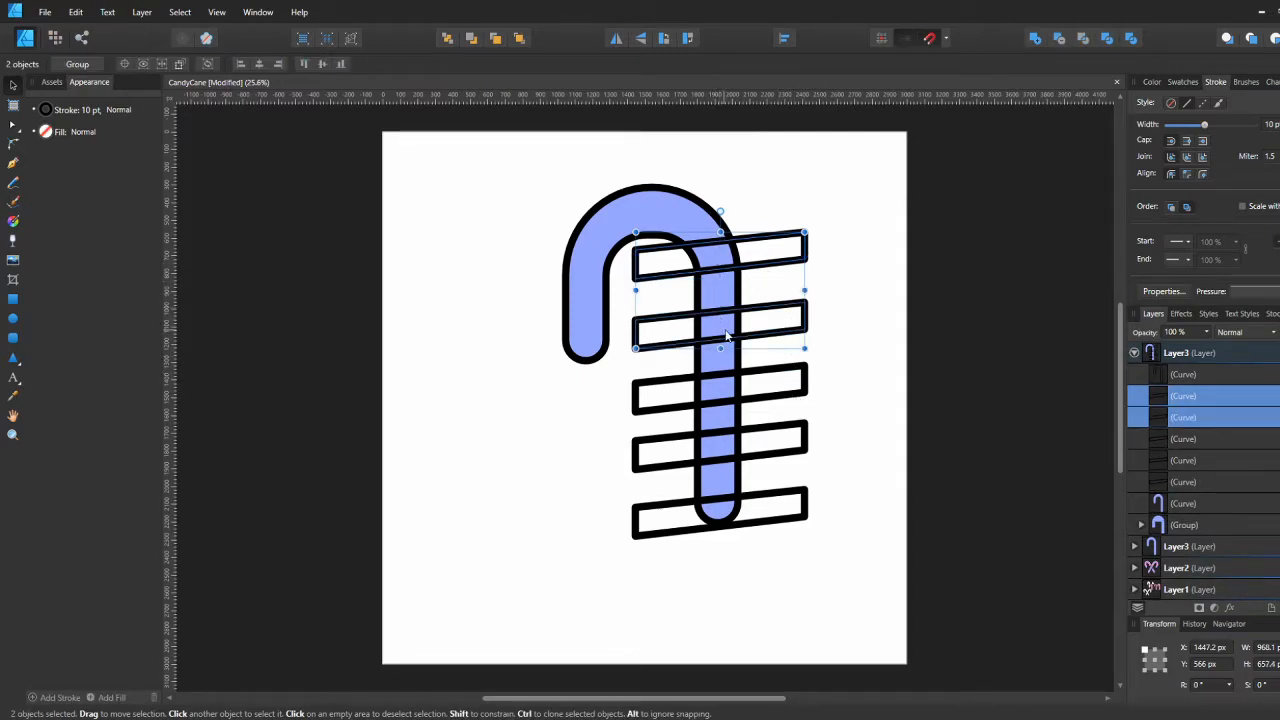
left_click(792, 390, "shift")
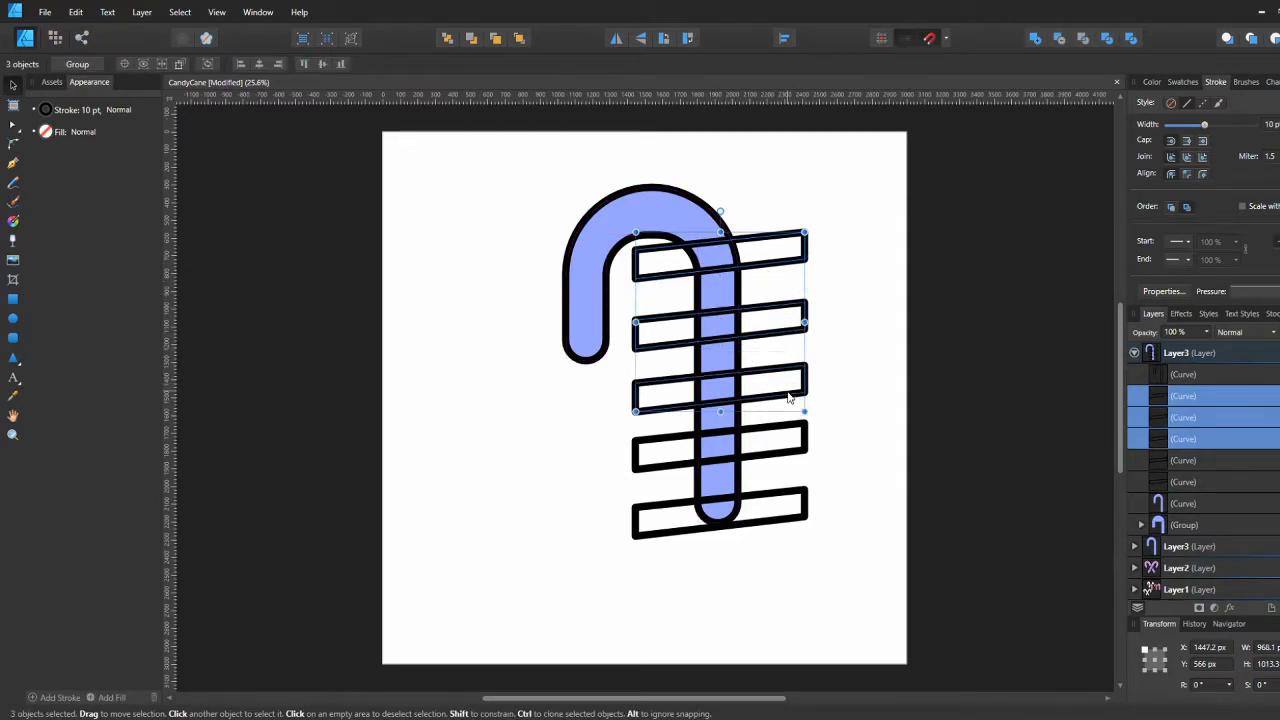
left_click(779, 476, "shift")
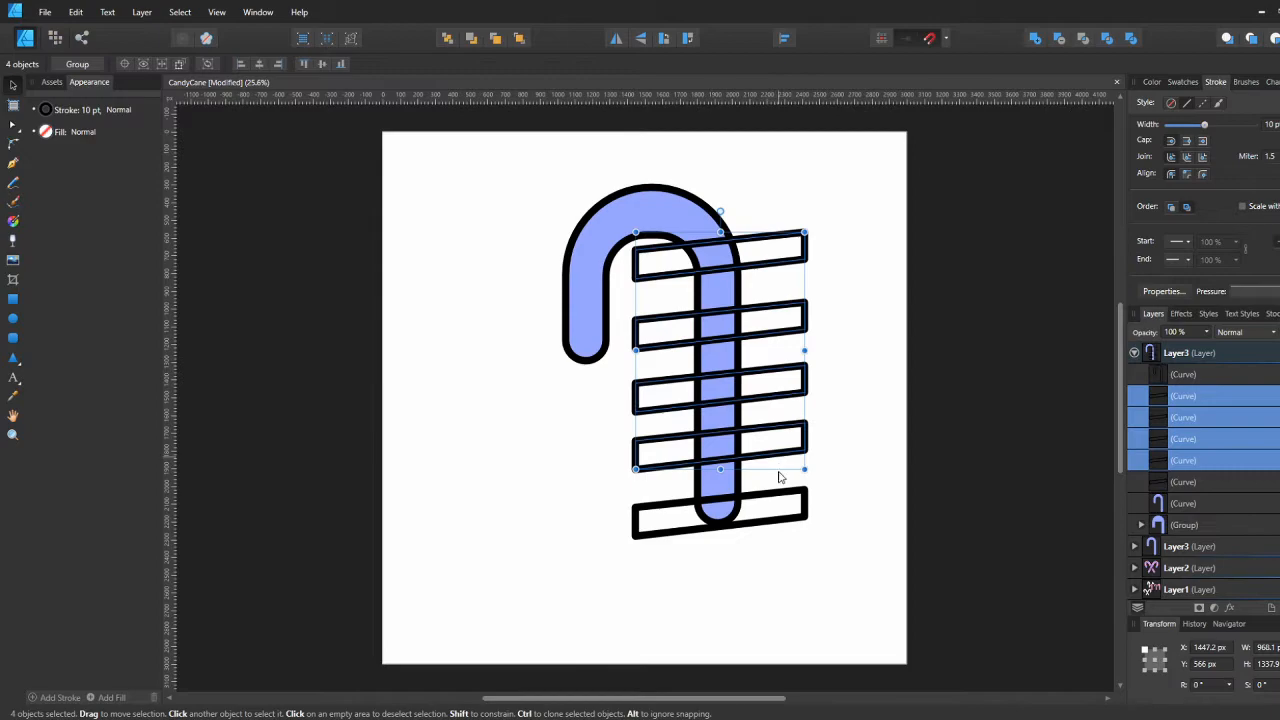
left_click(763, 528, "shift")
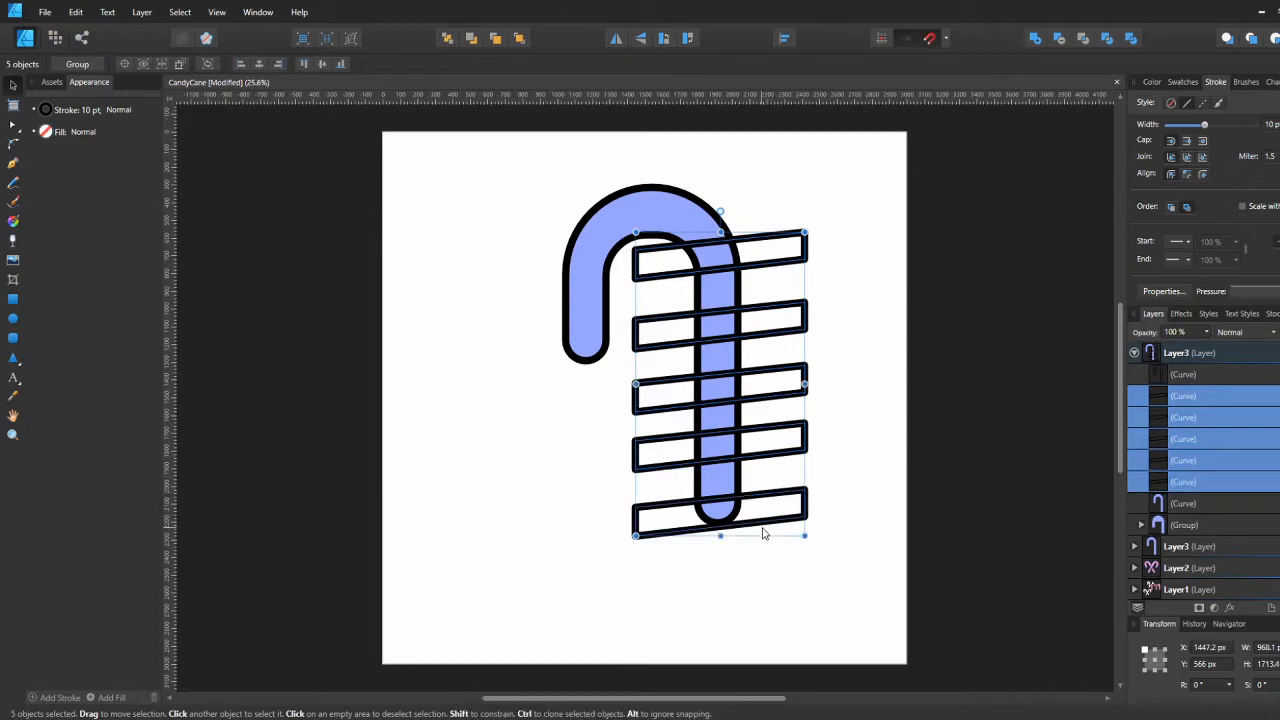
left_click(784, 40)
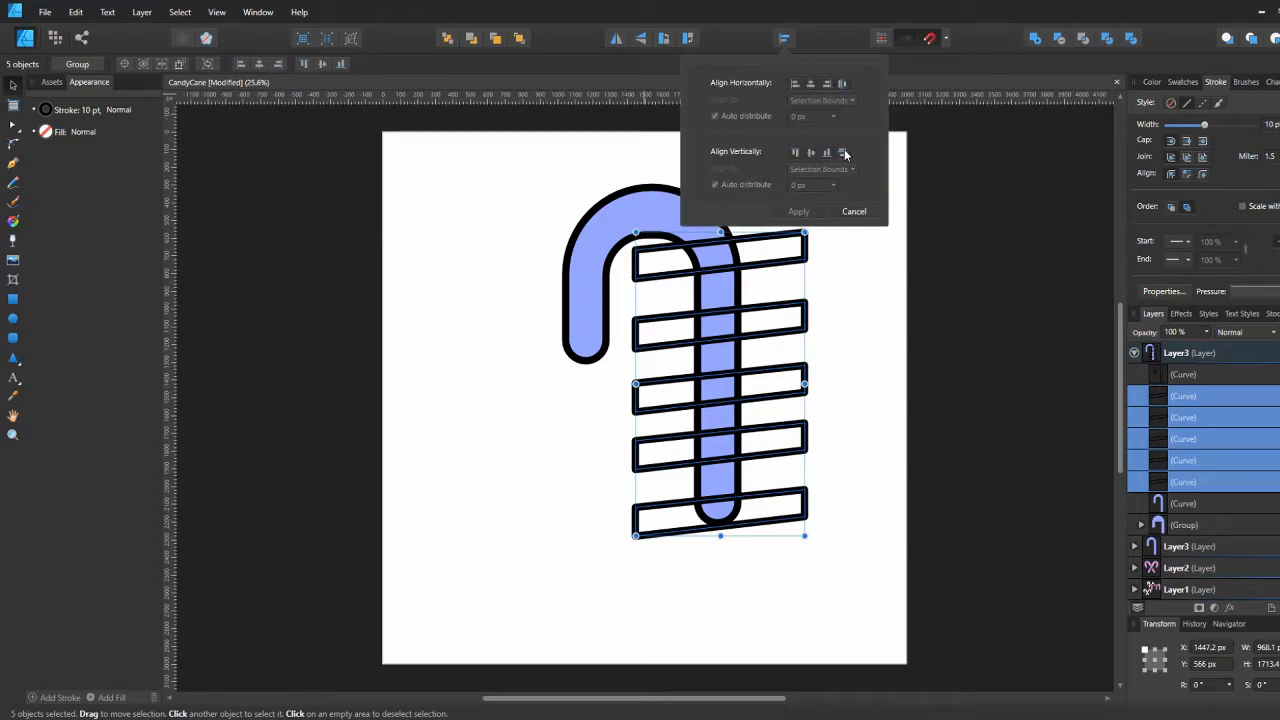
left_click(844, 153)
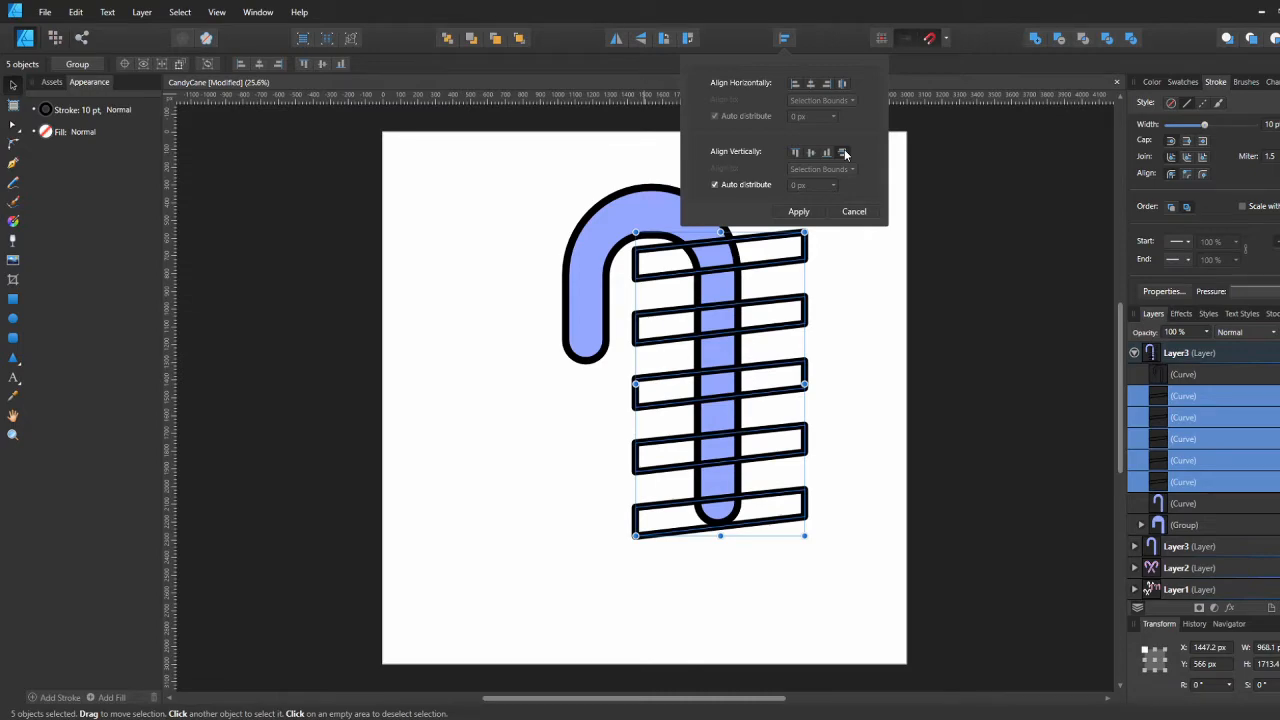
left_click(871, 320)
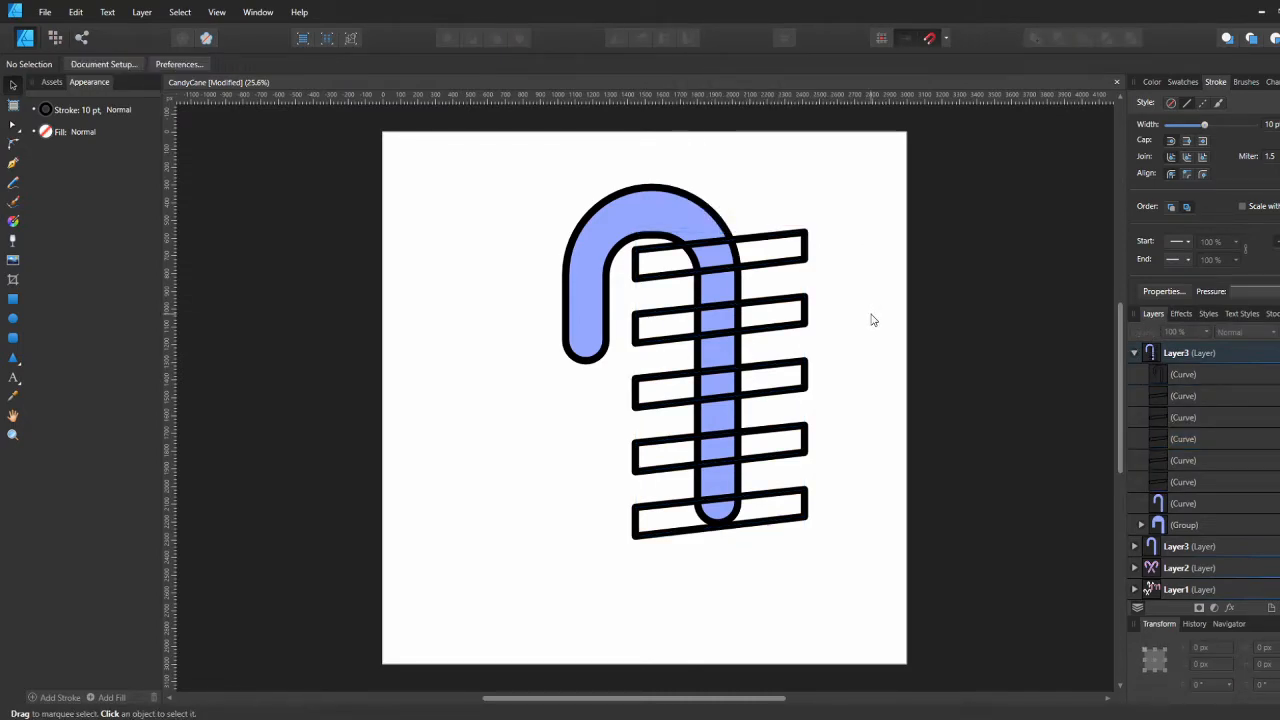
Step: Fill all five slanted stripes with the recently used pink
left_click(806, 252)
left_click(808, 330, "shift")
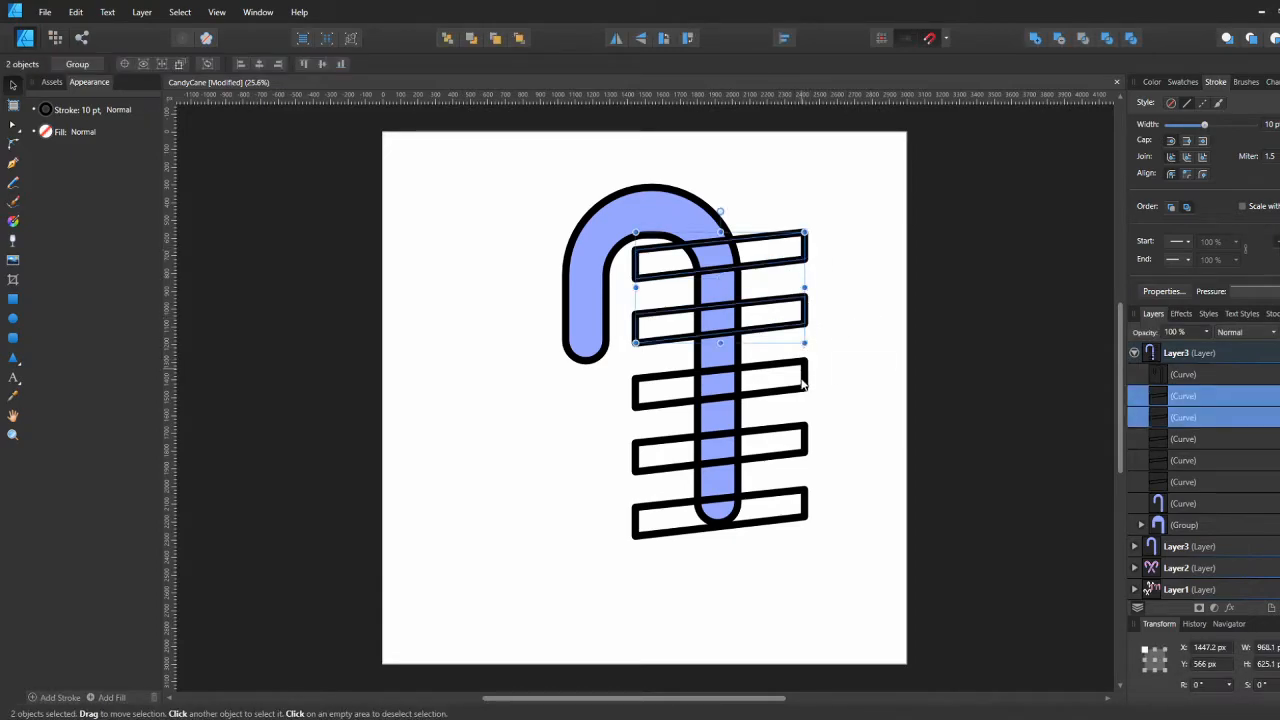
left_click(803, 383, "shift")
left_click(806, 445, "shift")
left_click(808, 505, "shift")
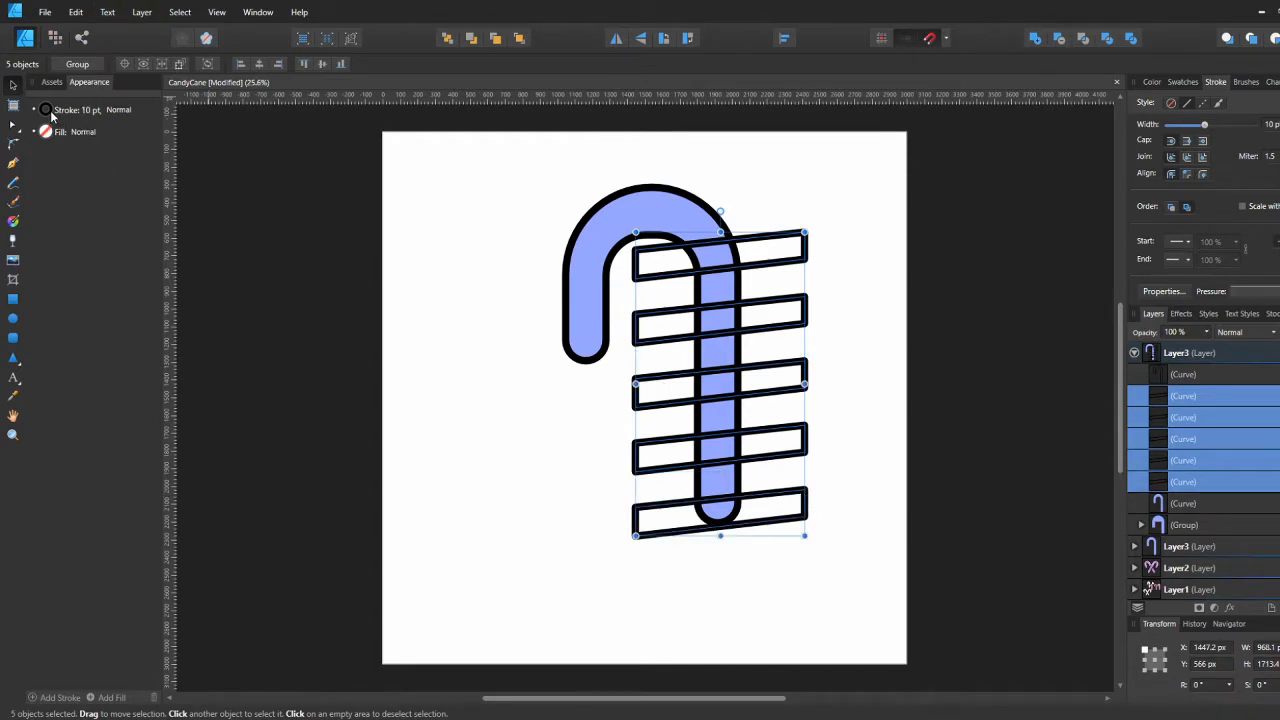
left_click(47, 133)
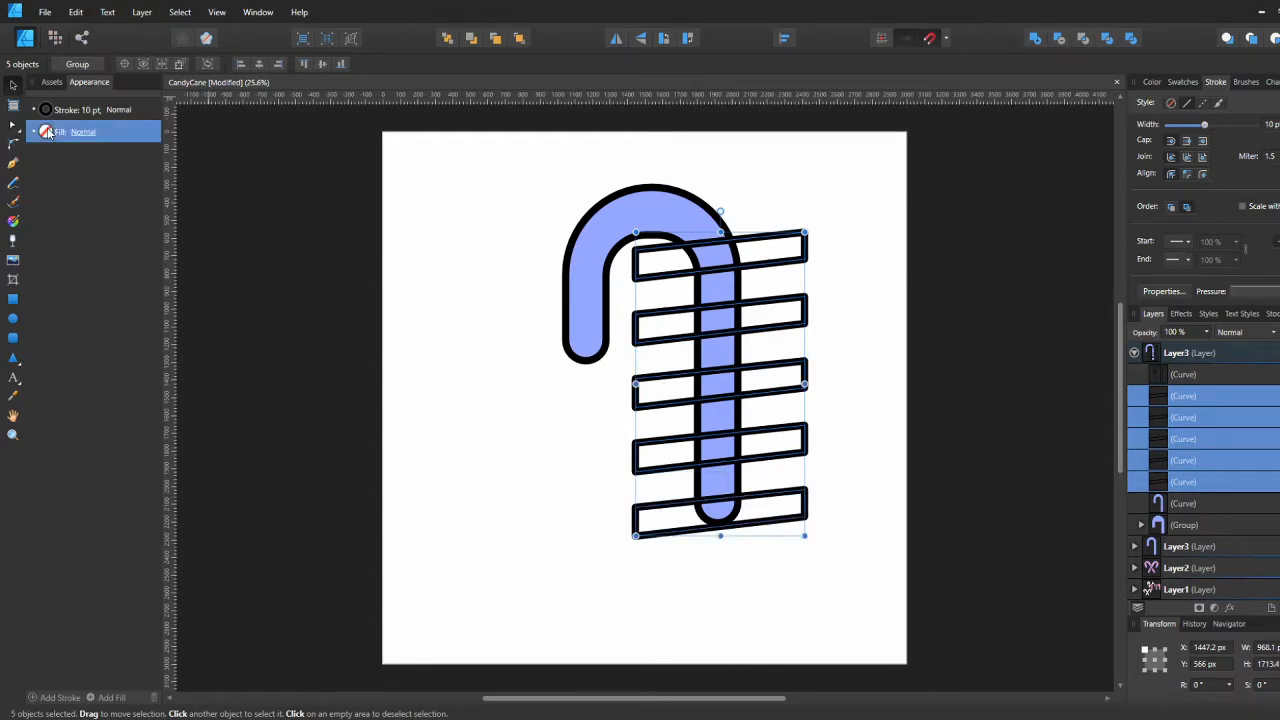
left_click(47, 133)
left_click(73, 181)
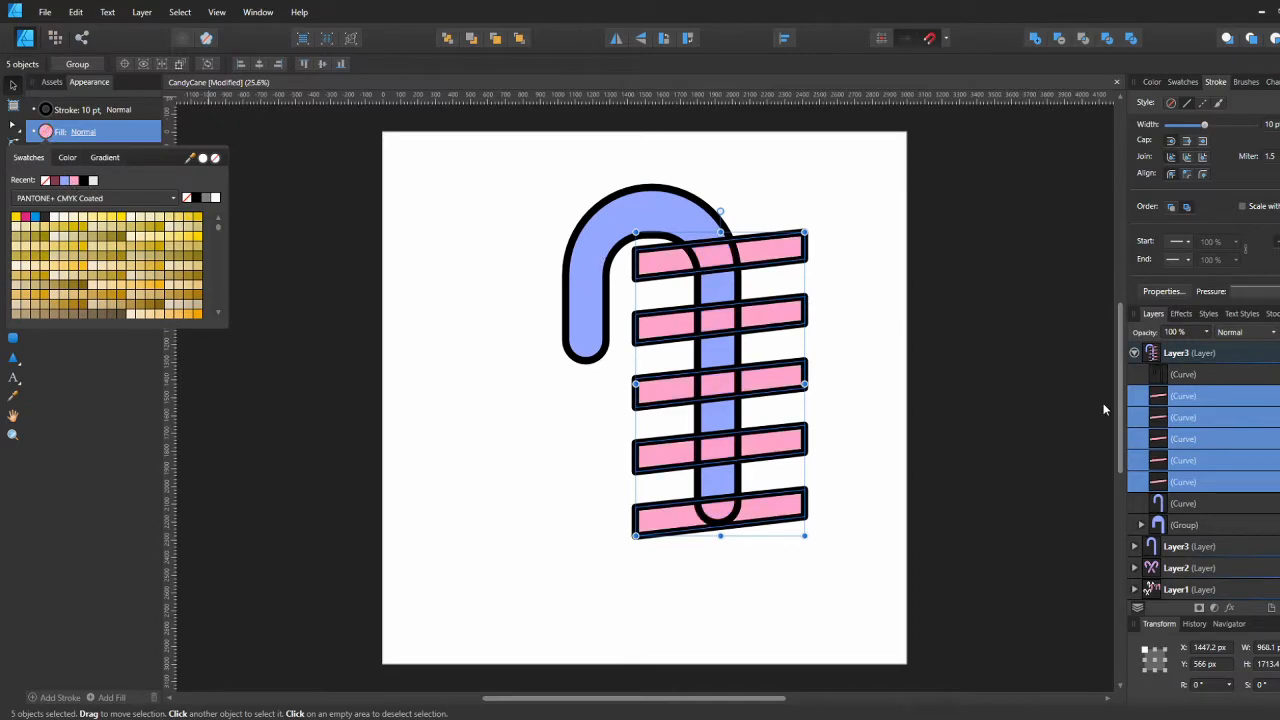
Step: Group the five slanted stripes and clip the group inside the blue cane curve
key("ctrl+g")
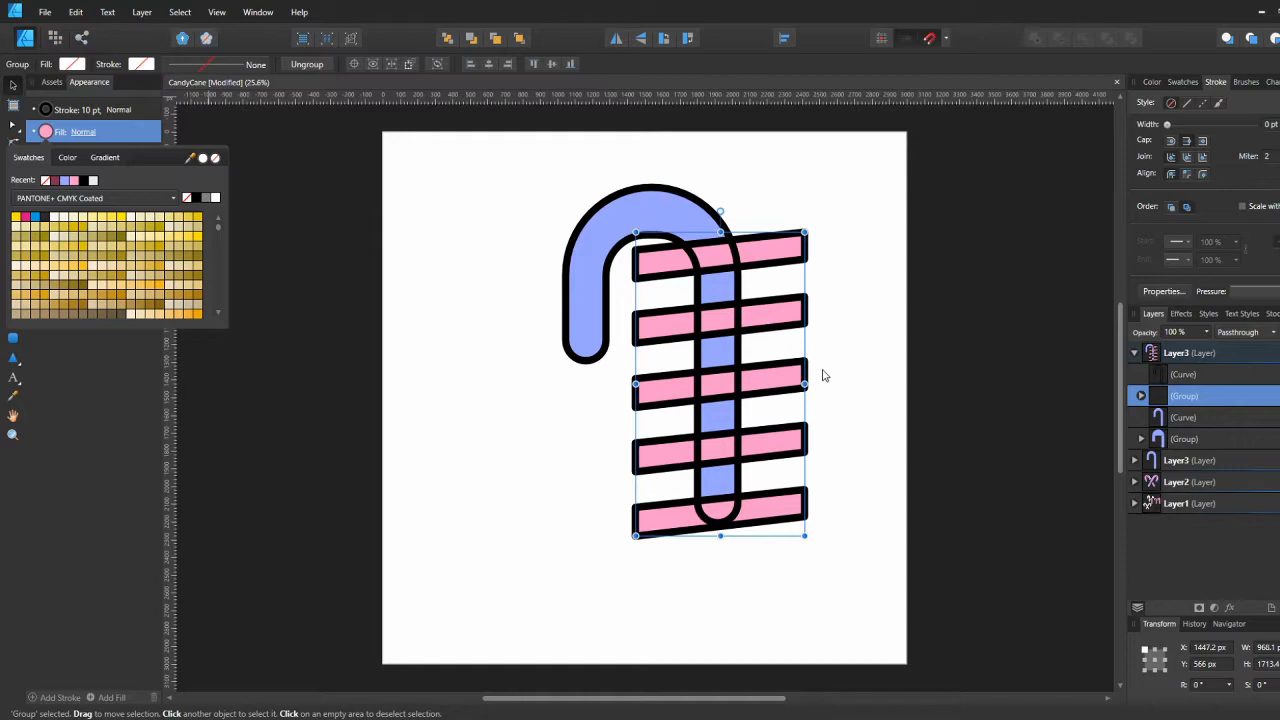
left_click(845, 365)
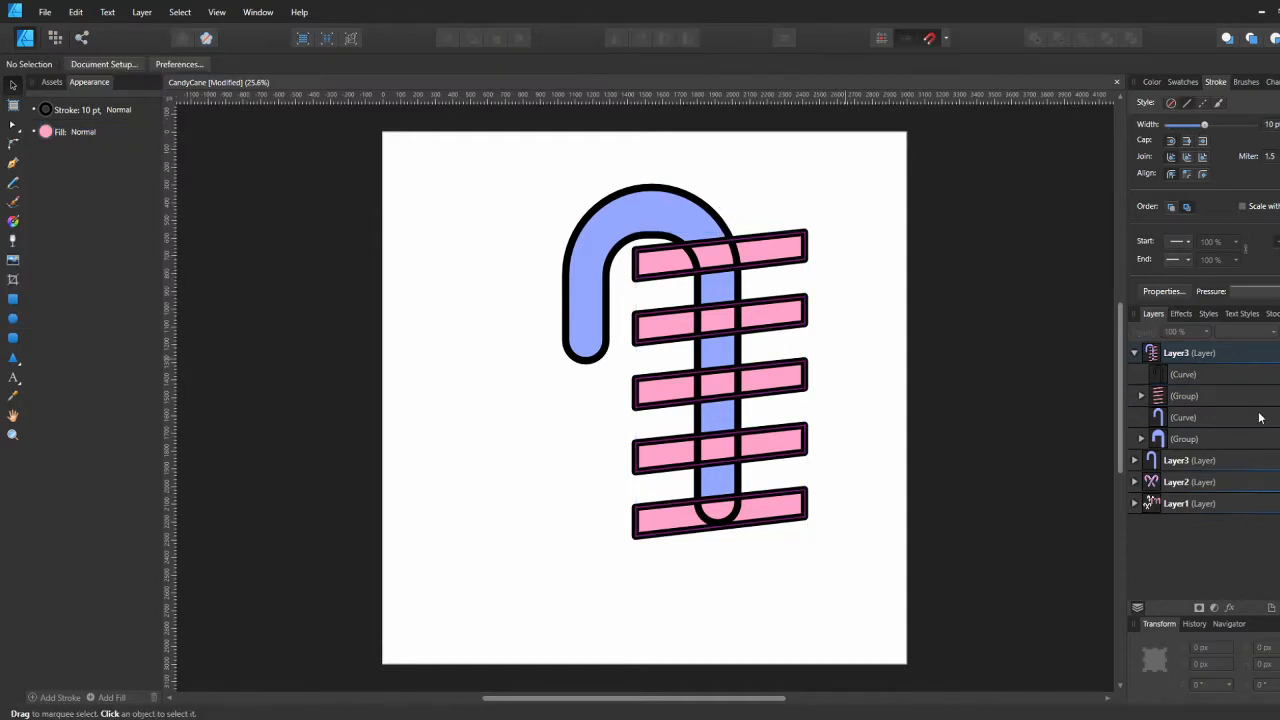
left_click(1180, 400)
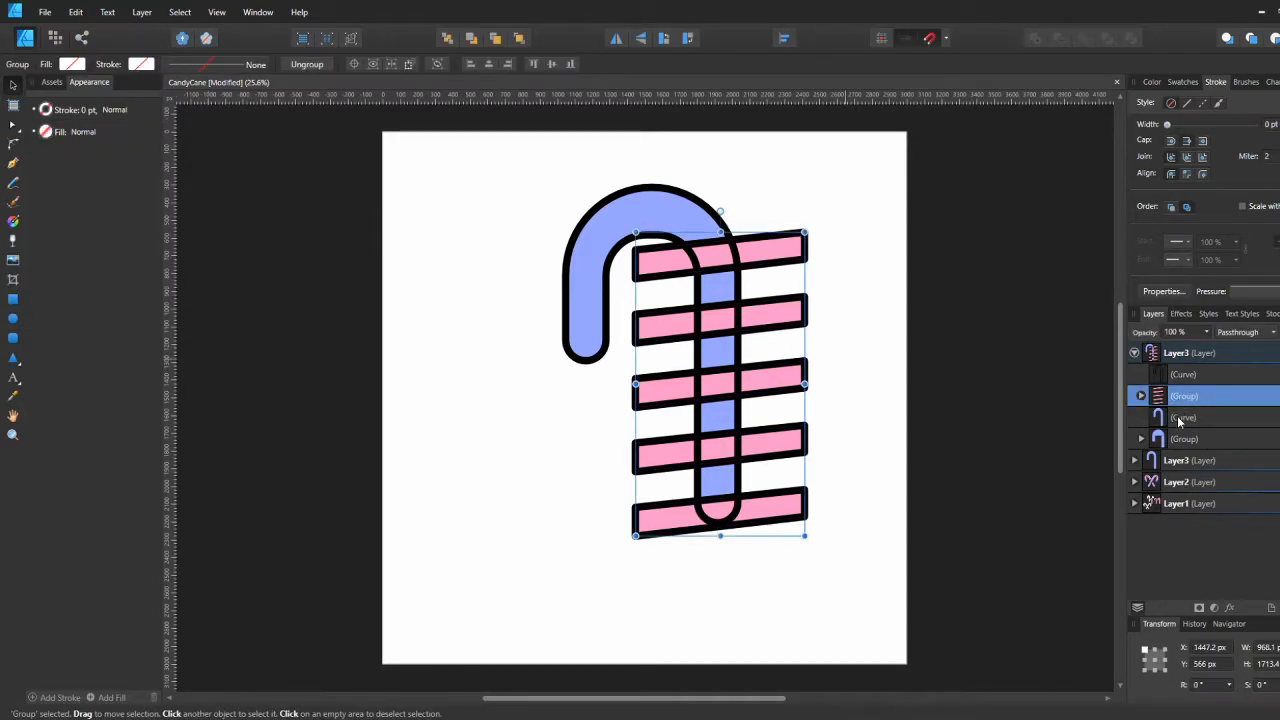
left_click_drag(1193, 397, 1190, 425)
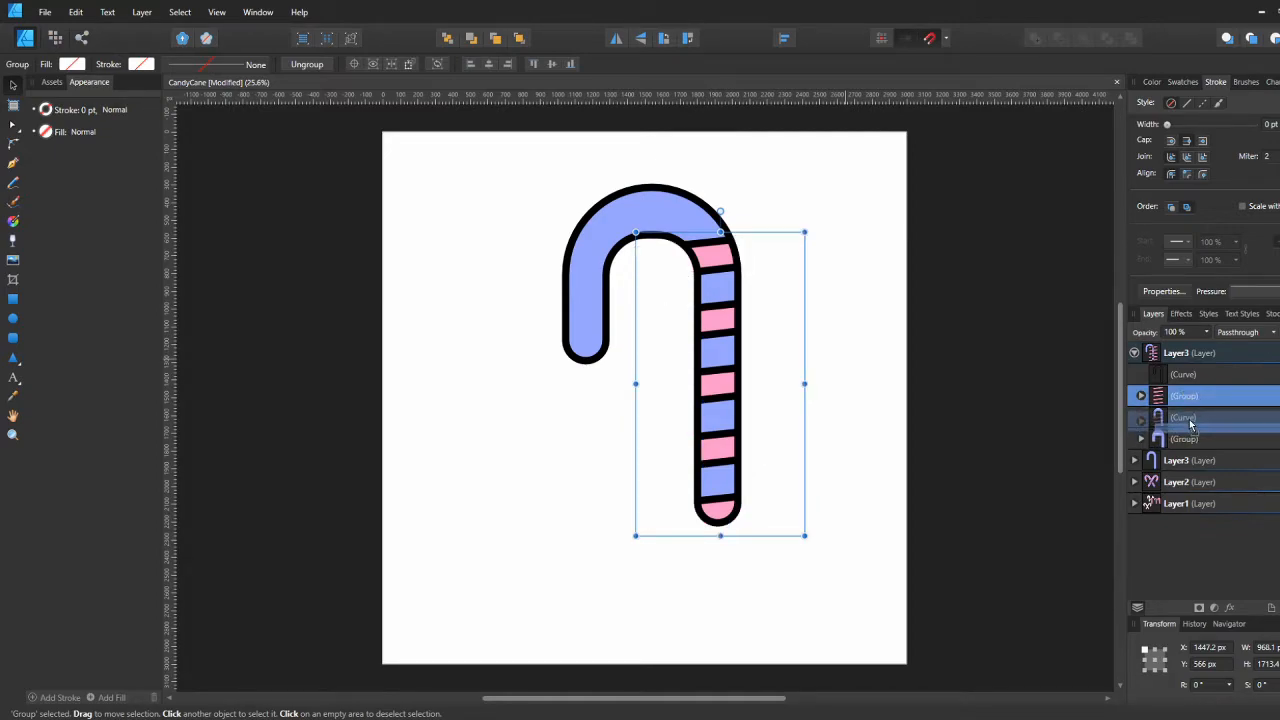
left_click_drag(1190, 425, 1190, 426)
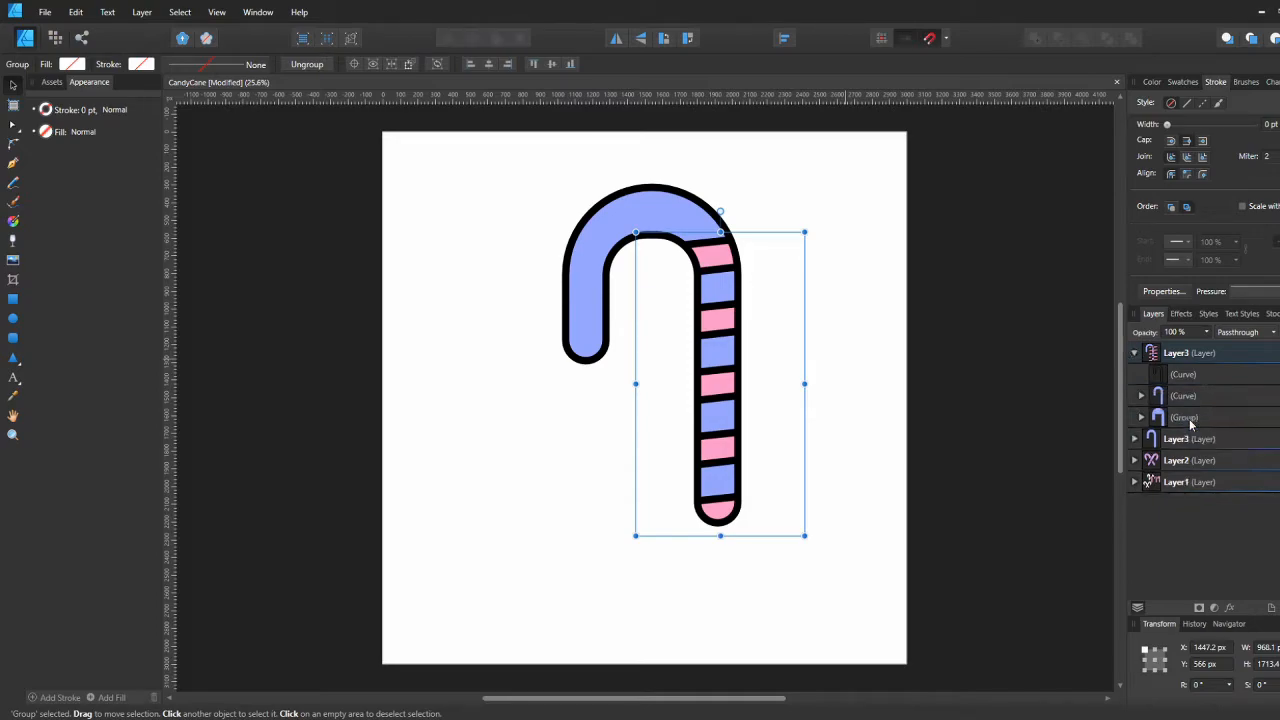
left_click(877, 389)
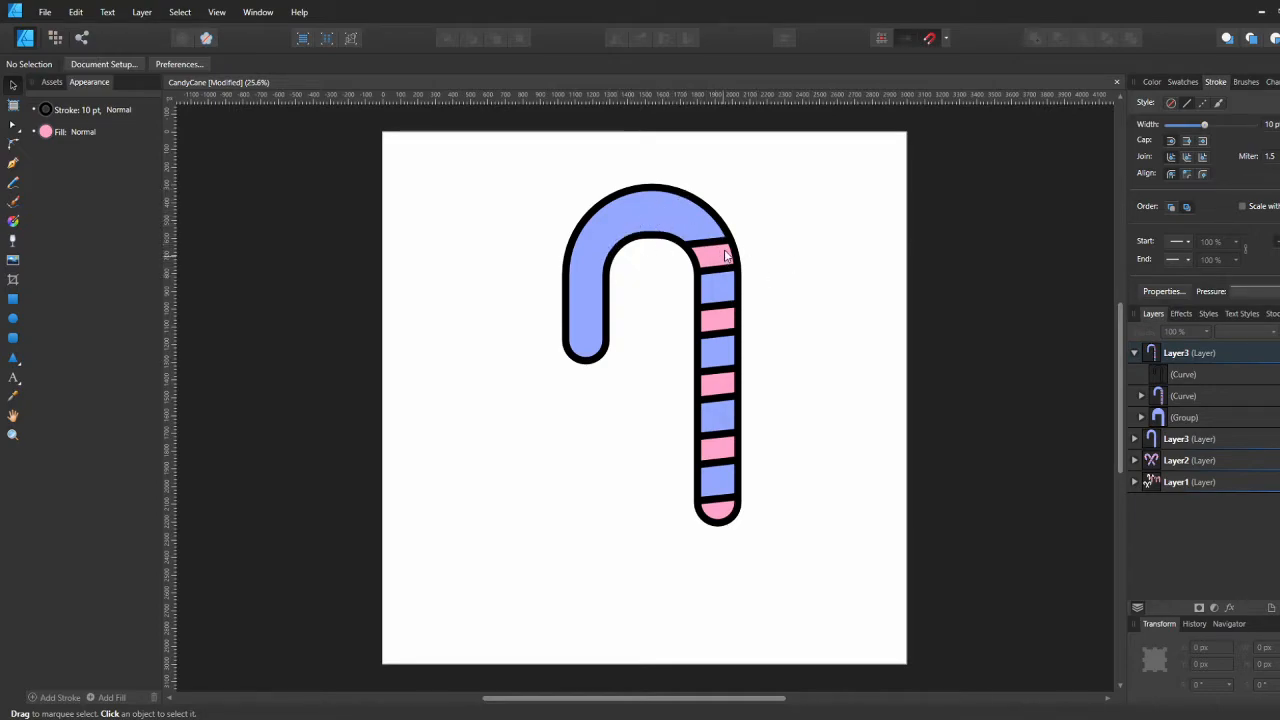
Step: Draw a closed four-cornered stripe about 356 by 268 px across the top of the cane's bend with the Pen tool
left_click(1160, 394)
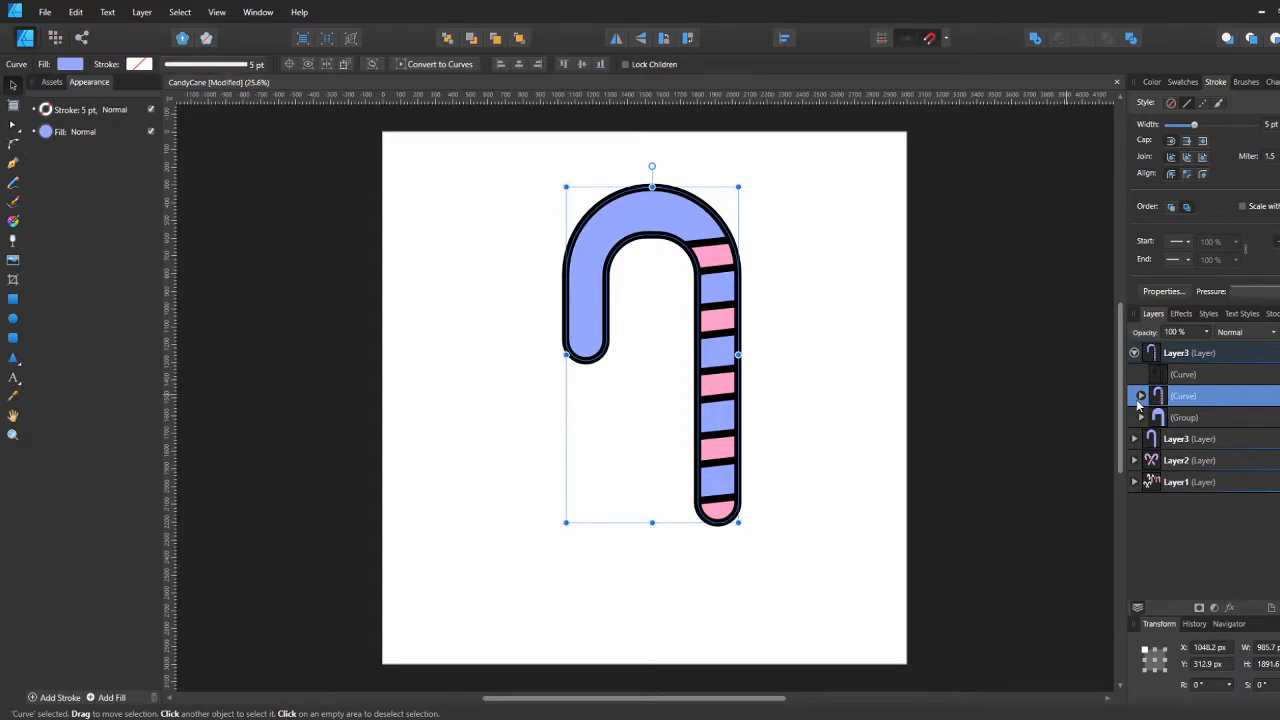
left_click(1140, 396)
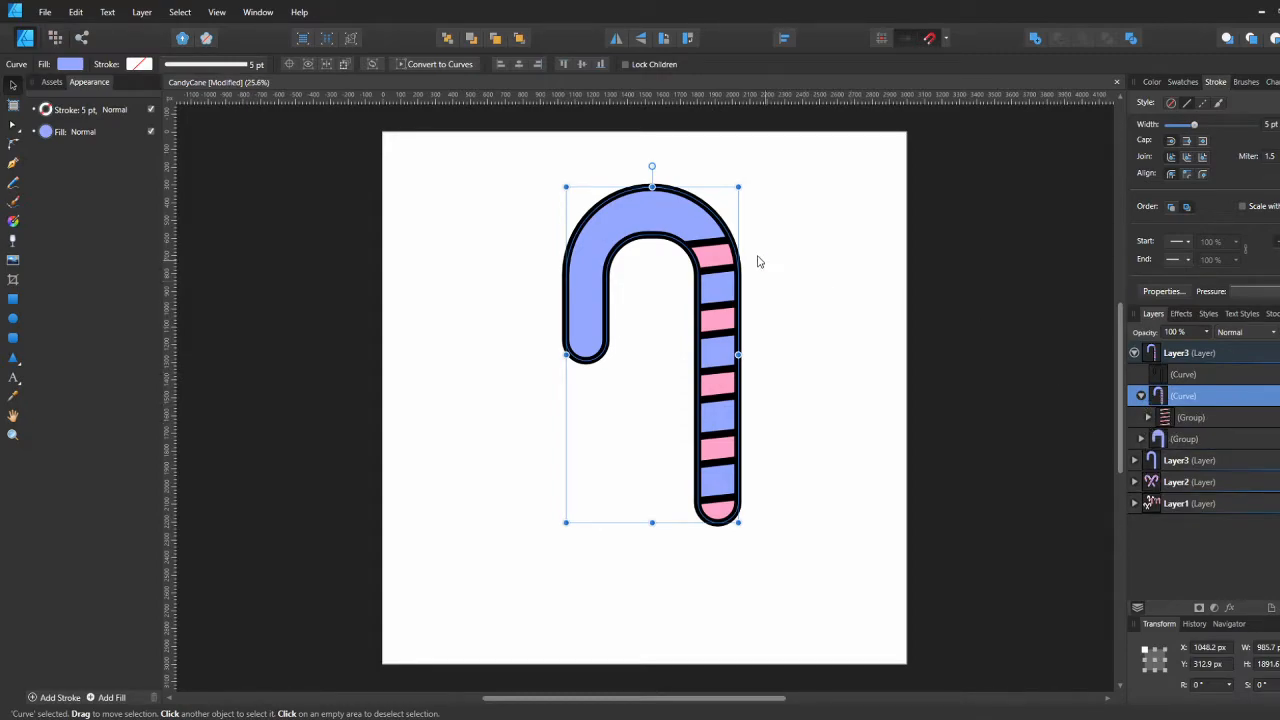
key("p")
scroll(686, 206, "up", 1)
scroll(703, 243, "up", 1)
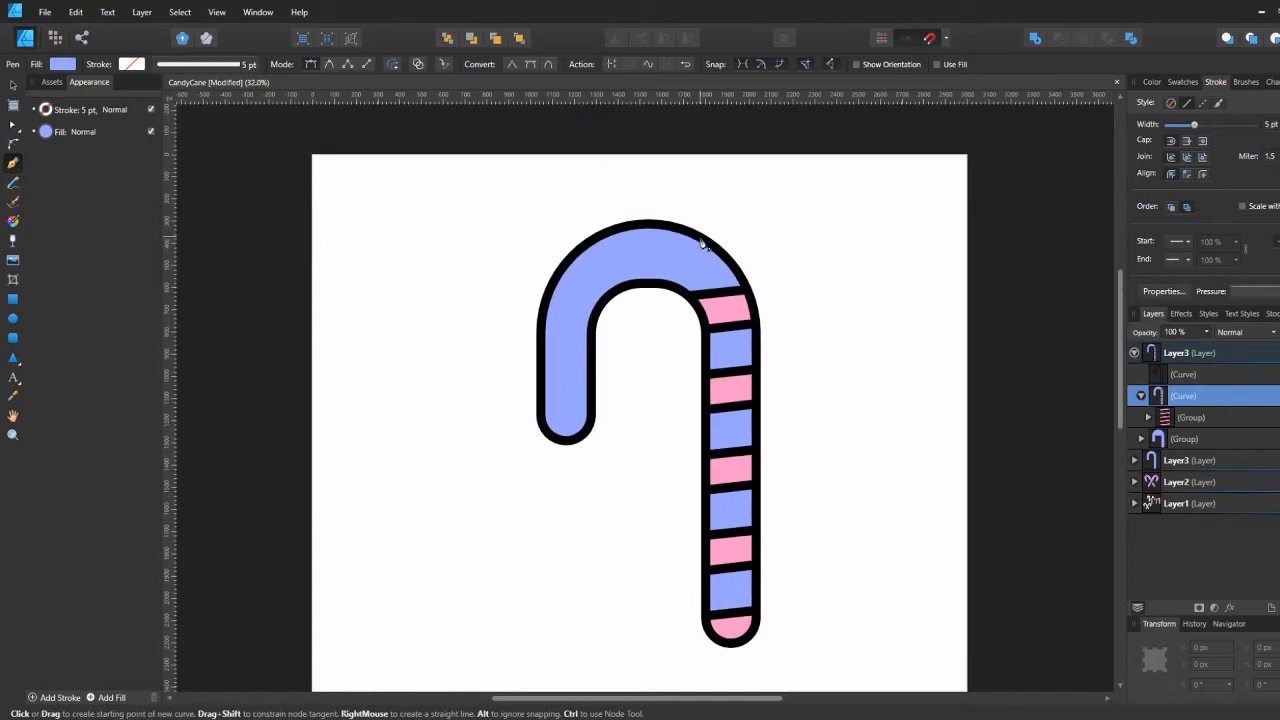
left_click(661, 284)
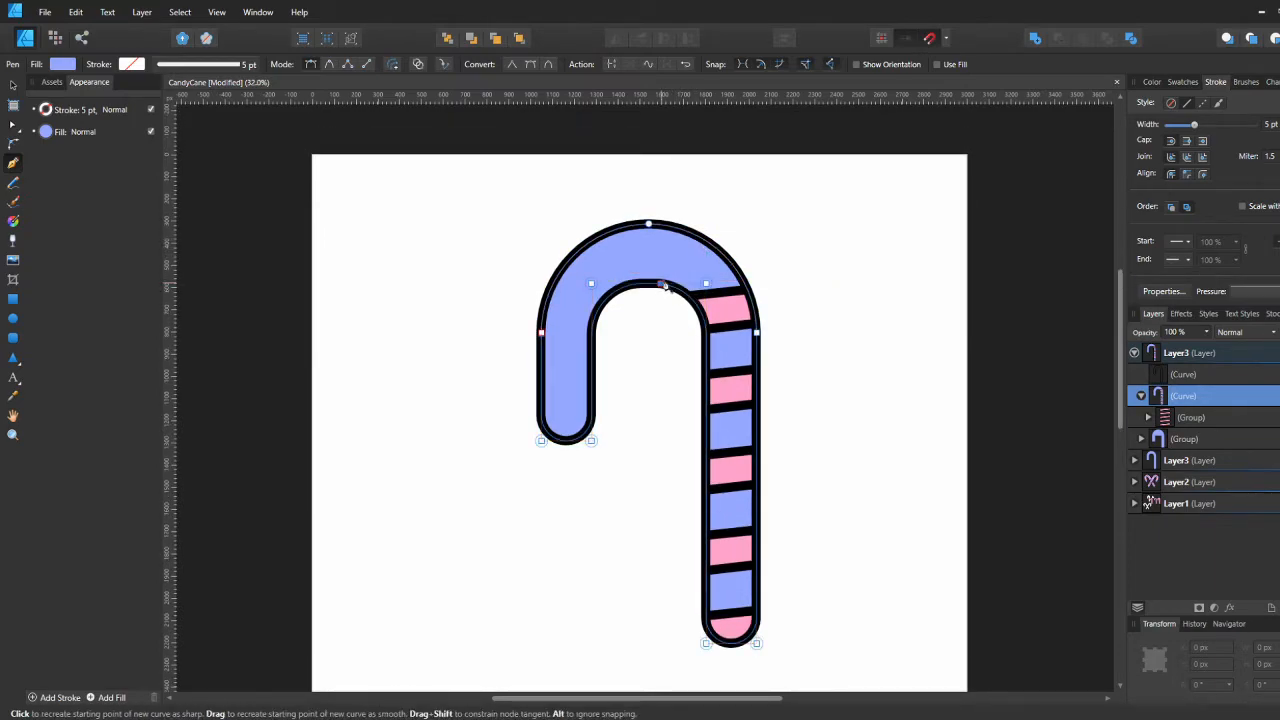
left_click(705, 241)
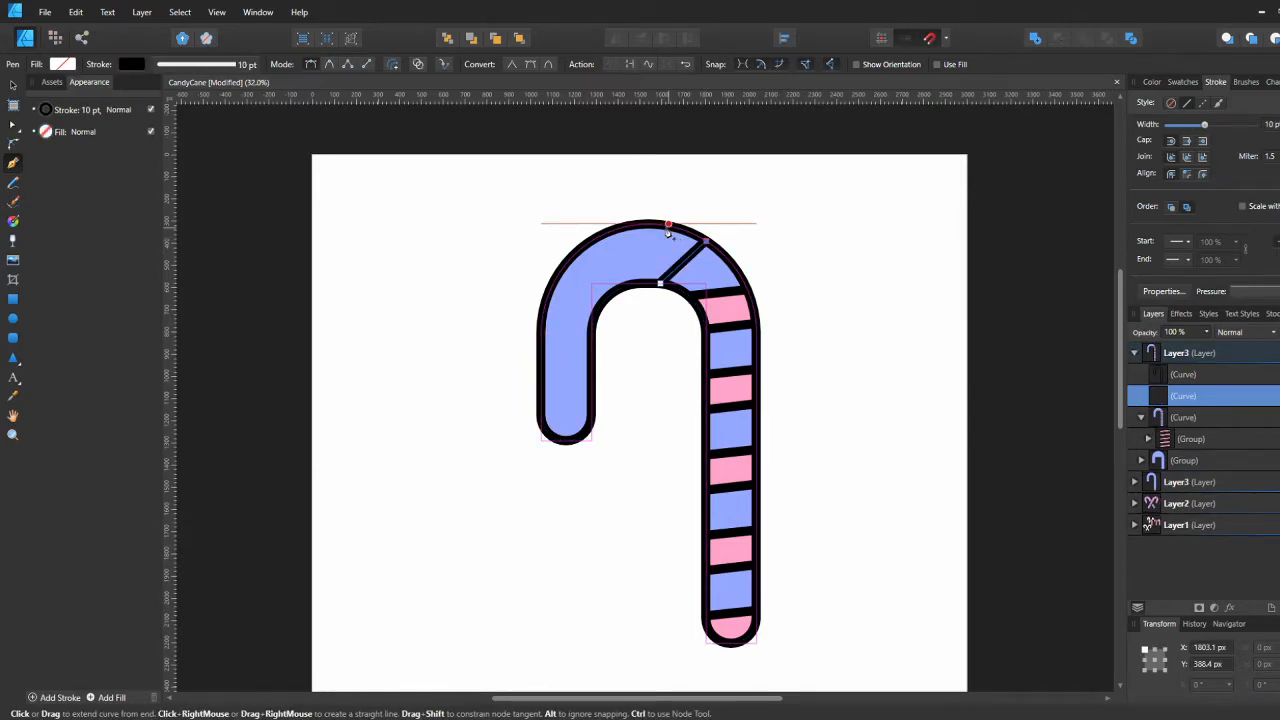
left_click(655, 223)
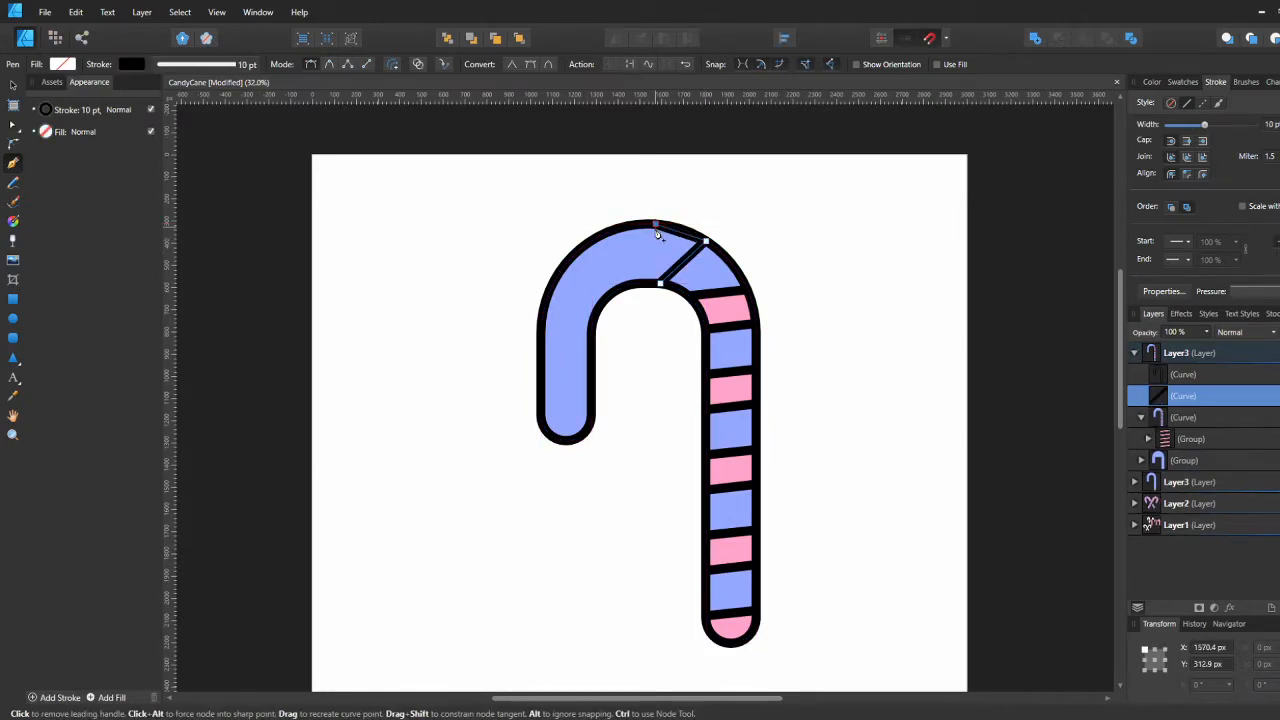
left_click(628, 284)
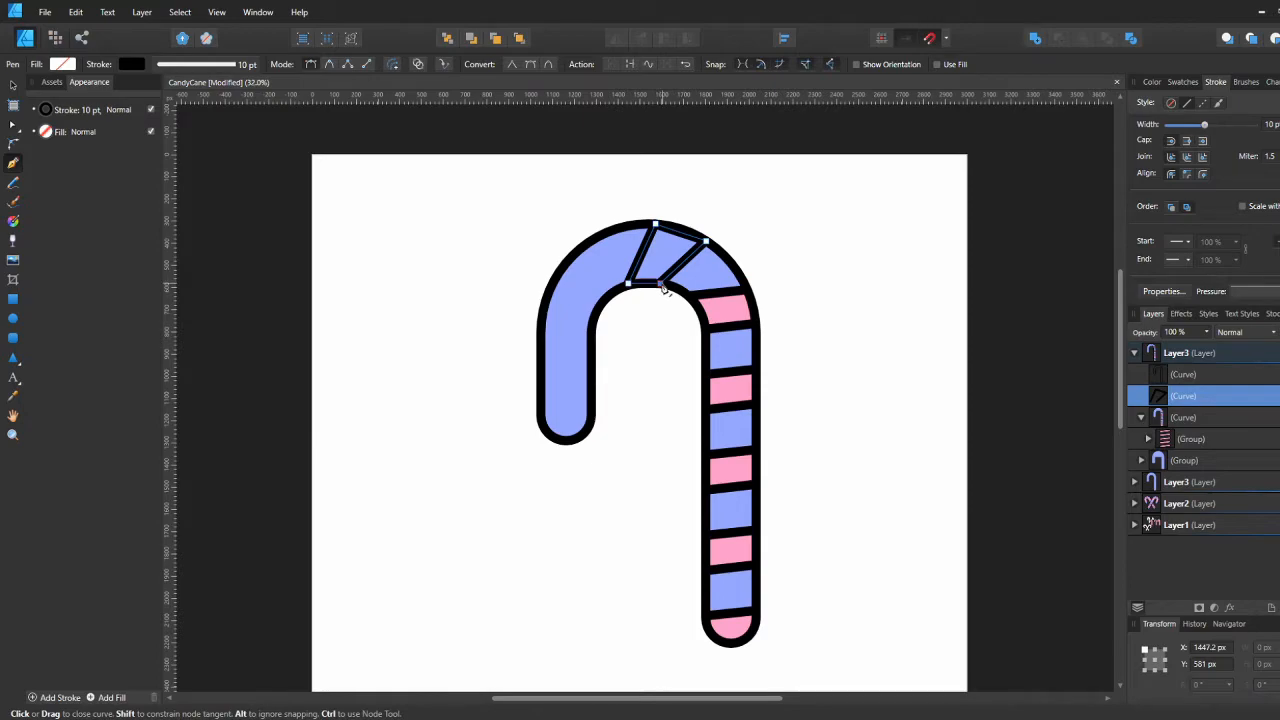
left_click(662, 286)
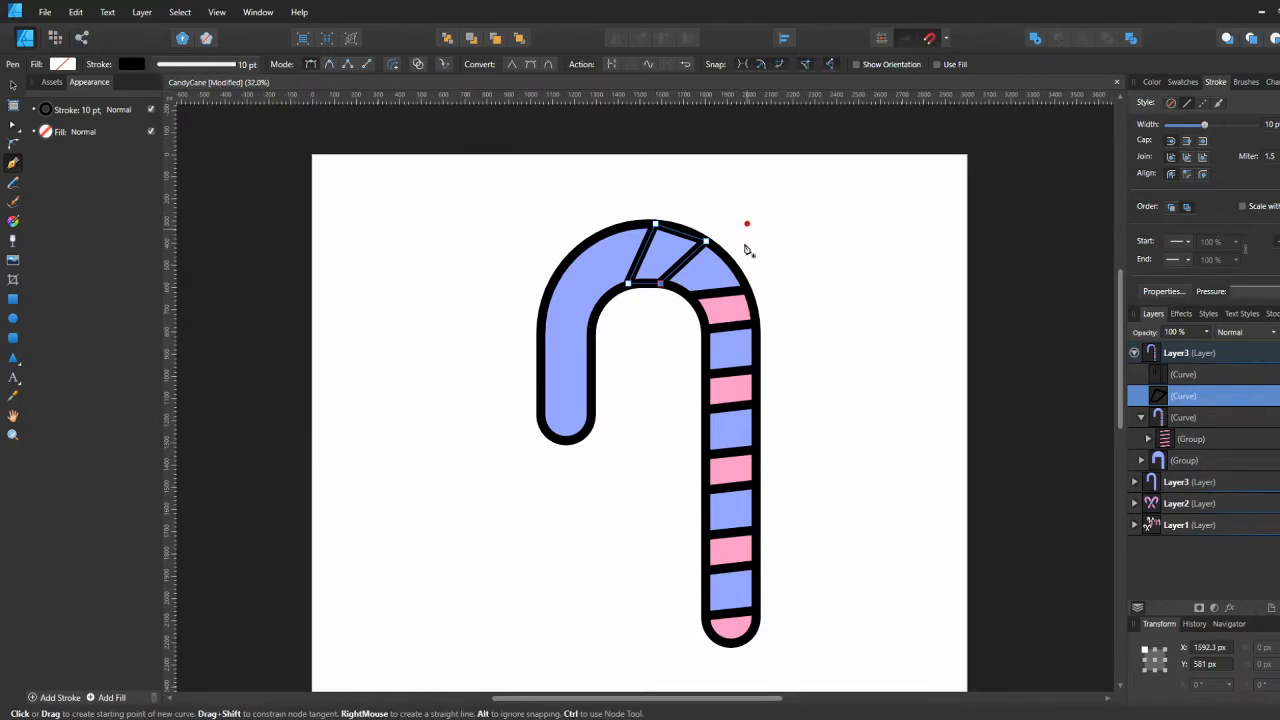
Step: Curve both long sides of the stripe at the top of the bend outward to the upper left
key("a")
left_click_drag(680, 264, 674, 261)
left_click(642, 254)
key("ctrl+z")
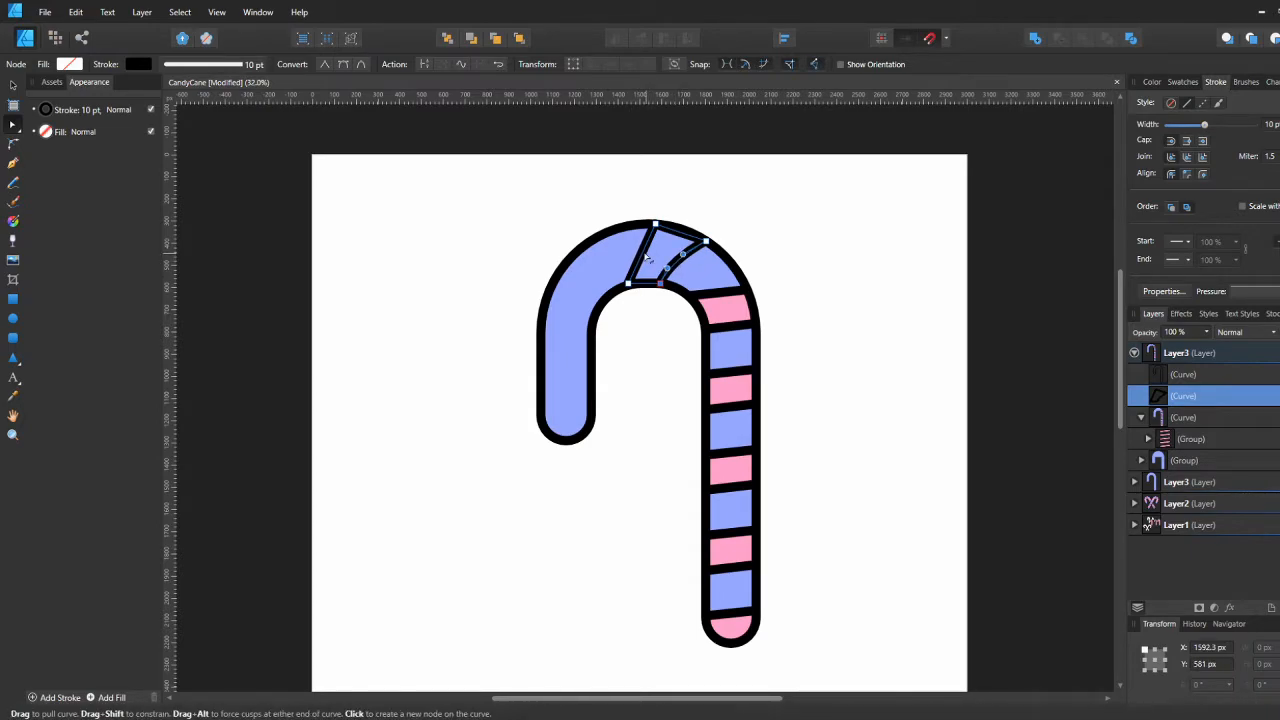
left_click_drag(642, 254, 637, 249)
left_click(637, 249)
key("v")
left_click(668, 312)
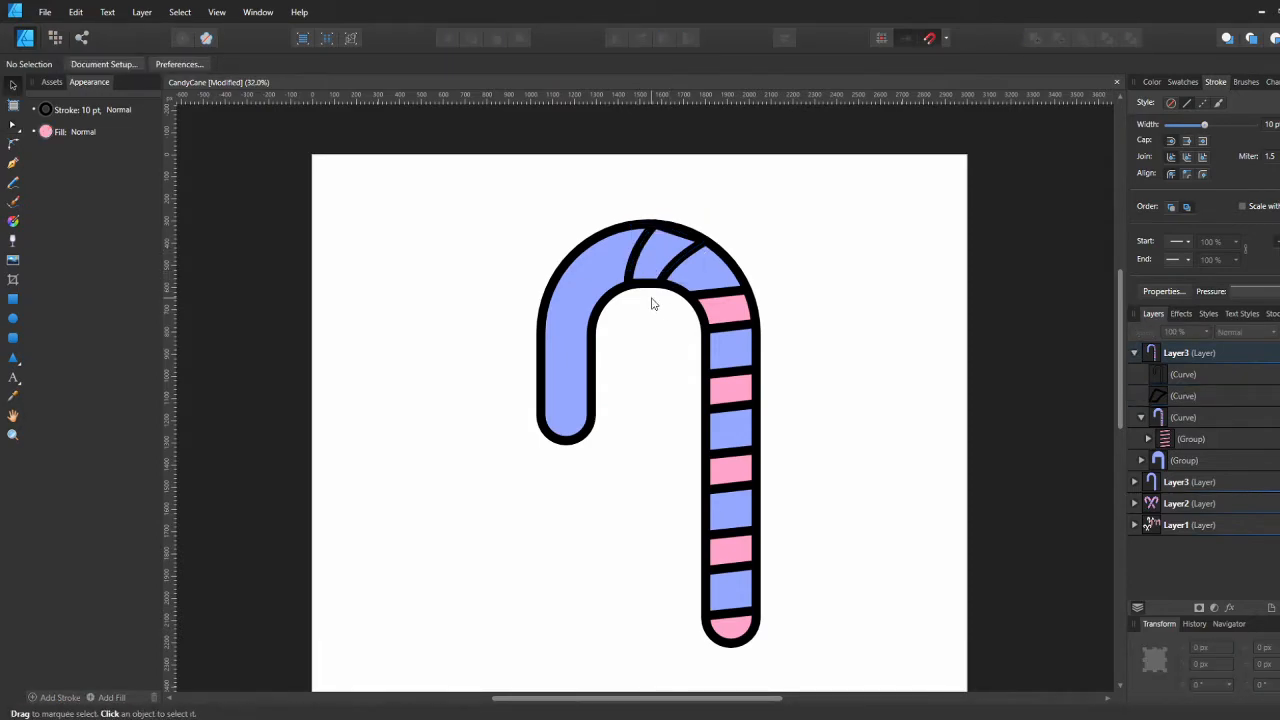
Step: Draw a second closed four-cornered stripe about 228 by 390 px across the bend's left shoulder with the Pen tool
left_click(589, 277)
key("p")
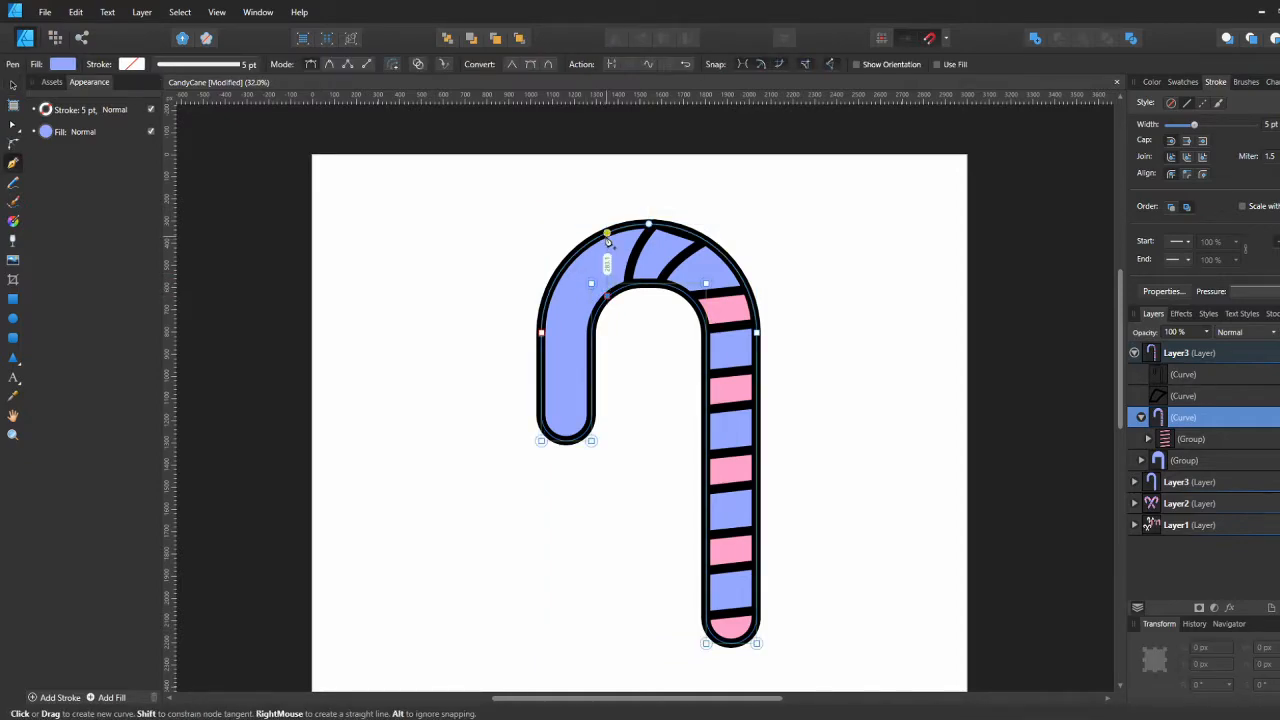
left_click(607, 233)
left_click(557, 274)
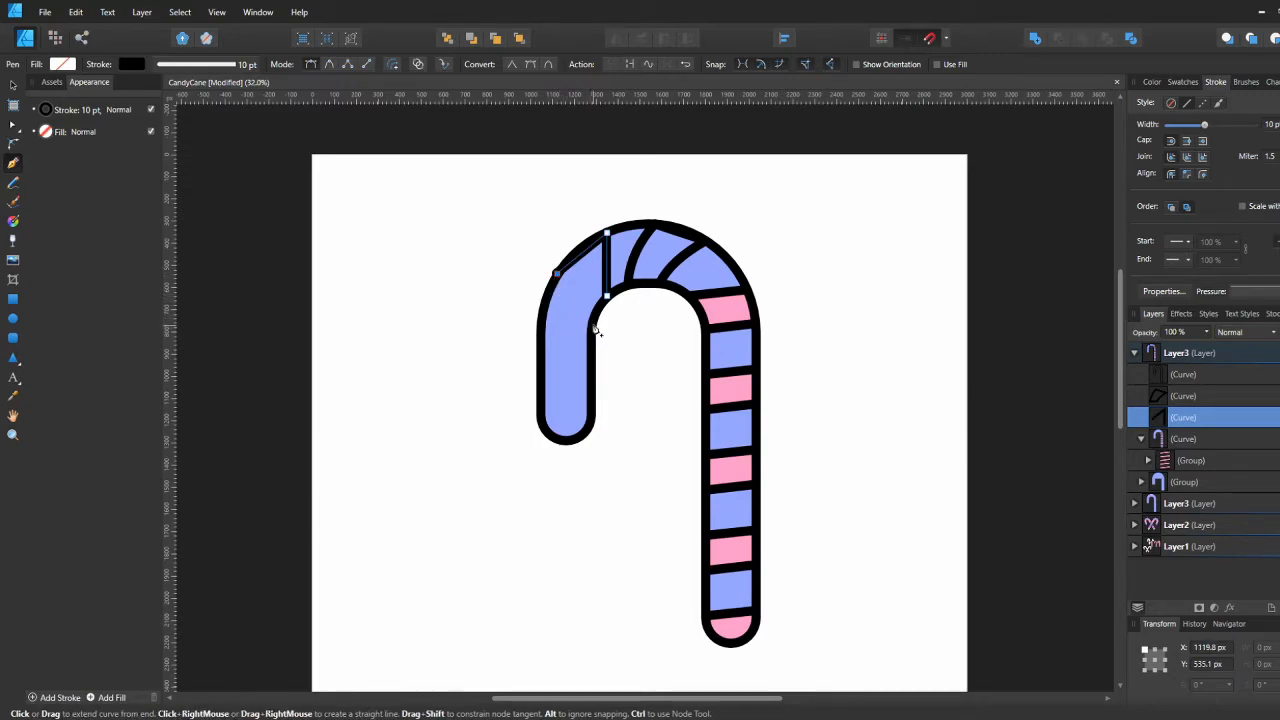
left_click(607, 297)
Step: Bend both long sides of the left shoulder stripe into gentle curves following the cane's twist
key("a")
left_click_drag(573, 297, 598, 253)
left_click(555, 258)
left_click(600, 269)
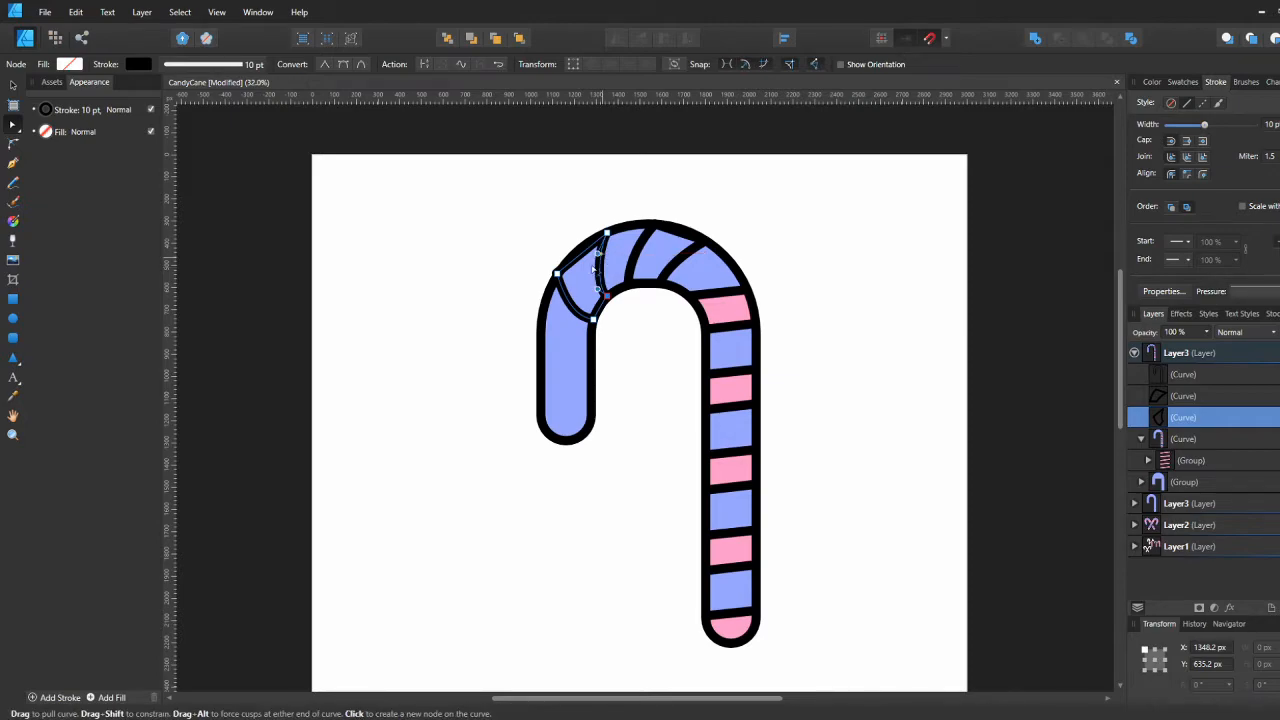
left_click(411, 283)
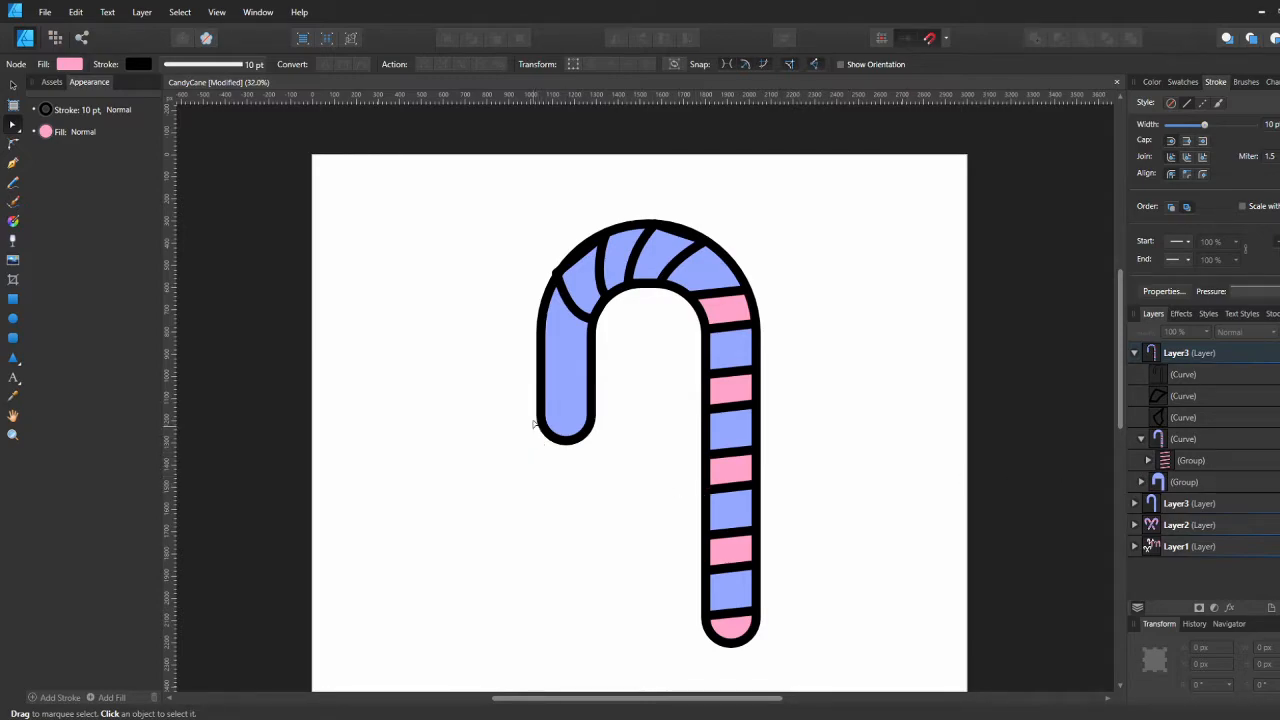
Step: Duplicate the left shoulder stripe and place the copy across the short leg, rotated 45°
left_click(577, 308)
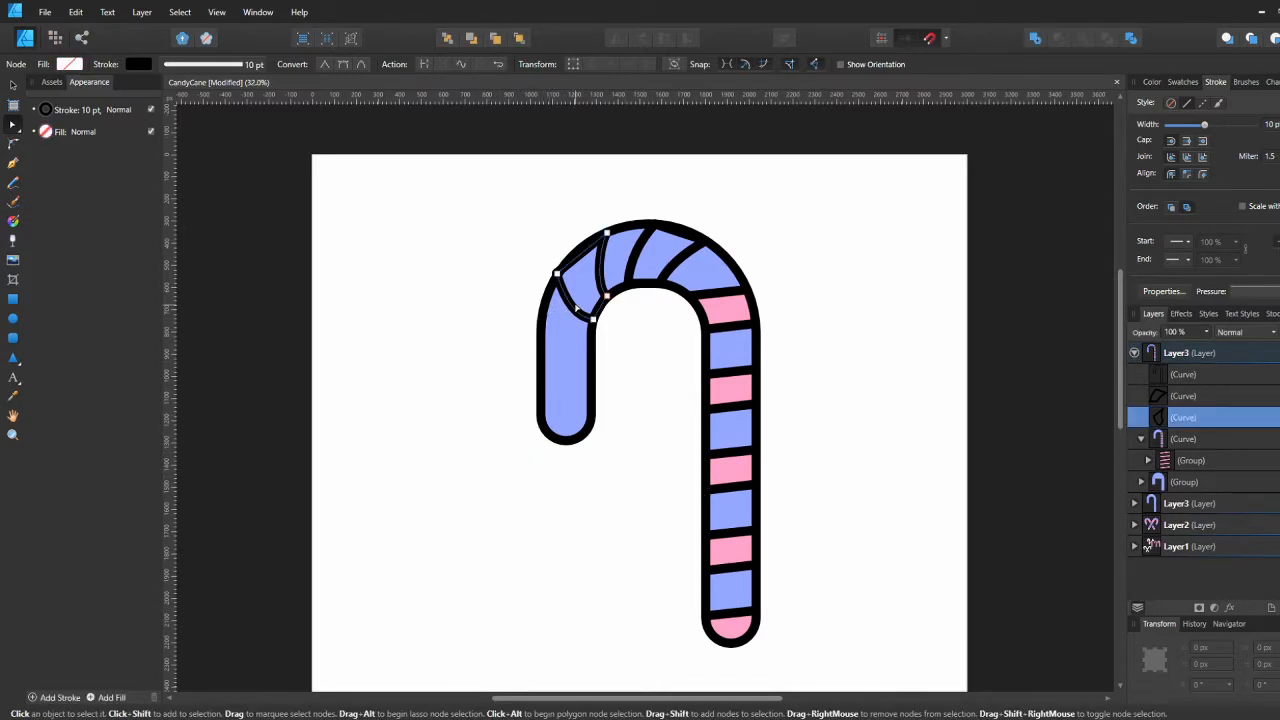
key("ctrl+j")
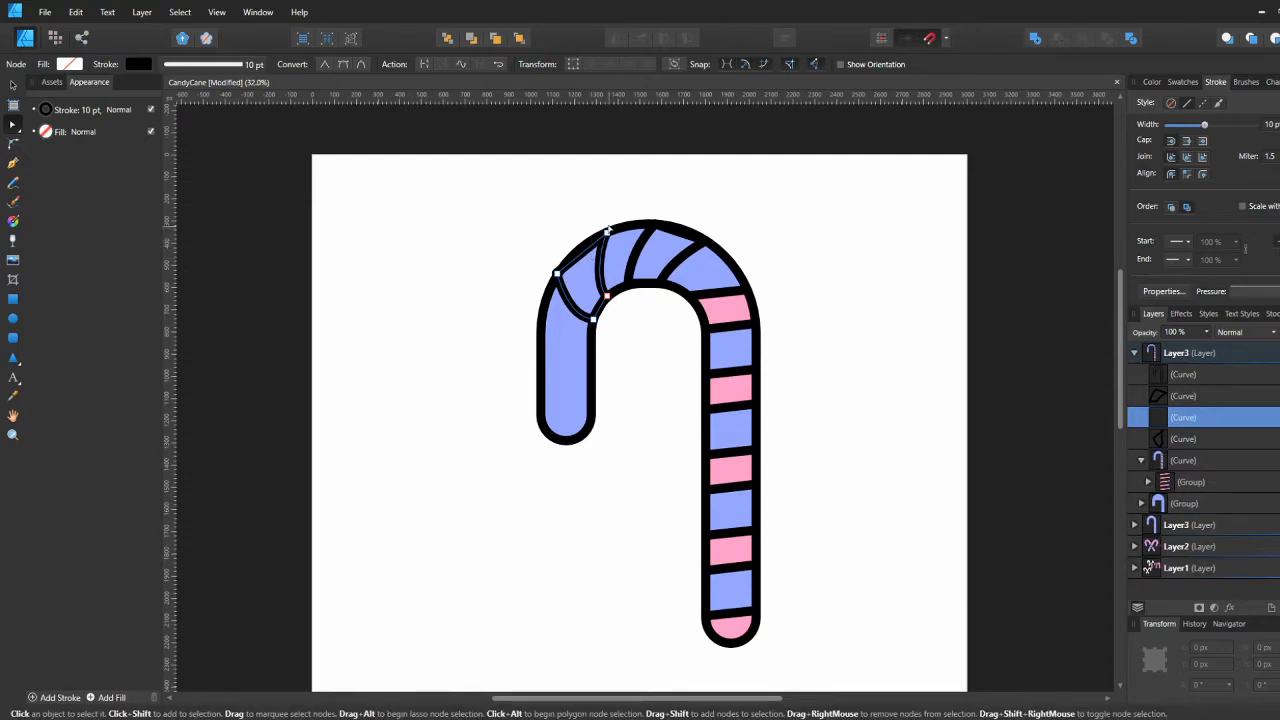
key("v")
left_click_drag(606, 230, 562, 347)
Step: Nudge the short-leg stripe's upper outer node 15 px left to X 1065.4 px
key("a")
left_click(549, 315)
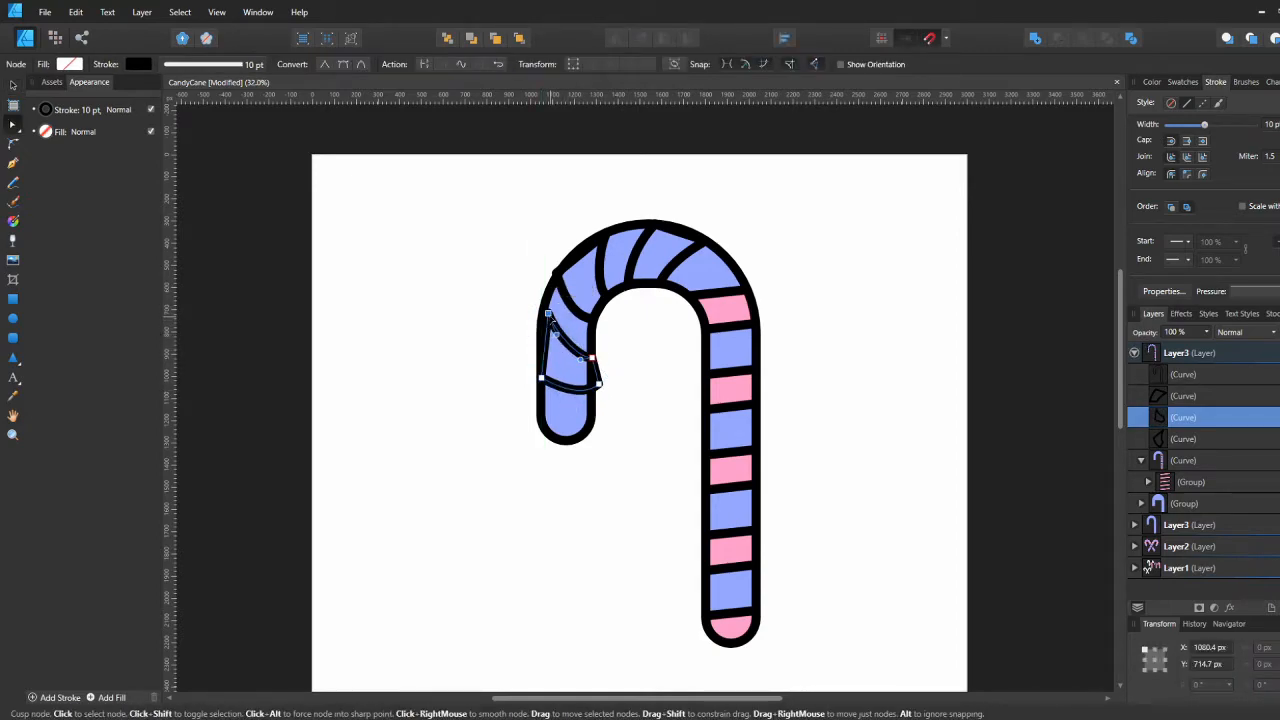
key("Left")
key("Left")
key("Left")
key("Left")
key("Left")
key("Left")
key("Left")
key("Left")
key("Left")
key("Left")
key("Left")
key("Left")
key("Left")
key("Left")
key("Left")
key("Left")
key("Left")
key("Left")
key("Left")
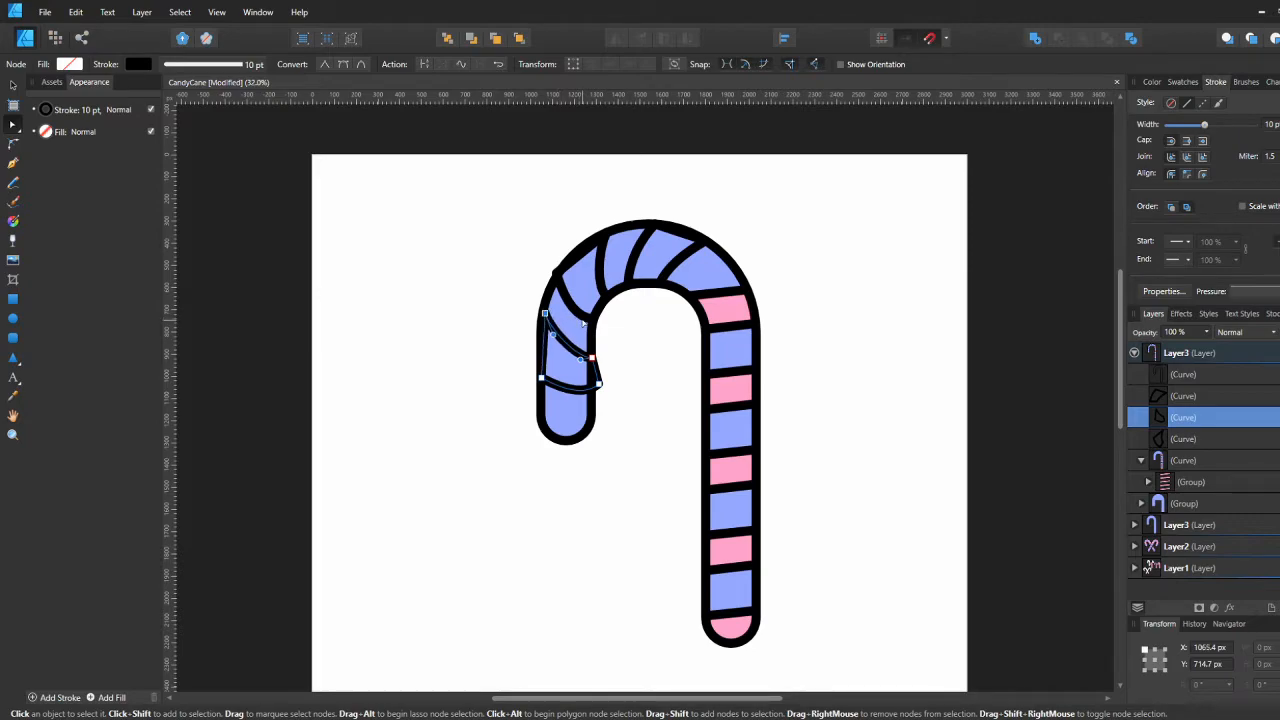
Step: Move the short-leg stripe's two inner nodes together onto the cane's inner edge, at X 1264.9 px and Y 949.3 px
left_click(597, 372)
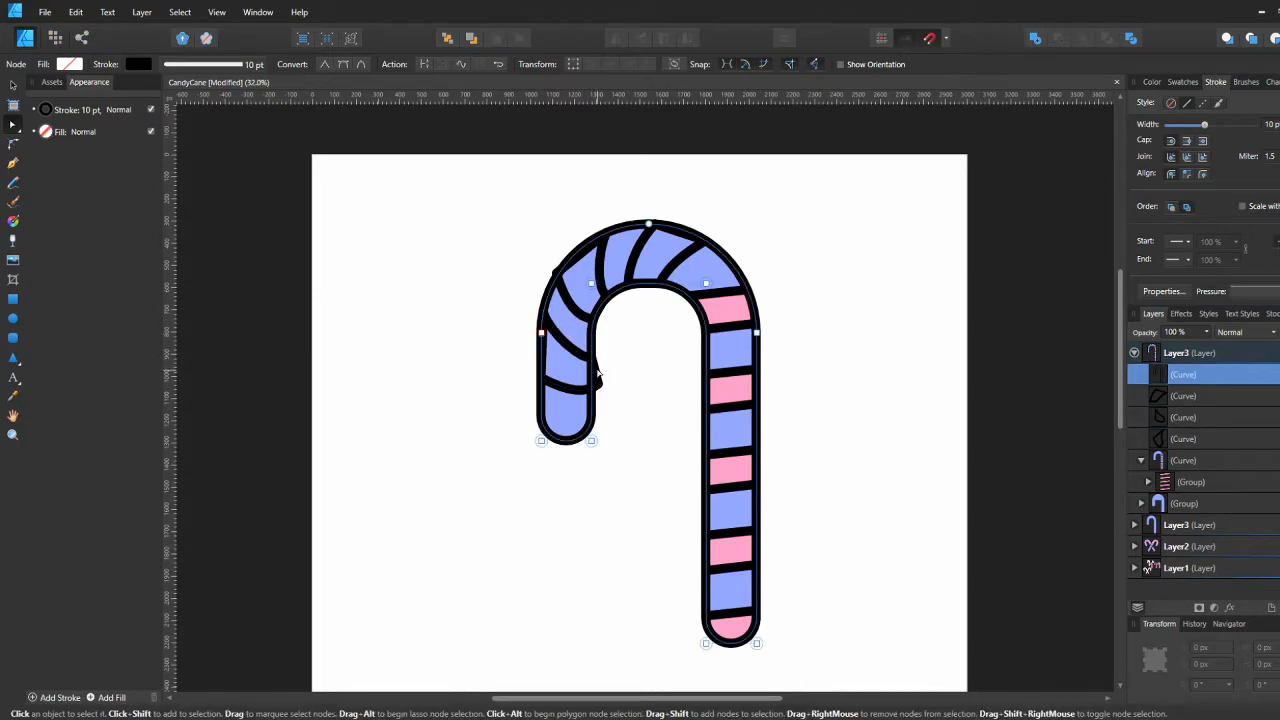
left_click_drag(589, 346, 548, 334)
left_click(600, 384)
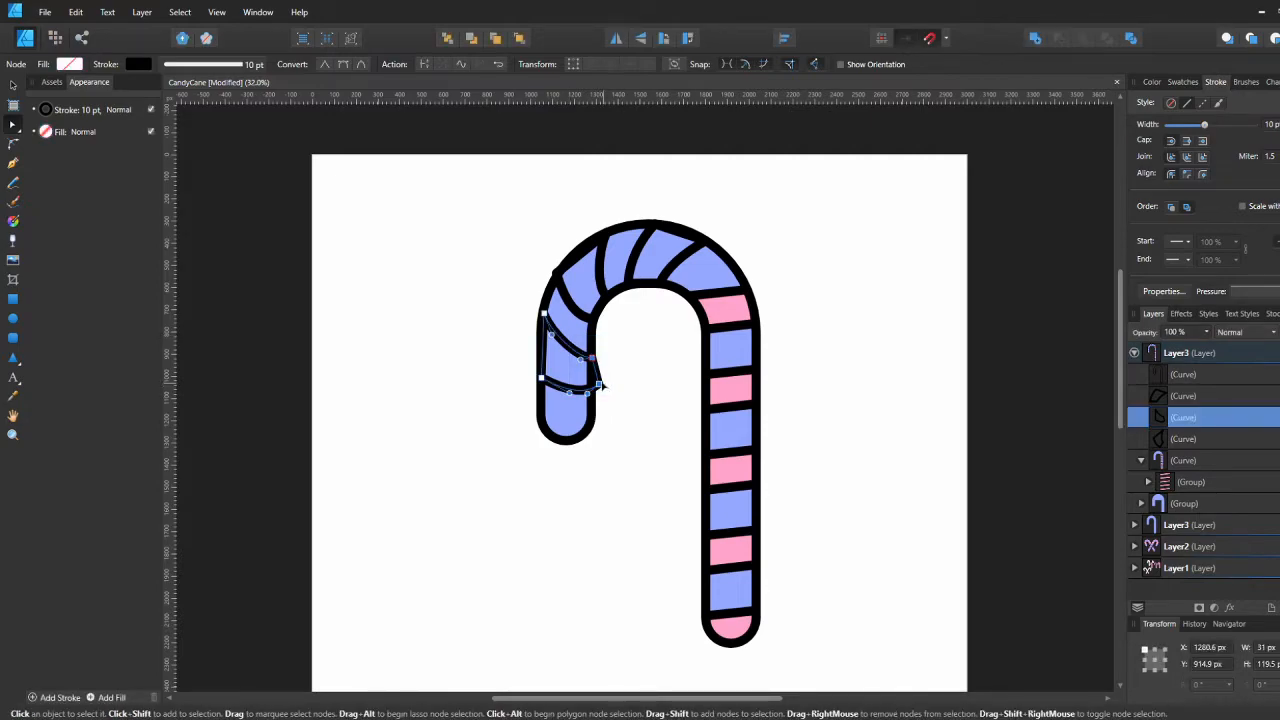
left_click_drag(598, 384, 594, 393)
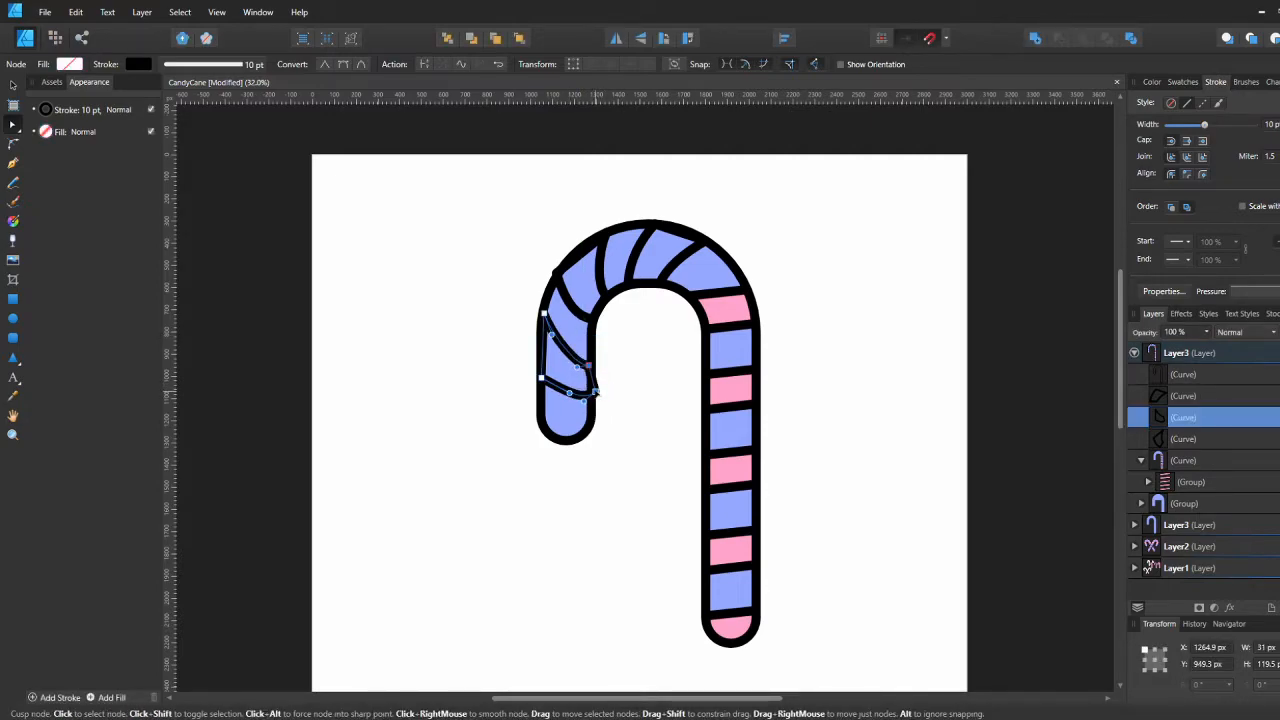
left_click(617, 389)
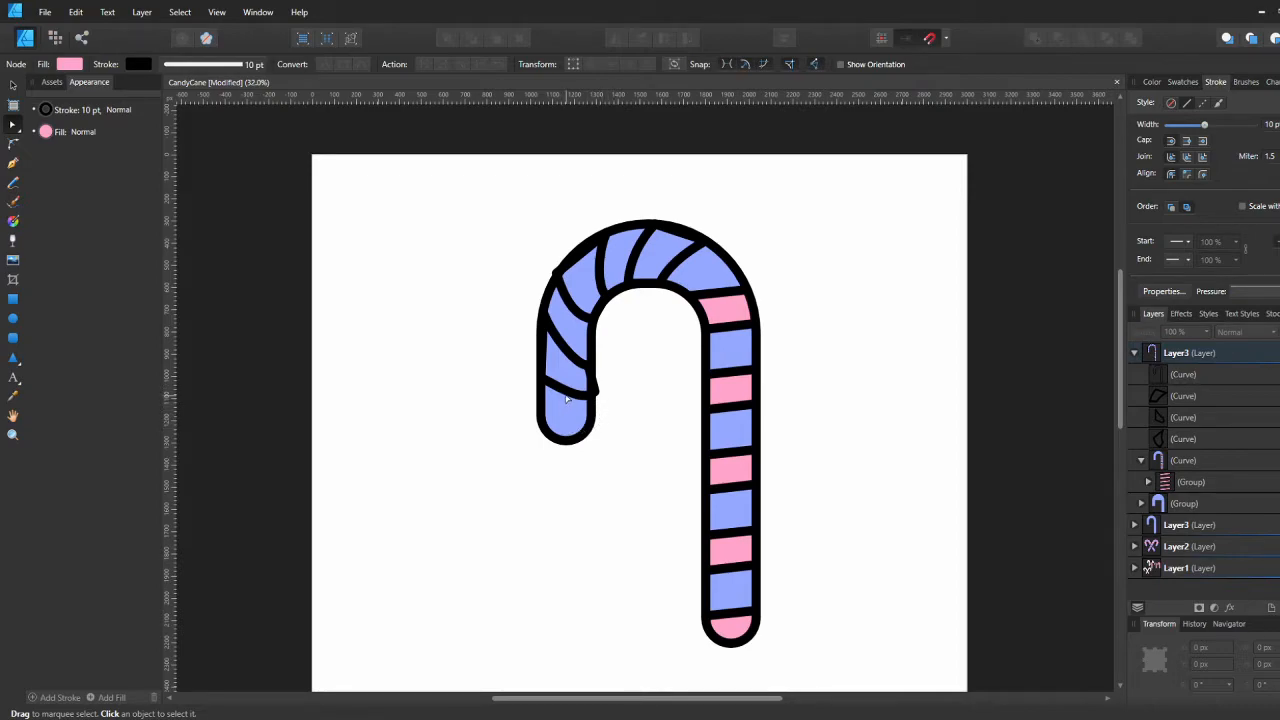
Step: Fill the three curved stripes on the bend and short leg with the recently used pink
key("v")
left_click(566, 395)
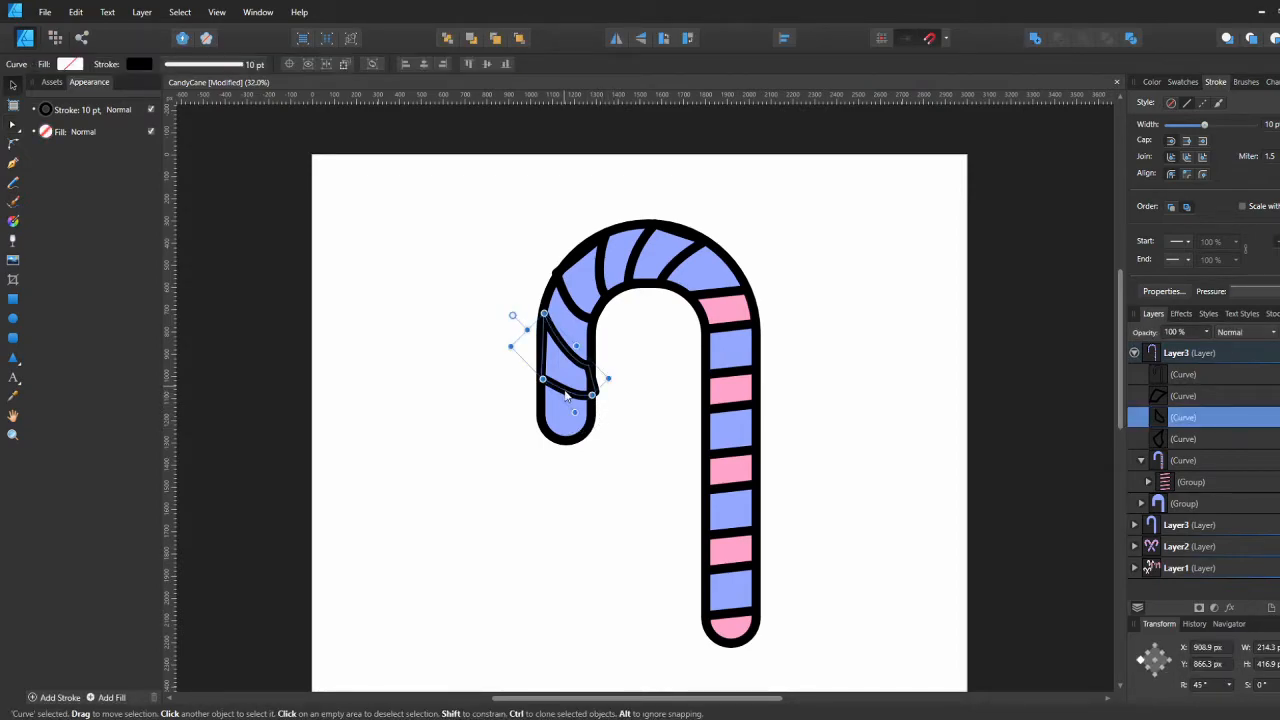
left_click(630, 265, "shift")
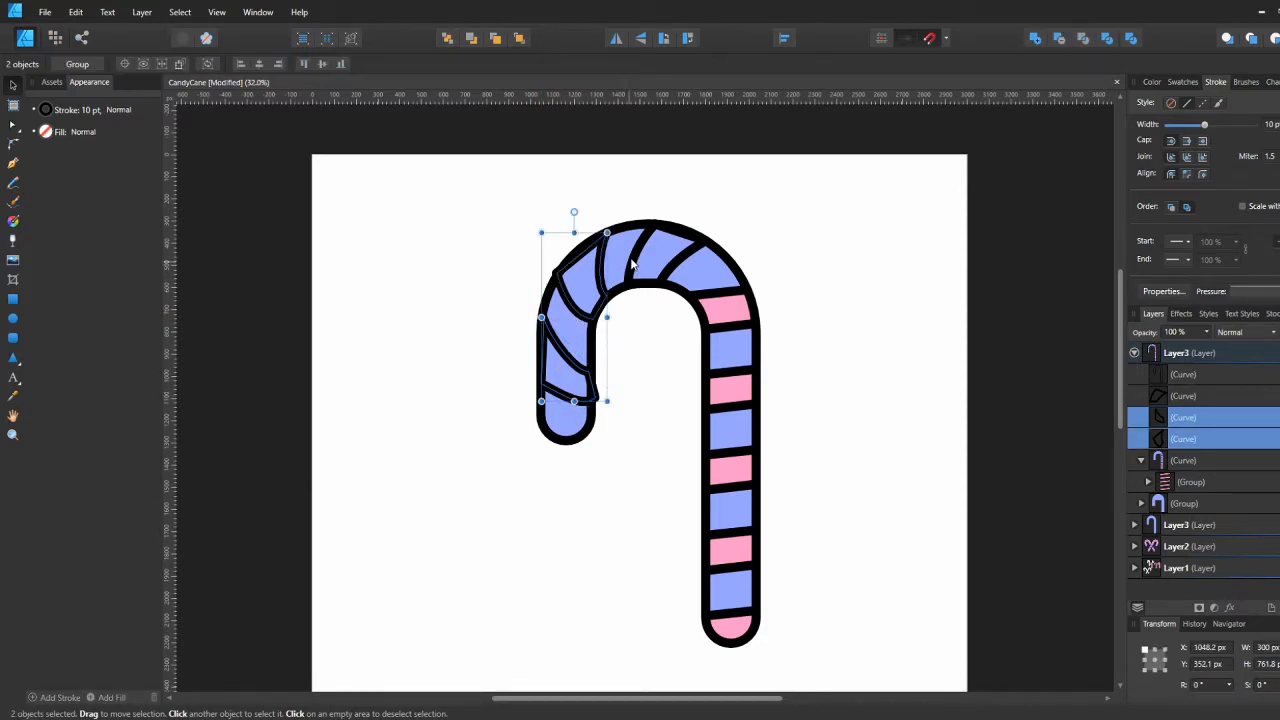
left_click(675, 262, "shift")
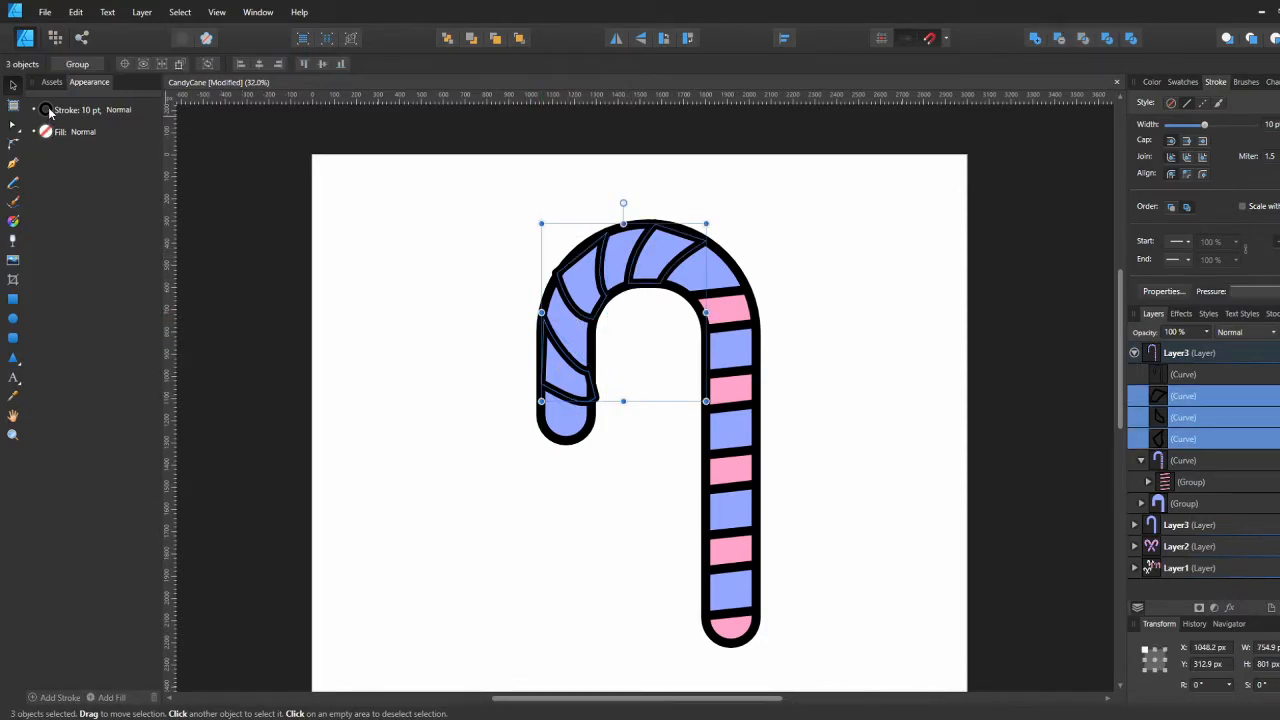
left_click(46, 131)
left_click(47, 133)
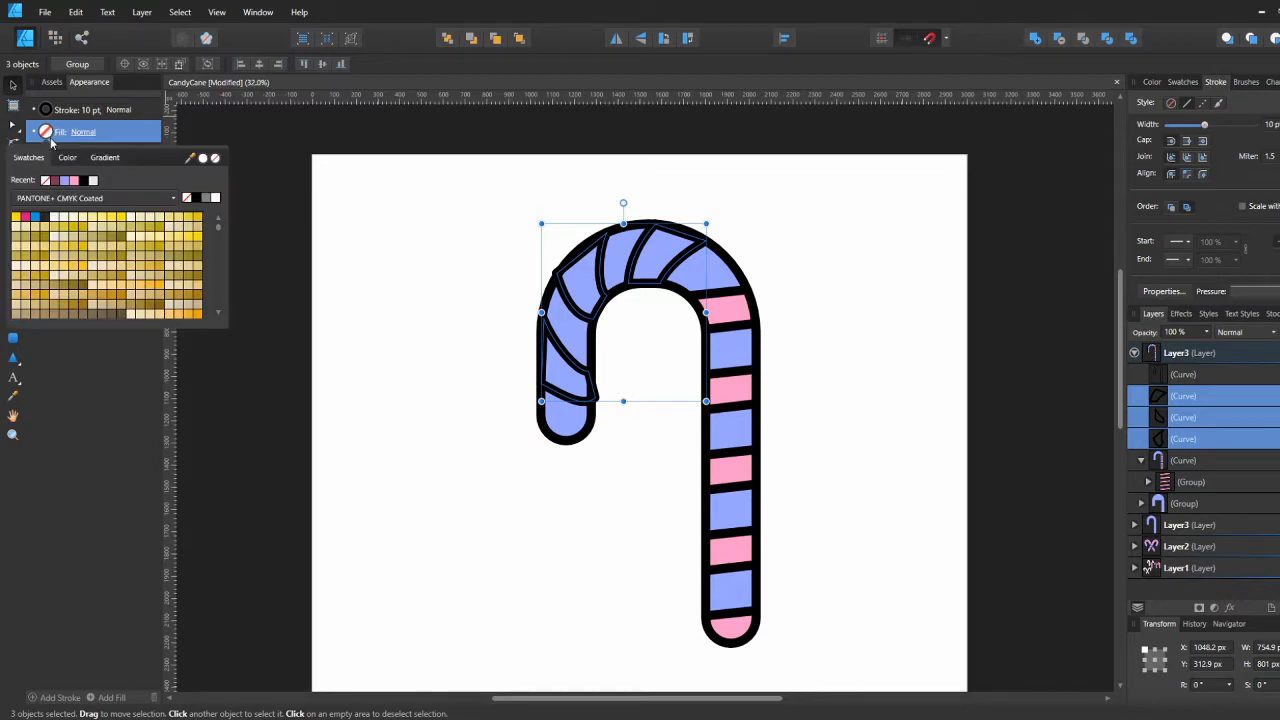
left_click(80, 181)
left_click(518, 460)
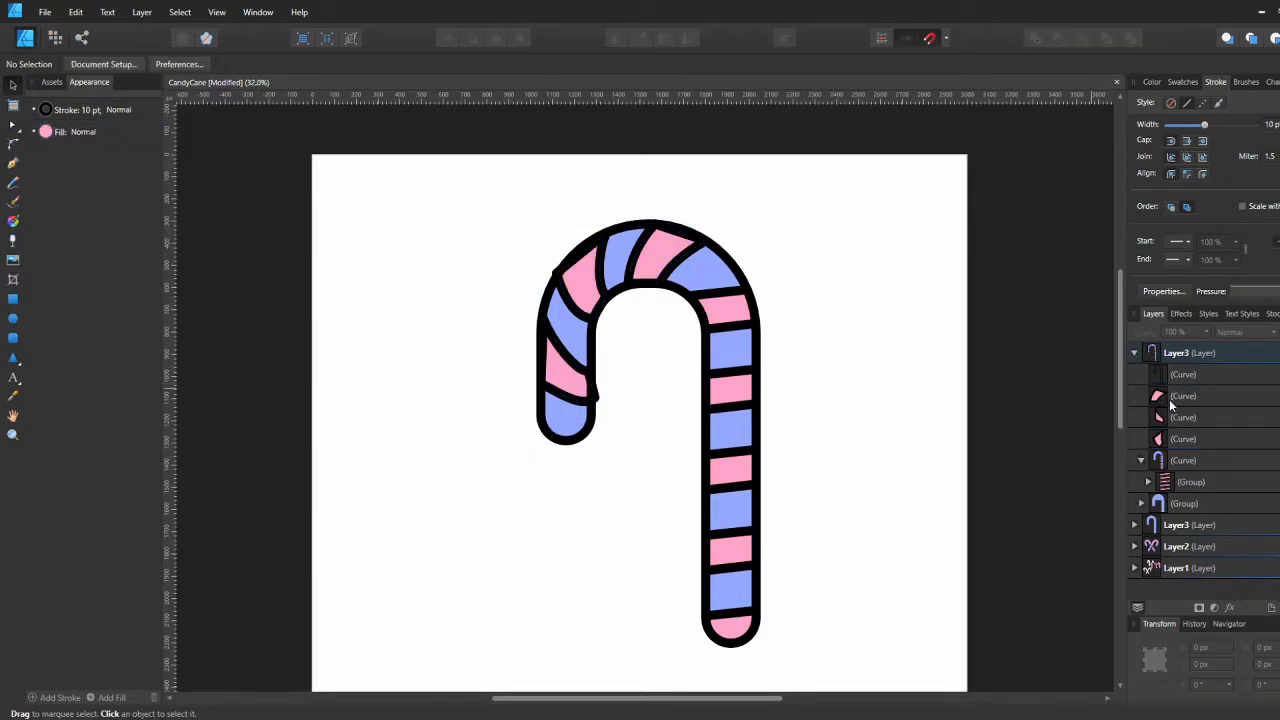
Step: Try to clip the three curved pink stripes inside the cane curve
left_click(565, 295)
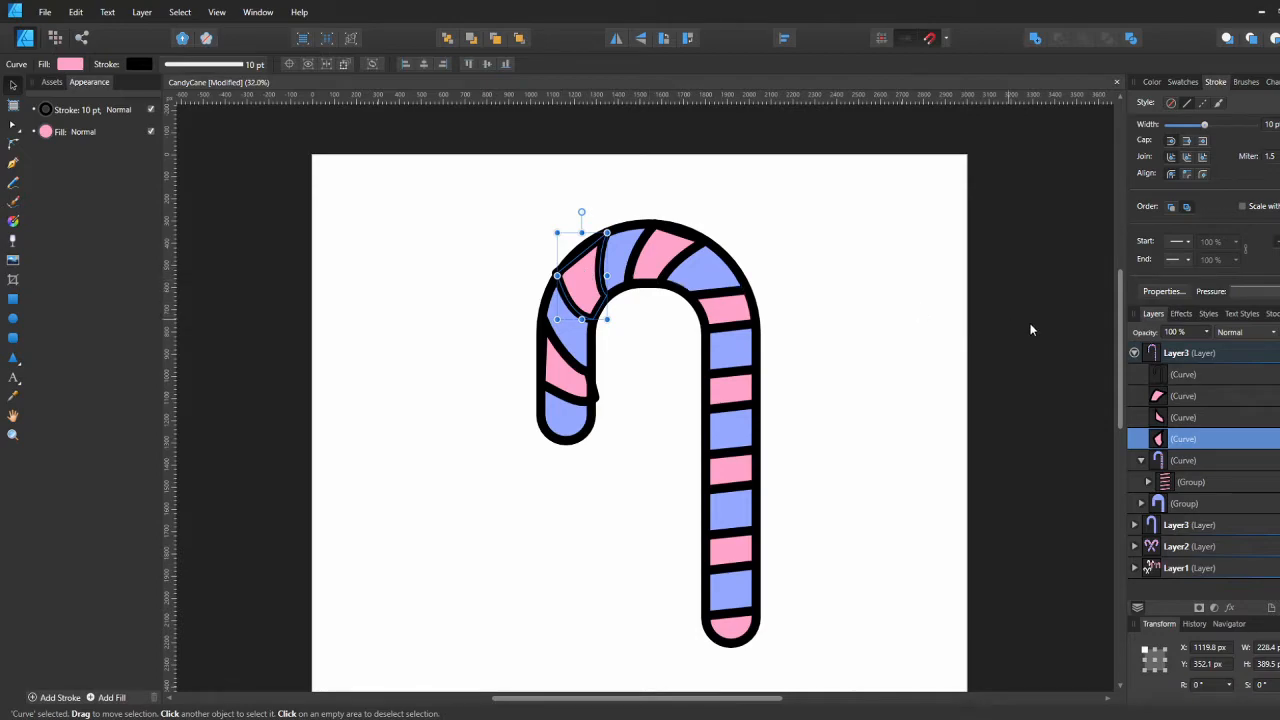
left_click(1197, 399)
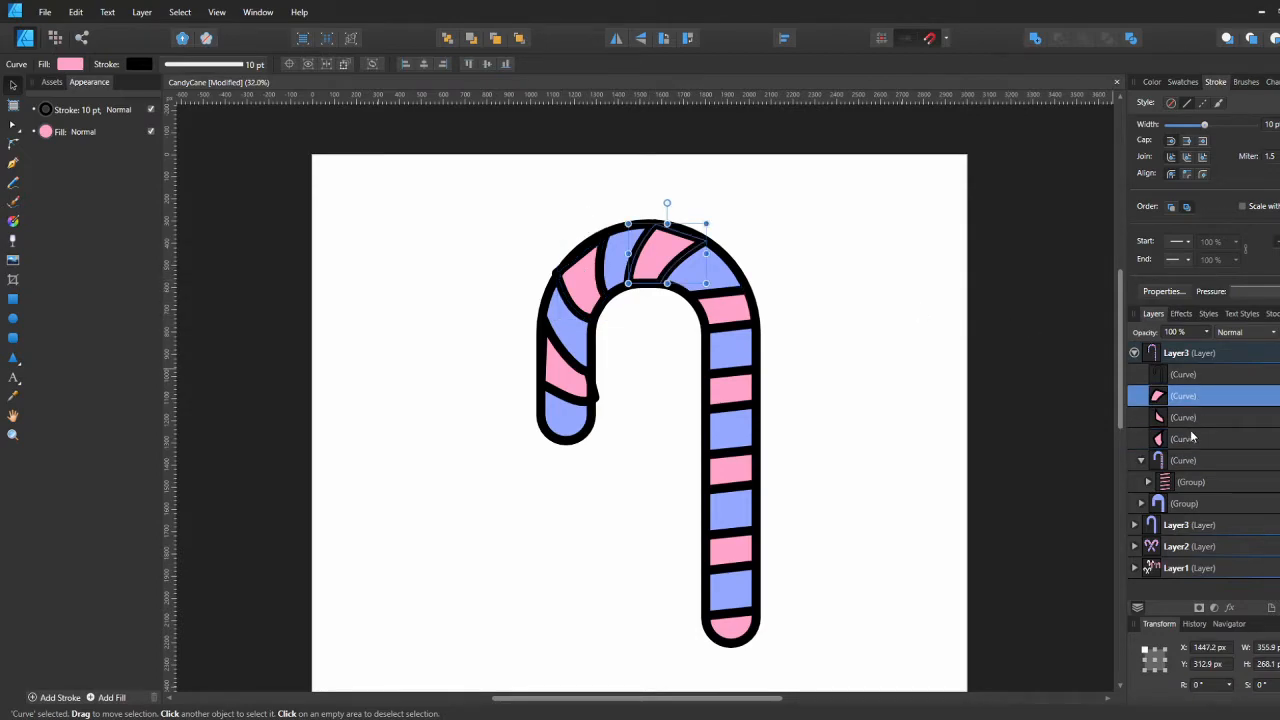
left_click(1191, 437, "shift")
left_click_drag(1189, 405, 1177, 466)
left_click(817, 259)
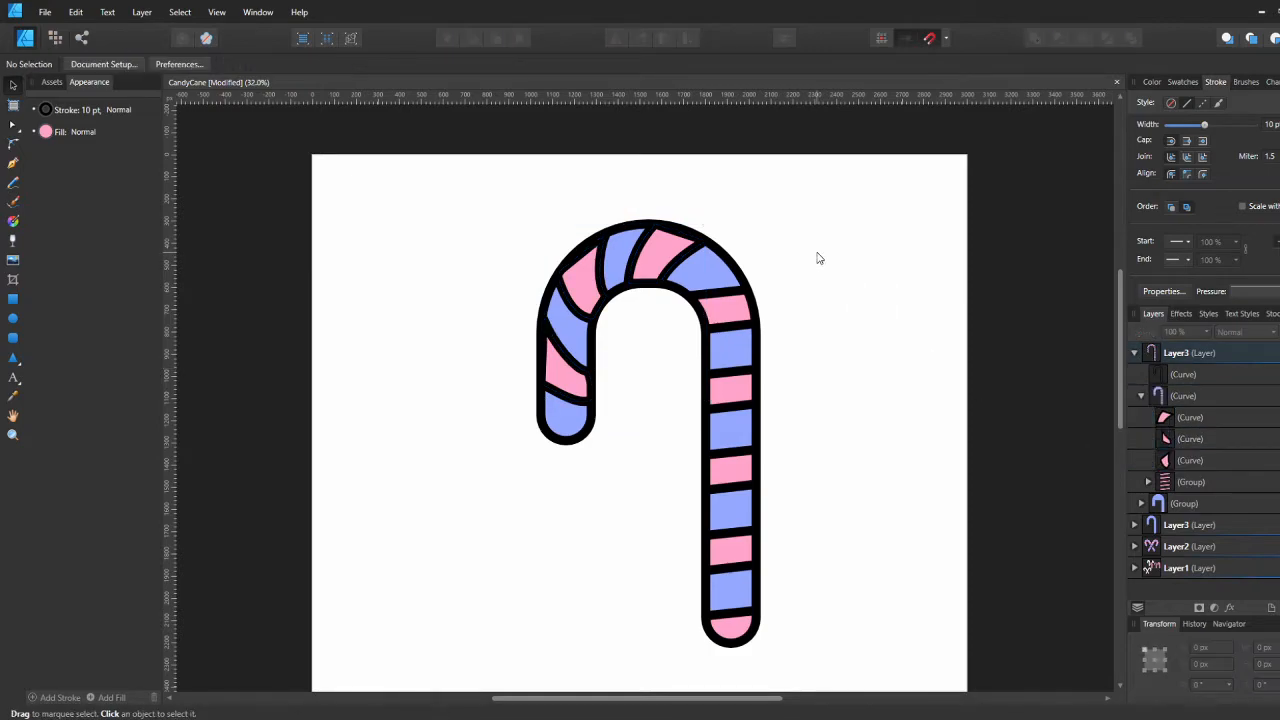
key("ctrl+z")
key("ctrl+z")
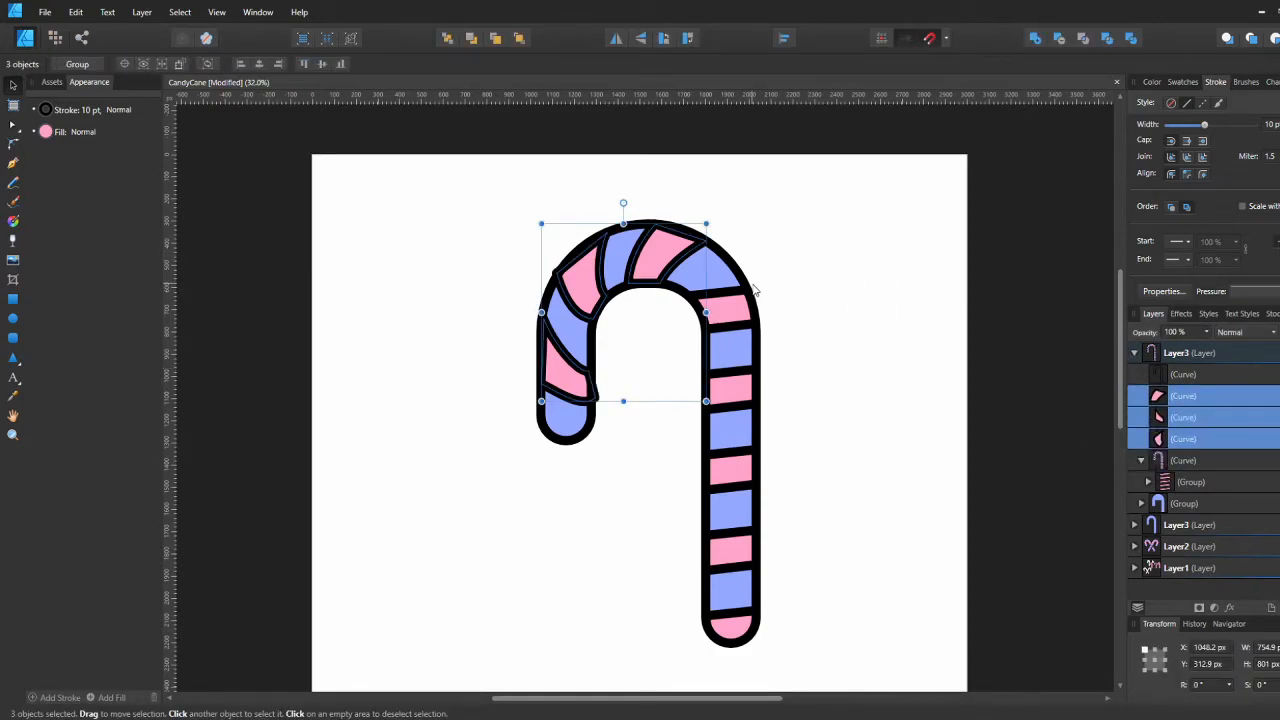
left_click(603, 219)
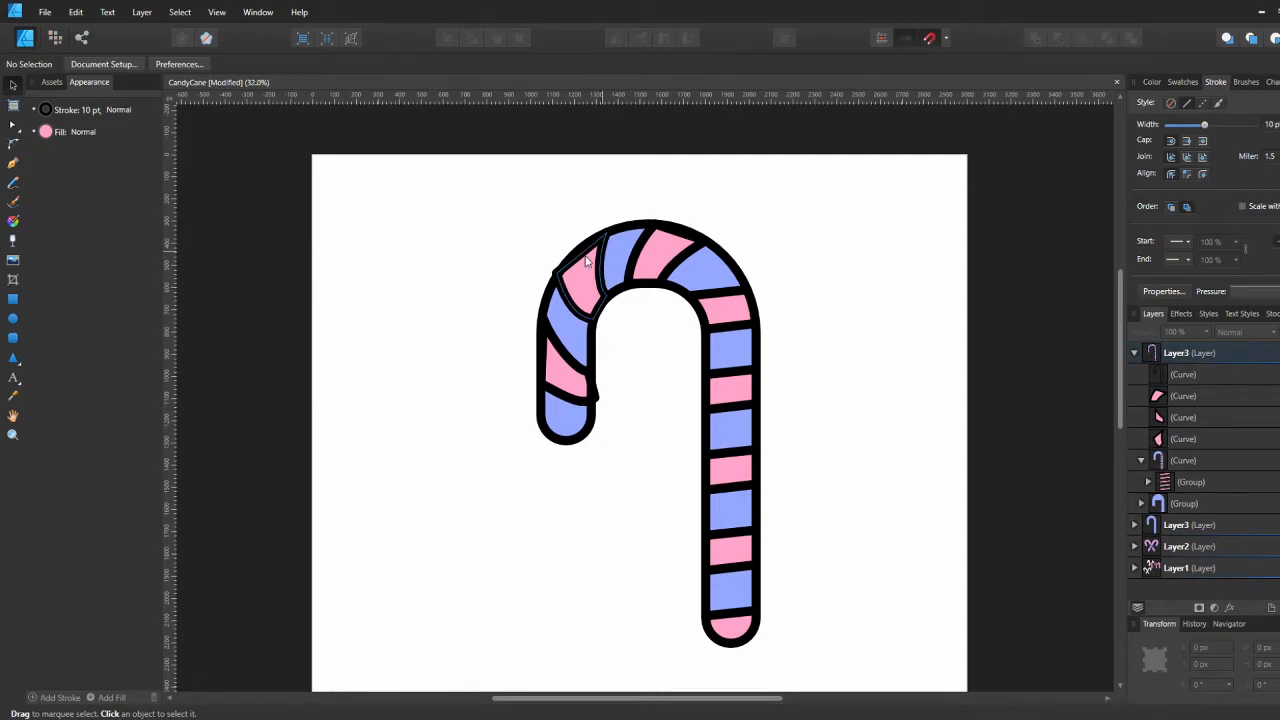
Step: Bow the left shoulder stripe's outer edge along the cane and move its lower outer node to X 1123.9 px, Y 556.6 px
left_click(575, 271)
scroll(573, 276, "up", 6)
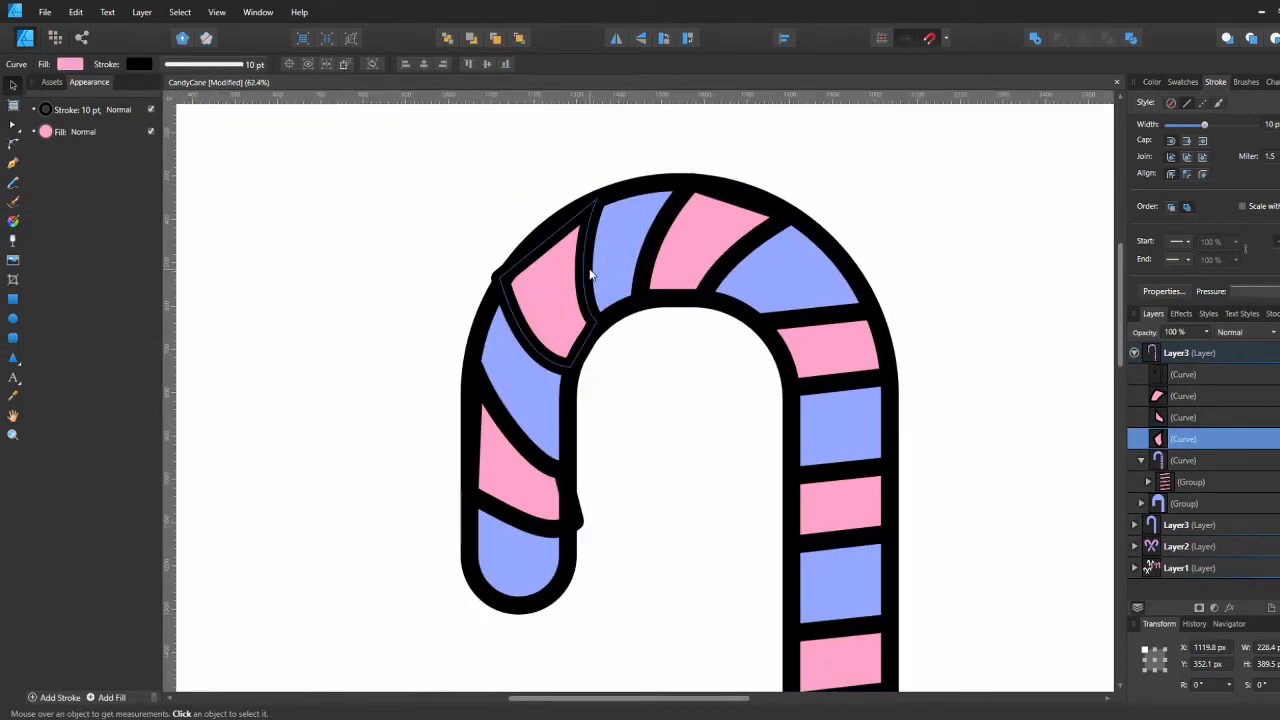
scroll(508, 267, "up", 2)
key("a")
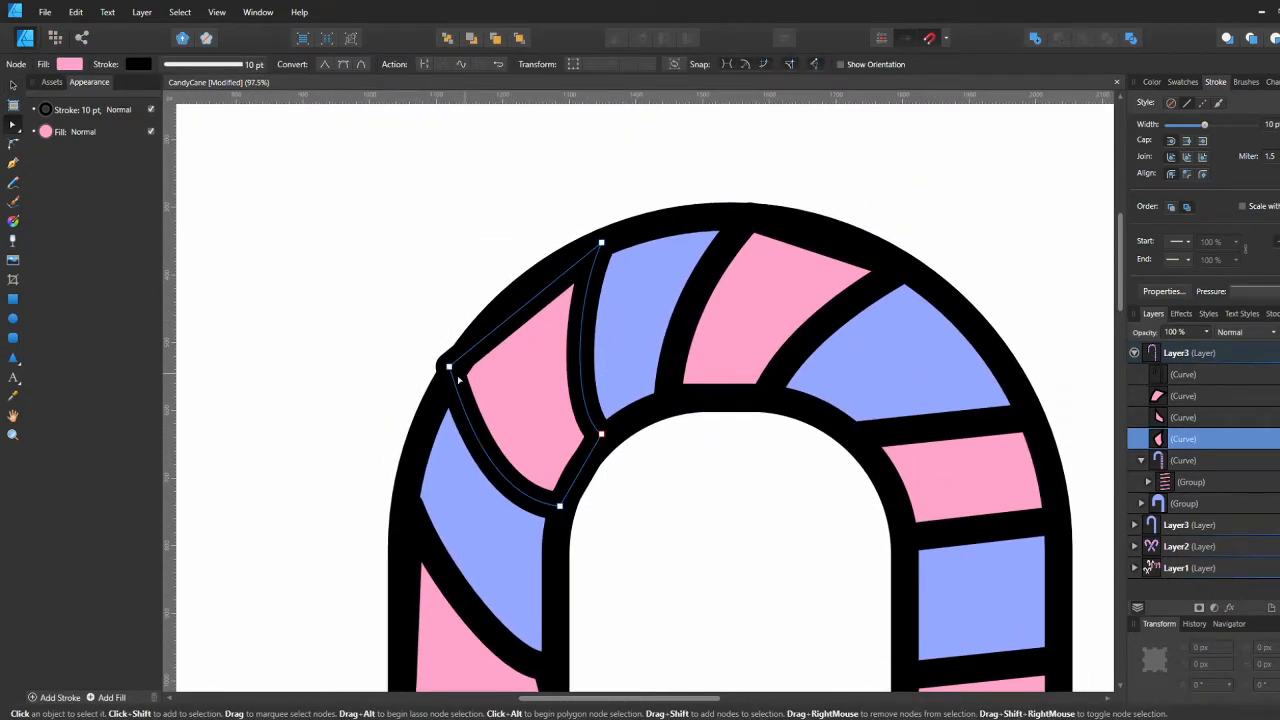
left_click_drag(525, 308, 518, 297)
left_click_drag(449, 366, 452, 381)
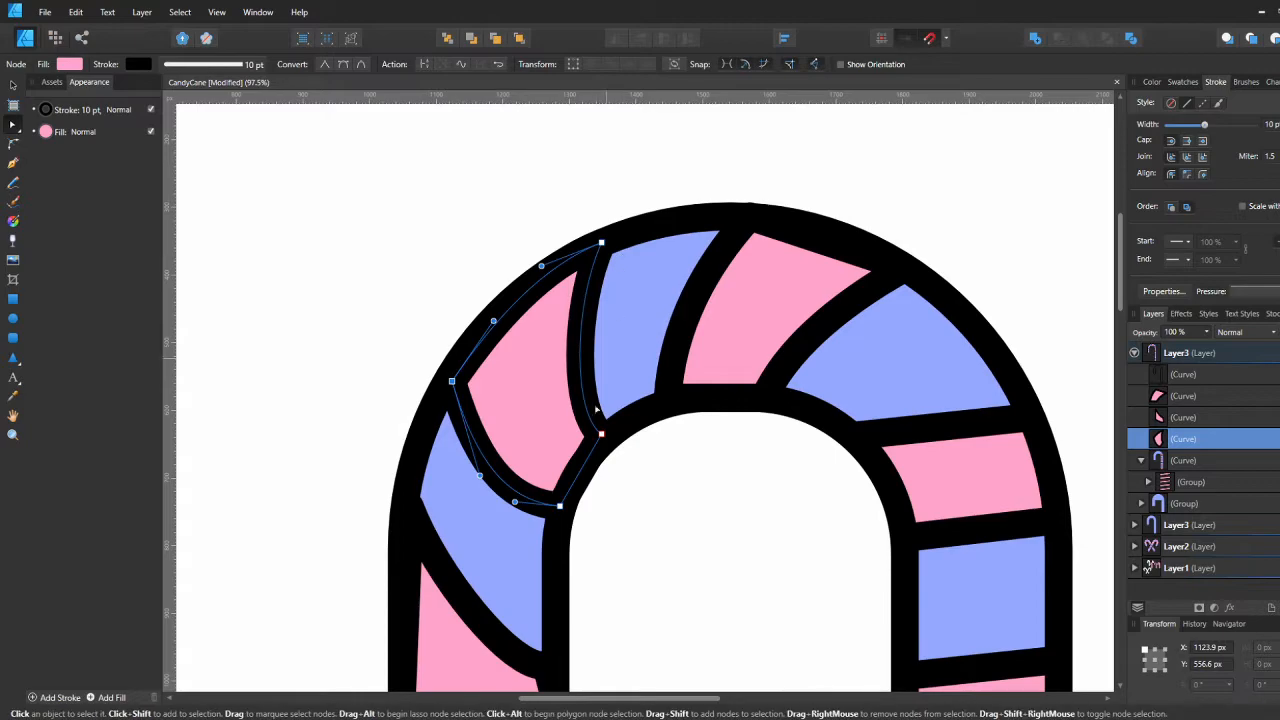
Step: Move the top stripe's upper-left node to X 1542.7 px, Y 325.2 px and bow its outer edge along the cane's curve
left_click(810, 255)
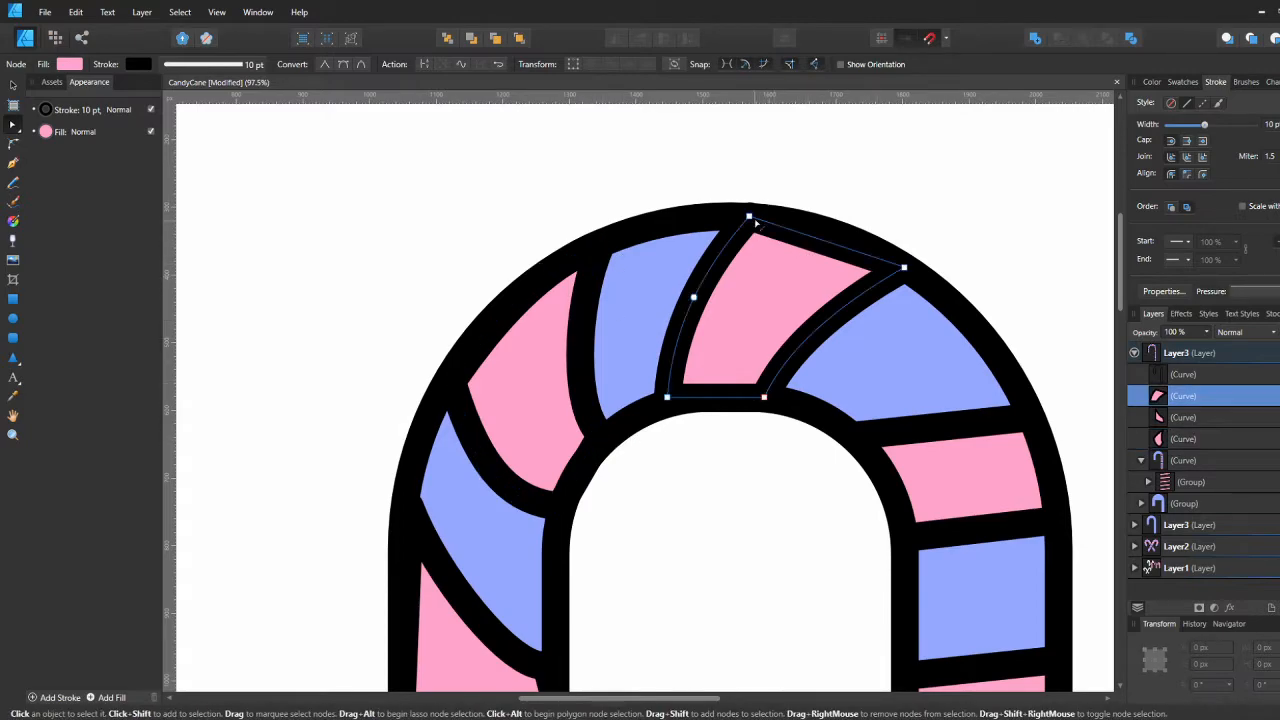
left_click_drag(751, 216, 737, 225)
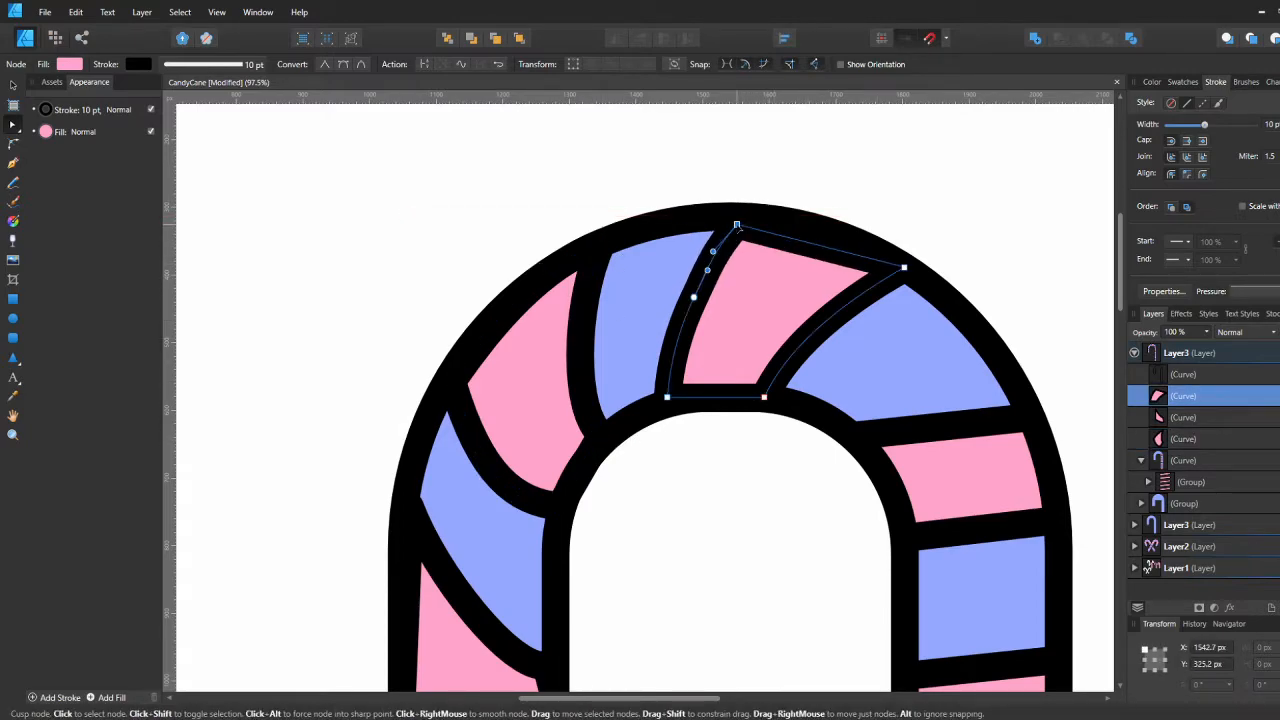
left_click_drag(820, 247, 807, 228)
left_click(807, 228)
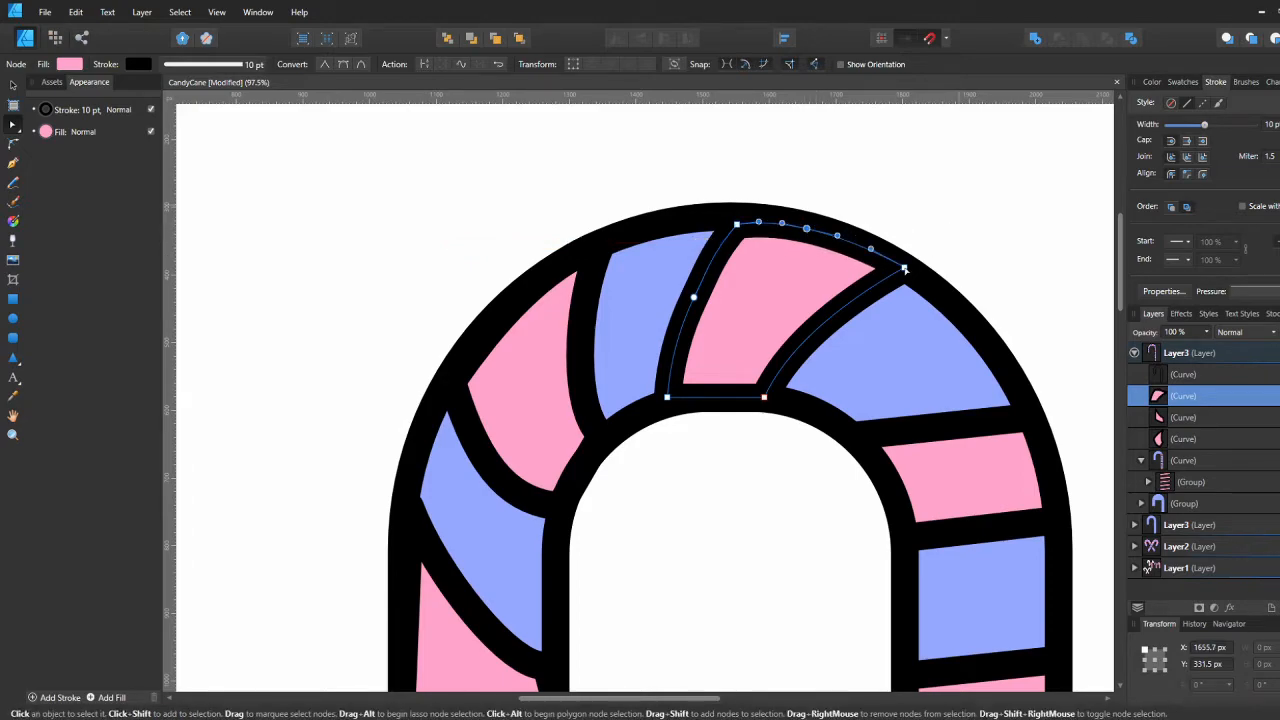
key("Escape")
Step: Nudge the top stripe's two inner nodes upward, the left one to Y 576 px and the right one to Y 575 px
scroll(837, 340, "down", 2)
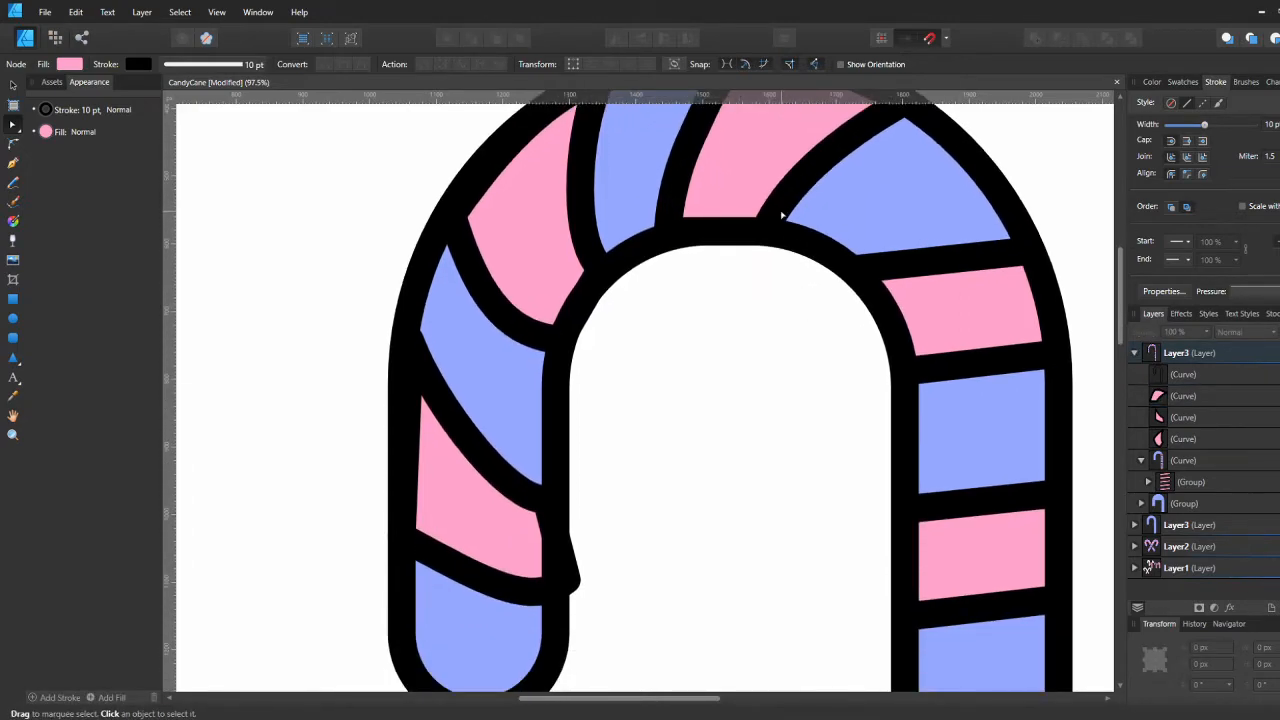
left_click(782, 215)
left_click(764, 230)
key("Up")
key("Up")
key("Up")
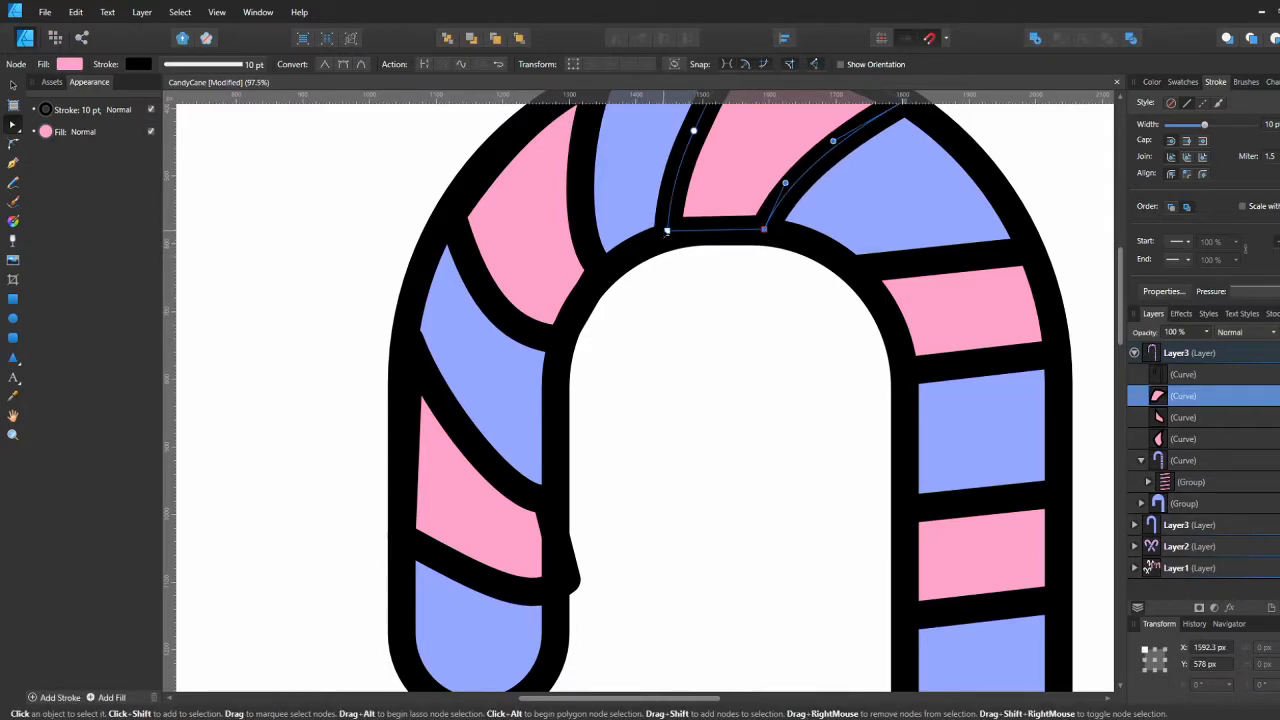
left_click(667, 231)
key("Up")
key("Up")
key("Up")
left_click(764, 229)
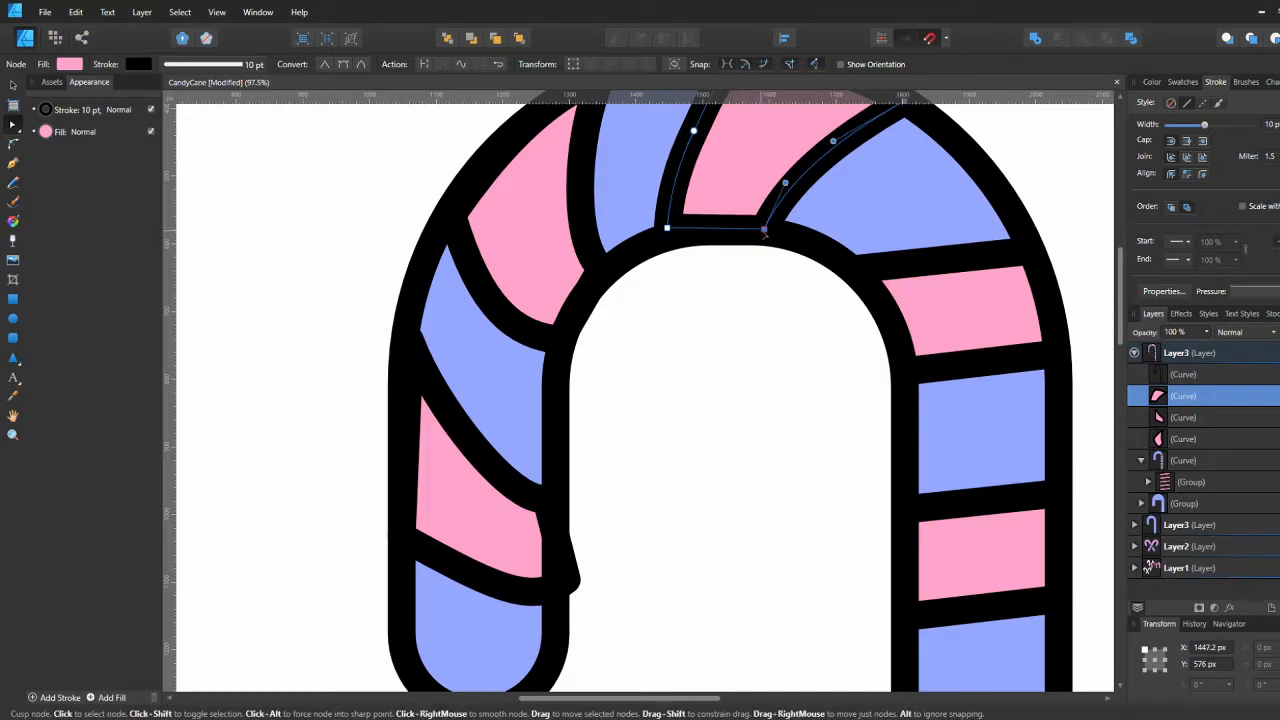
Step: Align the short-leg stripe's two inner nodes vertically on the cane's inner outline and set its upper outer node at X 1056.4 px, Y 741.6 px
scroll(600, 447, "down", 2)
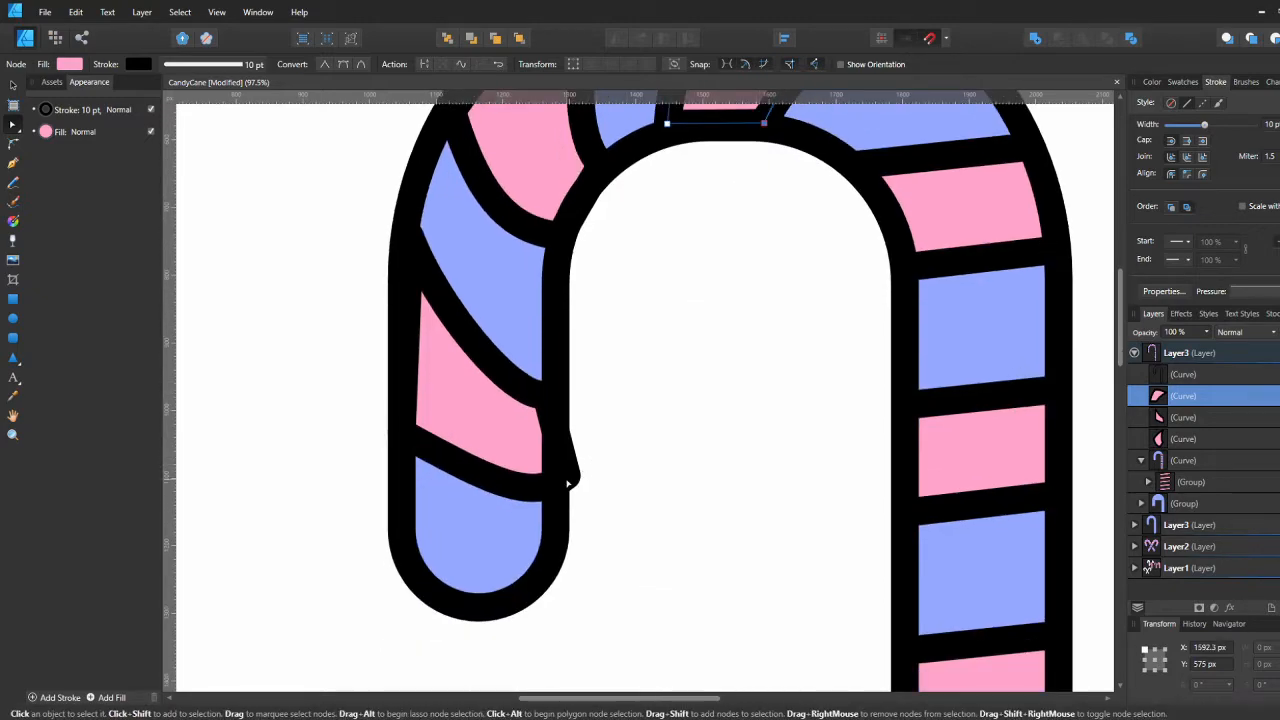
left_click(572, 481)
left_click(570, 481)
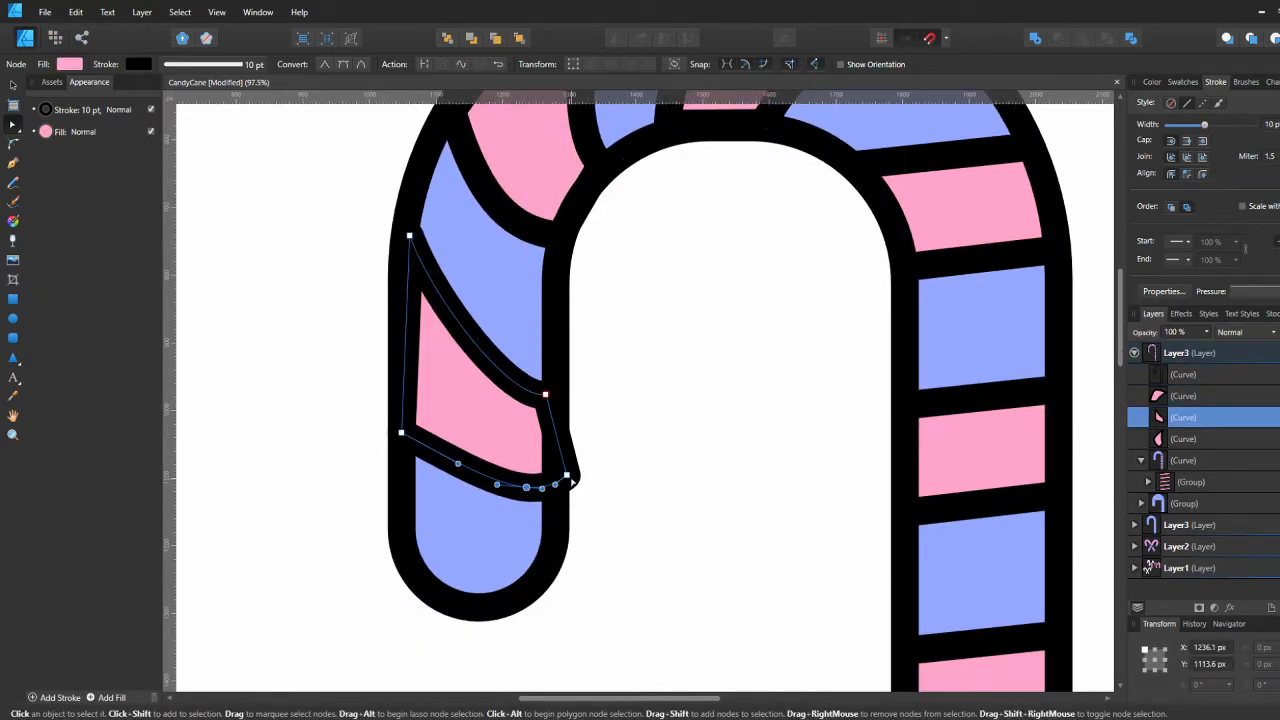
mouse_move(568, 478)
left_mouse_down()
mouse_move(553, 488)
mouse_move(567, 477)
mouse_move(545, 482)
mouse_move(546, 470)
mouse_move(553, 483)
left_mouse_up()
left_click_drag(484, 322, 498, 338)
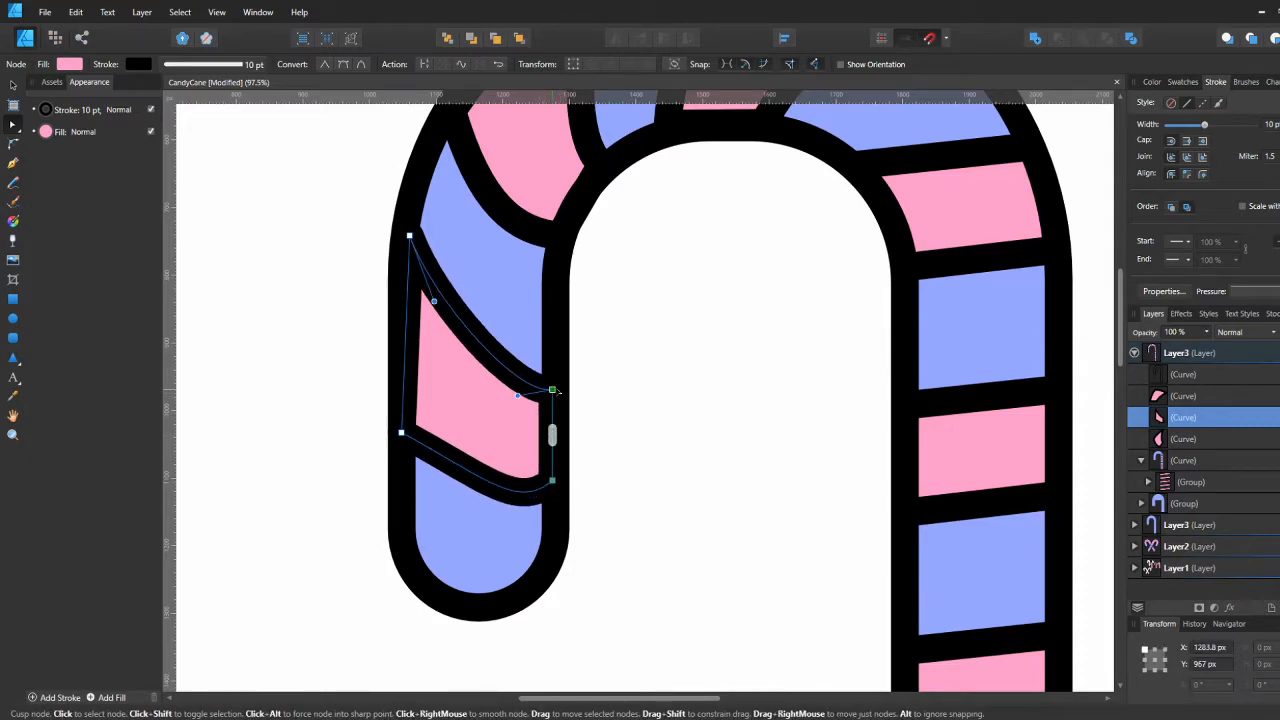
left_click_drag(409, 236, 407, 236)
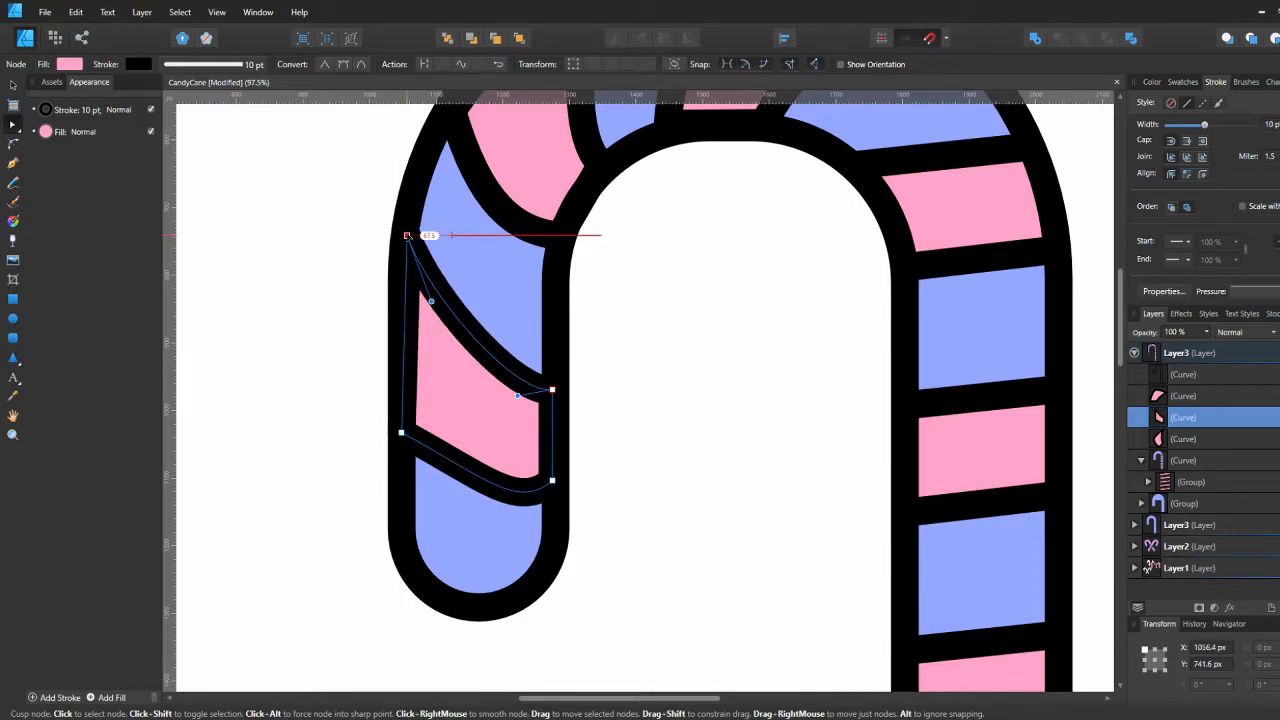
Step: Reshape the short-leg stripe's lower edge into one smooth downward bow between its outer and inner nodes
key("v")
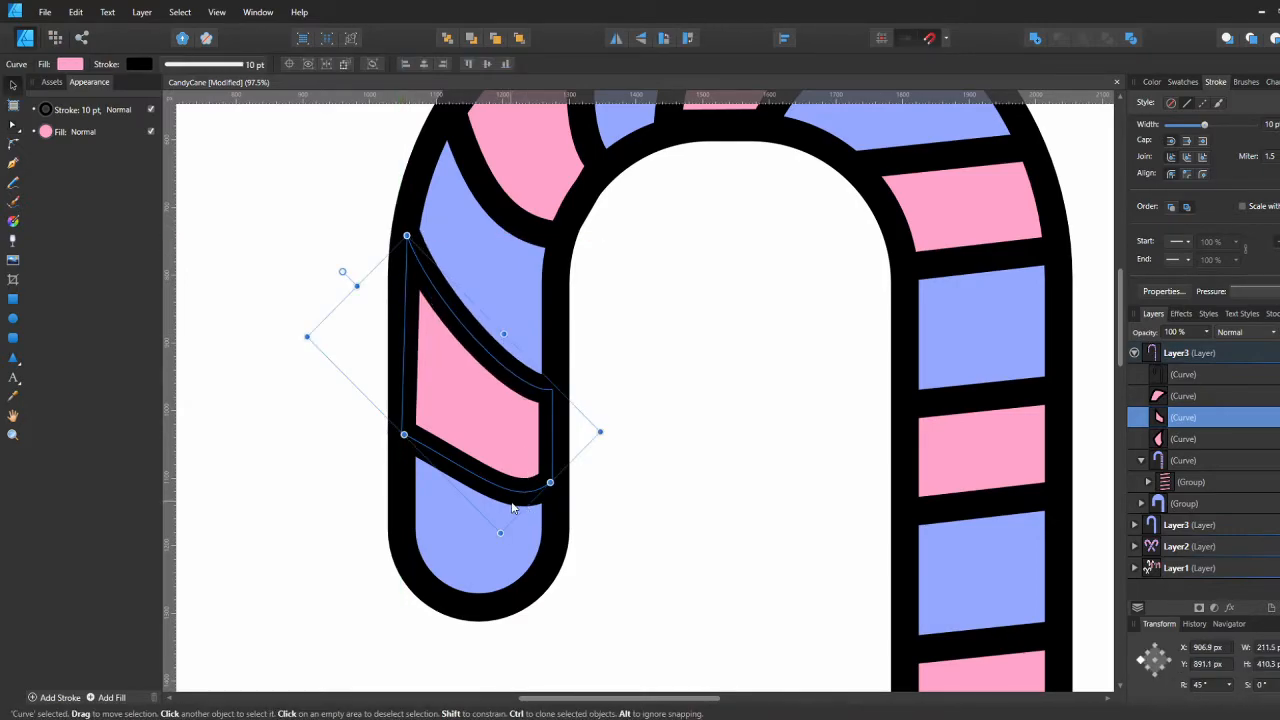
key("a")
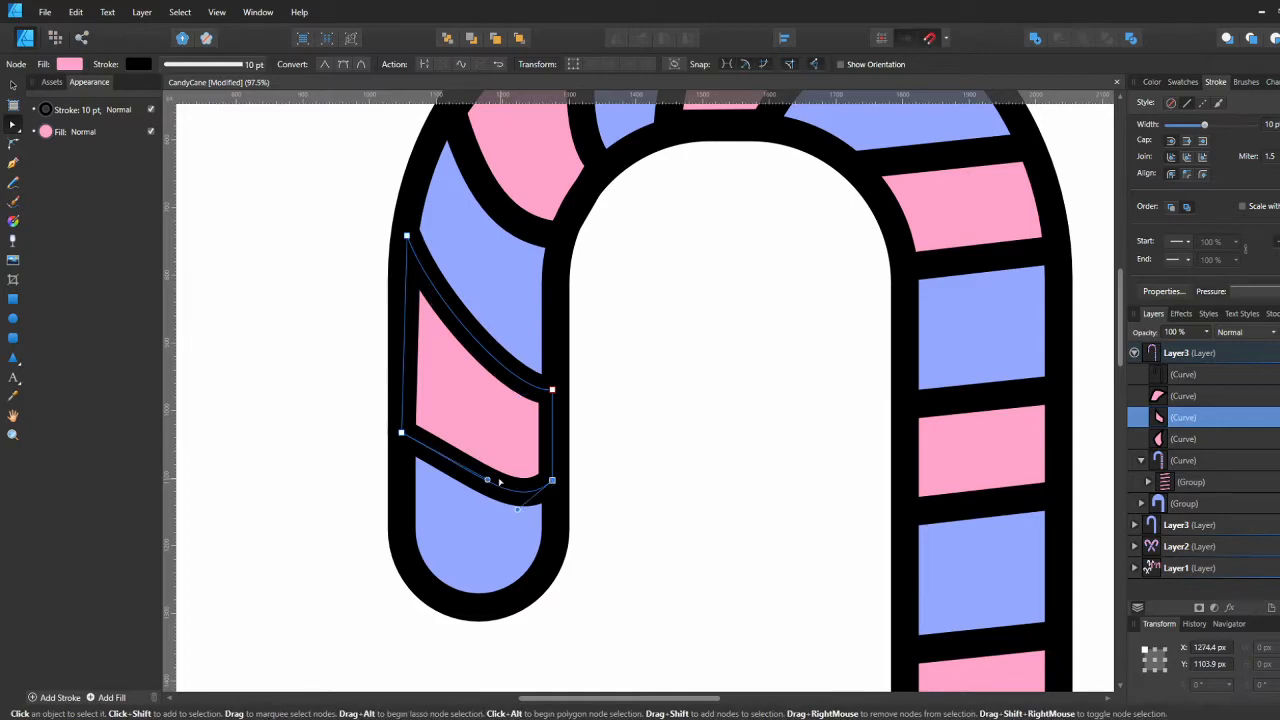
left_click_drag(518, 510, 472, 496)
left_click(477, 471)
left_click(472, 475)
left_click(468, 483)
left_click(473, 475)
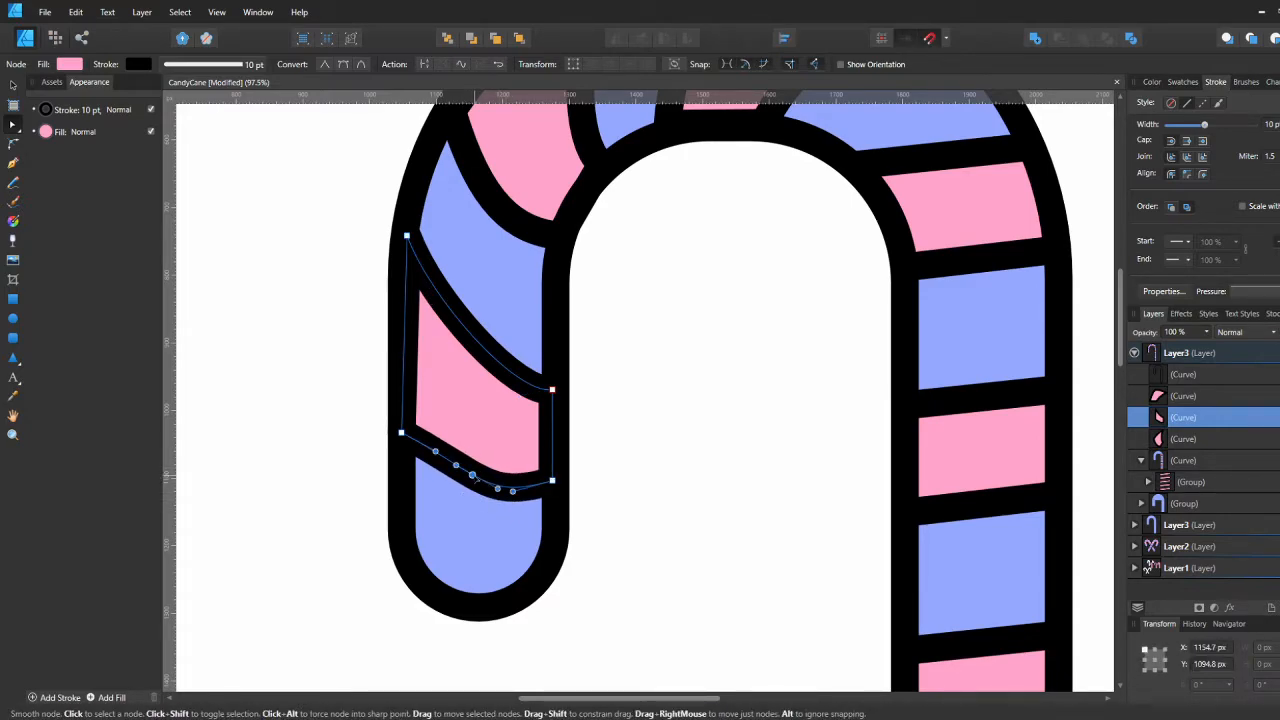
left_click(462, 481)
left_click(401, 432)
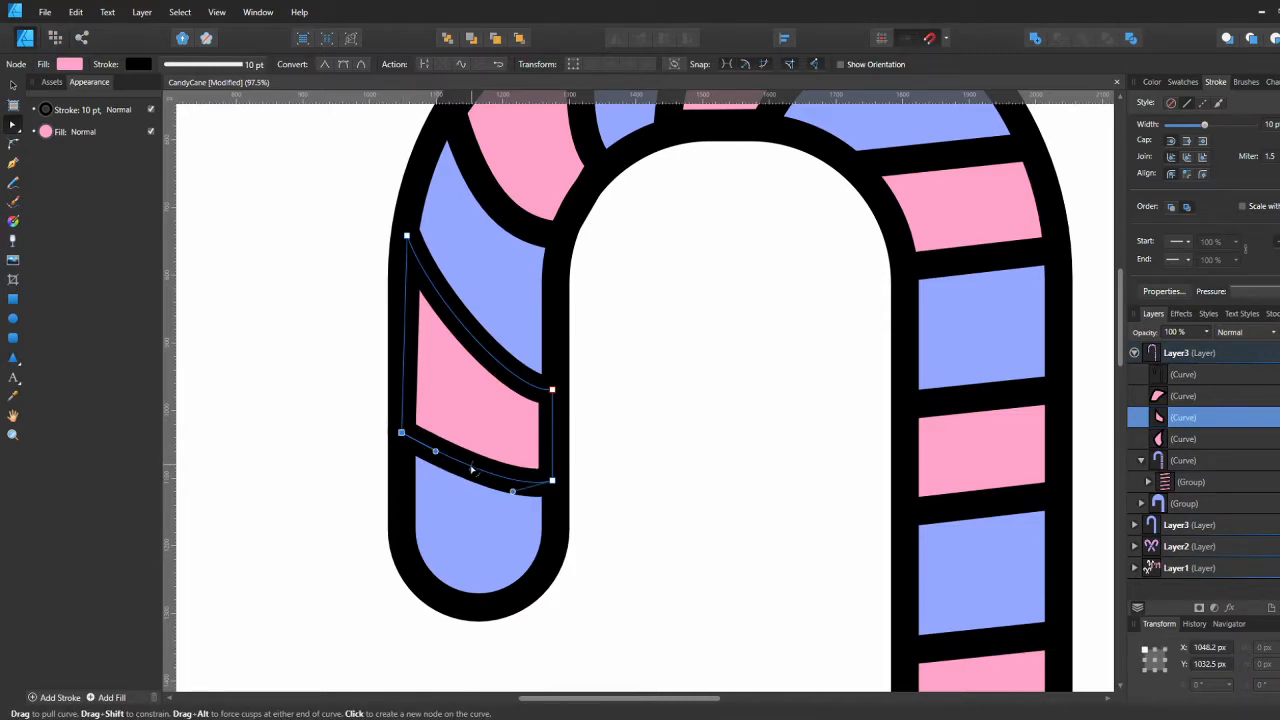
left_click_drag(435, 453, 446, 494)
key("v")
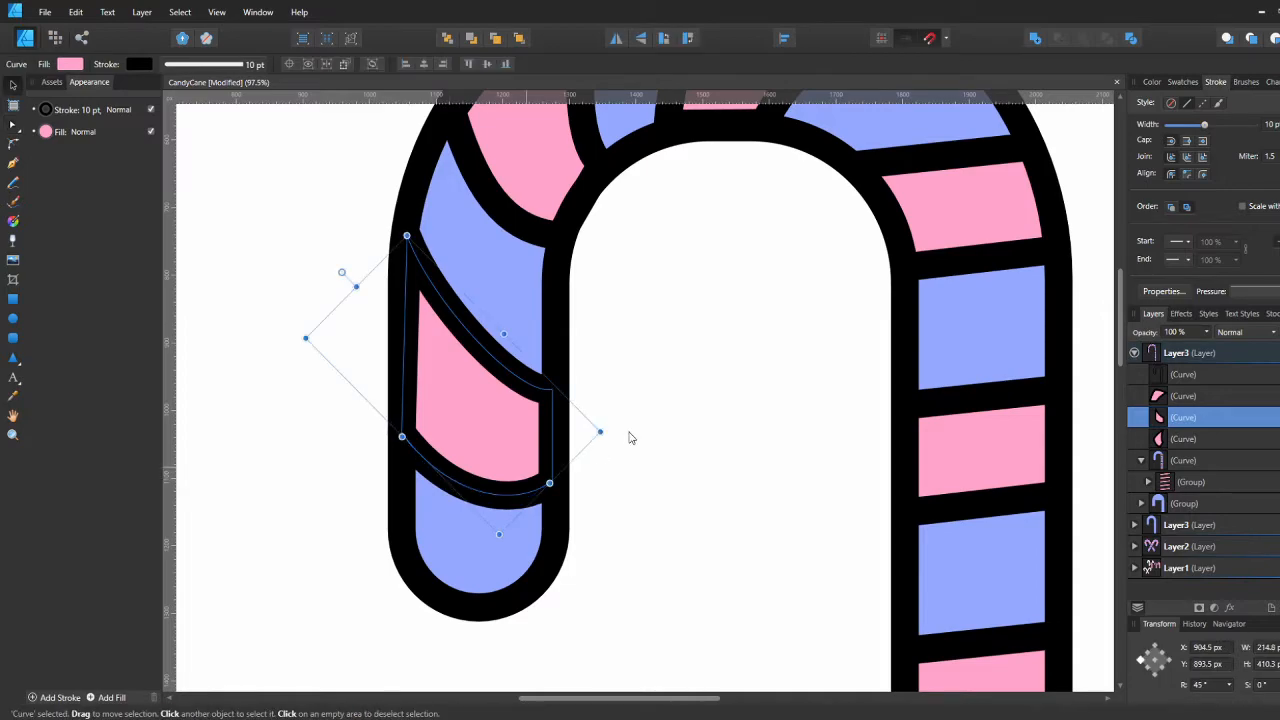
Step: Select the uppermost stripe in the long leg's clipped group and bow its upper and lower edges upward
scroll(647, 431, "down", 3)
scroll(648, 444, "down", 2)
scroll(635, 360, "up", 2)
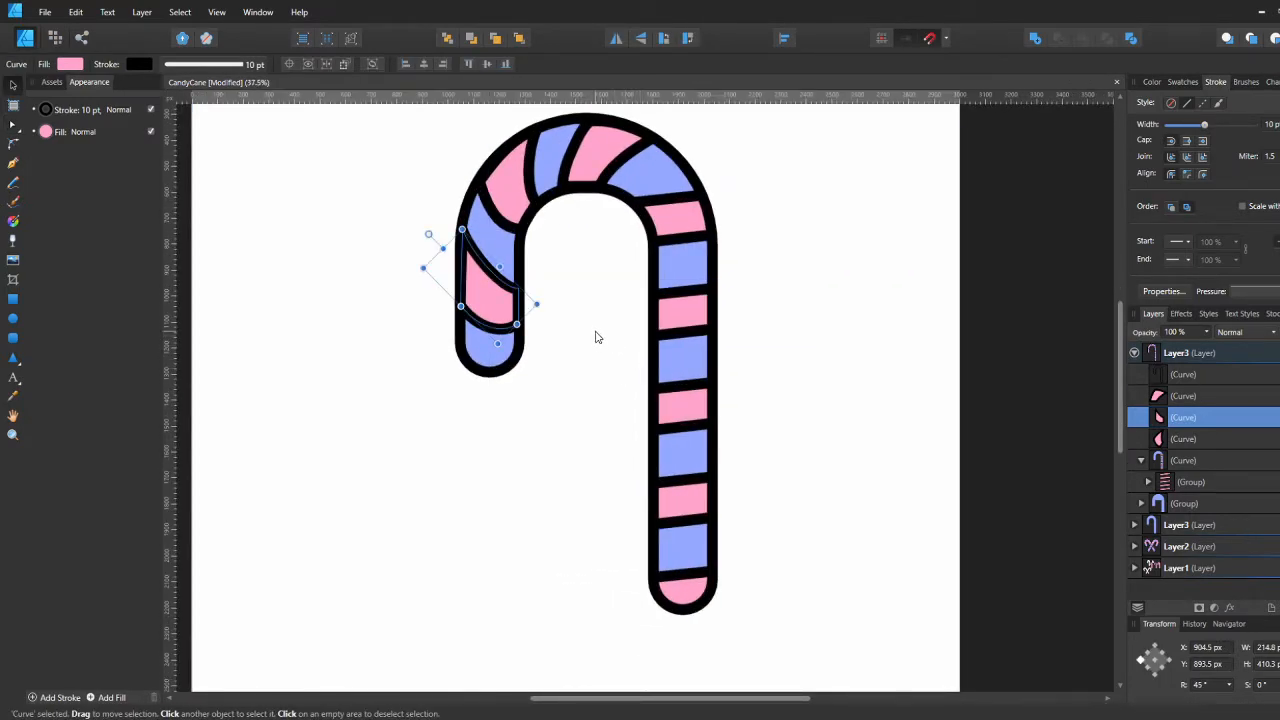
left_click(595, 337)
scroll(798, 308, "up", 2)
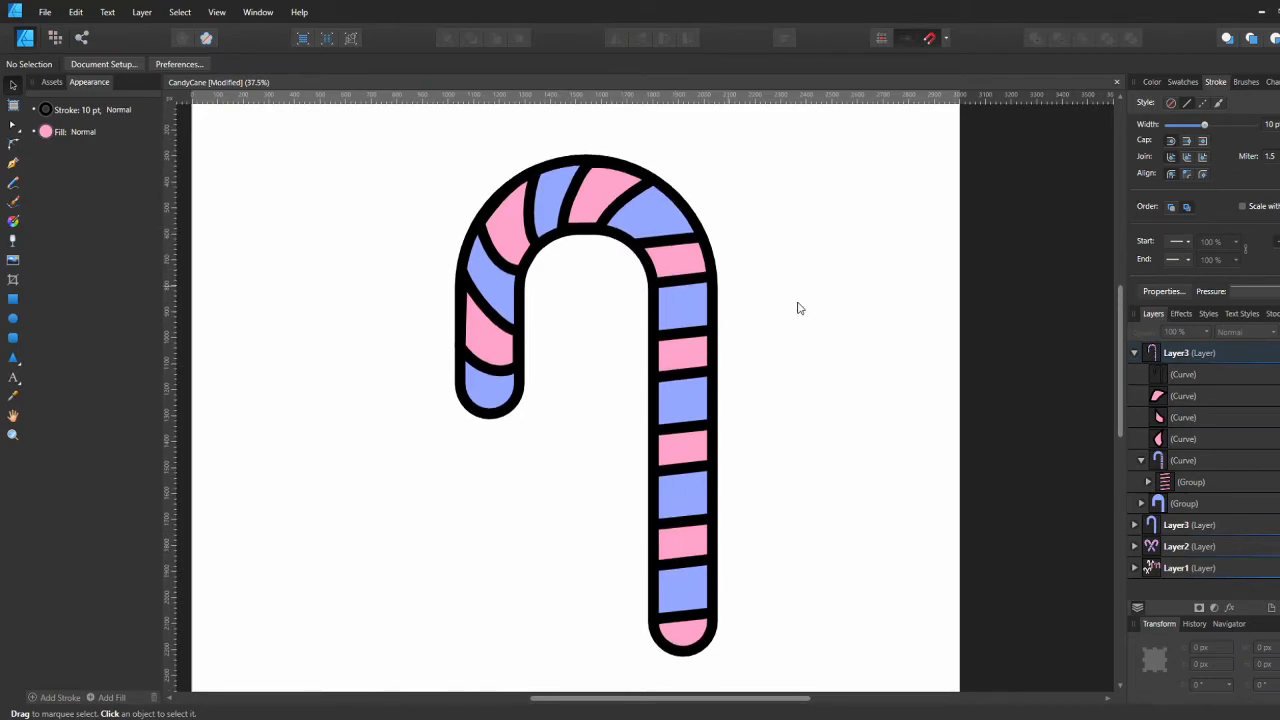
left_click(1163, 483)
left_click(1148, 482)
left_click(1189, 503)
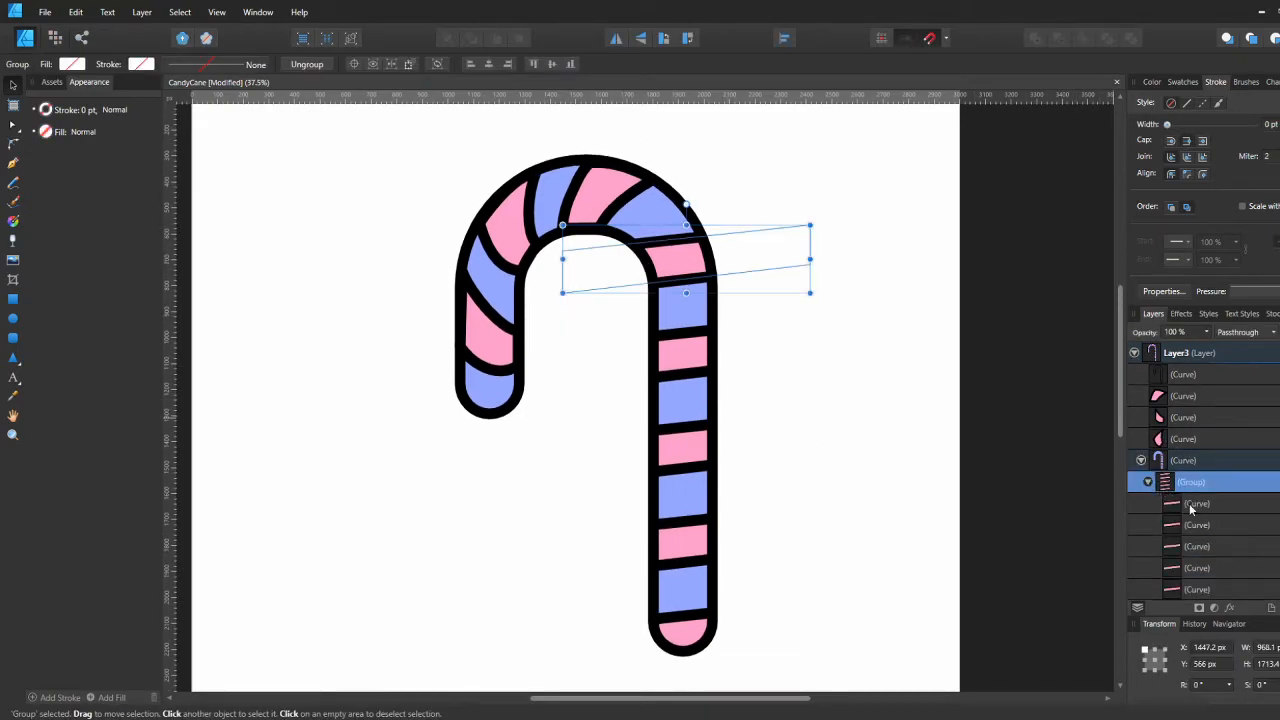
key("a")
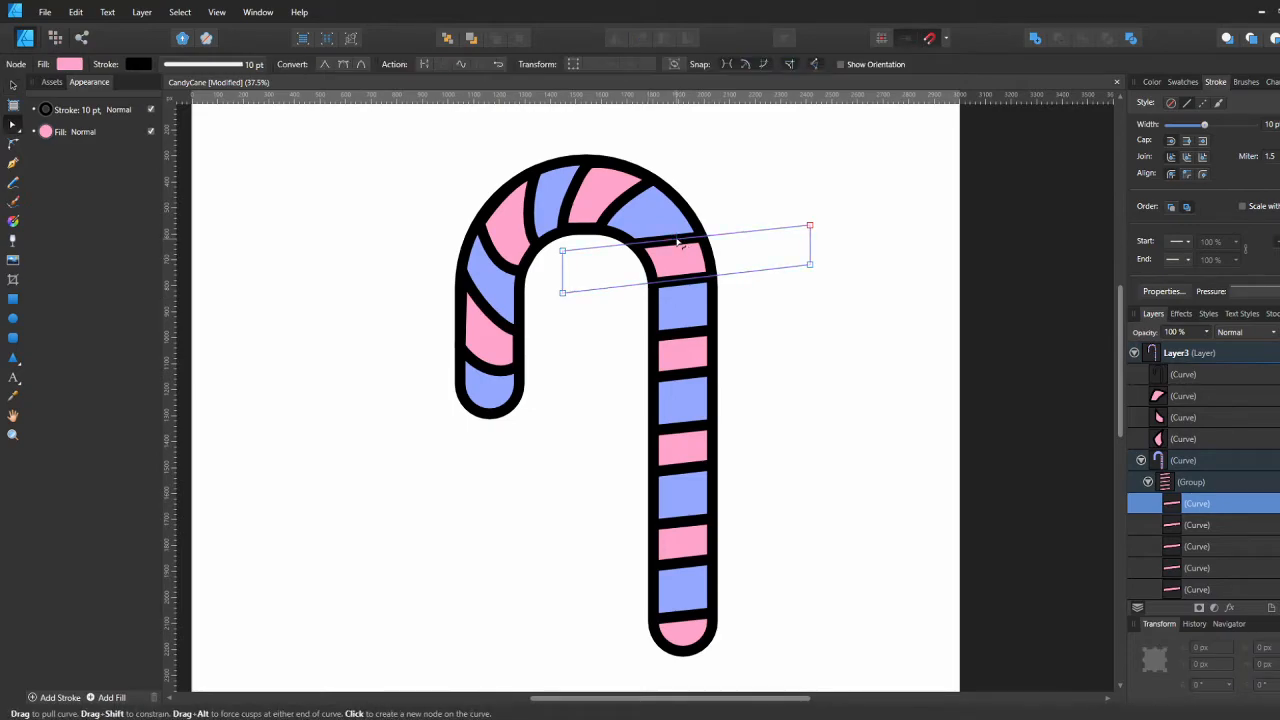
scroll(713, 380, "down", 2)
scroll(713, 380, "down", 1)
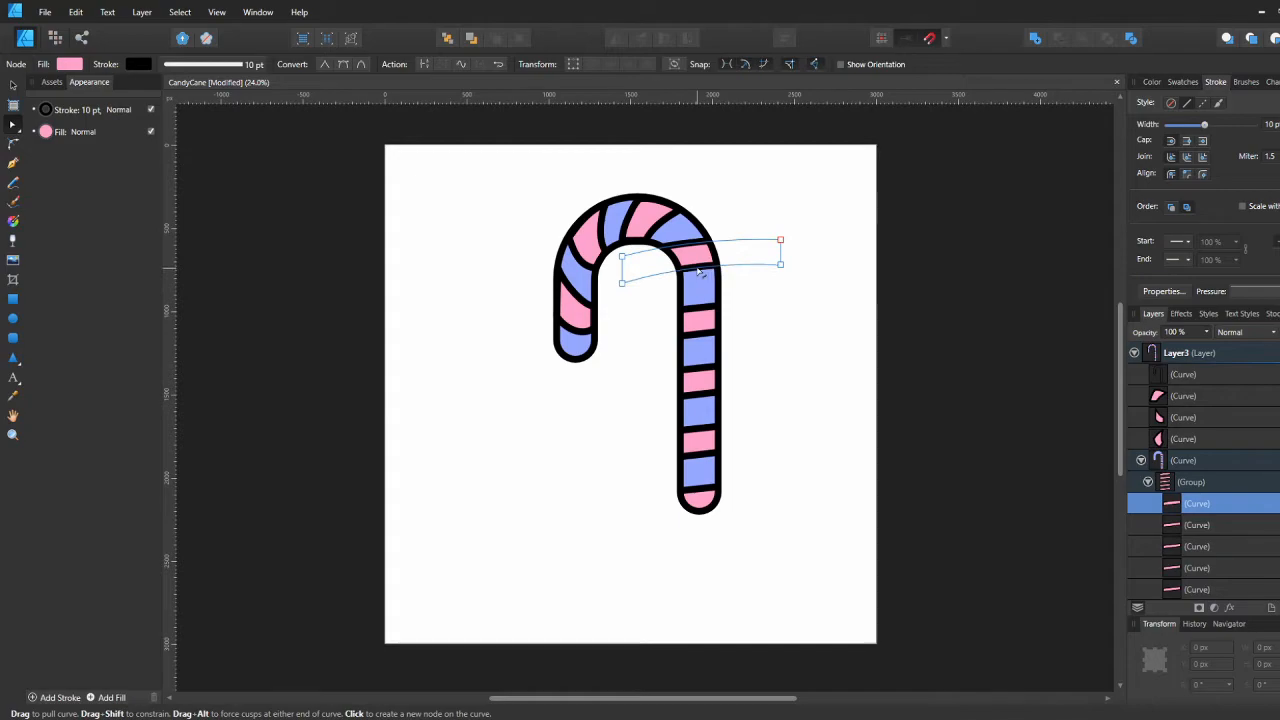
Step: Bow the upper and lower edges of the long leg's second and third stripes upward to match the first
left_click(703, 316)
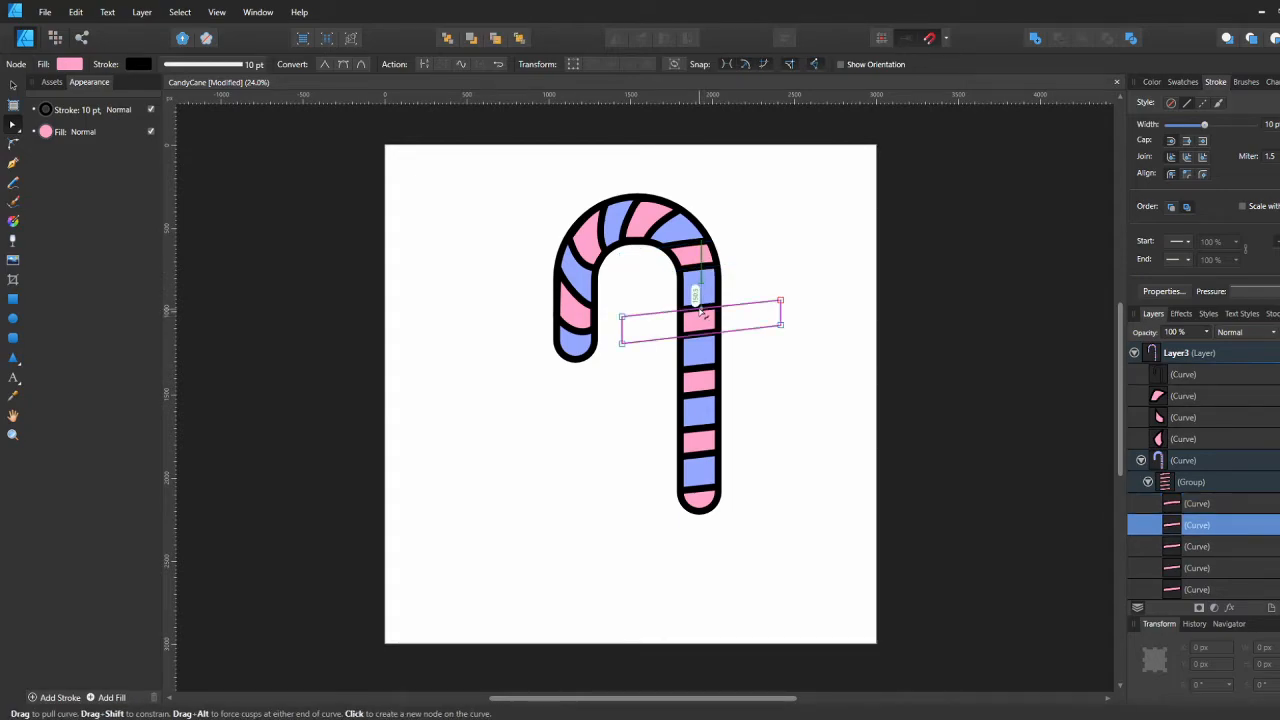
left_click_drag(703, 313, 702, 297)
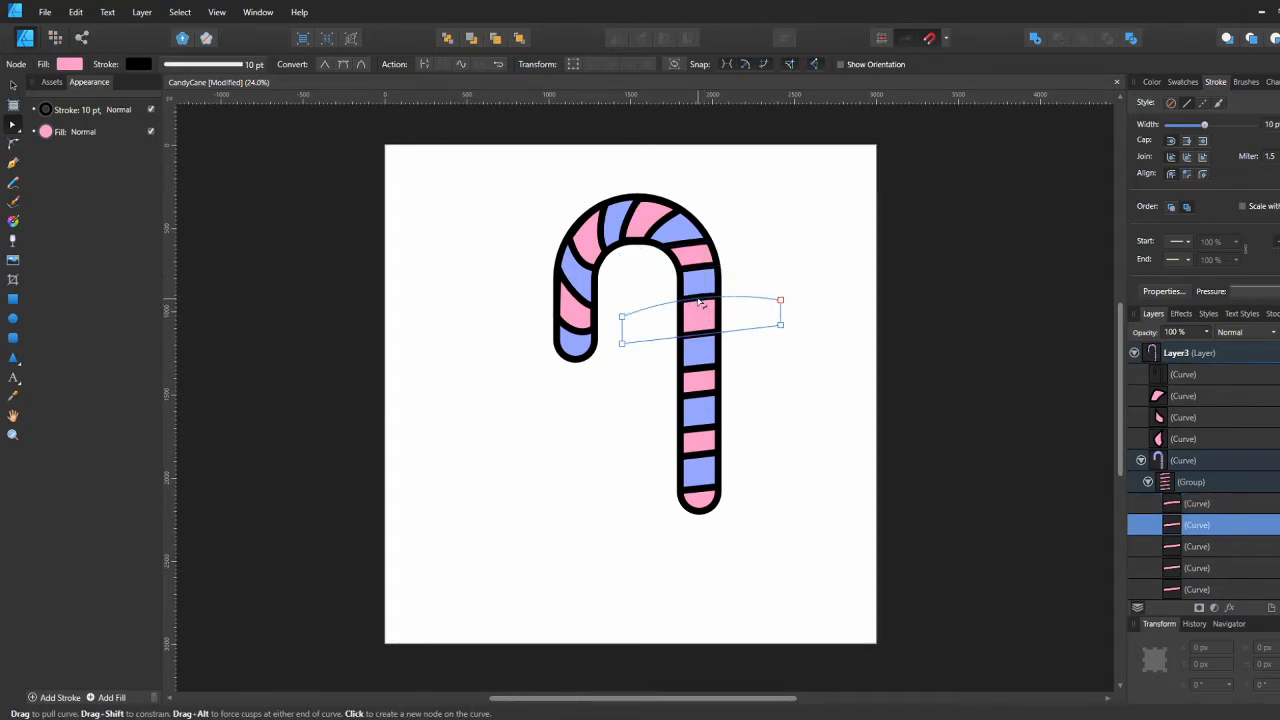
left_click_drag(701, 337, 703, 328)
left_click(702, 385)
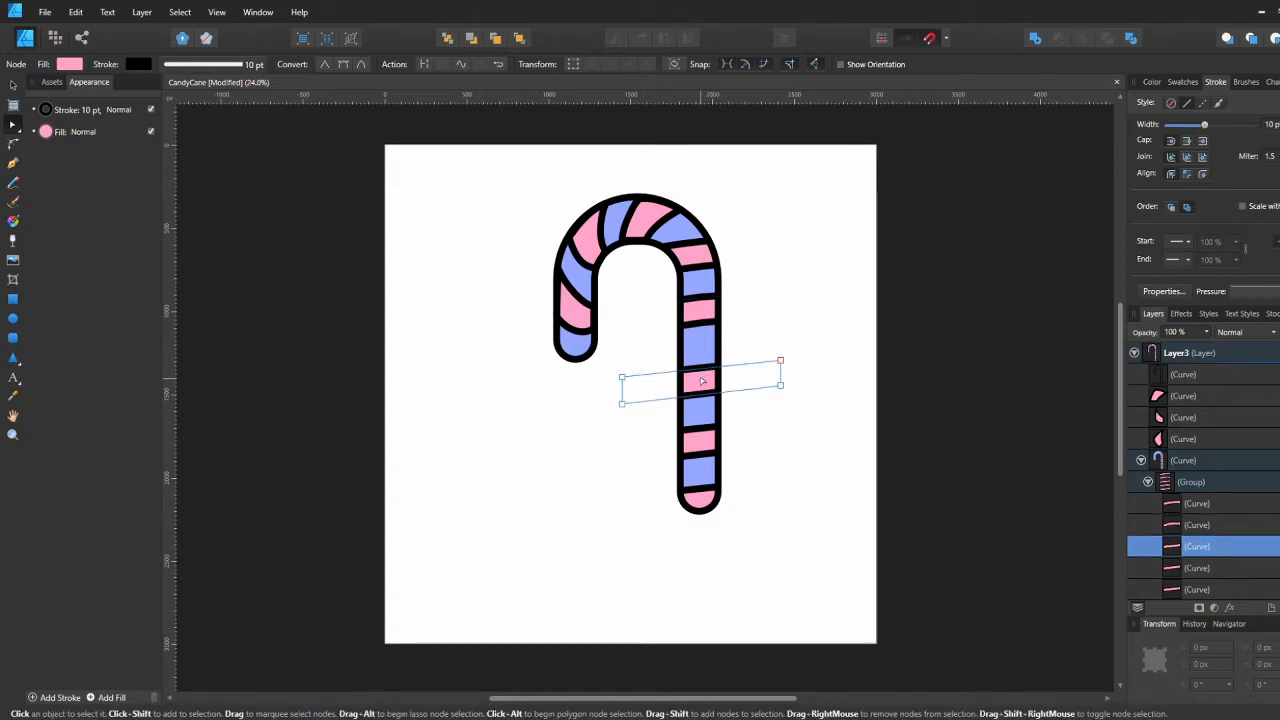
left_click_drag(700, 370, 701, 360)
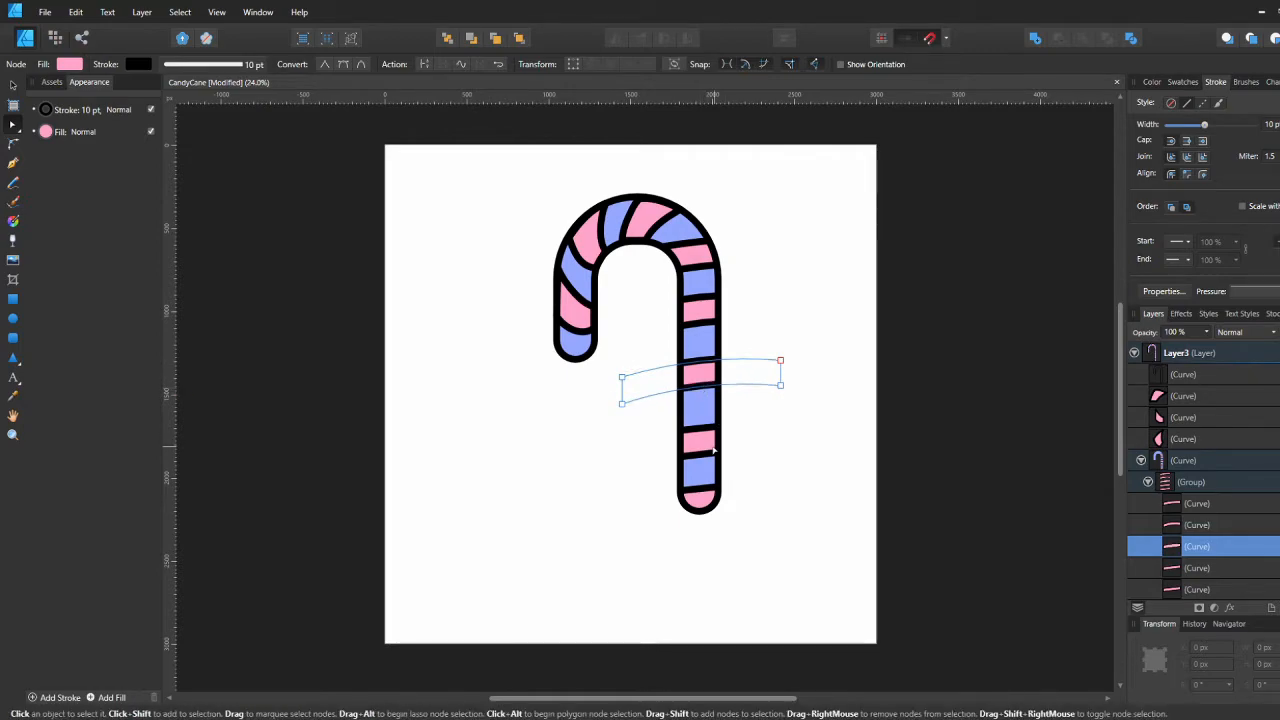
Step: Bow both edges of the long leg's fourth stripe and the upper edge of its lowest stripe upward
left_click(700, 435)
left_click_drag(698, 429, 698, 451)
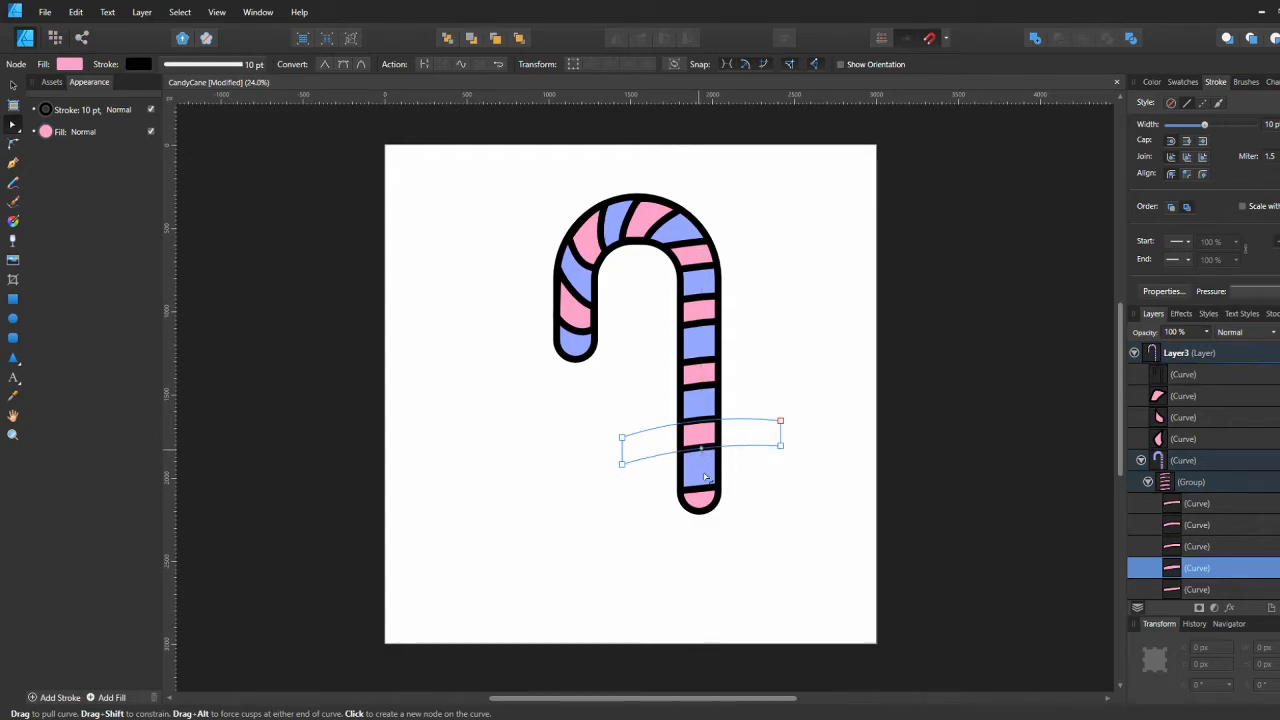
left_click(702, 494)
left_click_drag(702, 494, 702, 479)
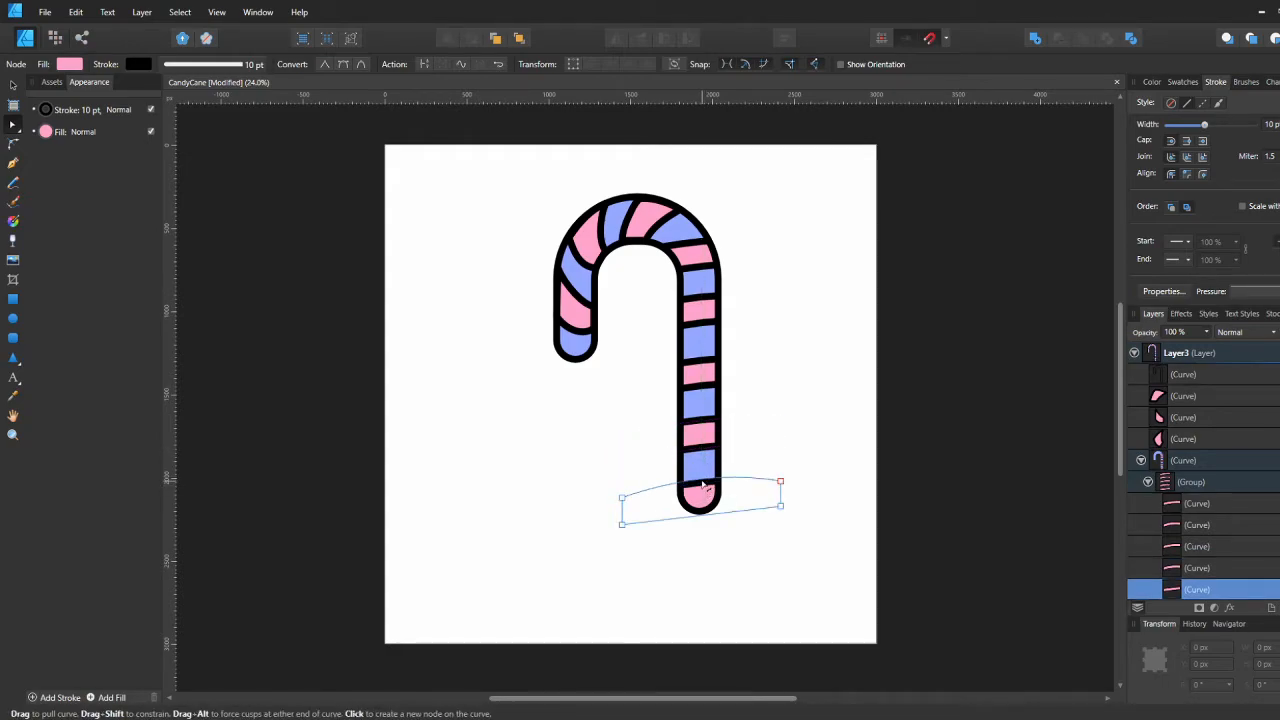
left_click(801, 362)
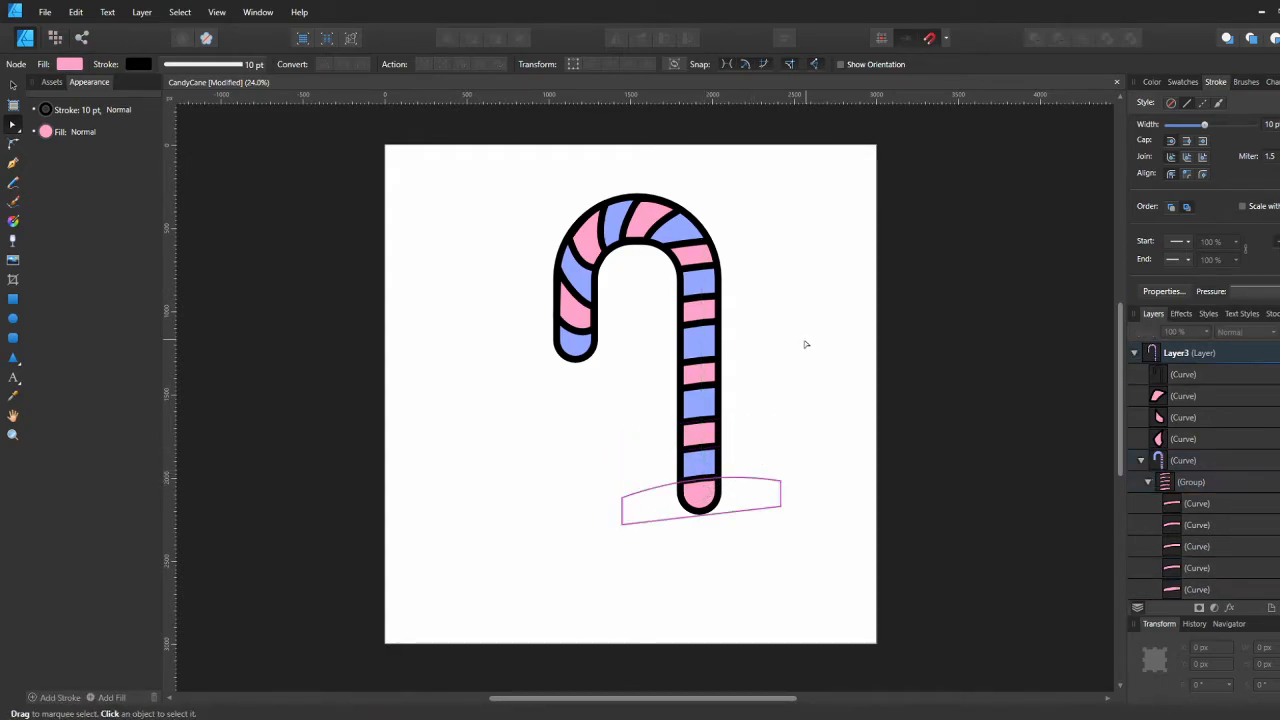
Step: Draw a black-outlined pink circle about 663 px wide above and to the left of the cane, overlapping the artboard's upper edge
key("v")
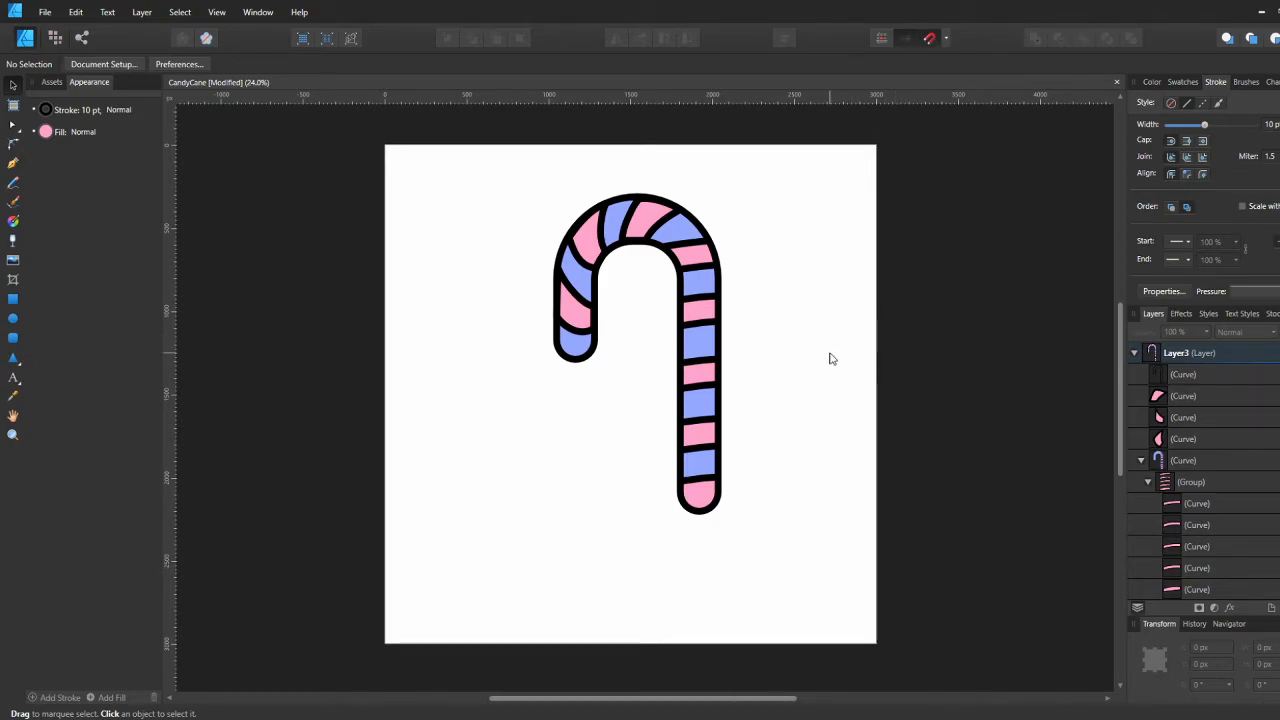
left_click(13, 318)
left_click_drag(505, 138, 558, 190)
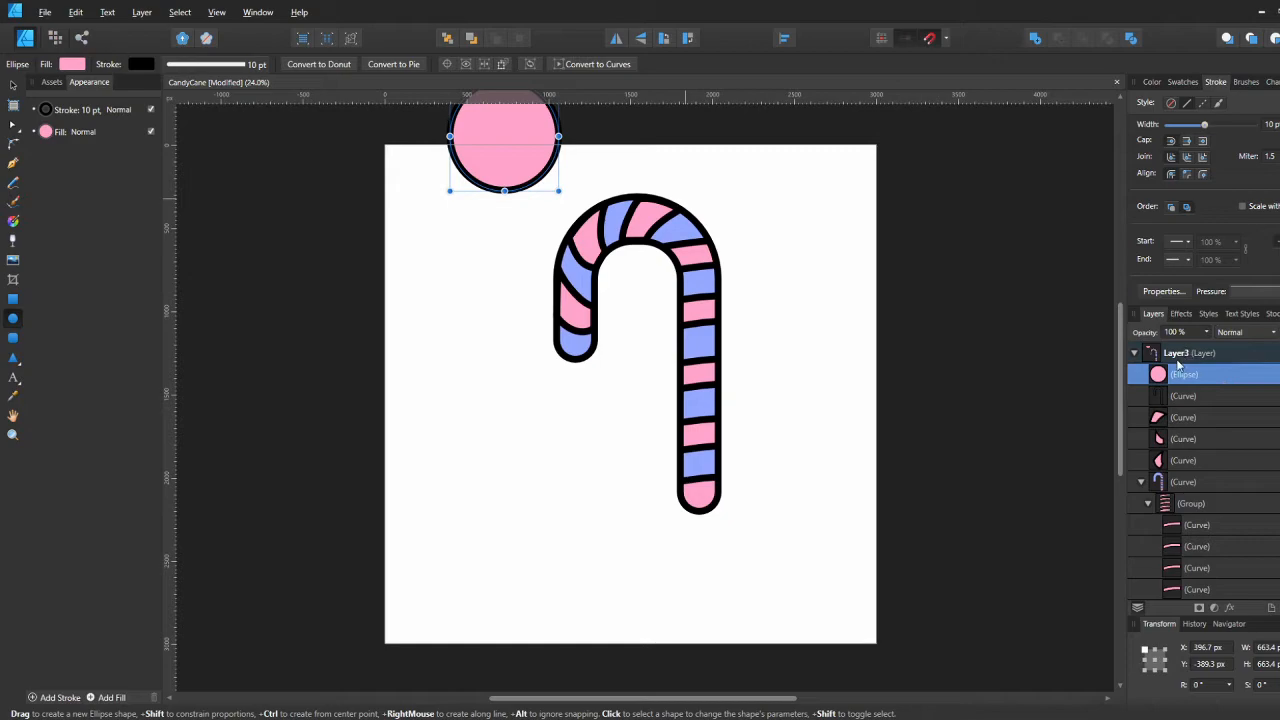
Step: Collapse the nested objects inside the top Layer3 and select the pink stripe at the crown of the bend
left_click(1183, 355)
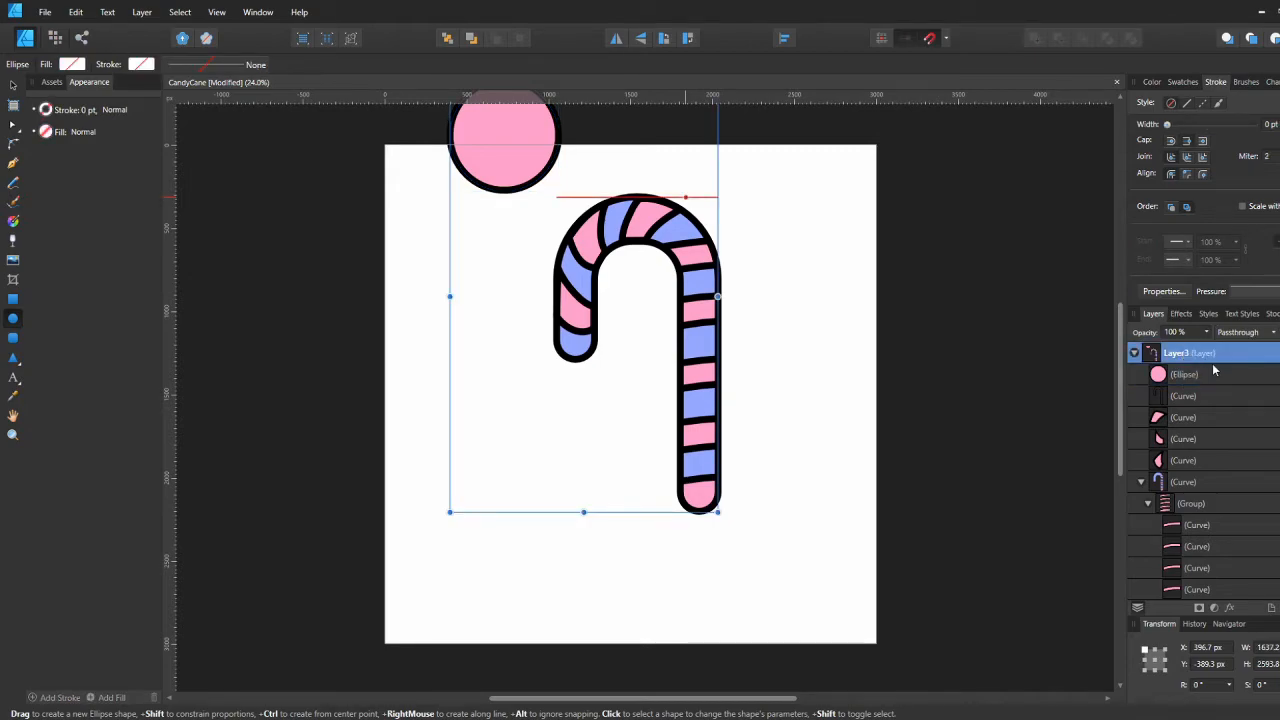
left_click(1134, 354)
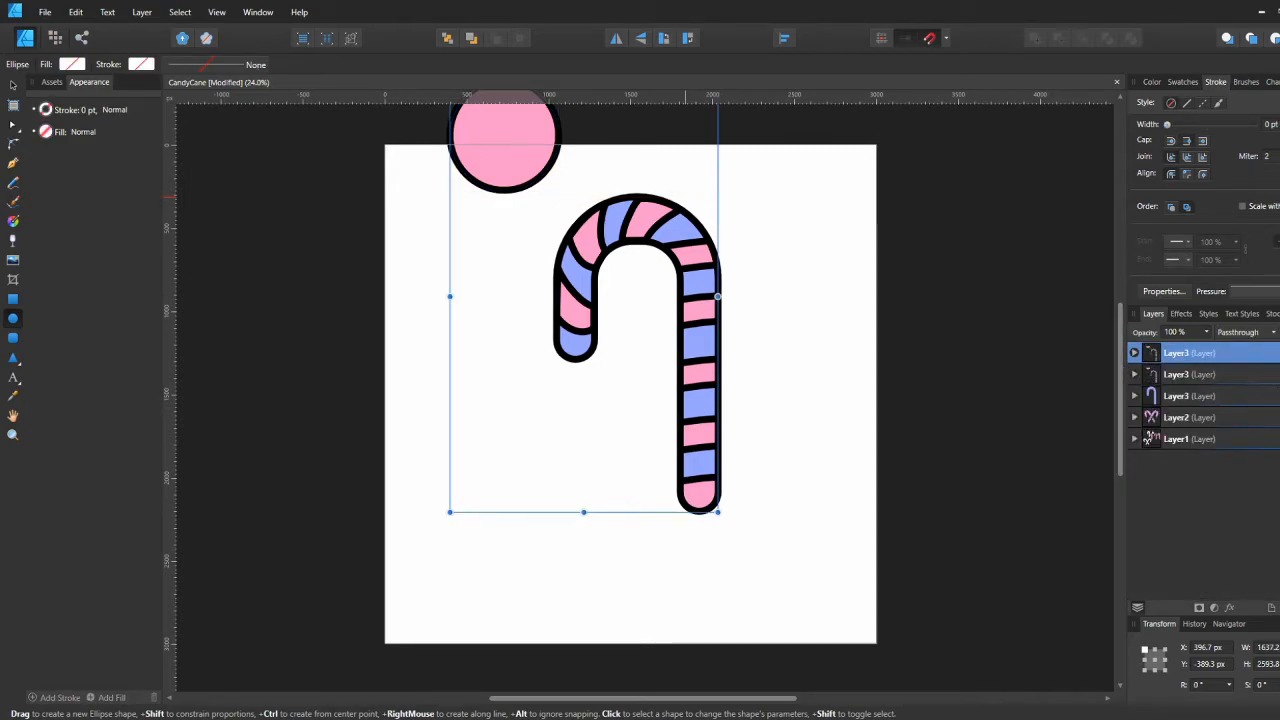
left_click(1134, 353)
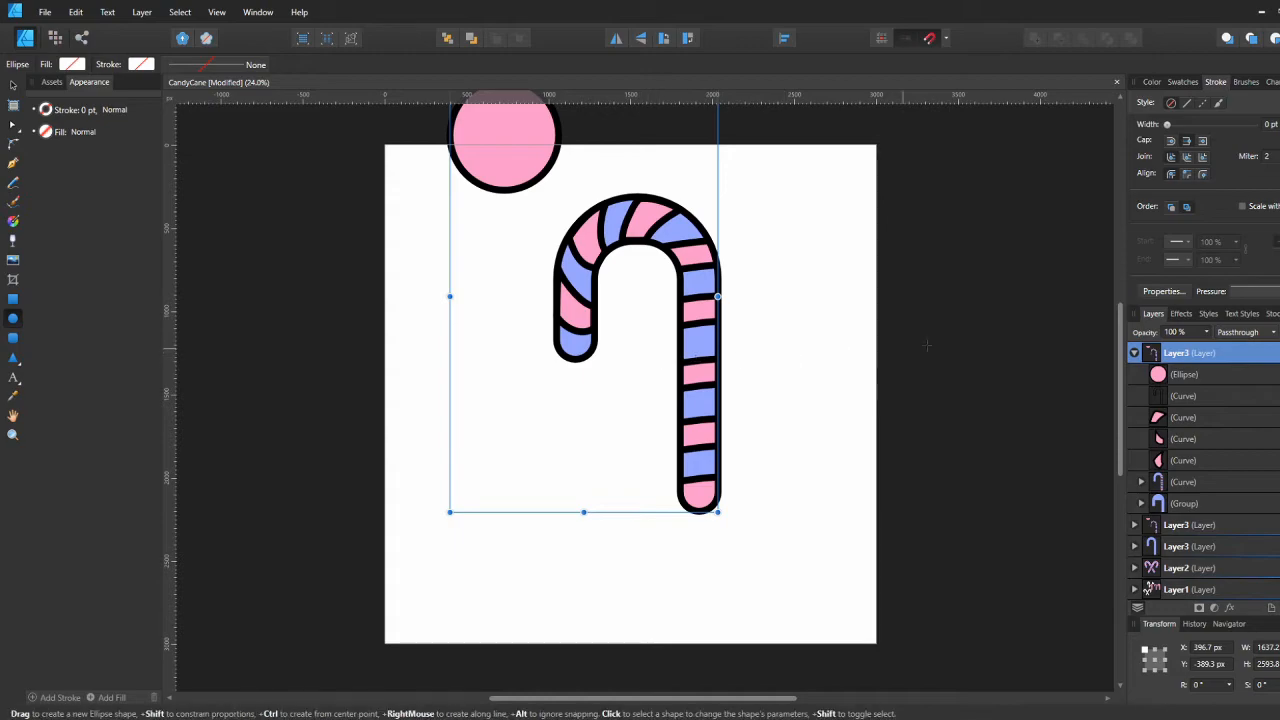
key("v")
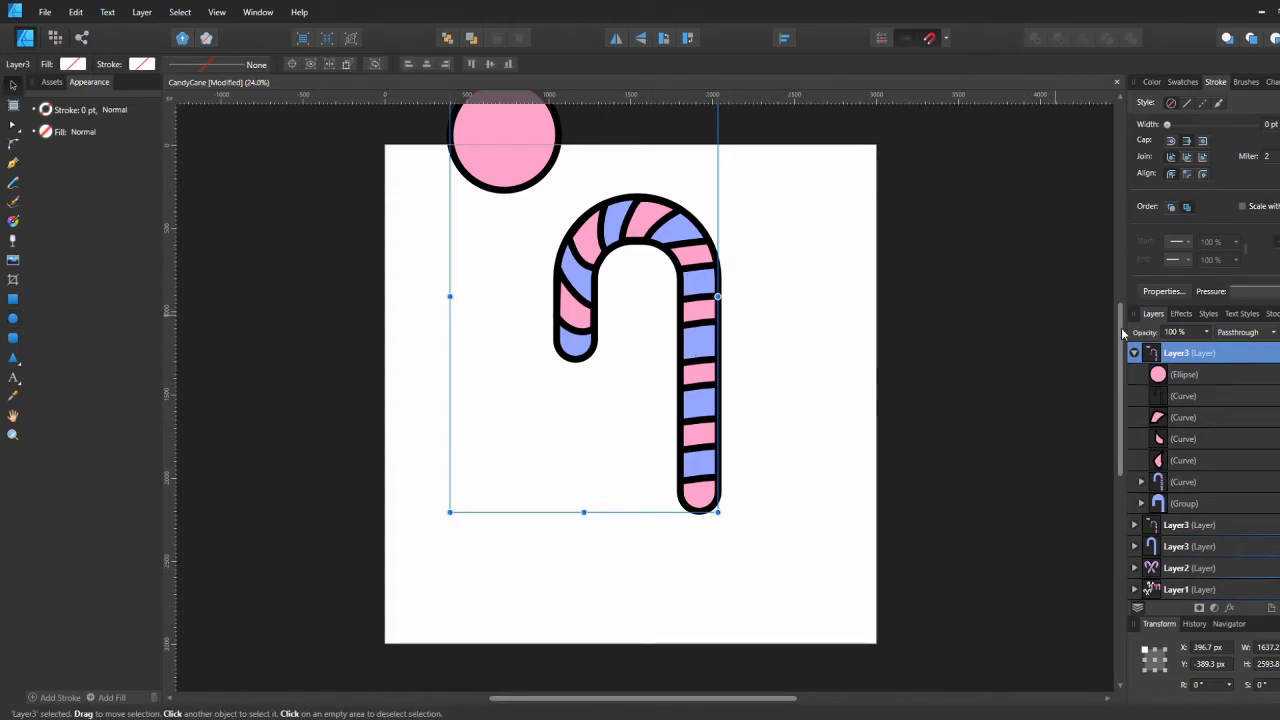
left_click(1184, 375)
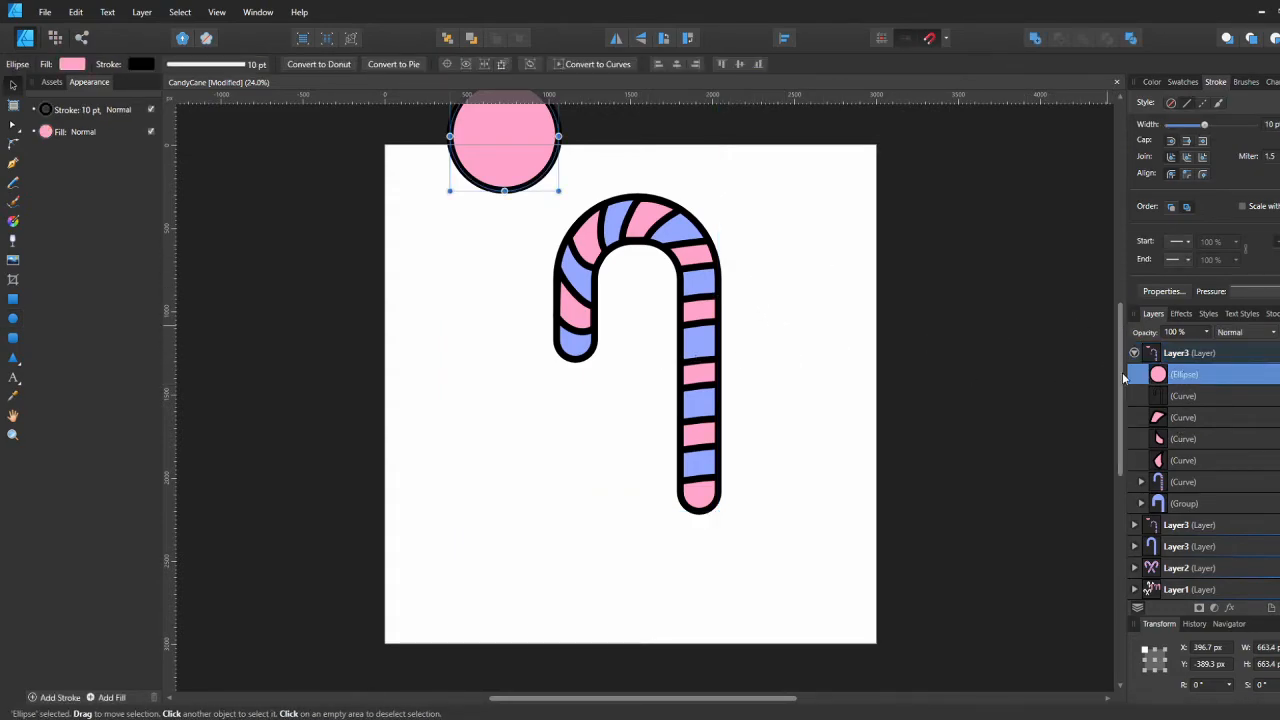
left_click(1180, 396)
left_click(1180, 417)
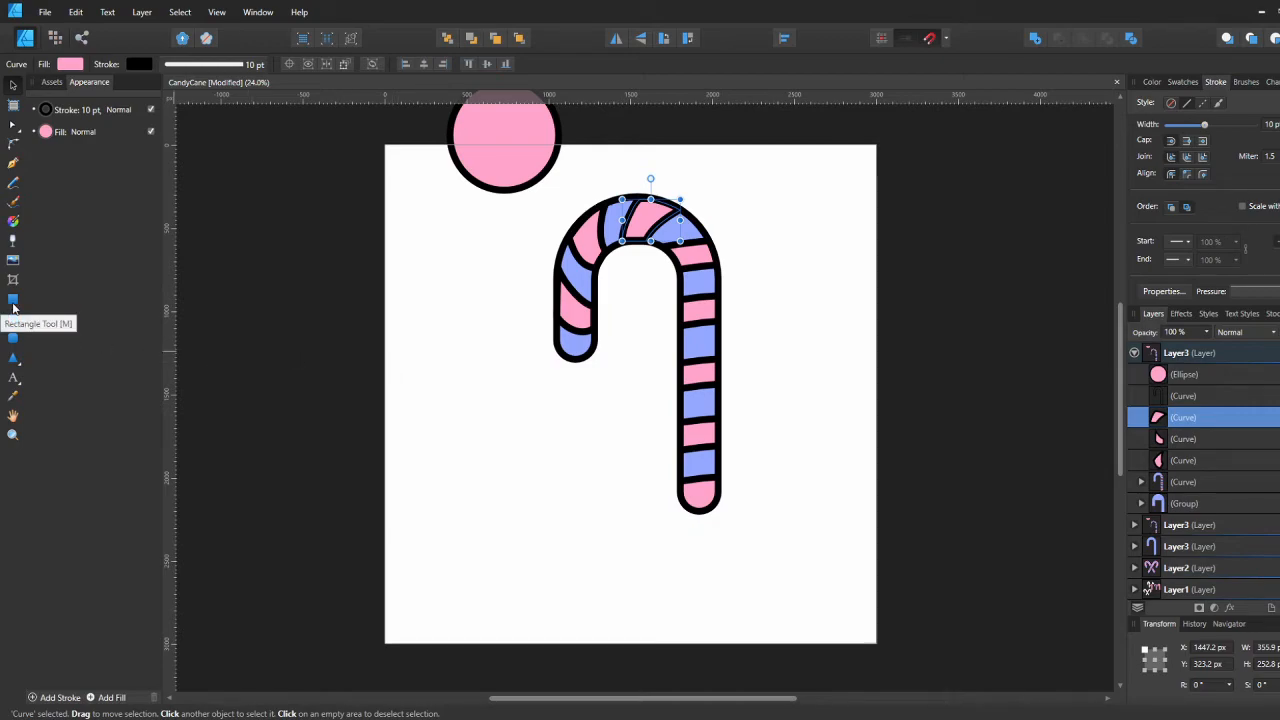
Step: Draw a closed, narrow four-sided highlight shape with the Pen tool across the cane bend's left side
key("p")
scroll(560, 240, "up", 2)
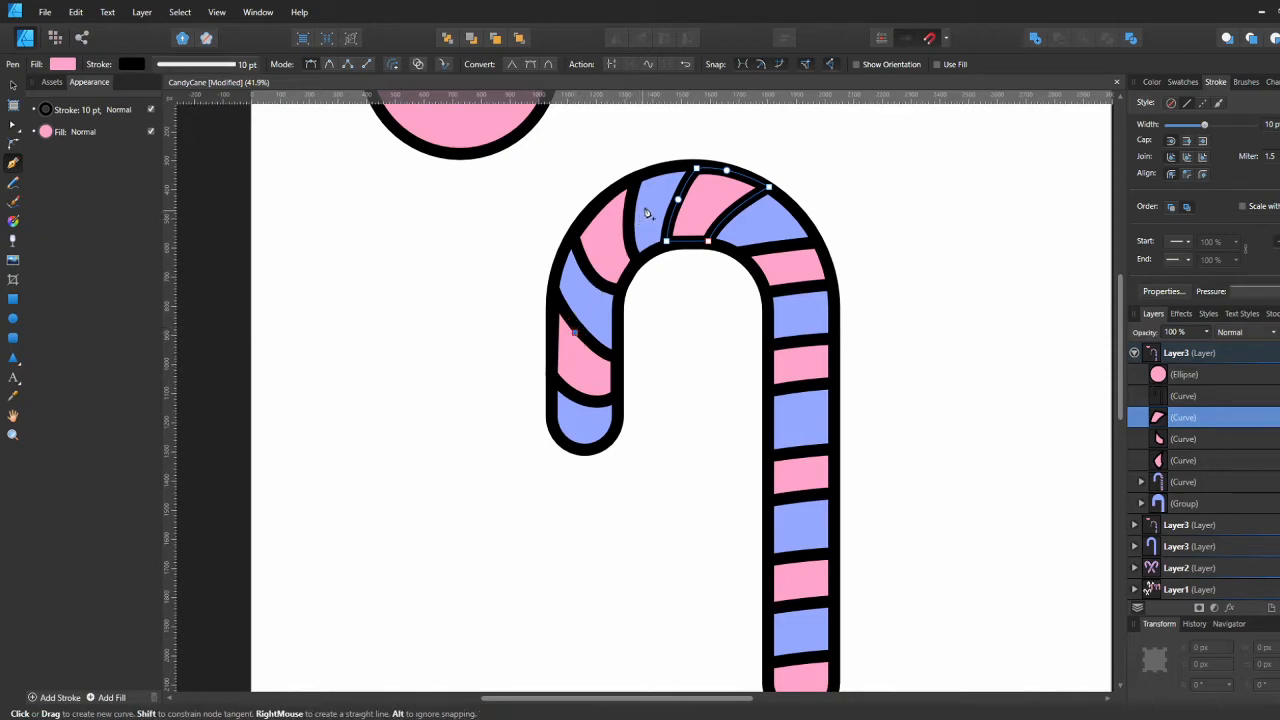
left_click(655, 200)
left_click(575, 333)
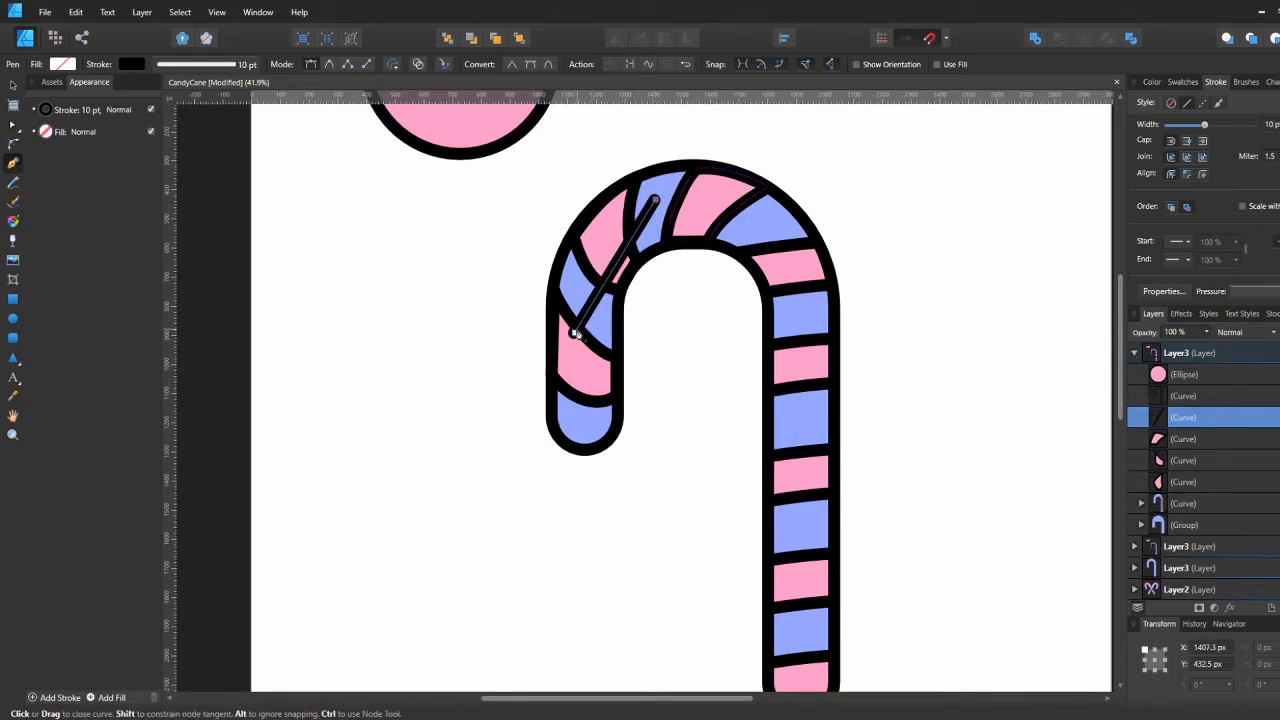
left_click(666, 237)
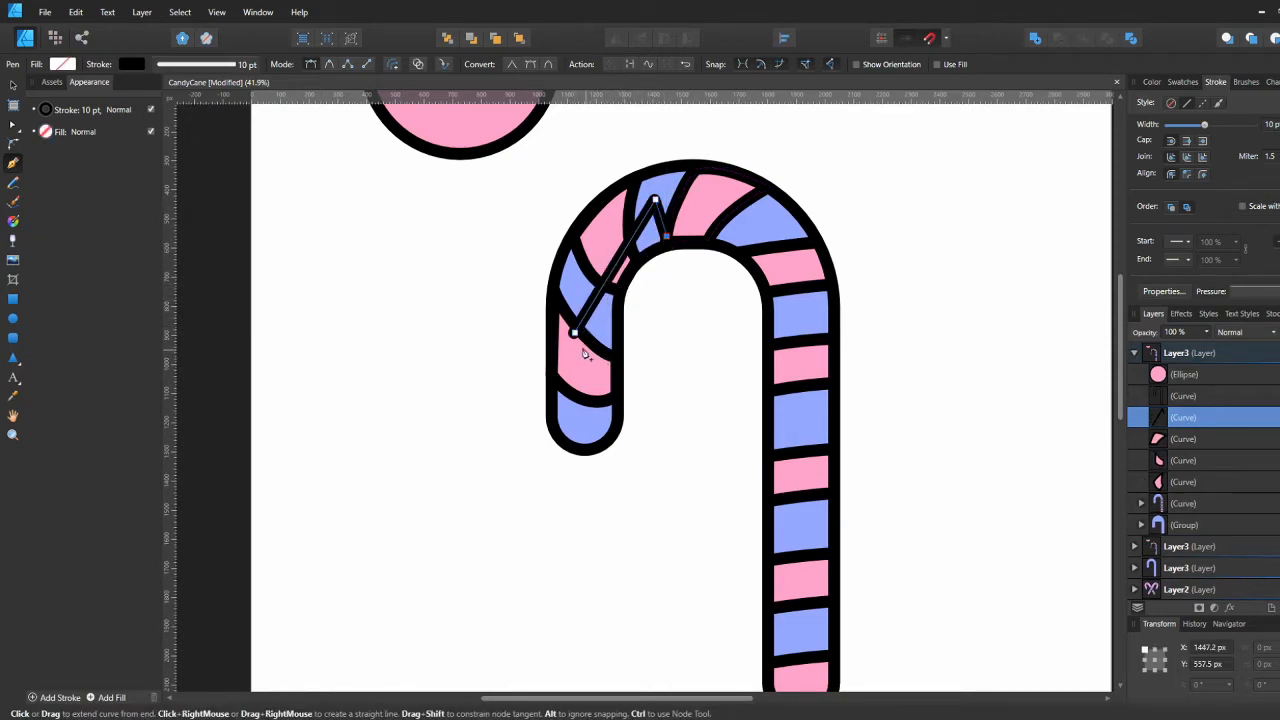
left_click(602, 351)
left_click(575, 333)
Step: Remove the stroke from the new highlight shape and fill it with white
left_click(131, 64)
left_click(229, 91)
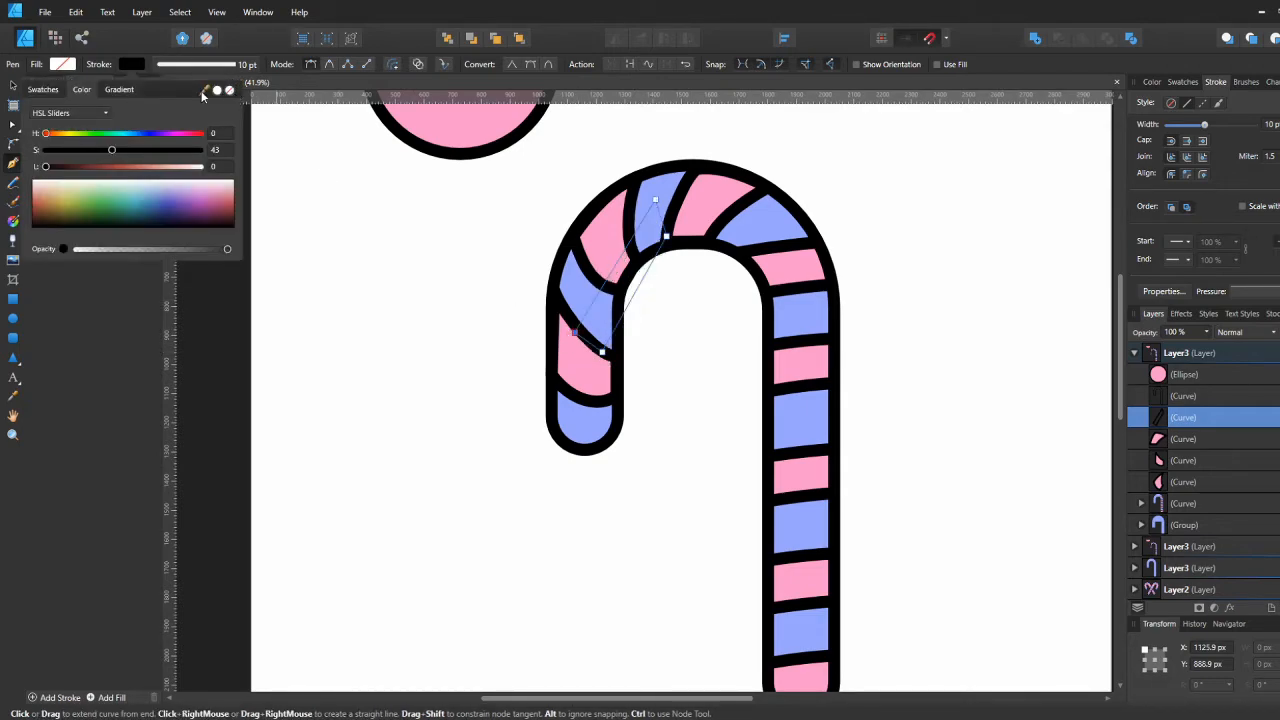
left_click(61, 66)
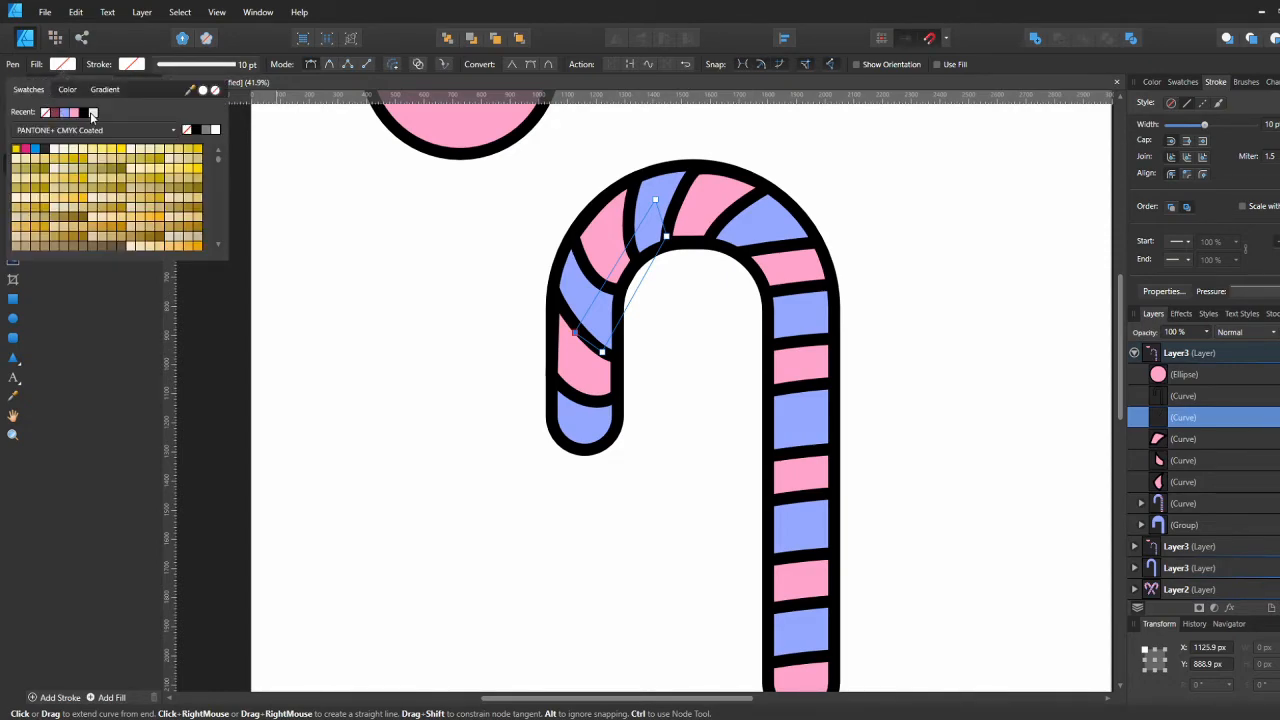
left_click(92, 113)
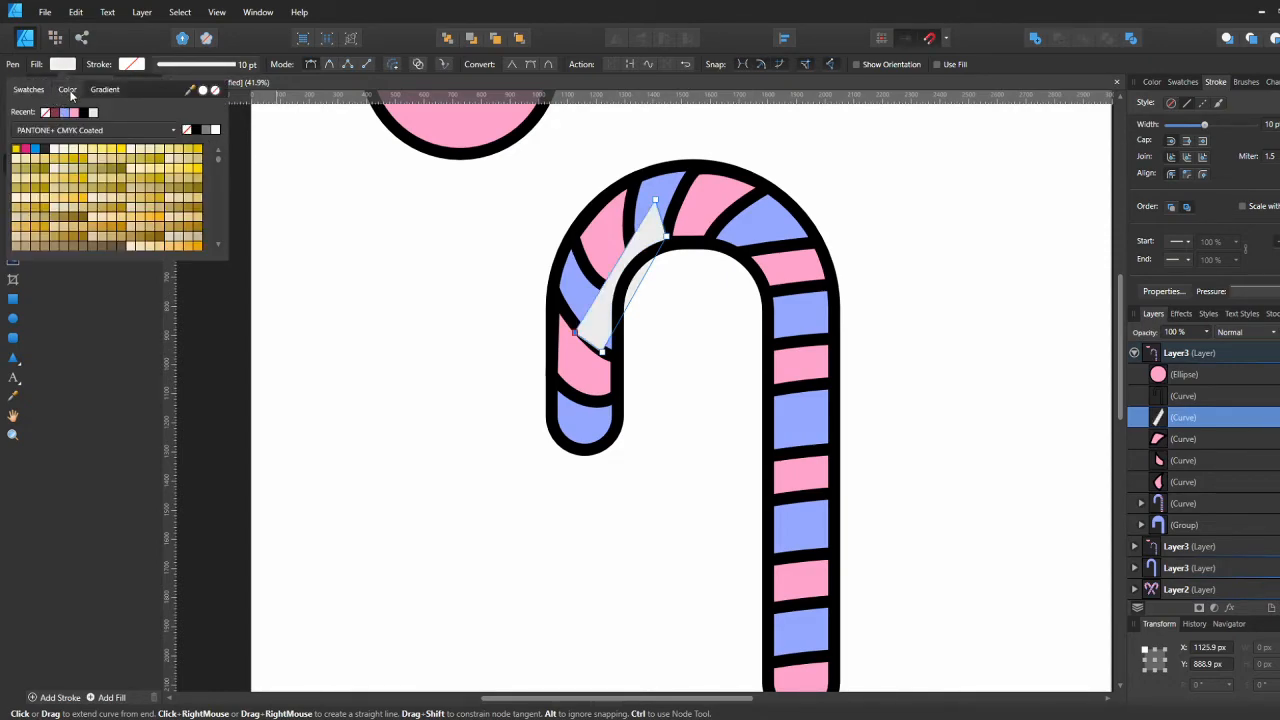
left_click(68, 90)
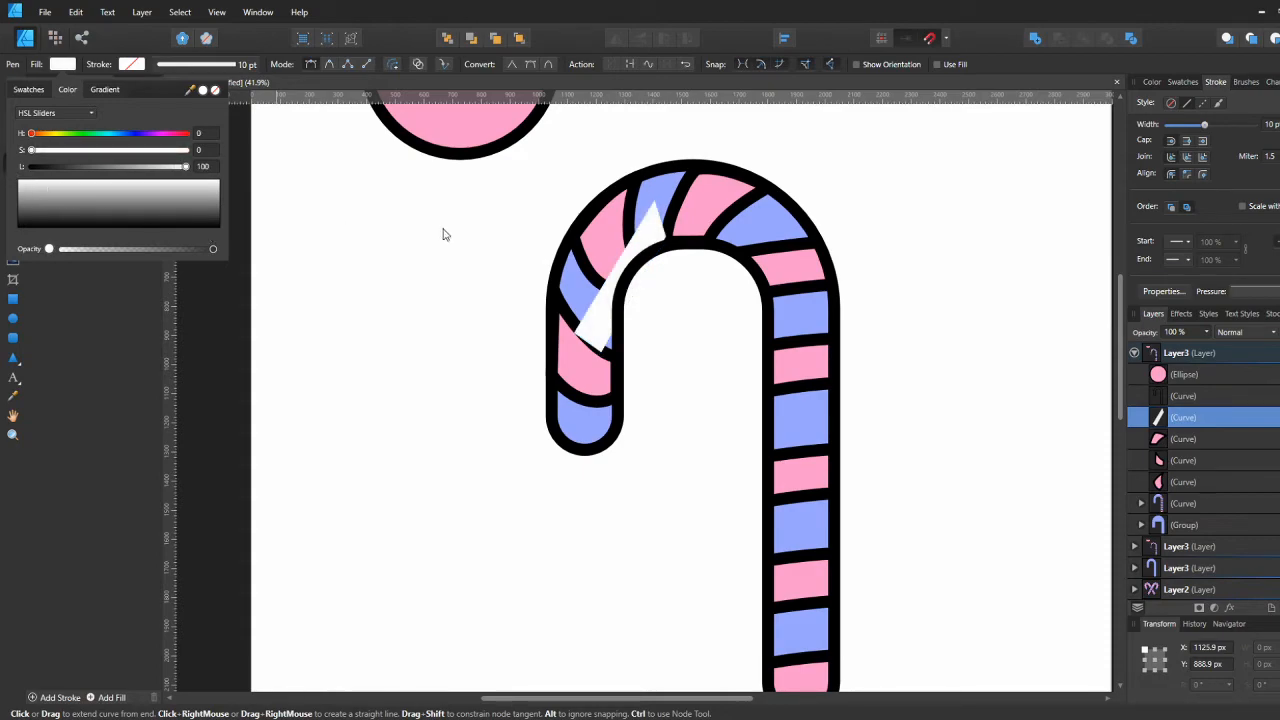
Step: Bow the white highlight's long edges outward to follow the cane's bend and rotate the shape by -6°
key("a")
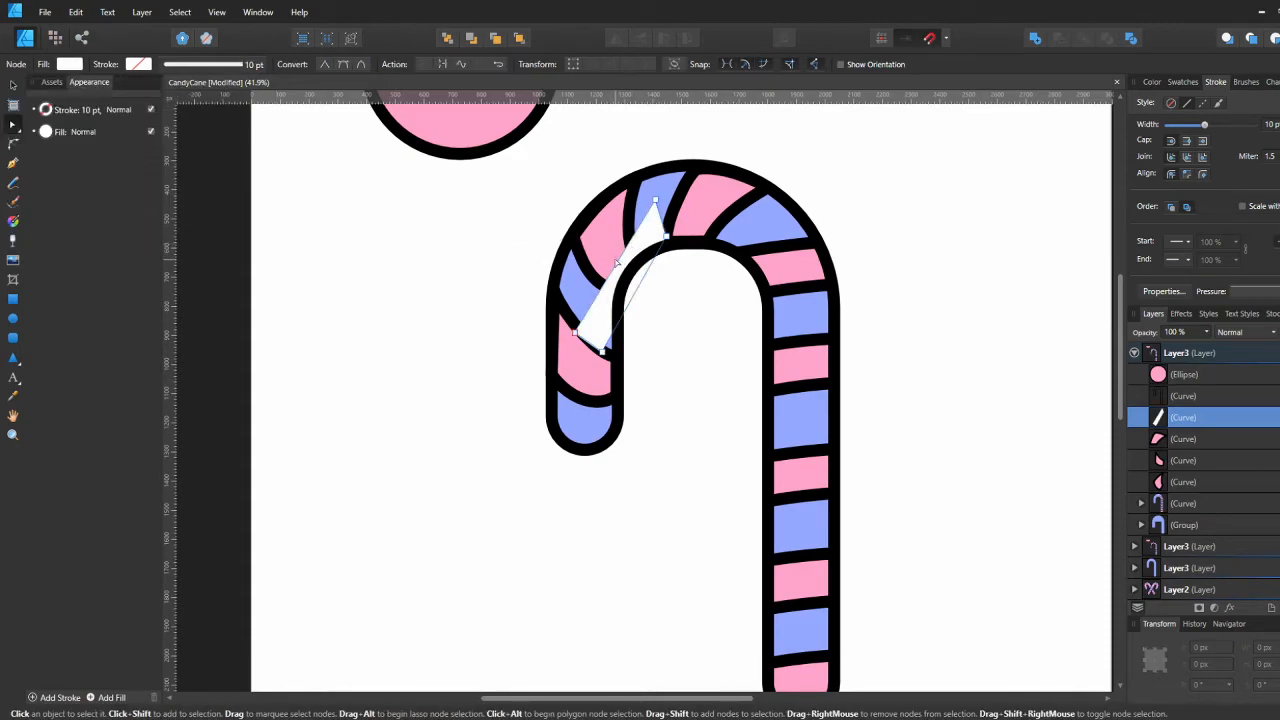
left_click_drag(617, 268, 607, 234)
key("v")
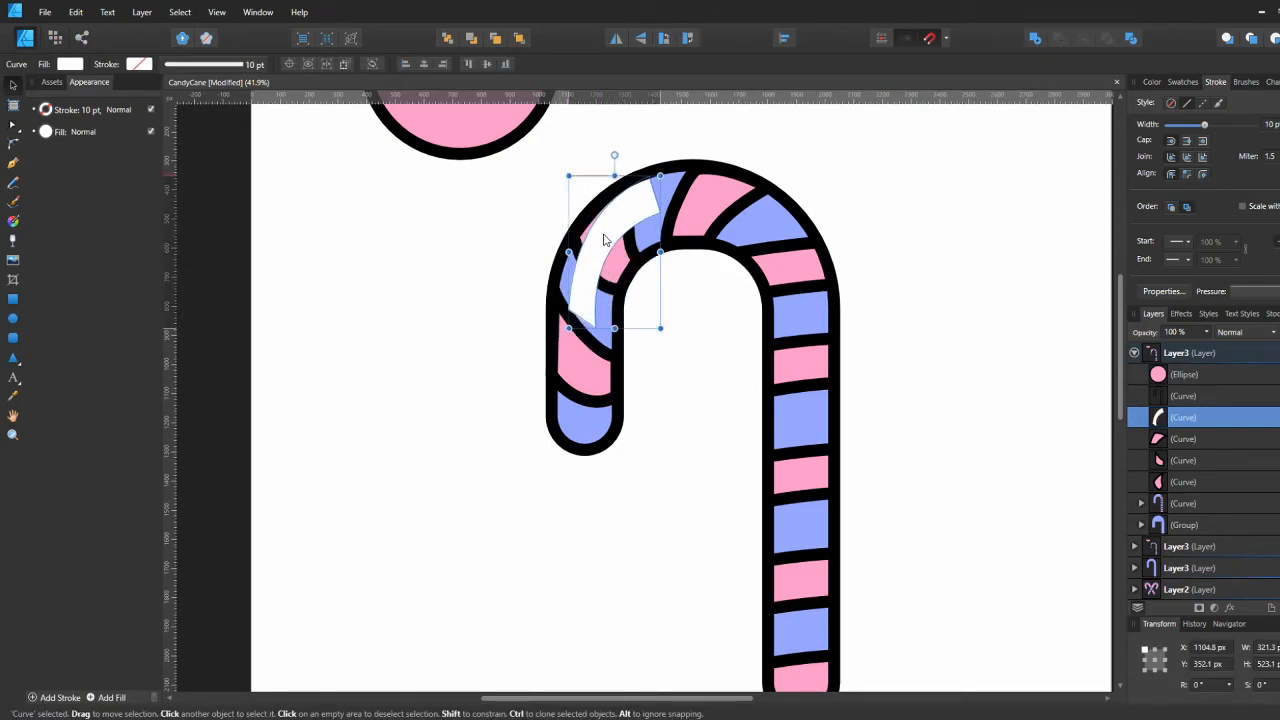
left_click_drag(669, 172, 675, 176)
left_click(493, 248)
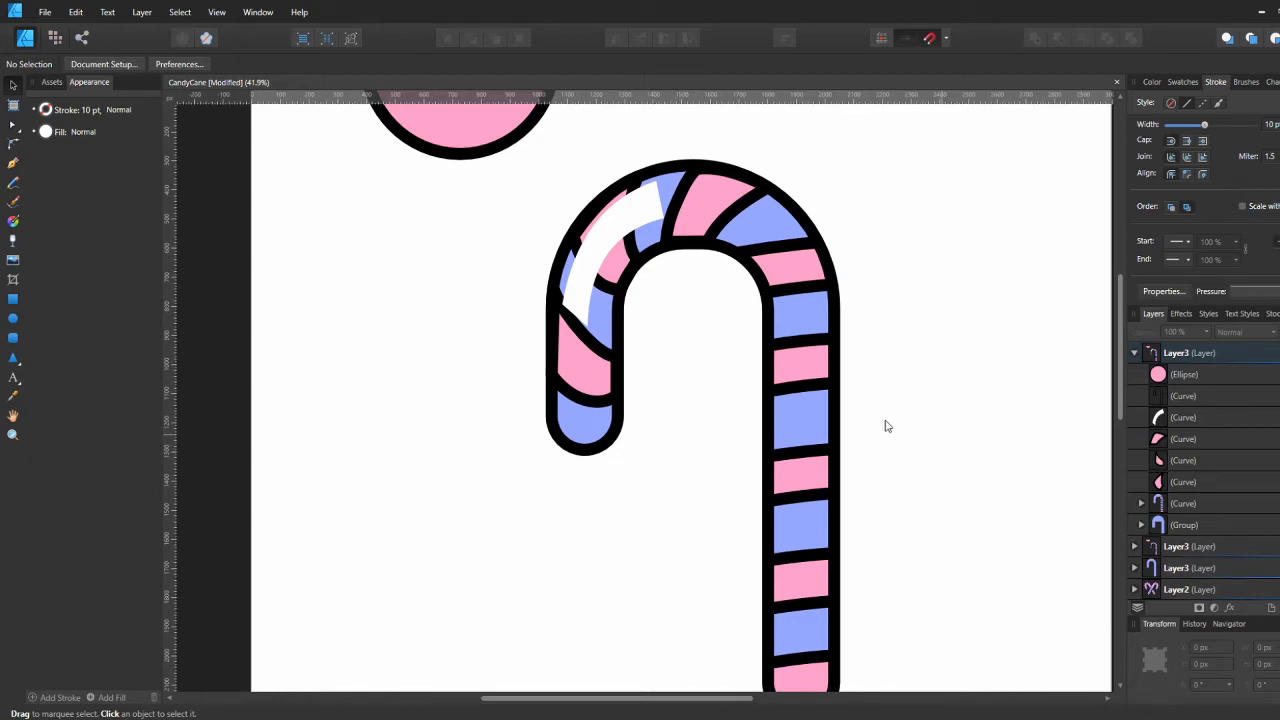
scroll(659, 354, "down", 1)
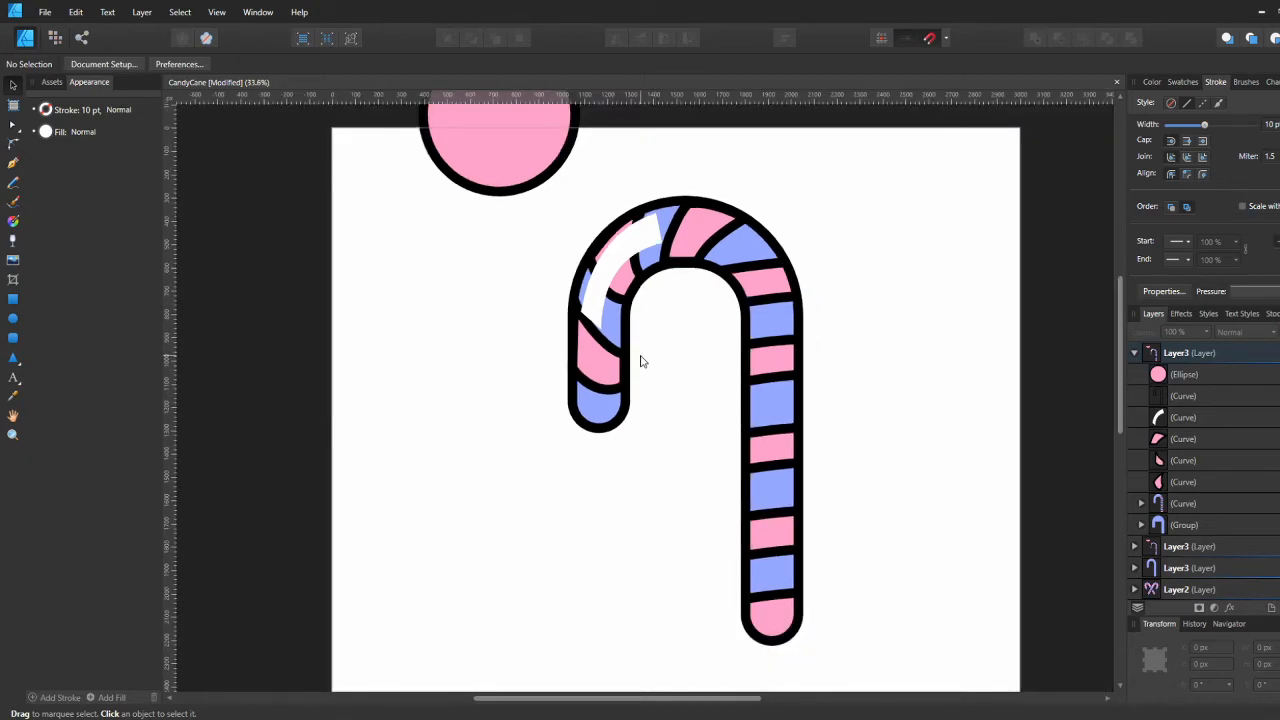
Step: Draw a white circle about 98 px wide just below the curved highlight and adjust both shapes' positions along the short leg
left_click(620, 269)
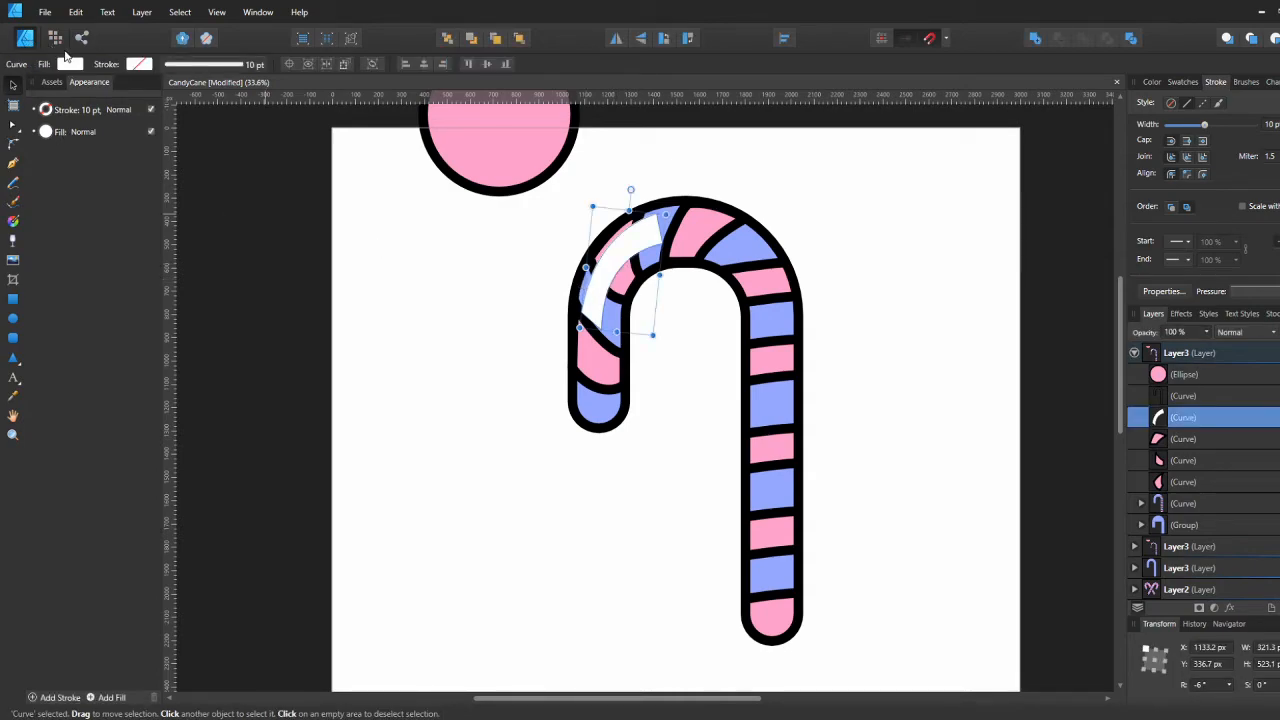
left_click(15, 319)
left_click_drag(594, 358, 605, 368)
key("v")
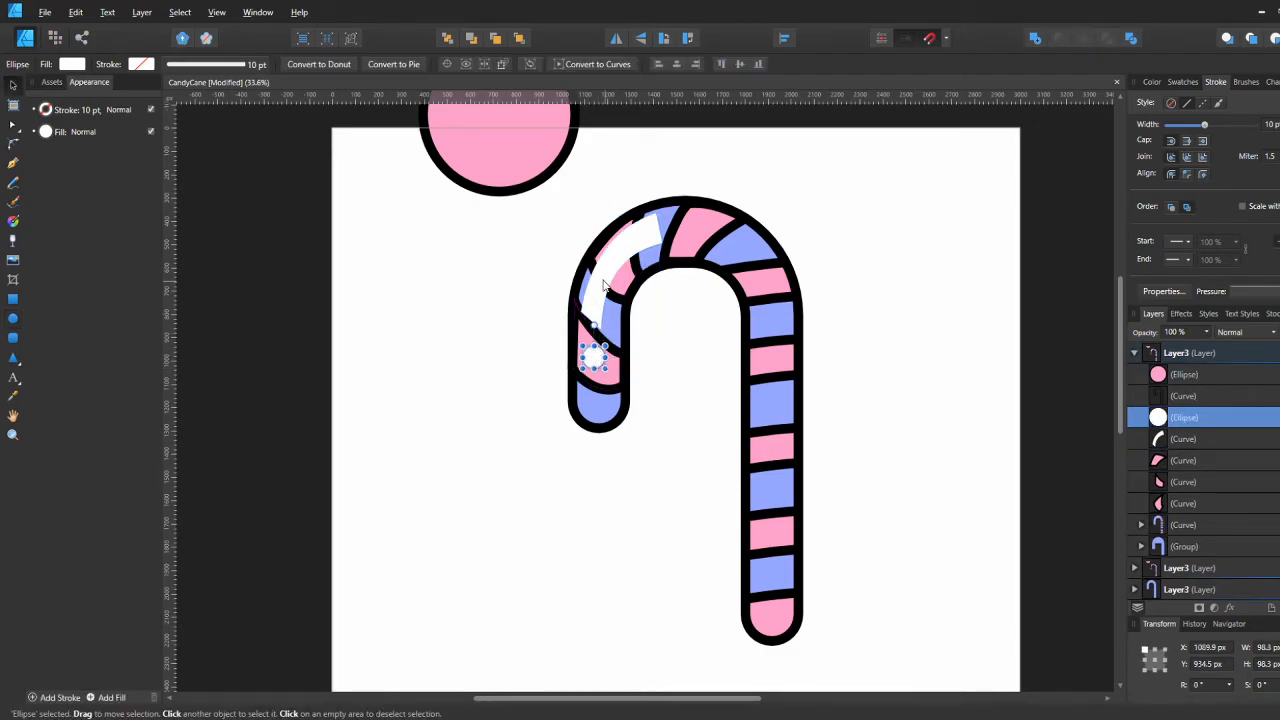
left_click_drag(595, 370, 594, 357)
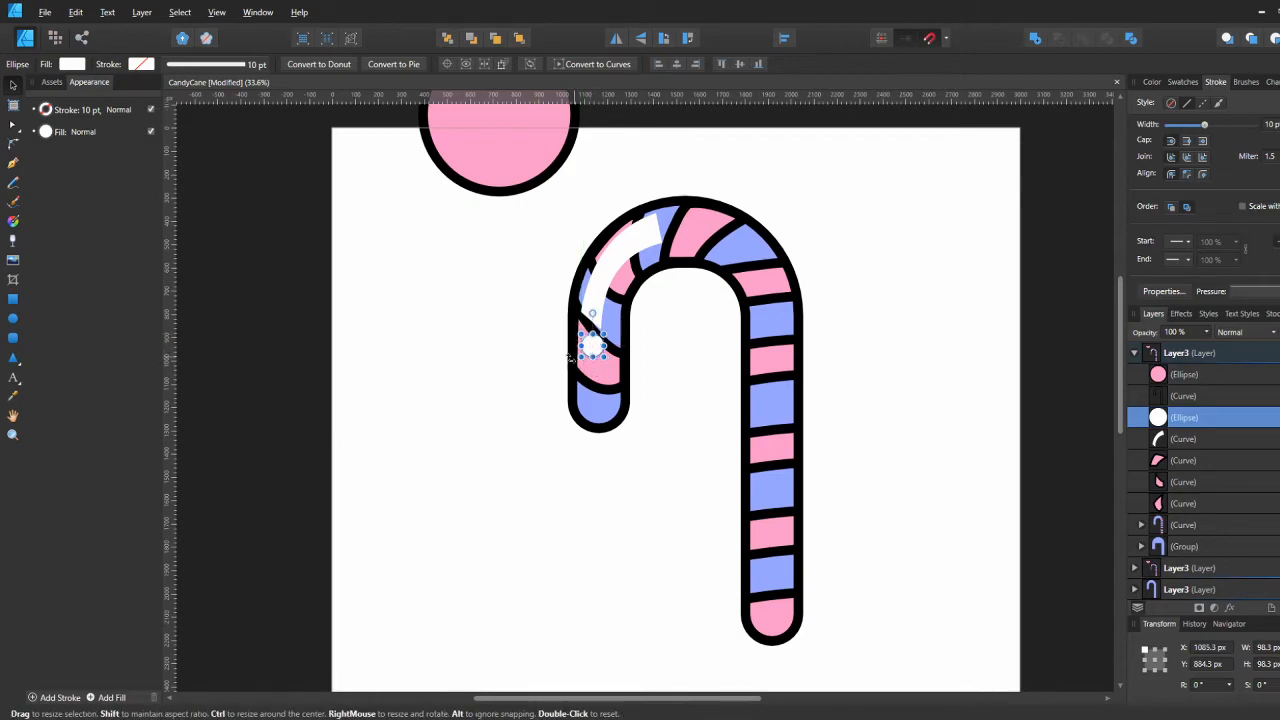
left_click(612, 272)
left_click_drag(610, 273, 611, 273)
Step: Select the curved highlight and small white circle together and lower their fill opacity to about half
left_click(594, 347, "shift")
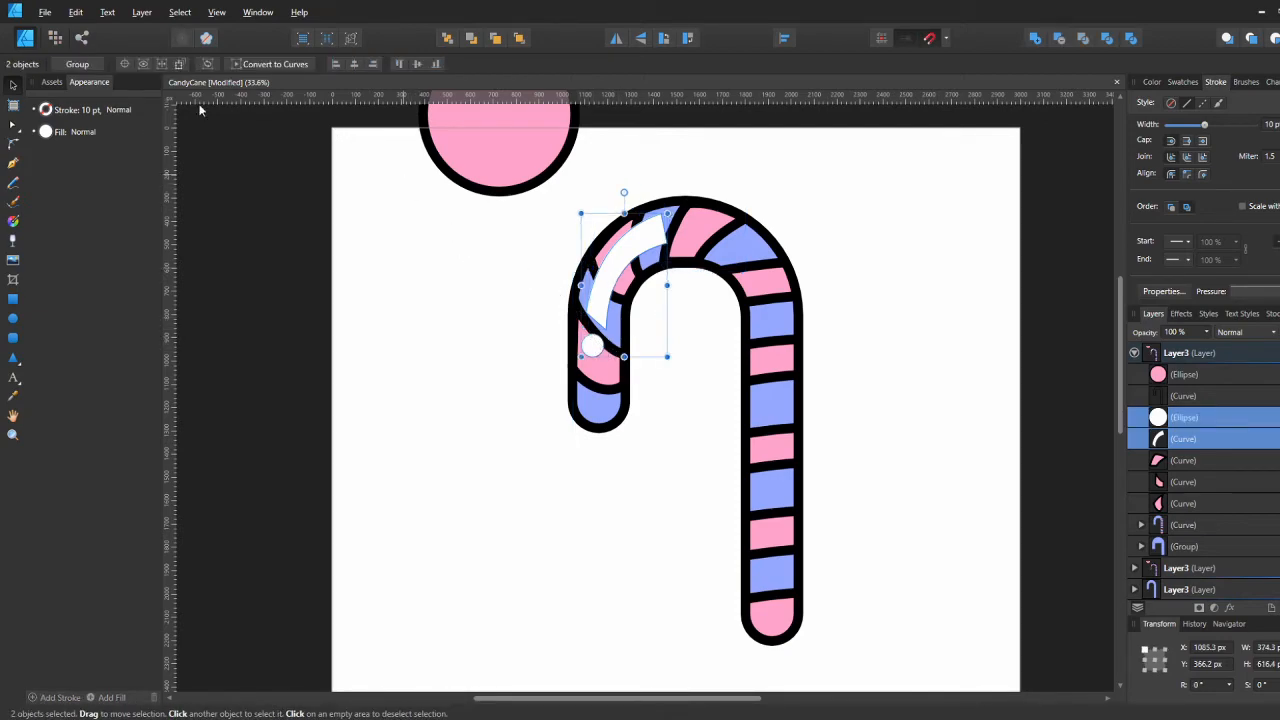
left_click(48, 133)
left_click(41, 137)
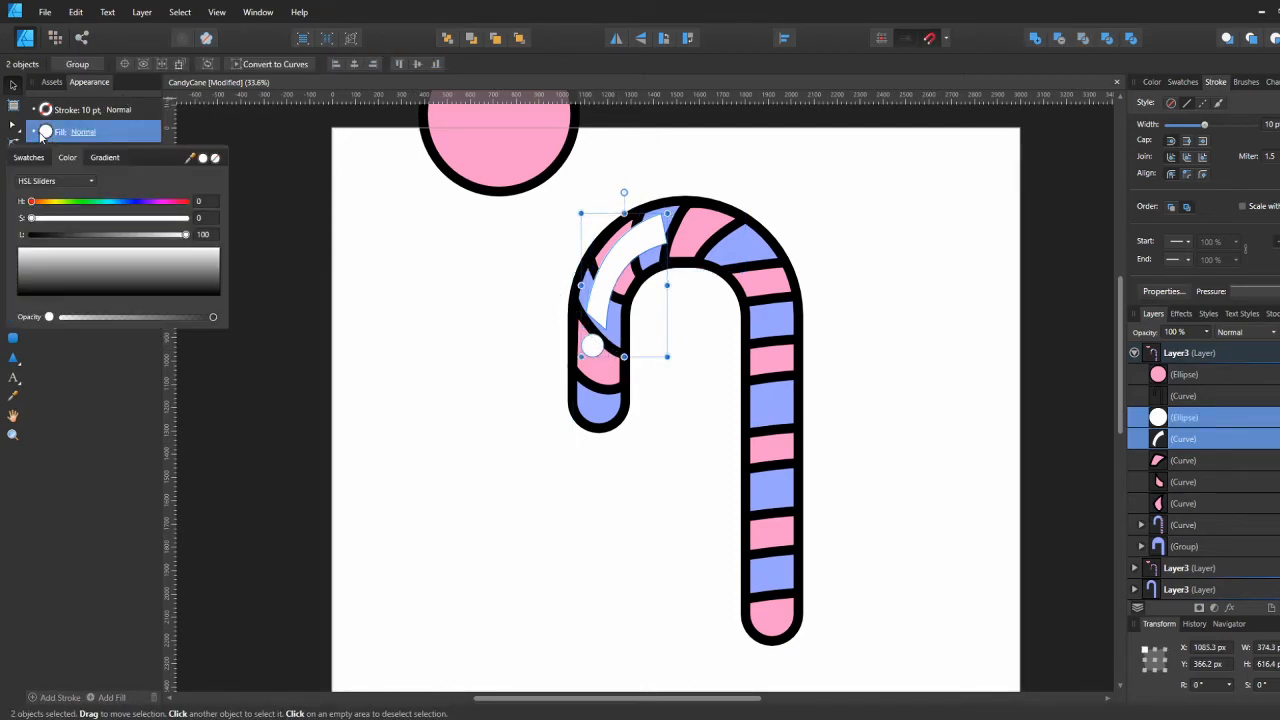
left_click(132, 317)
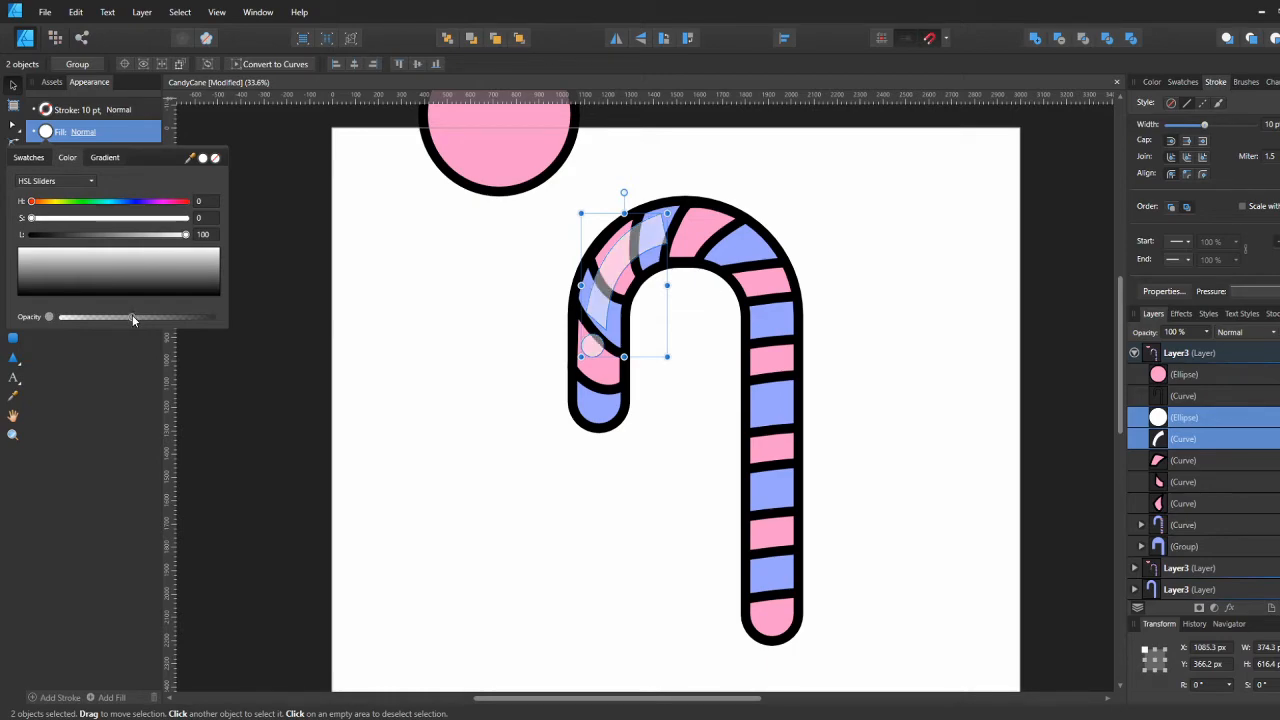
left_click_drag(141, 321, 146, 320)
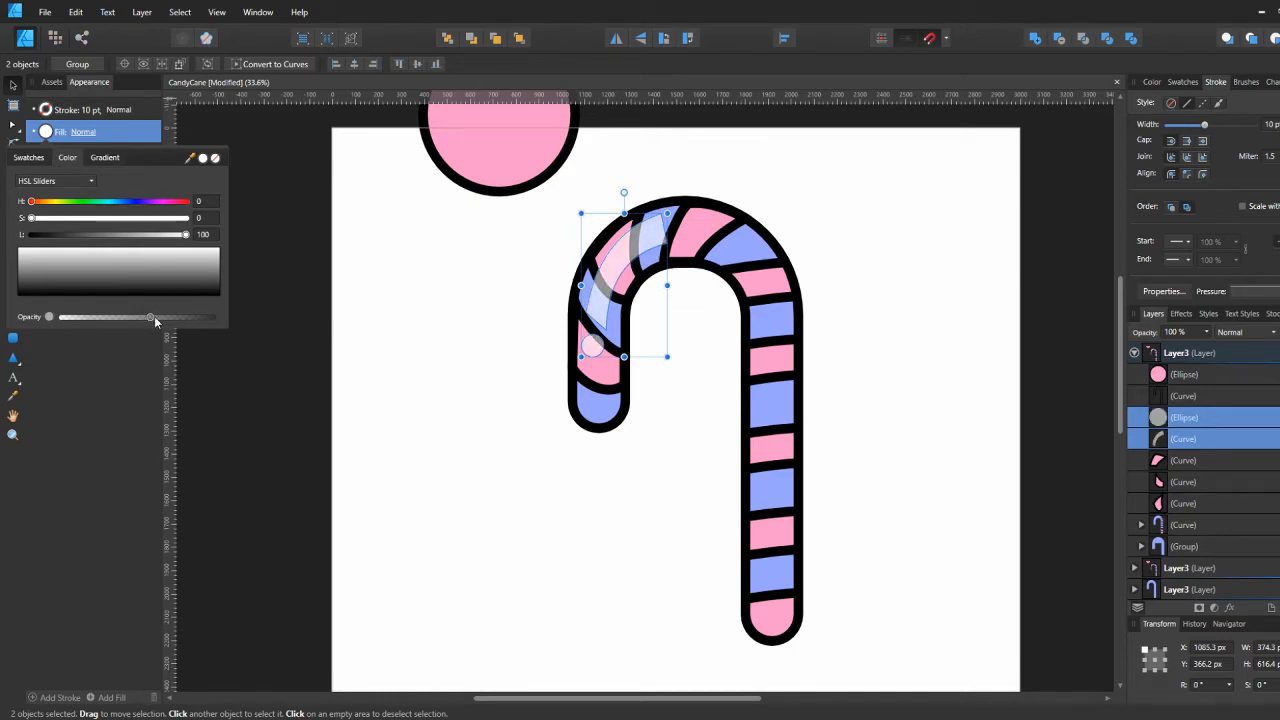
left_click(391, 349)
left_click_drag(721, 324, 669, 332)
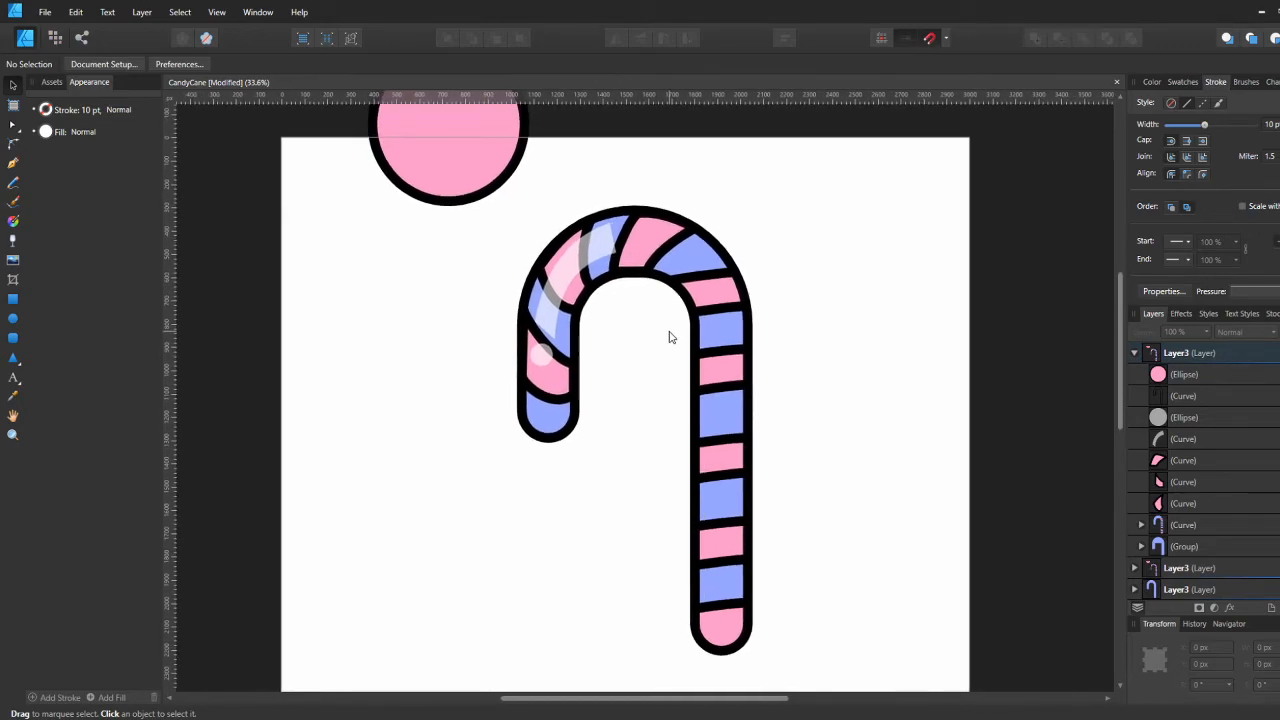
Step: Select the curved highlight and small circle together and raise their fill opacity until they are nearly opaque white
left_click(576, 281)
left_click(541, 355, "shift")
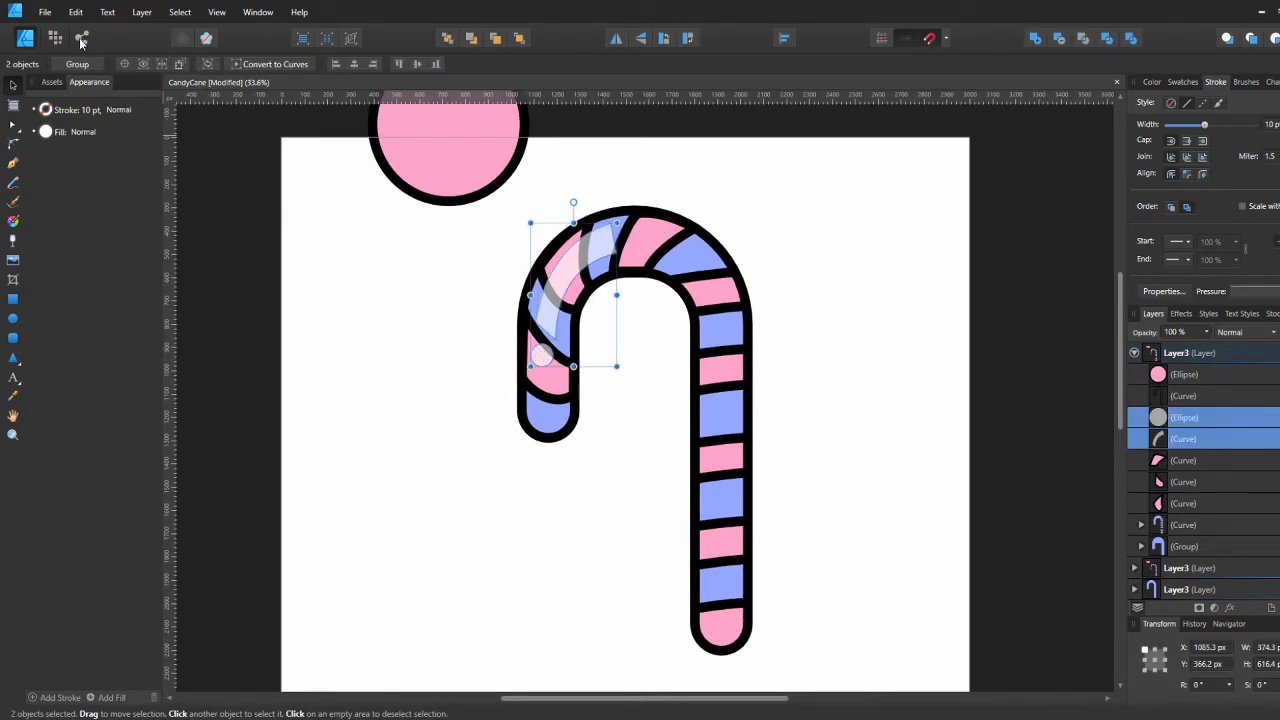
left_click(57, 140)
left_click_drag(180, 316, 196, 318)
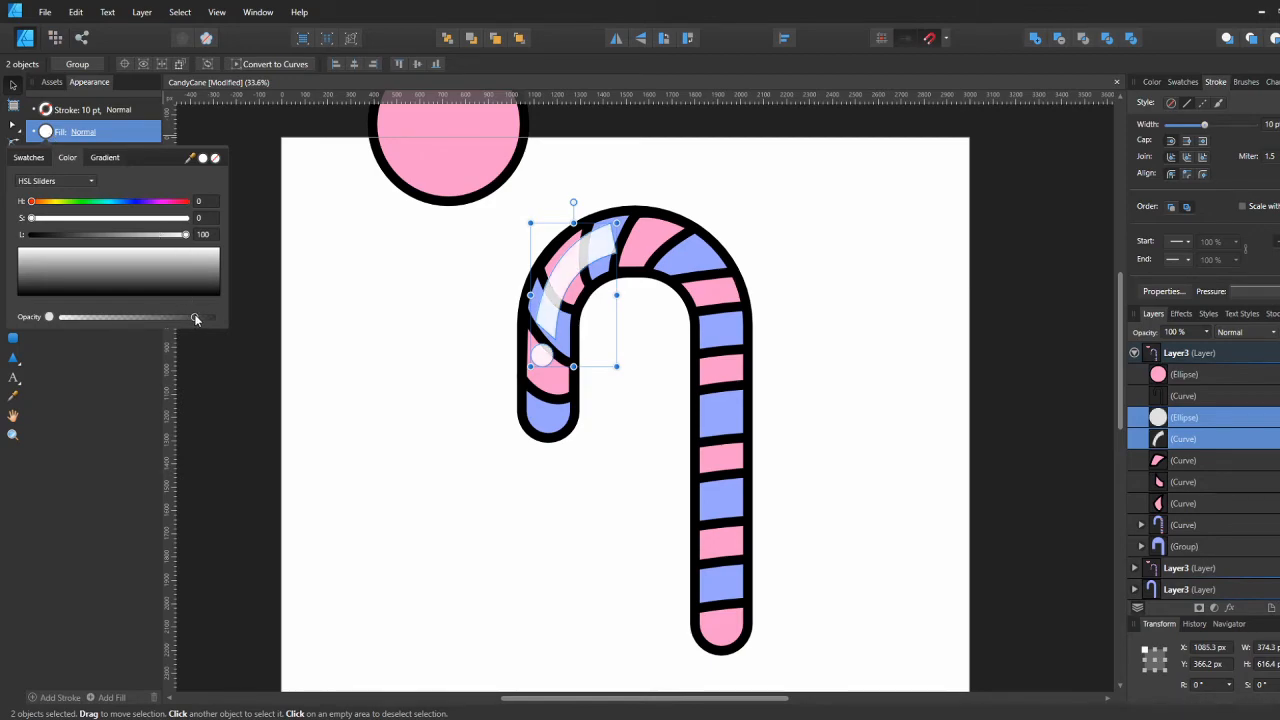
left_click(397, 300)
left_click_drag(485, 333, 441, 319)
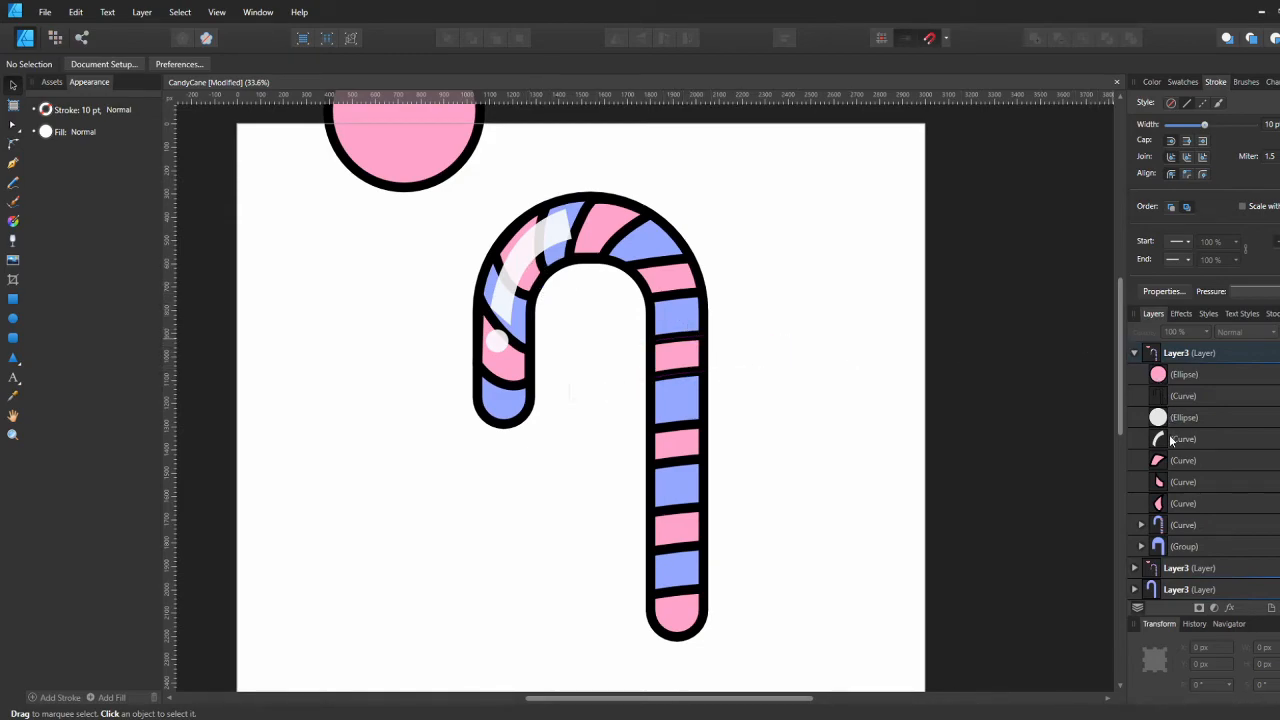
Step: Draw a closed vertical highlight strip about 62 px wide and 1010 px tall on the long leg and fill it white
left_click(532, 238)
key("p")
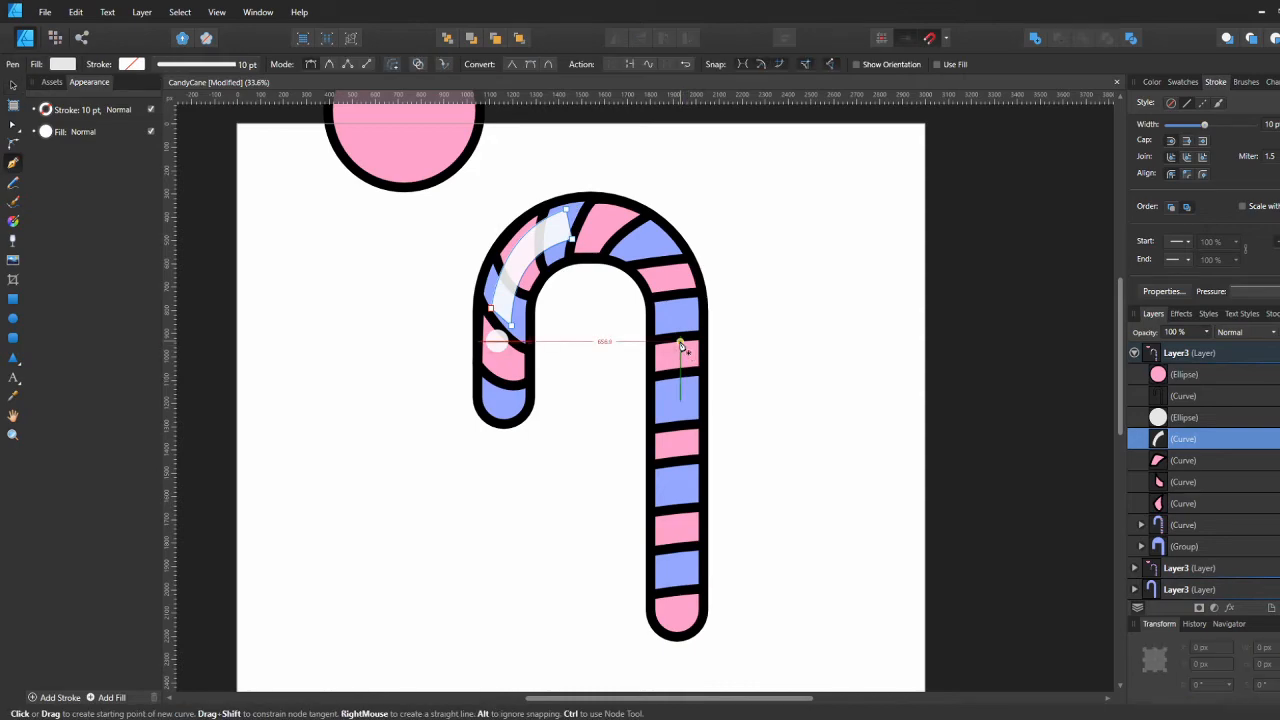
left_click(680, 341)
left_click(680, 578)
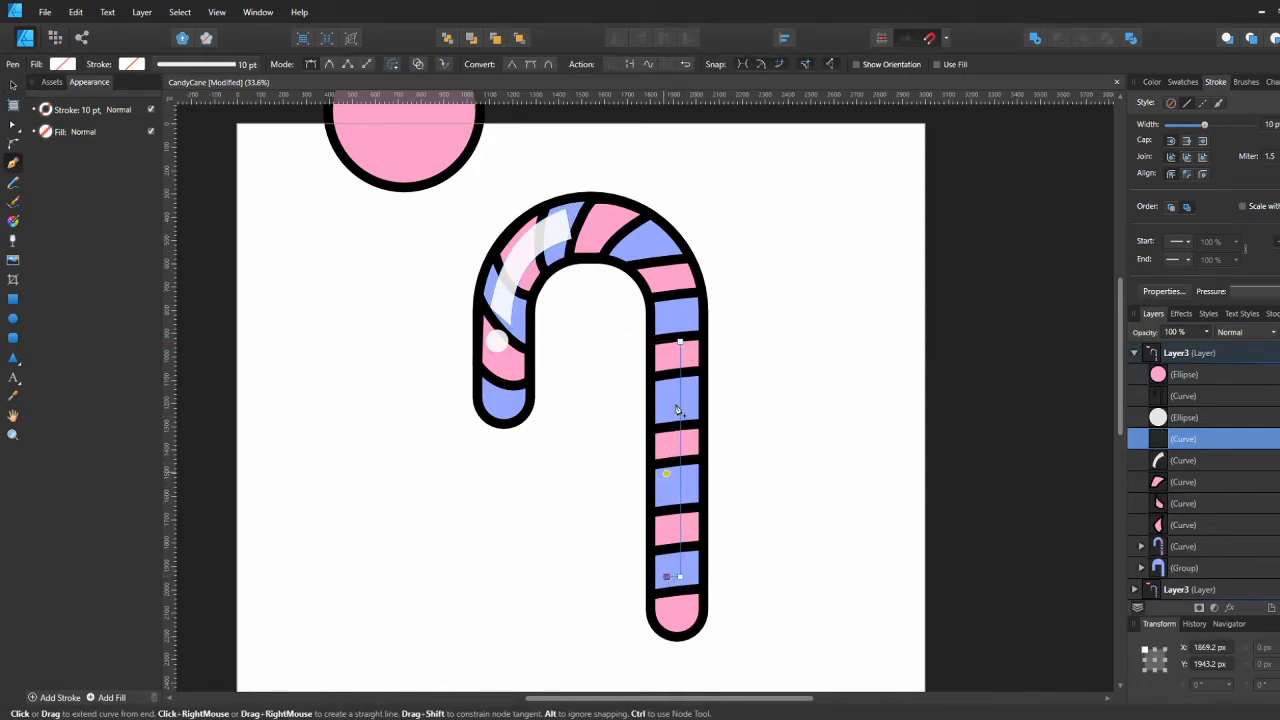
left_click(666, 341)
left_click(680, 341)
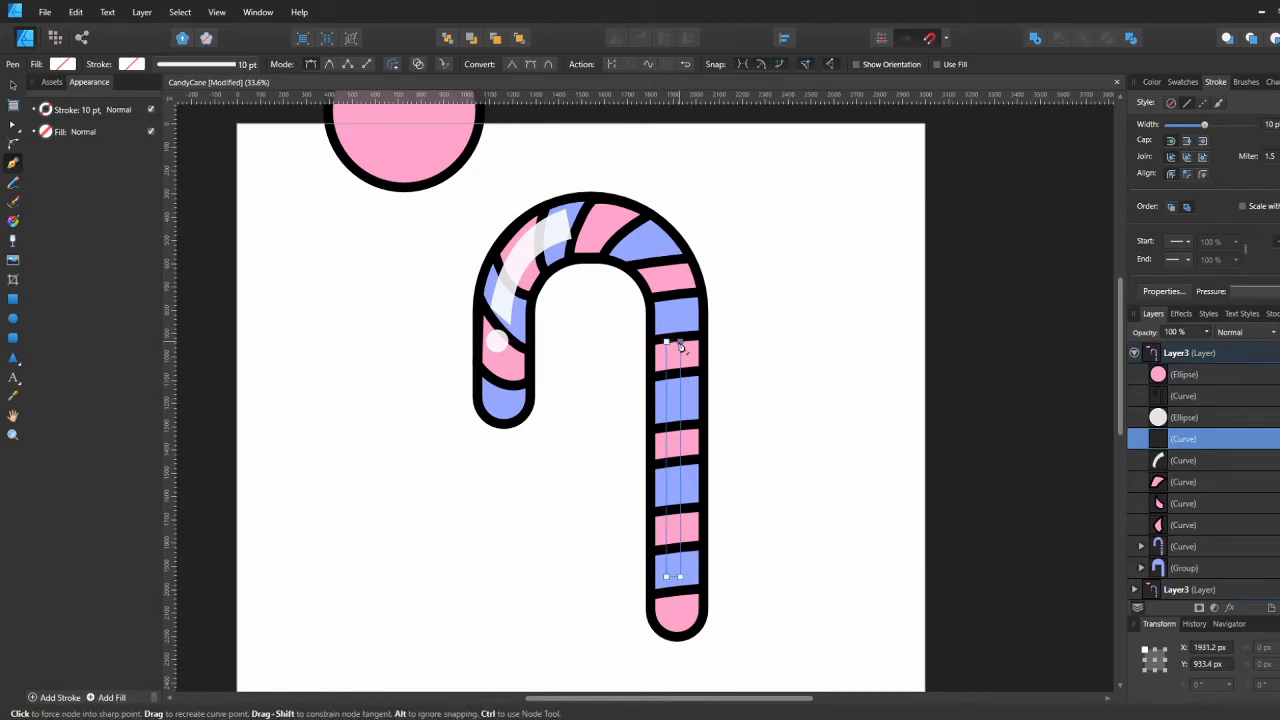
left_click(63, 64)
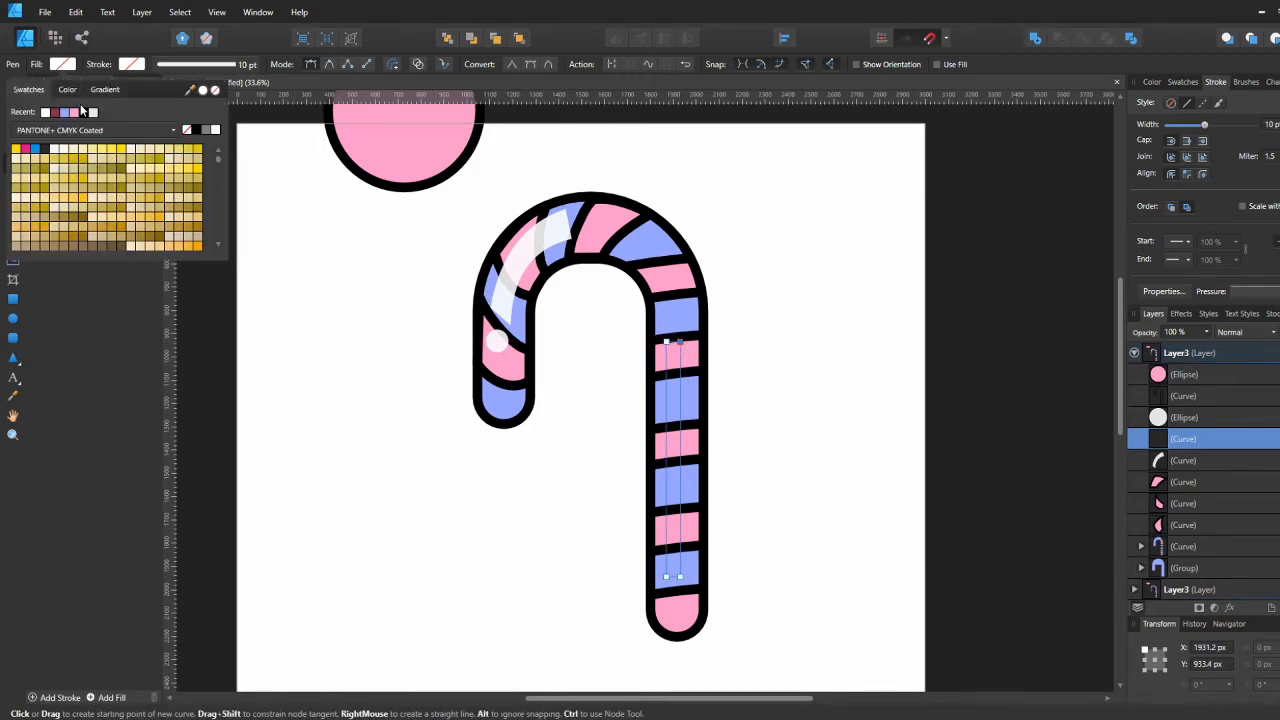
left_click(46, 112)
Step: Shift the white strip slightly toward the long leg's outer edge and place a copy of the small white circle just above it
key("c")
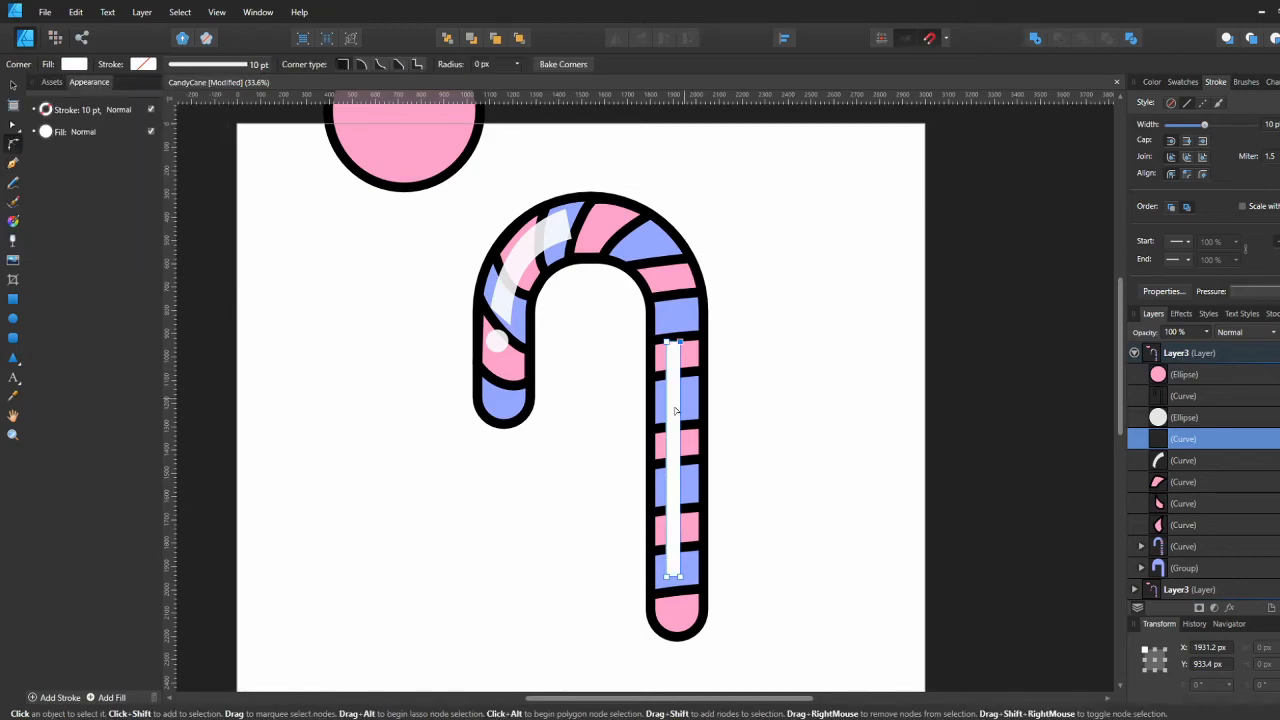
key("v")
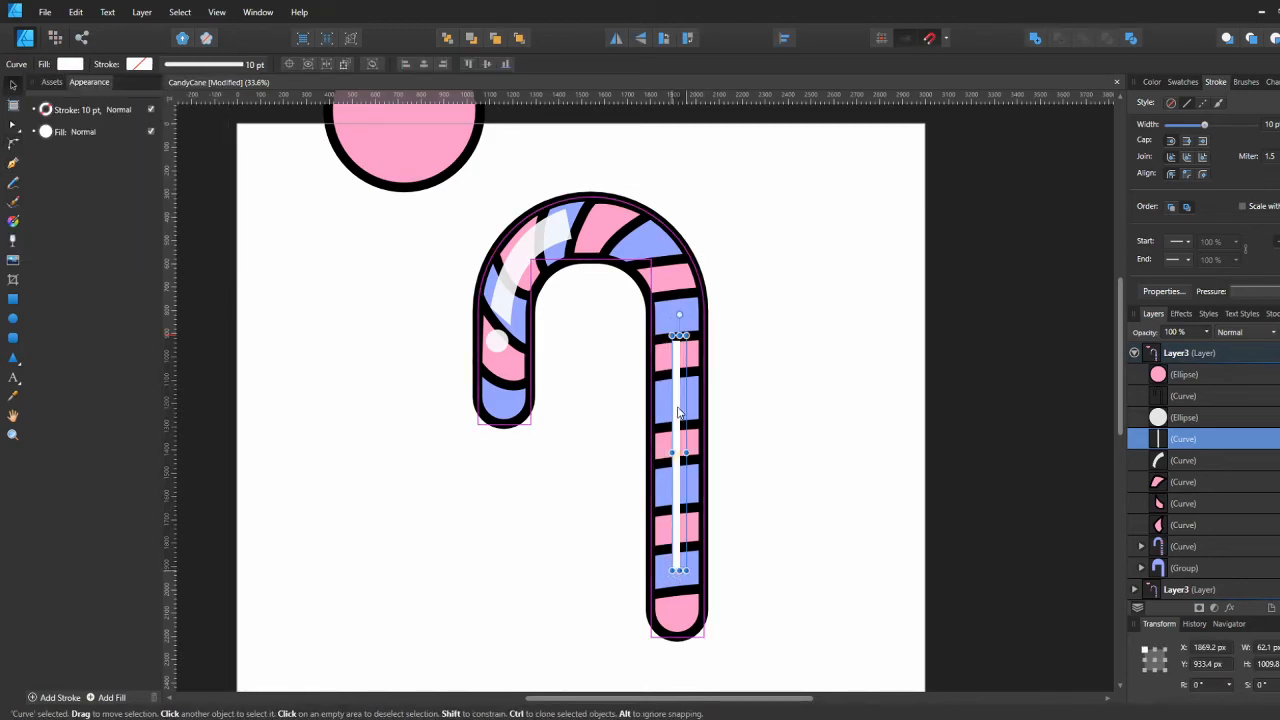
left_click_drag(681, 410, 680, 417)
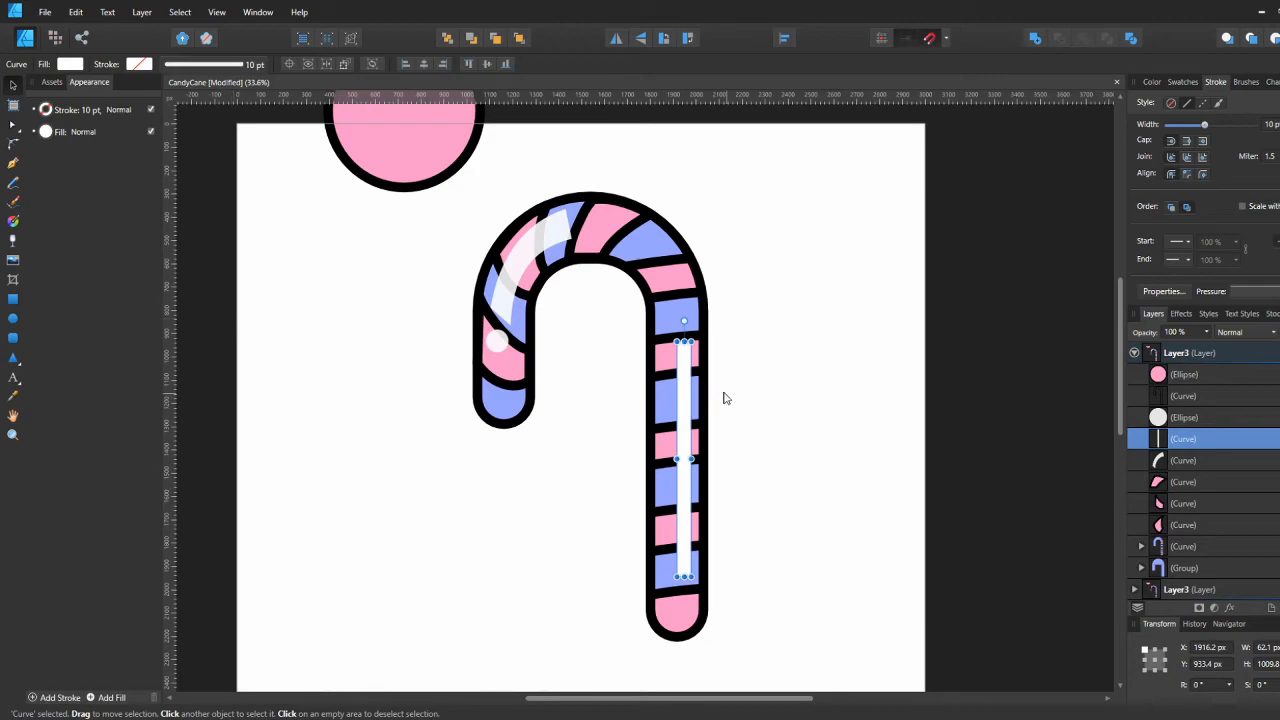
left_click(495, 344)
mouse_move(516, 344)
left_mouse_down("ctrl")
mouse_move(693, 337)
mouse_move(686, 306)
mouse_move(683, 321)
left_mouse_up("ctrl")
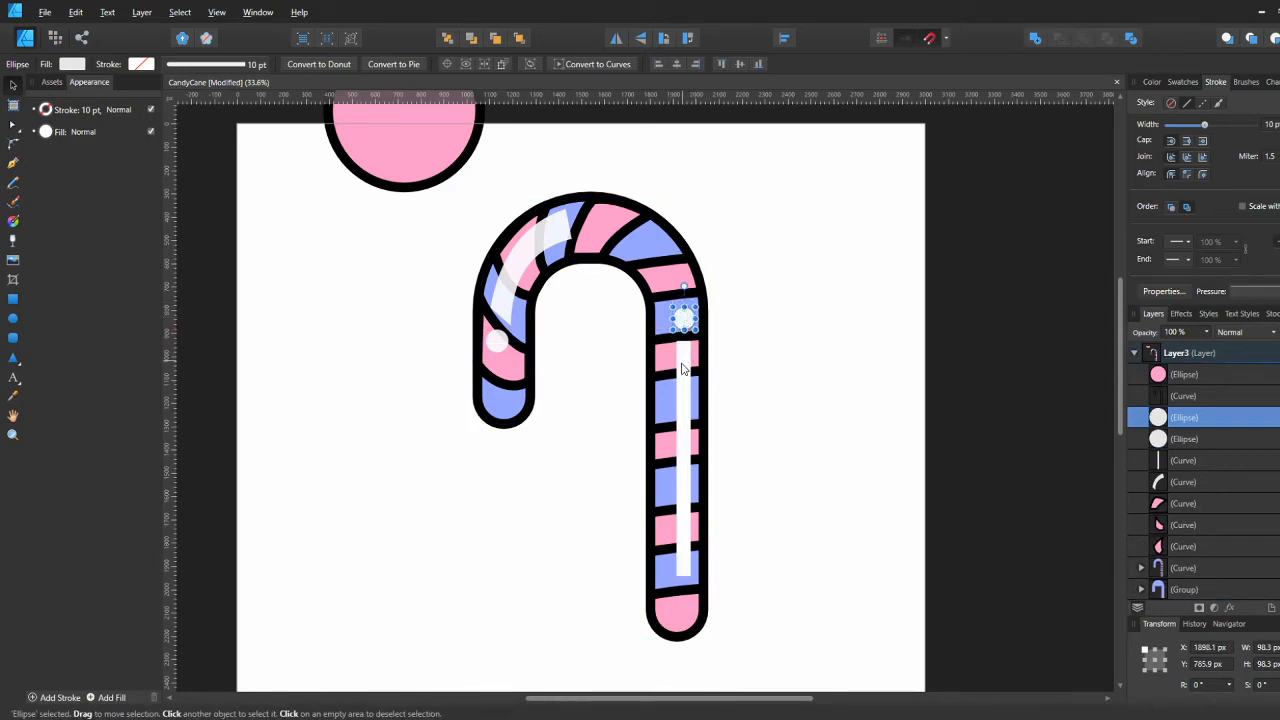
Step: Select the long leg's white strip and copied circle together and lower their fill opacity to about half
left_click(683, 374, "shift")
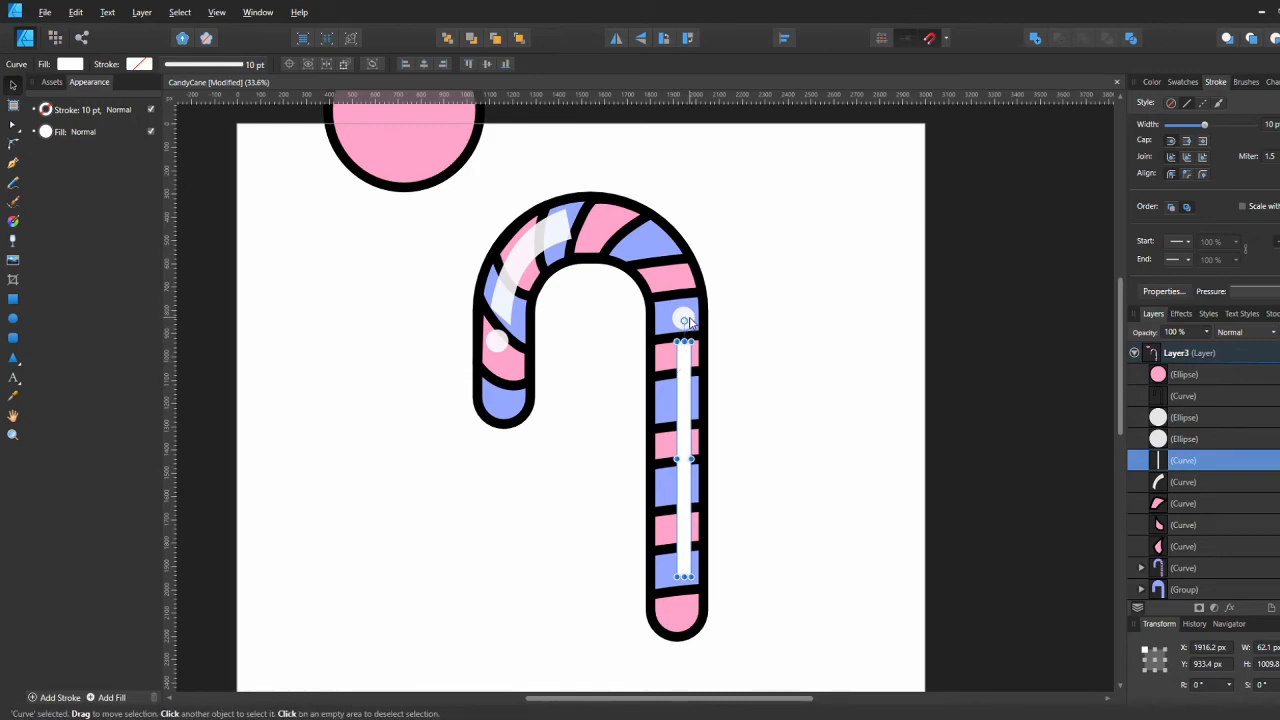
left_click(45, 133)
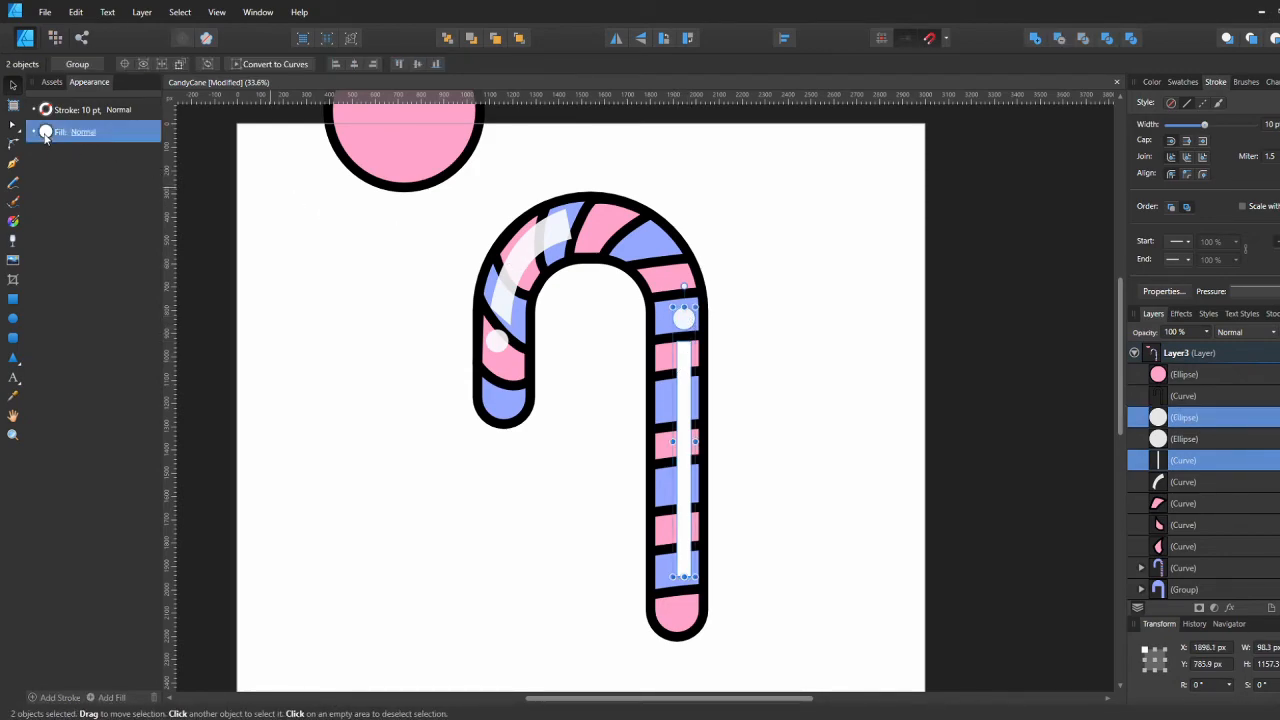
left_click_drag(200, 317, 251, 325)
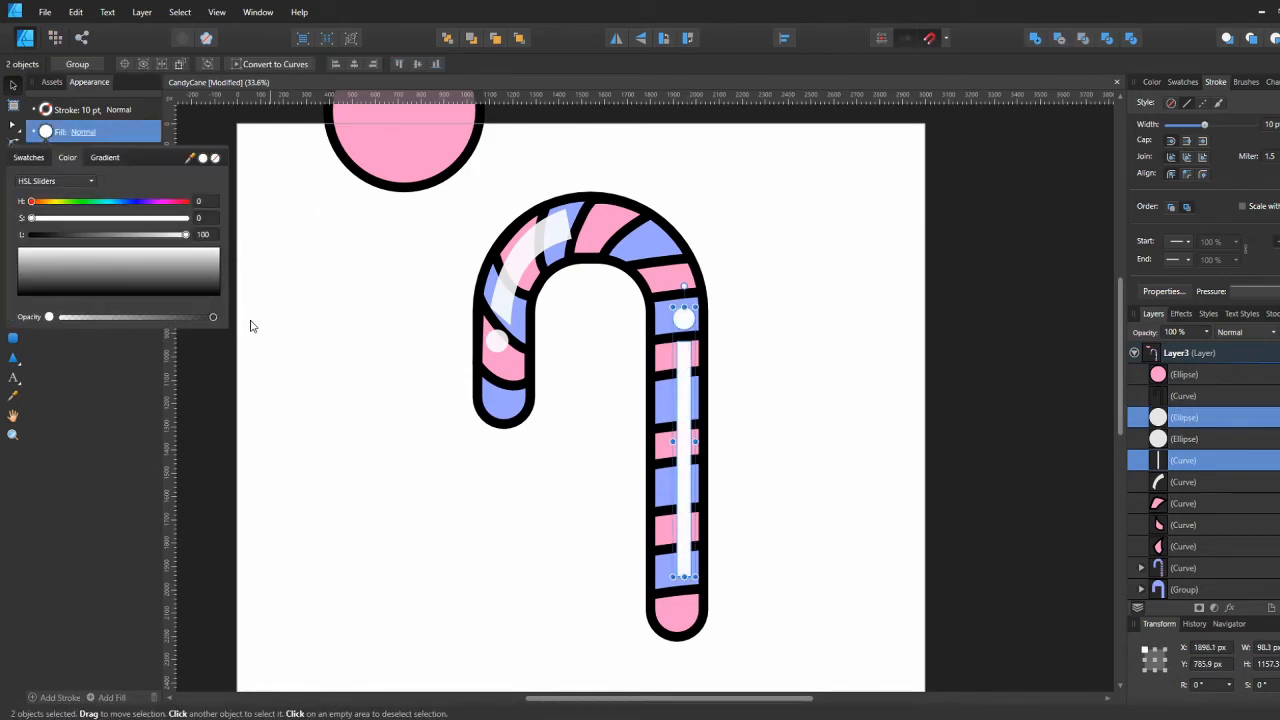
left_click_drag(123, 318, 116, 318)
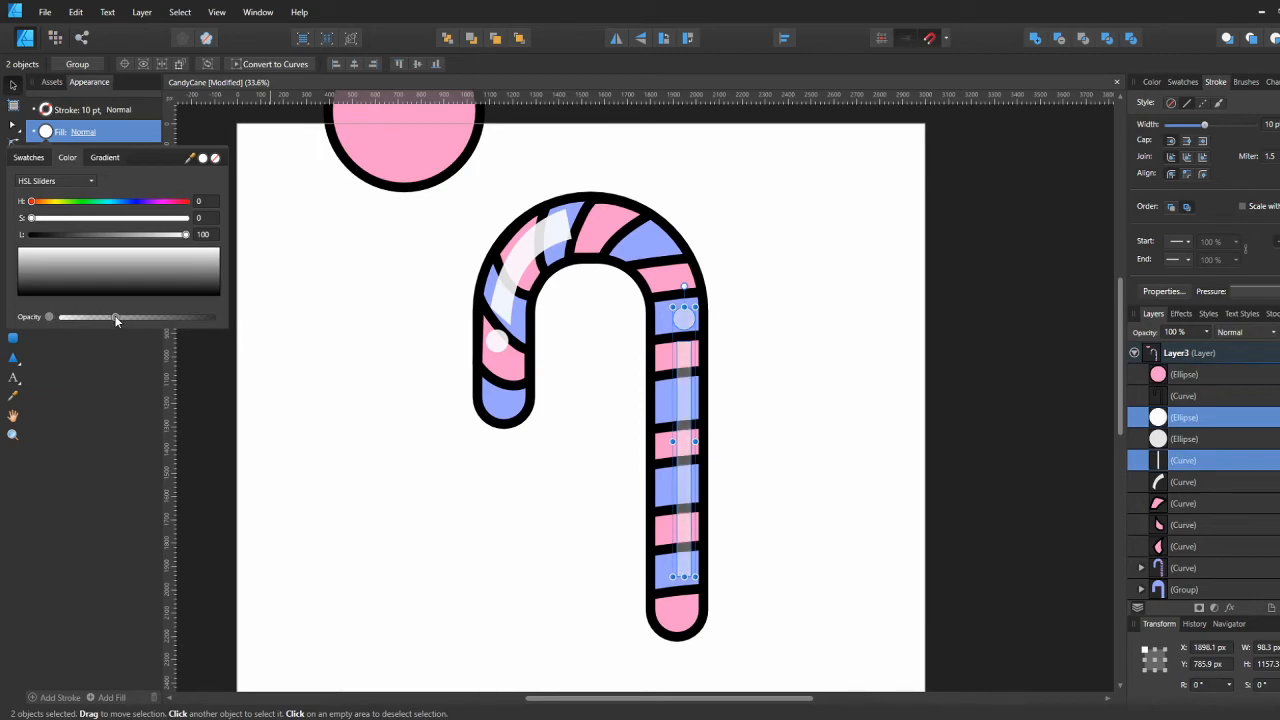
left_click(339, 349)
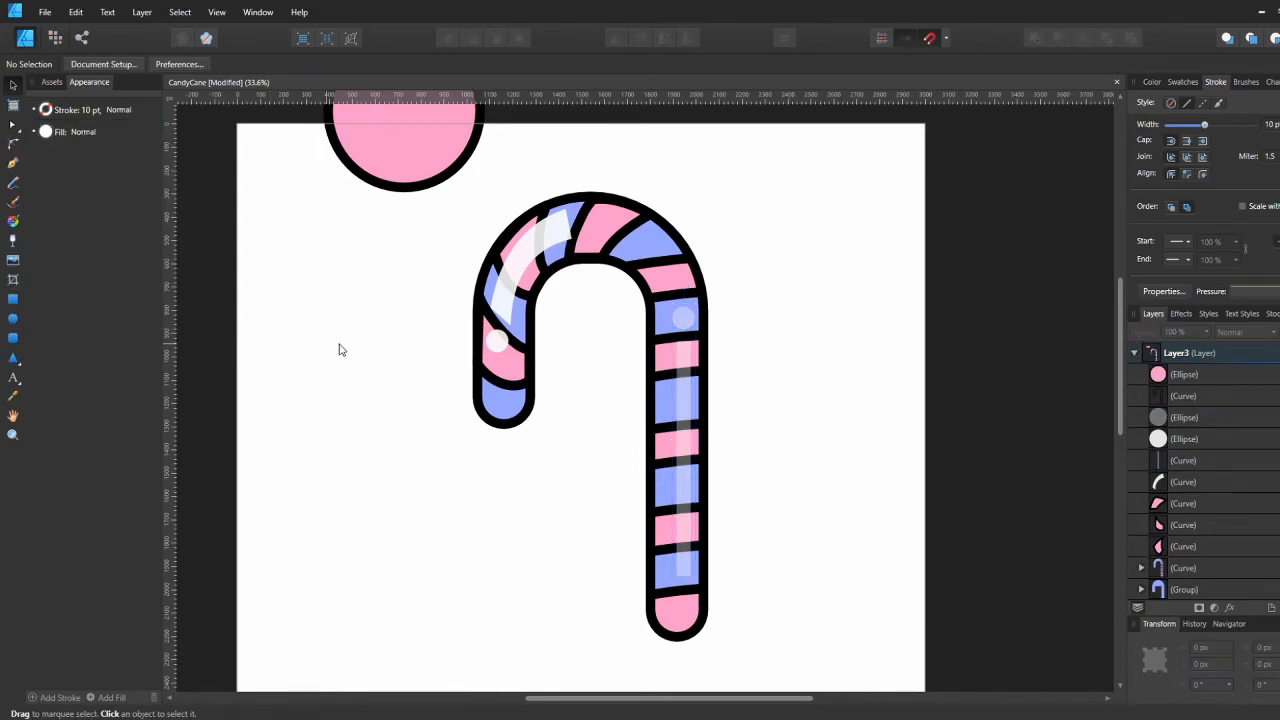
left_click(684, 358)
left_click(683, 319, "shift")
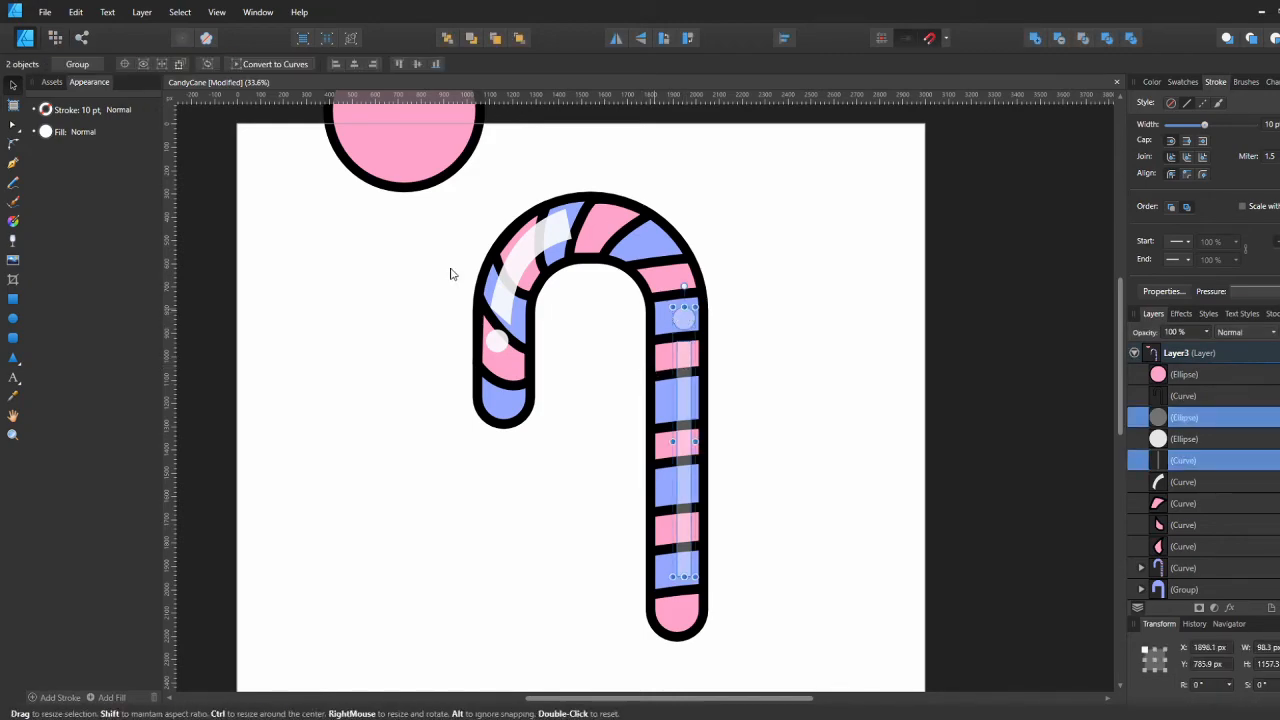
left_click(55, 135)
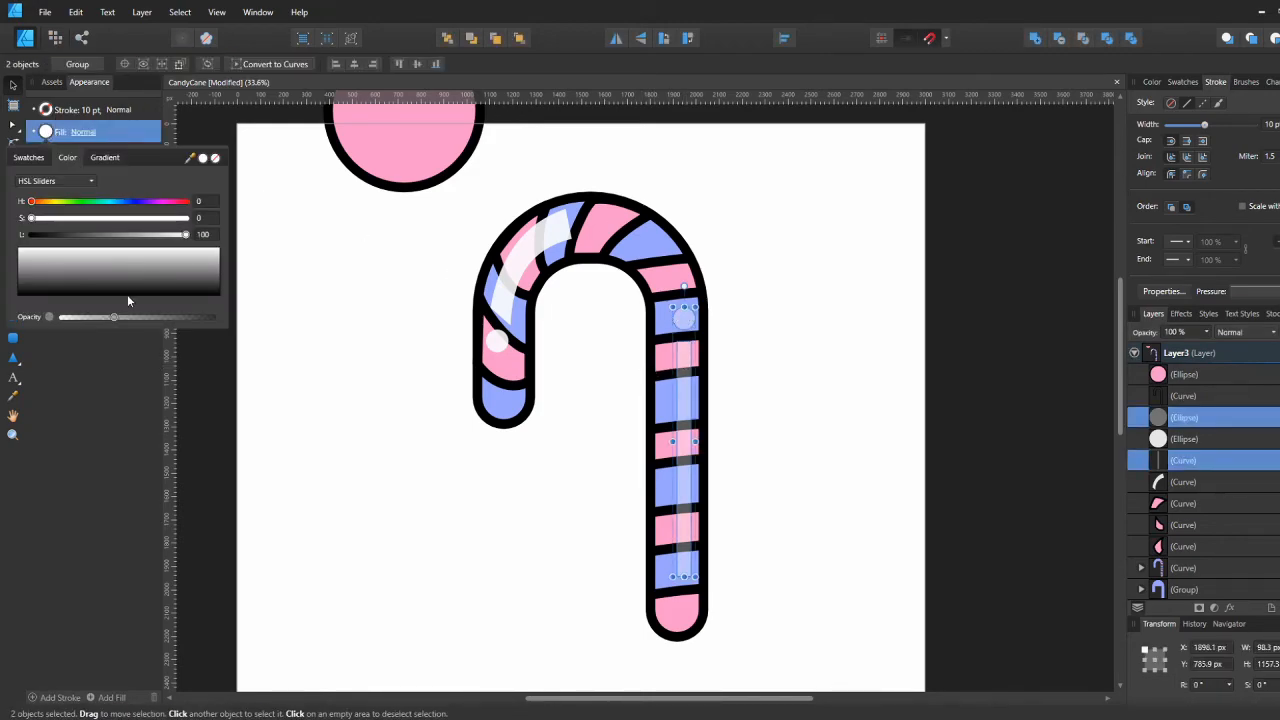
left_click_drag(149, 314, 142, 315)
left_click(303, 374)
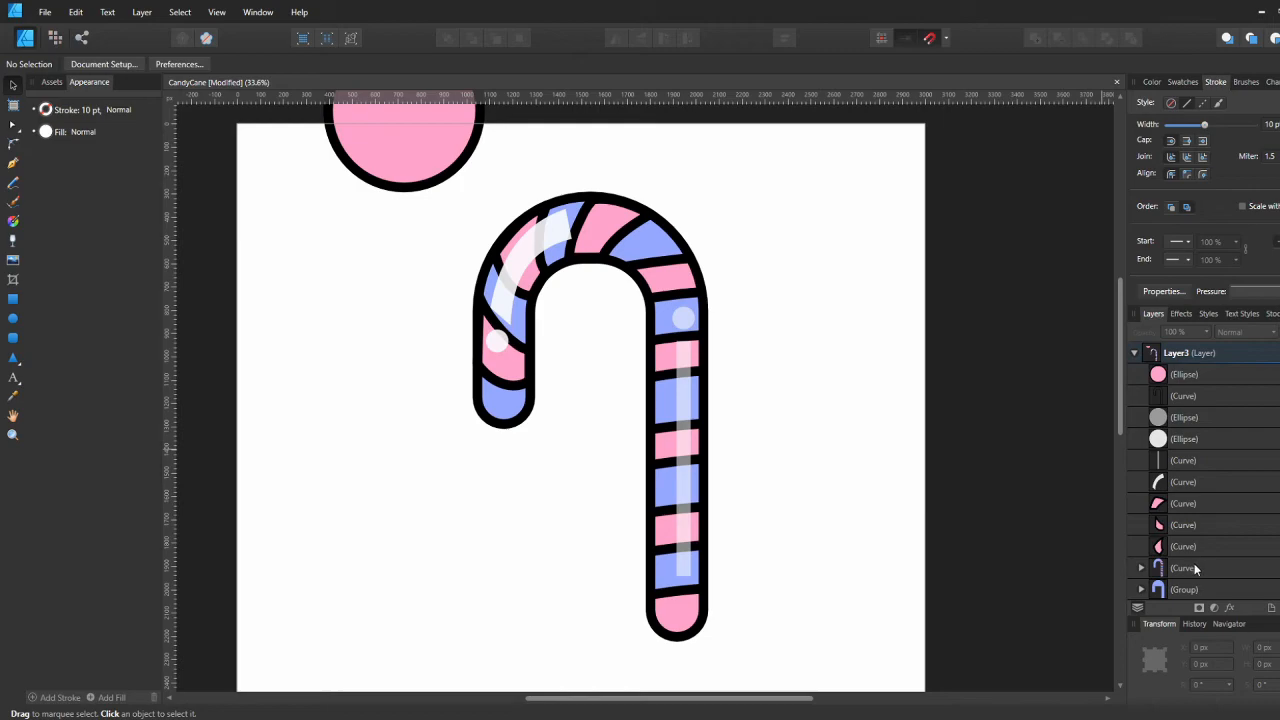
Step: Duplicate the striped cane shape to the left of the original and delete the stripe group from the copy, leaving a plain blue cane
scroll(1204, 400, "down", 3)
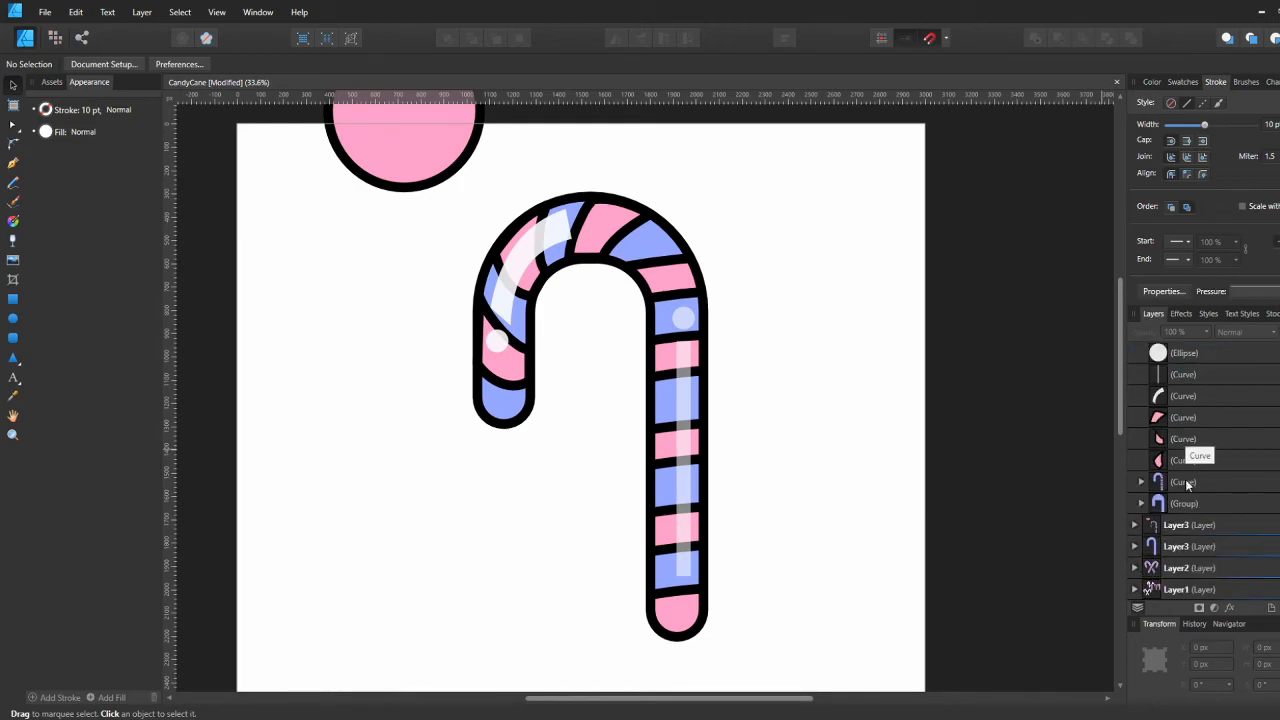
left_click(1138, 482)
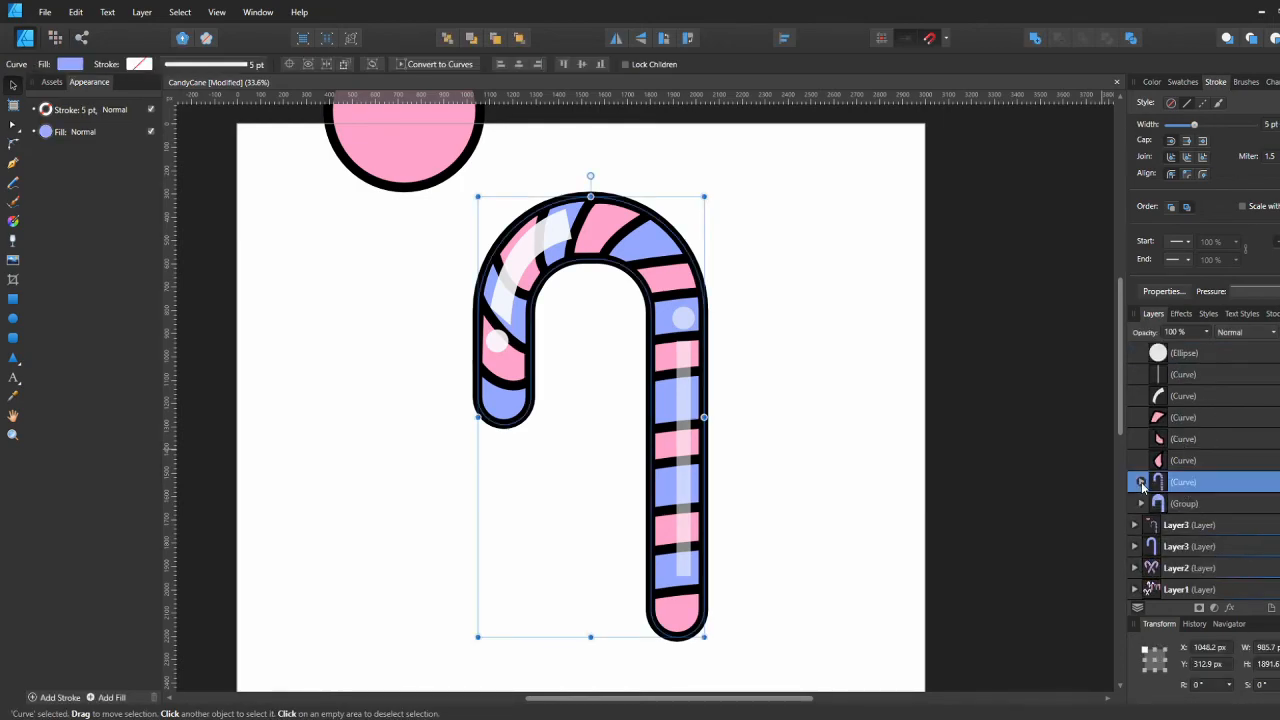
left_click(1141, 482)
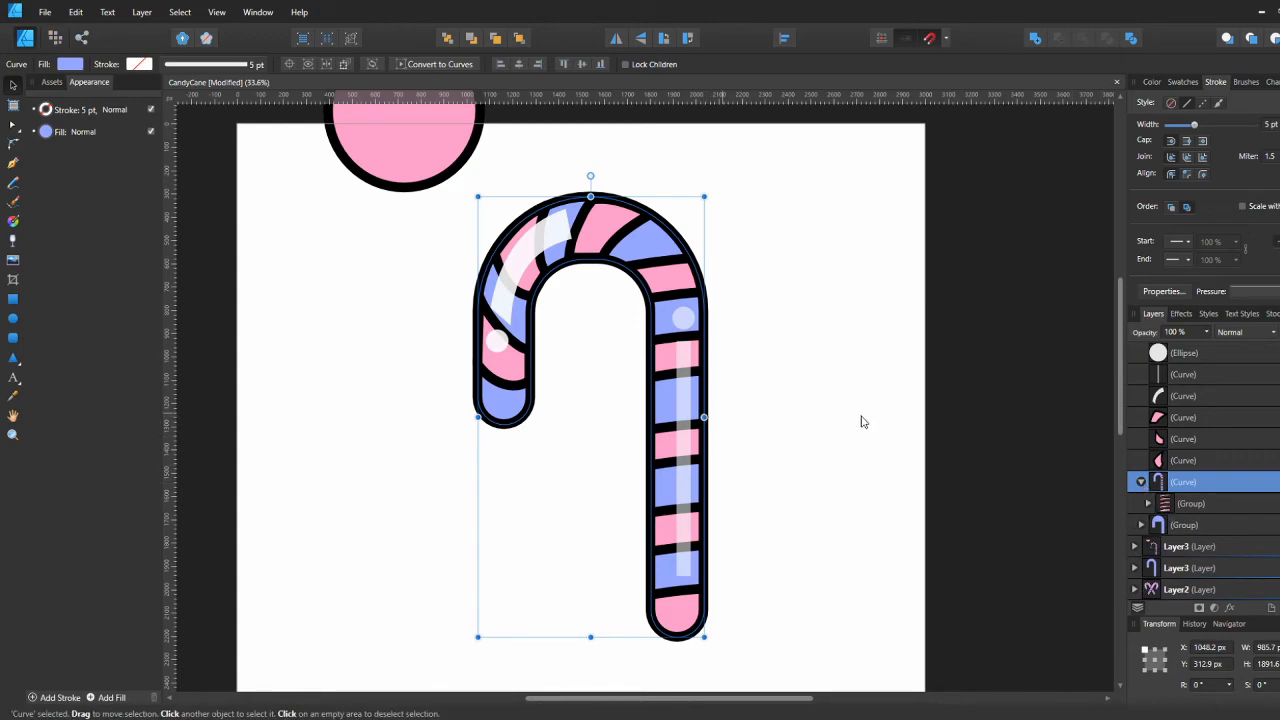
left_click_drag(660, 248, 368, 332)
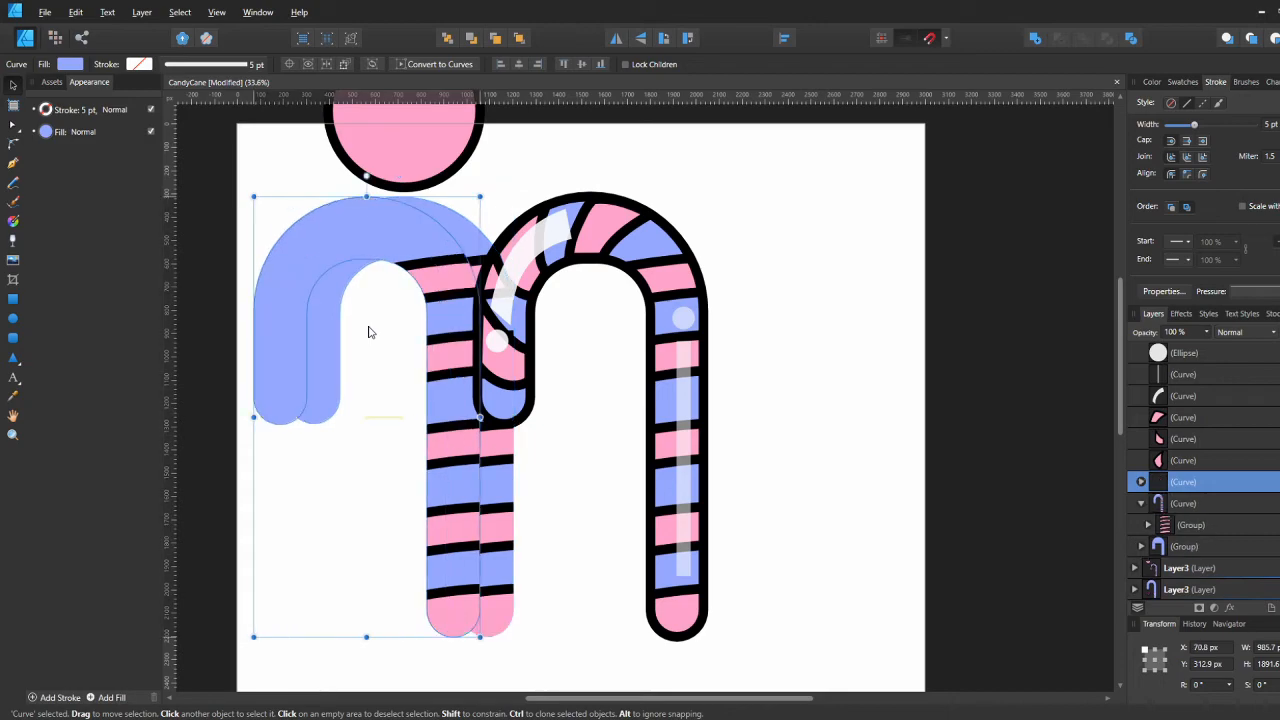
key("ctrl+z")
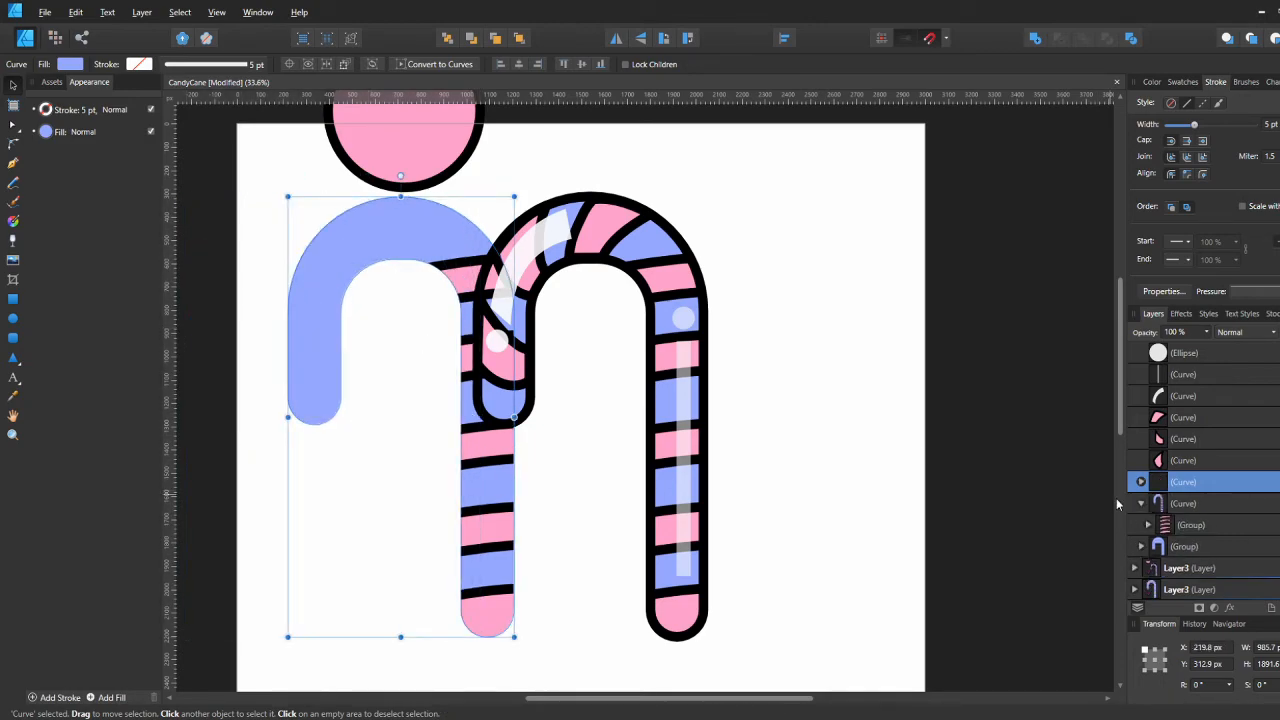
left_click(1141, 482)
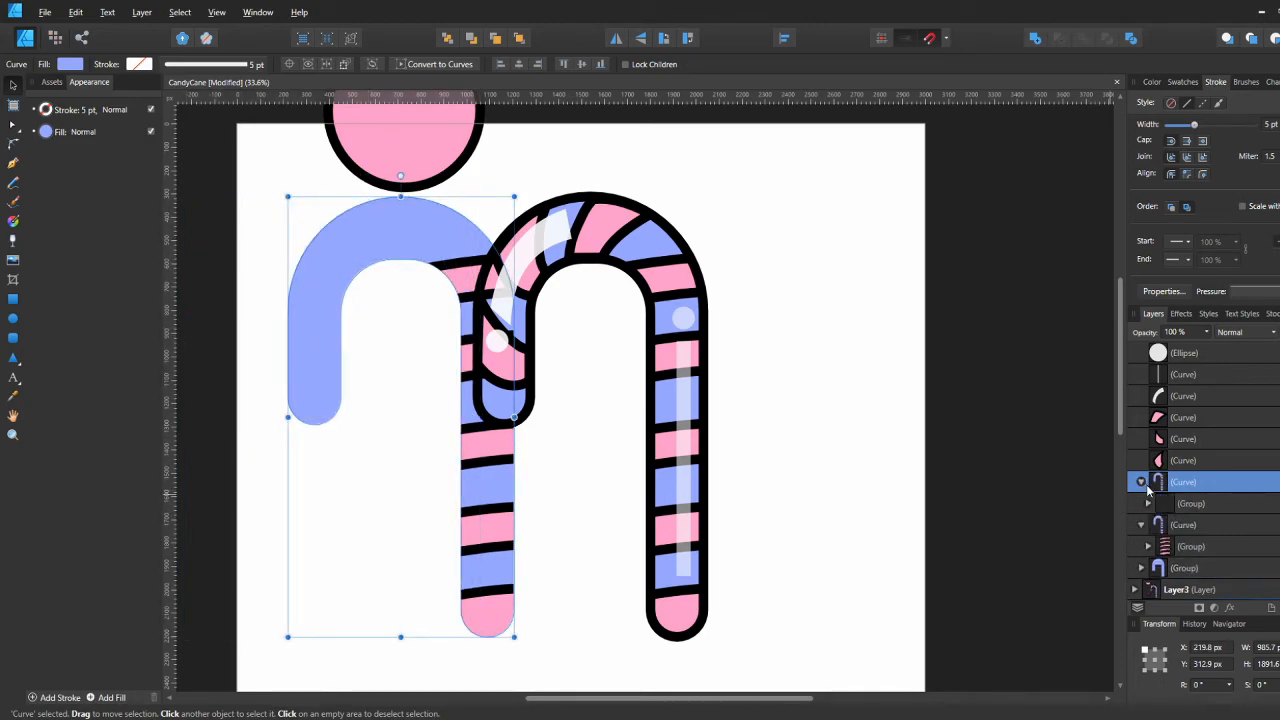
left_click(1166, 508)
key("Delete")
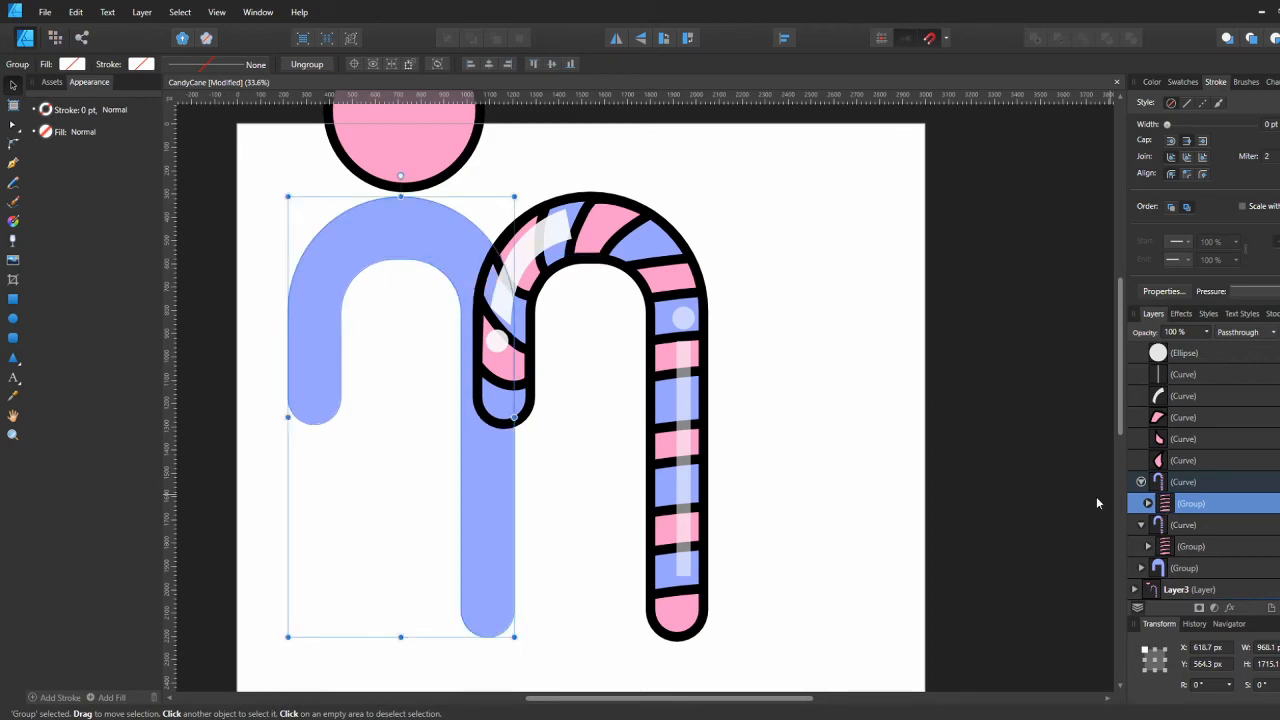
Step: Duplicate the plain blue cane and offset the duplicate about 146 px up and 60 px to the right
mouse_move(489, 470)
left_mouse_down()
mouse_move(545, 535)
mouse_move(497, 508)
mouse_move(452, 452)
mouse_move(437, 394)
mouse_move(445, 362)
left_mouse_up()
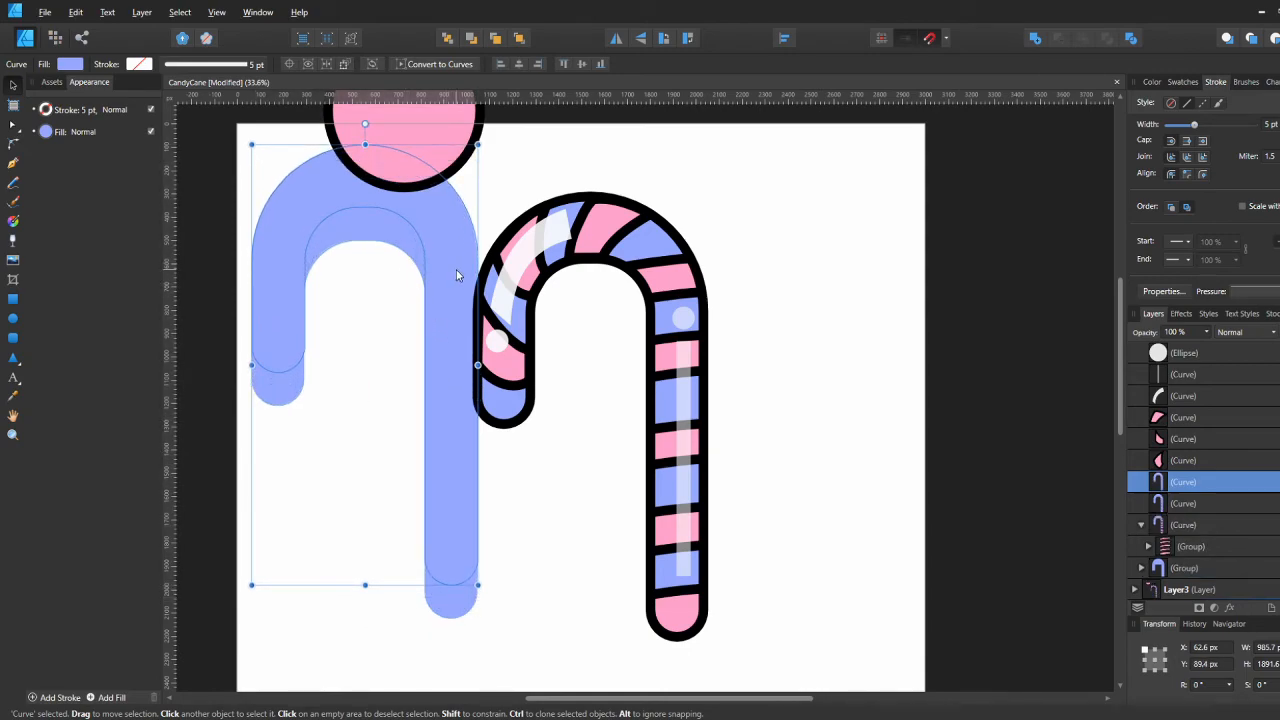
key("shift+Right")
key("shift+Right")
key("shift+Right")
key("shift+Right")
key("shift+Right")
key("shift+Right")
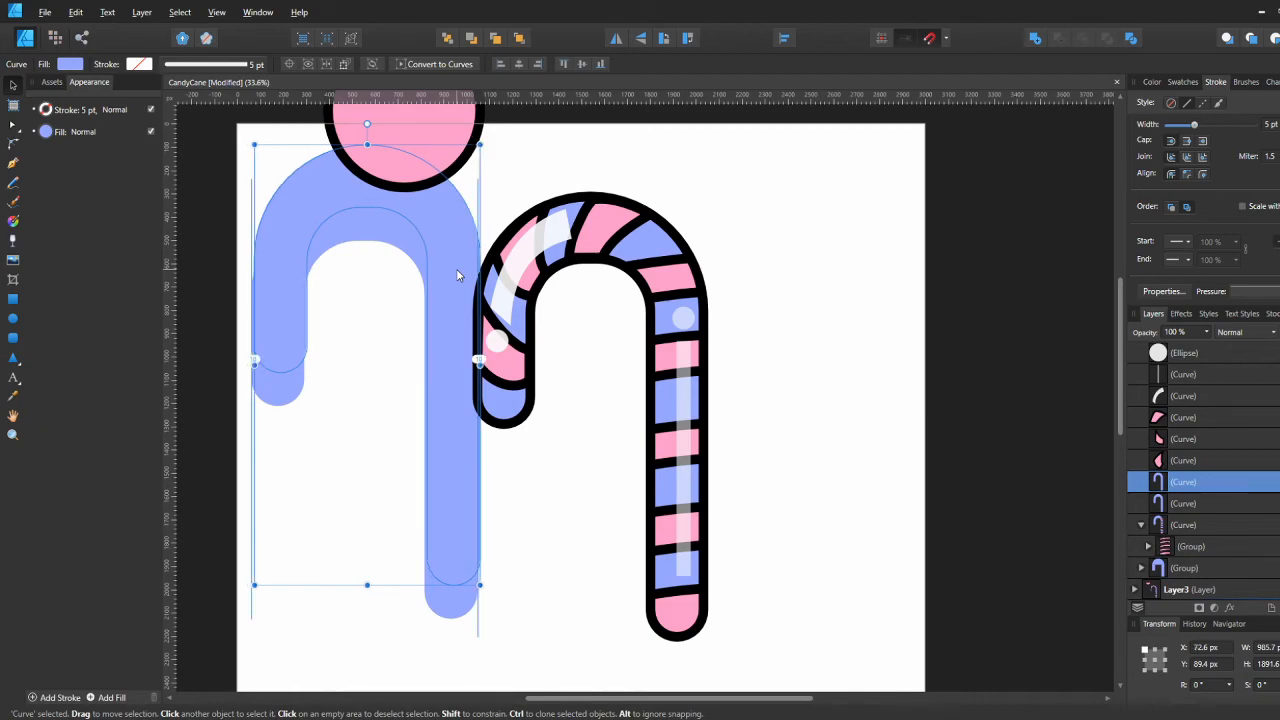
Step: Subtract the offset cane from the plain cane beneath it to leave curved shading shapes
left_click(399, 251, "shift")
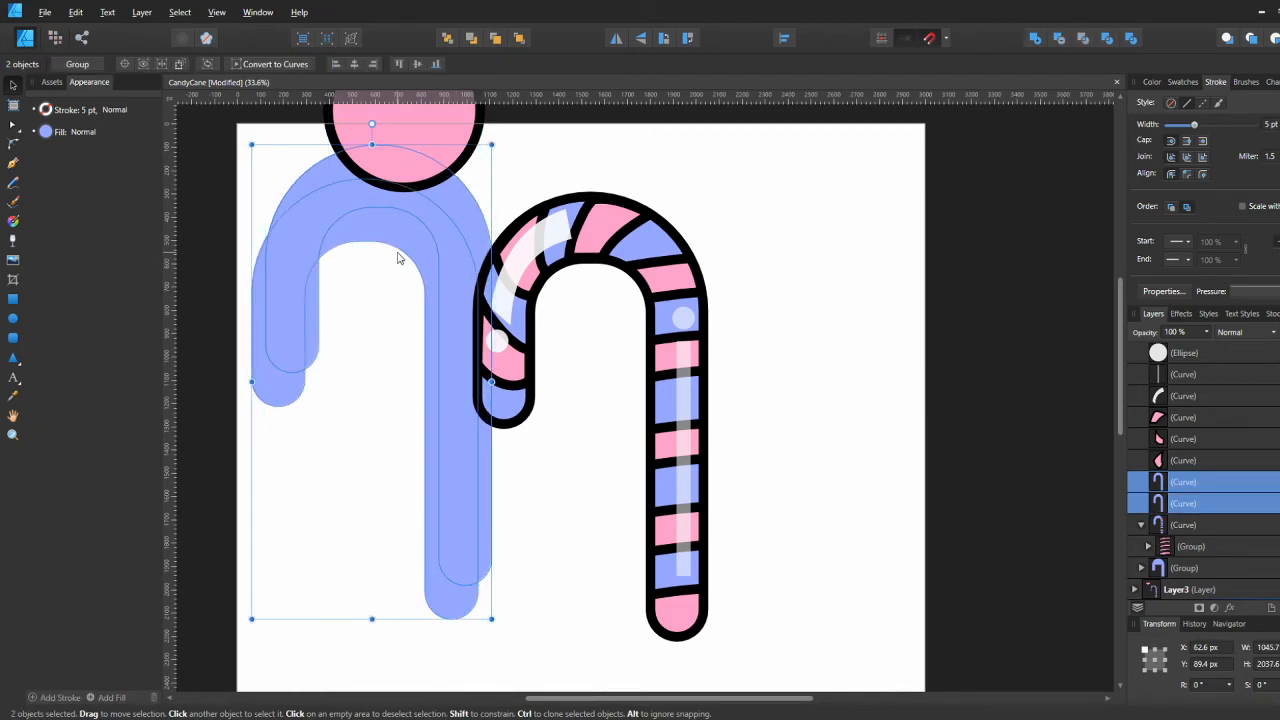
left_click(1060, 38)
key("ctrl+0")
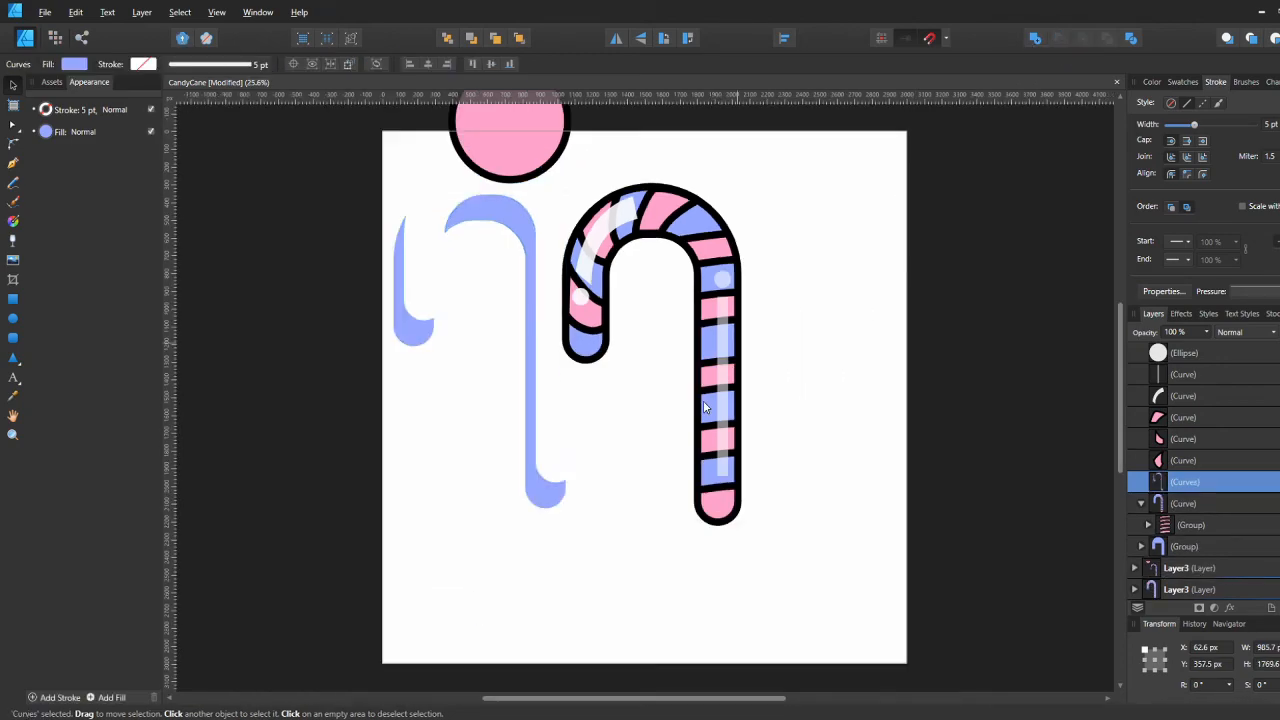
double_click(394, 271)
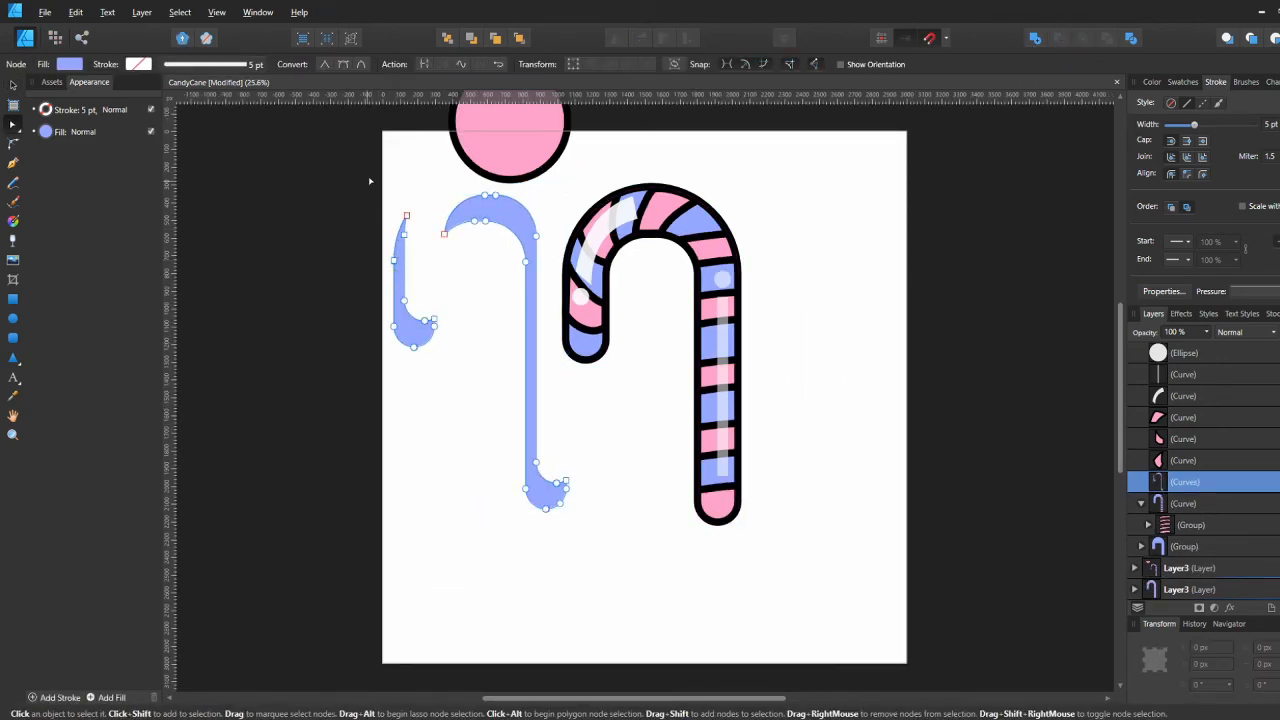
key("v")
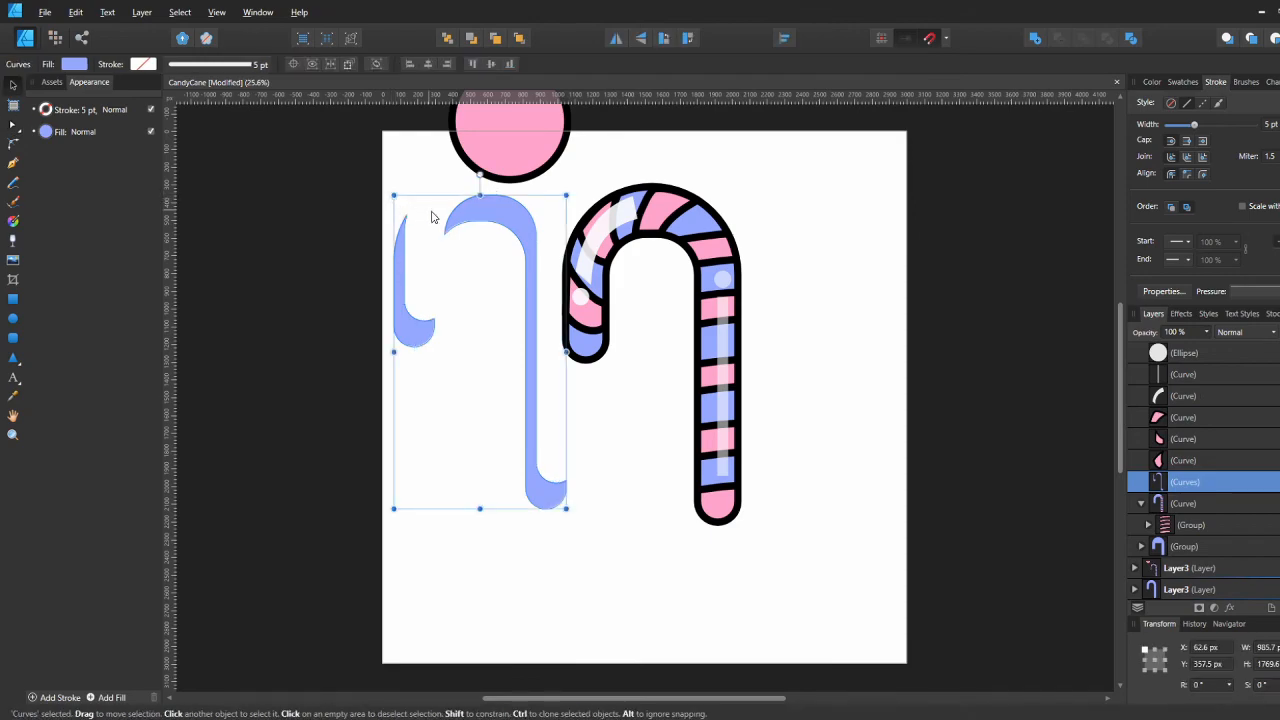
Step: Darken the shading shapes' fill to deep navy and move the spare shading pair onto the artboard beside the cane
left_click(74, 65)
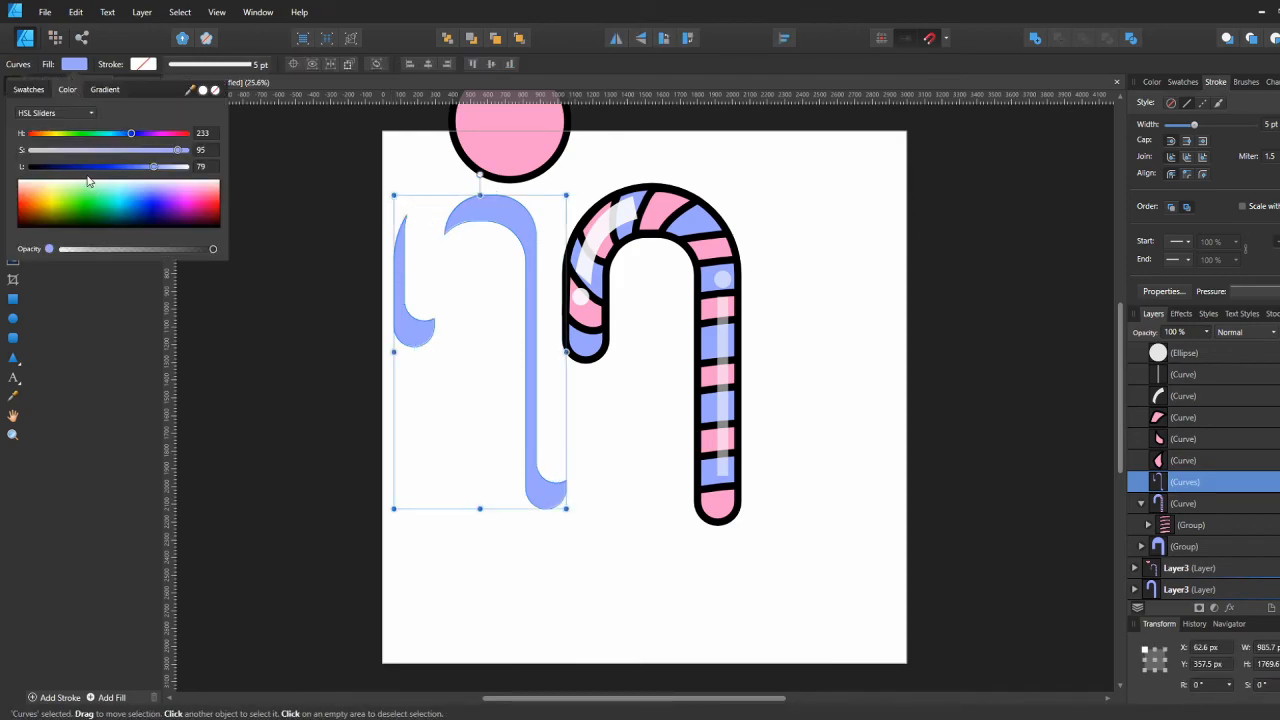
left_click_drag(78, 167, 43, 169)
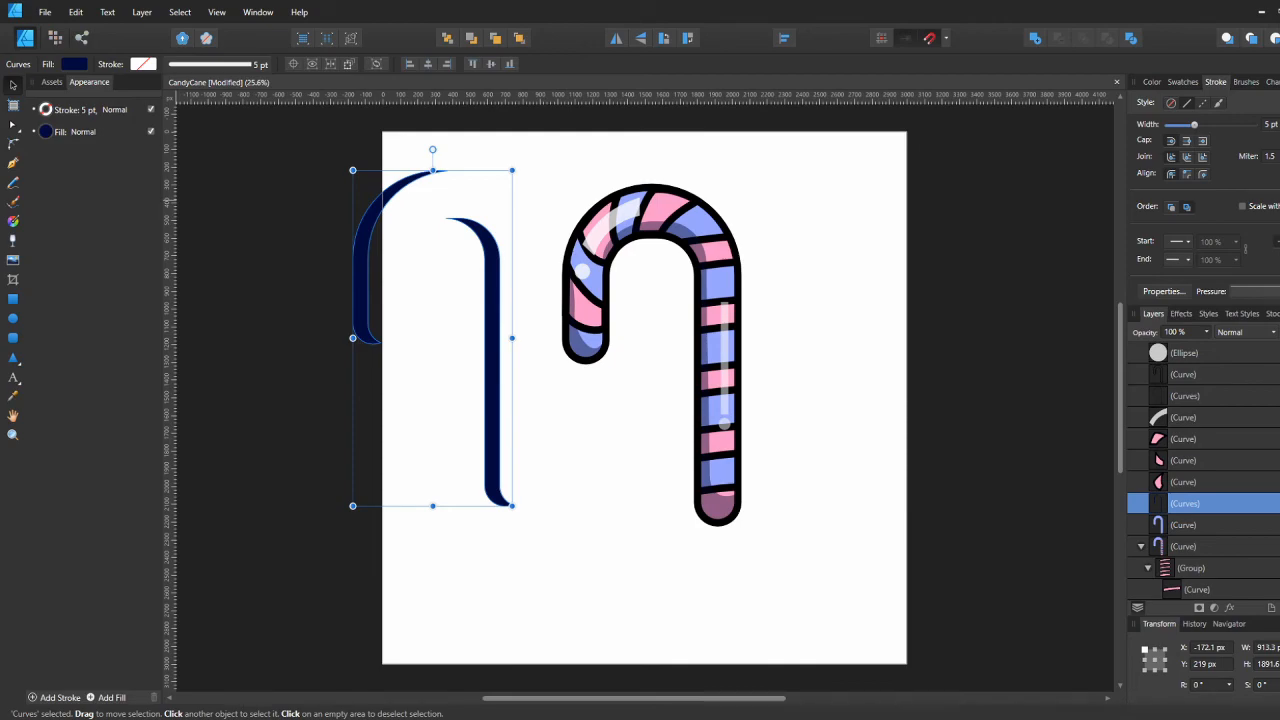
left_click_drag(490, 328, 521, 371)
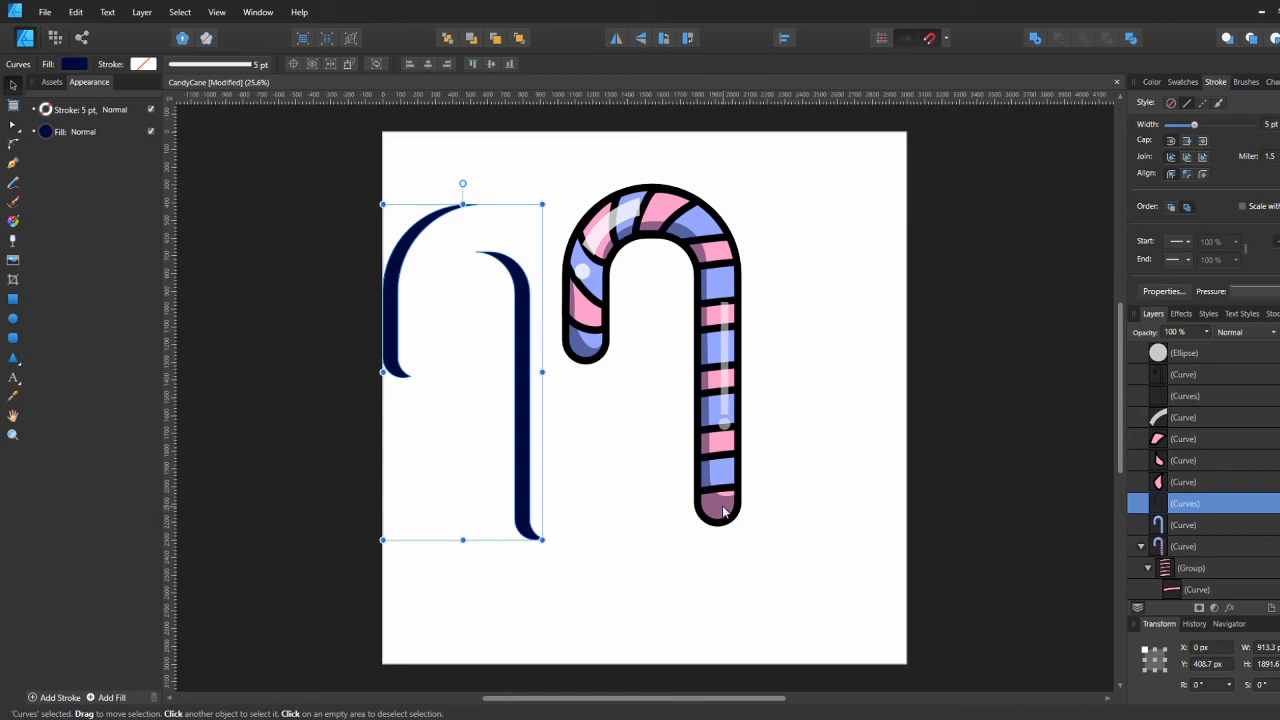
Step: Examine the fill color and opacity of the dark shading shapes on the striped cane
left_click(724, 511)
left_click(68, 66)
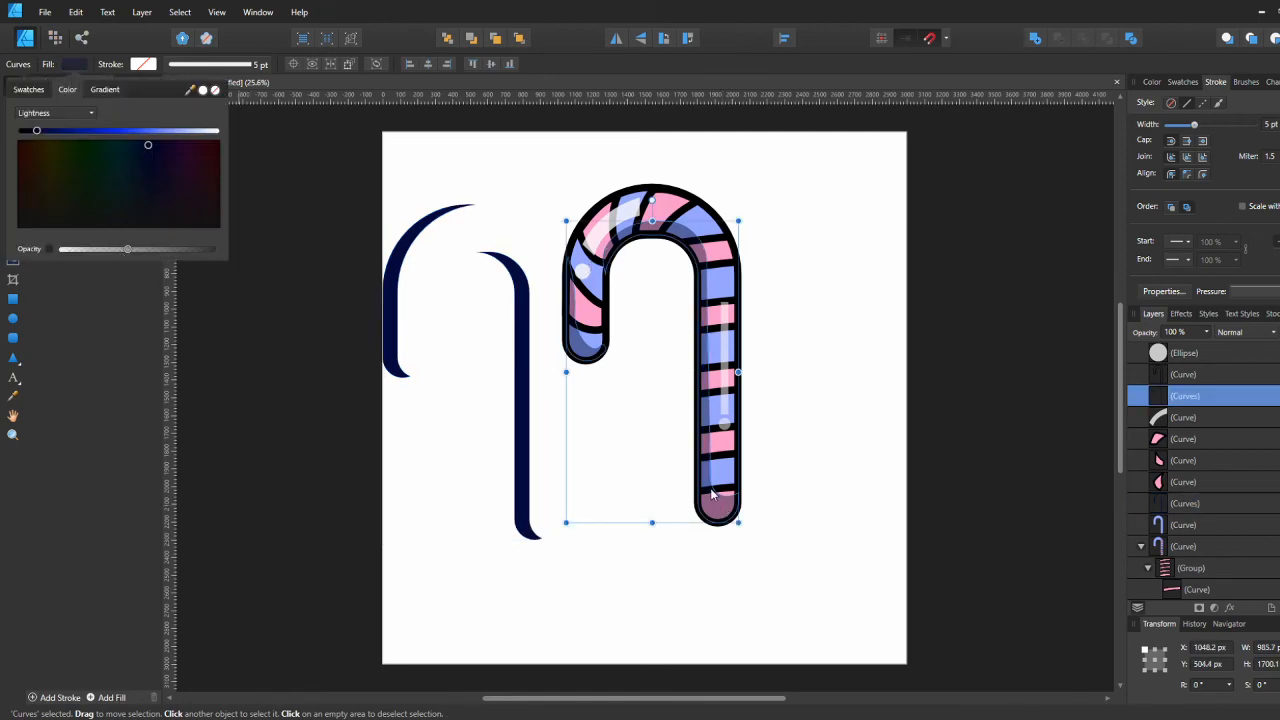
left_click(801, 482)
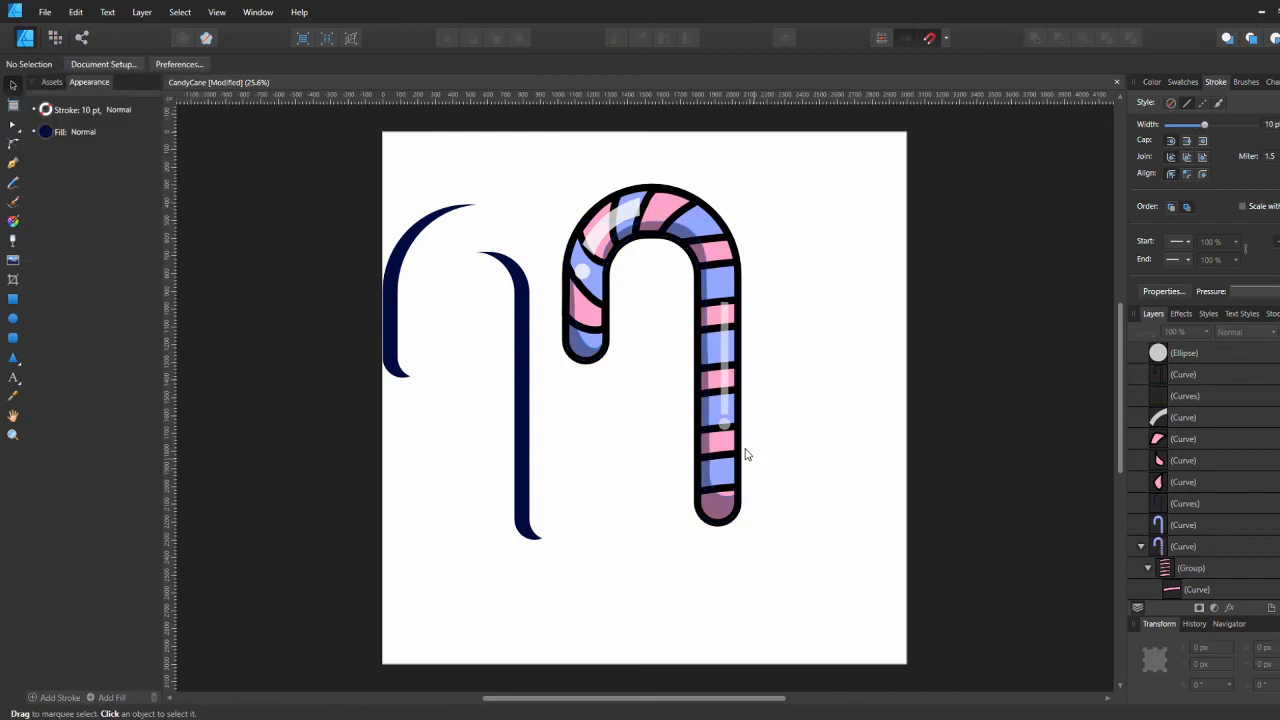